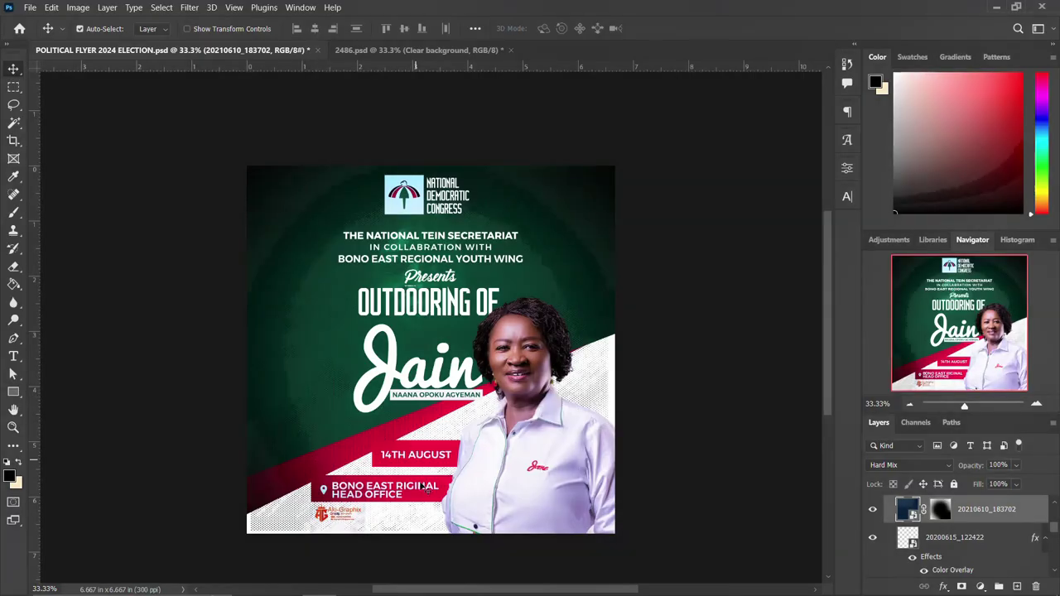
Switch to Chrome and scroll through the Aki-Graphix channel's Videos tab
{"action": "mouse_move", "coordinate": [348, 589]}
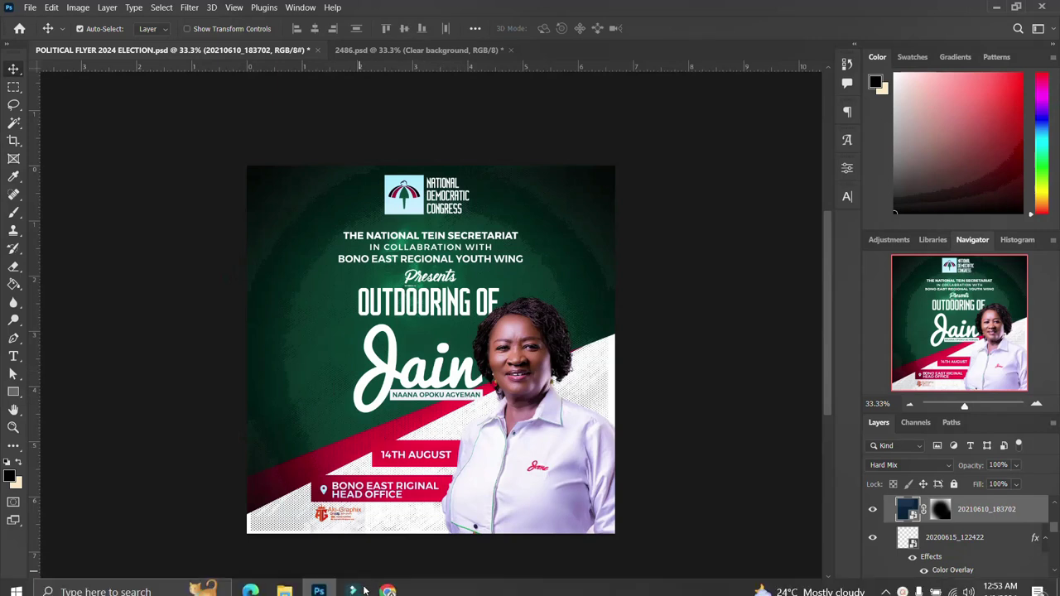
{"action": "left_click", "coordinate": [386, 585]}
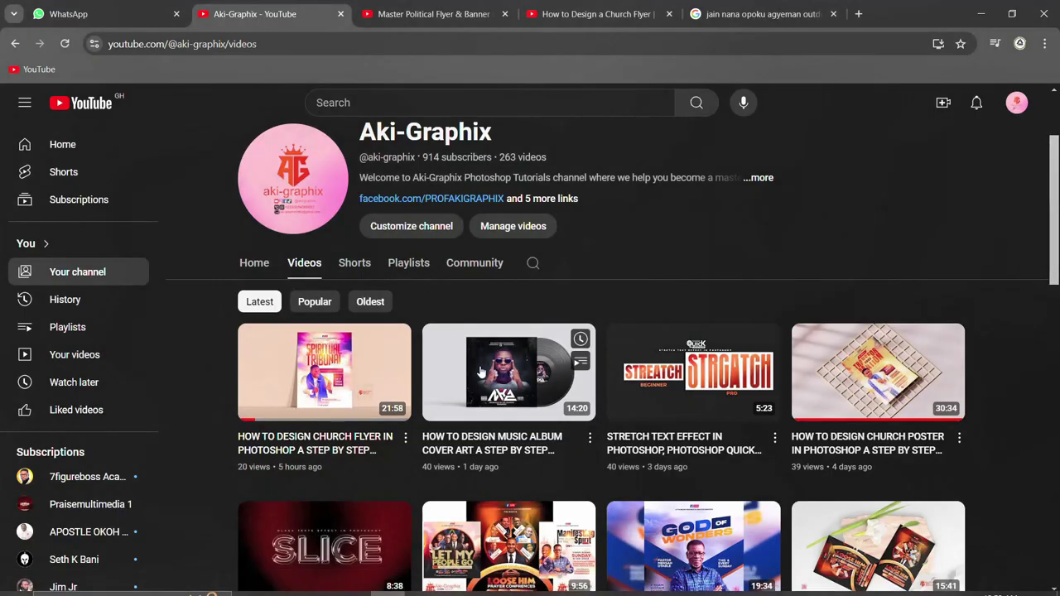
{"action": "scroll", "coordinate": [483, 374], "scroll_direction": "down", "scroll_amount": 3}
{"action": "scroll", "coordinate": [480, 374], "scroll_direction": "up", "scroll_amount": 5}
{"action": "scroll", "coordinate": [480, 373], "scroll_direction": "down", "scroll_amount": 6}
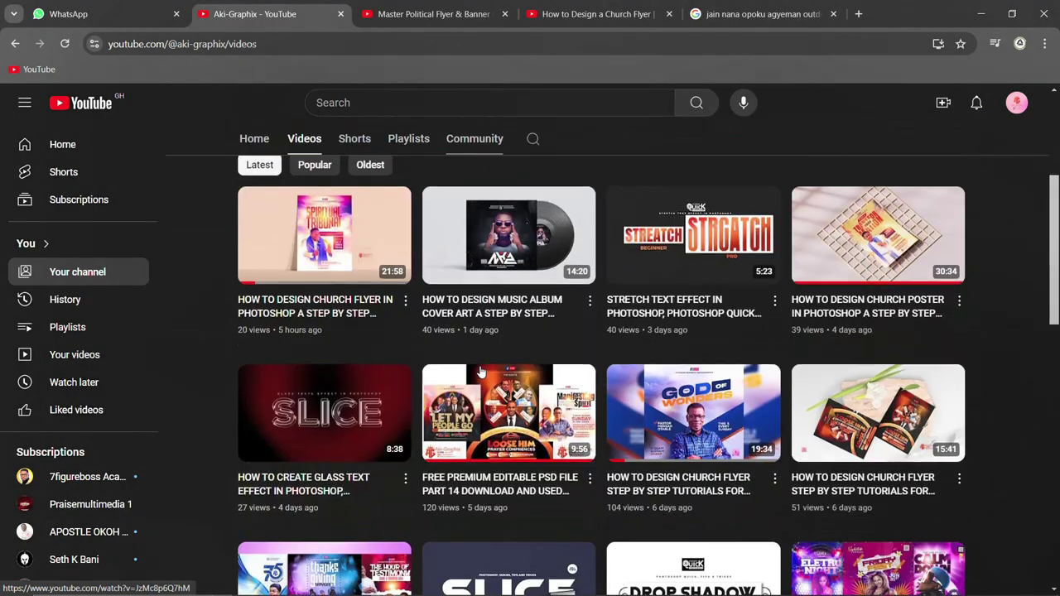
{"action": "scroll", "coordinate": [481, 372], "scroll_direction": "down", "scroll_amount": 8}
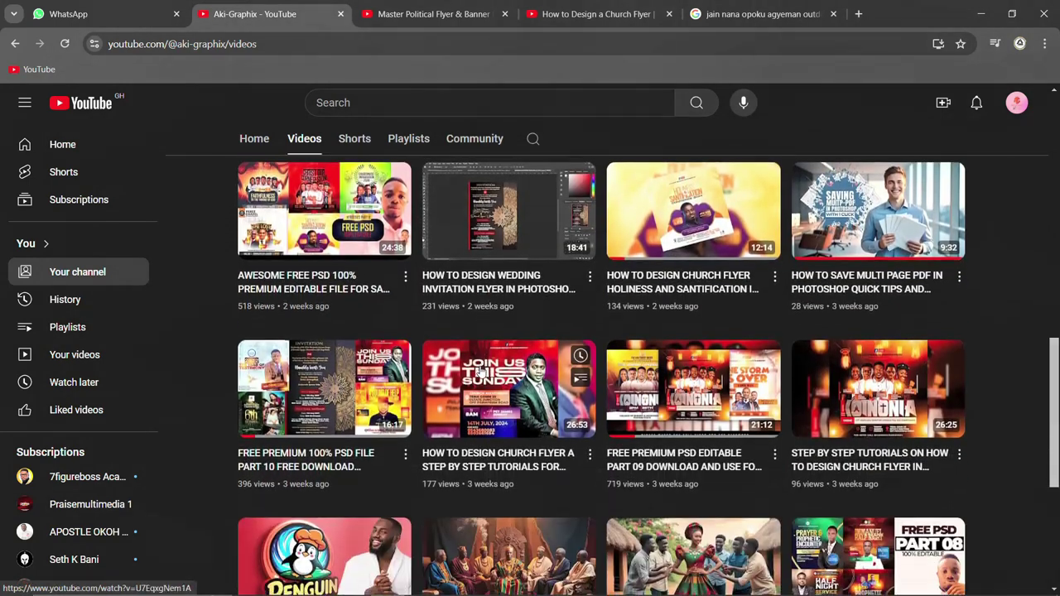
{"action": "scroll", "coordinate": [480, 372], "scroll_direction": "down", "scroll_amount": 1}
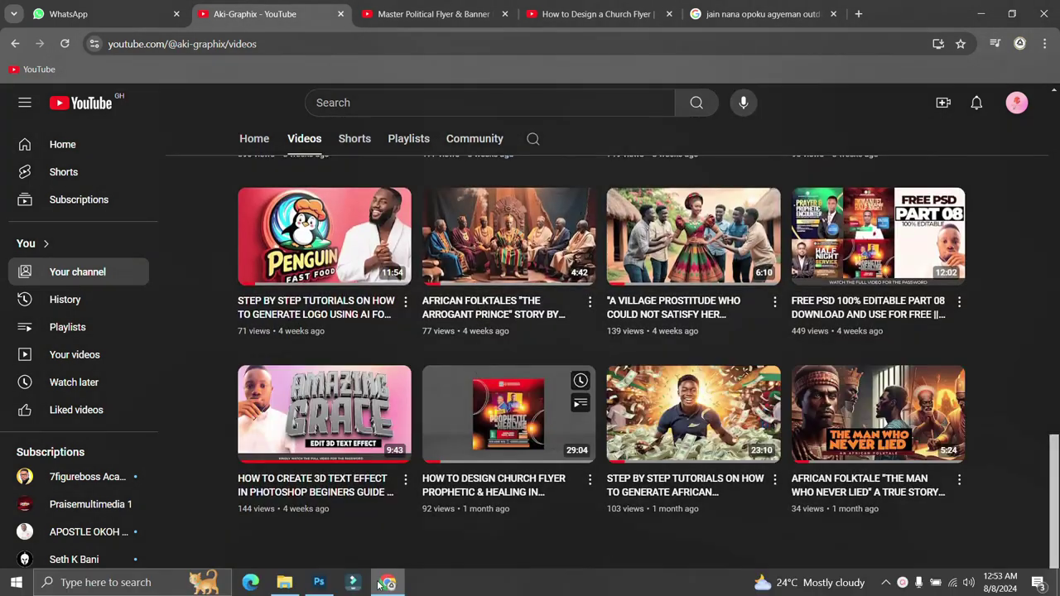
Return to POLITICAL FLYER 2024 ELECTION.psd in Photoshop and look over the finished design
{"action": "left_click", "coordinate": [322, 583]}
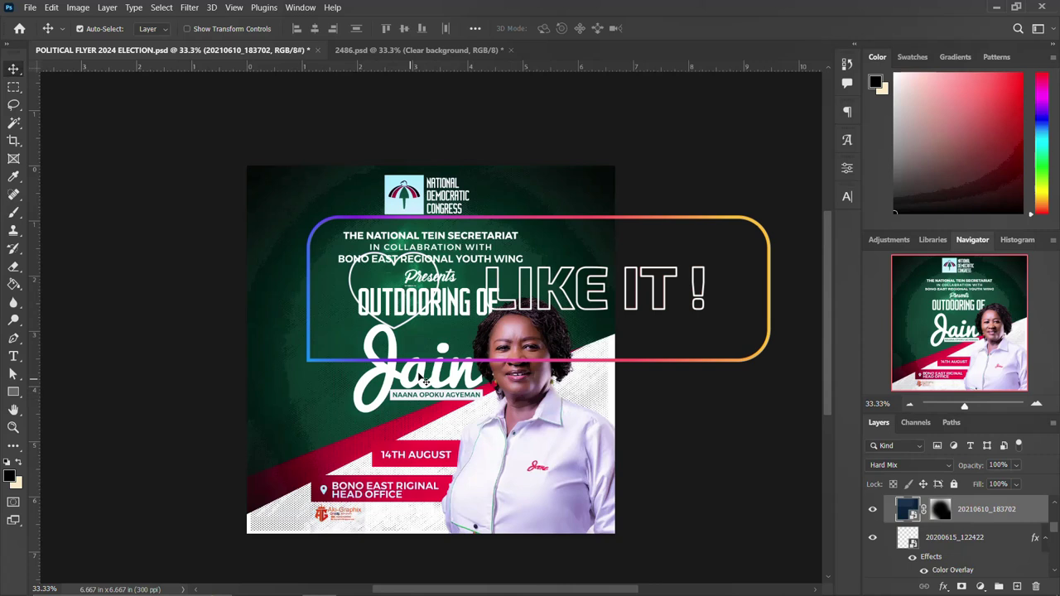
{"action": "scroll", "coordinate": [428, 376], "scroll_direction": "down", "scroll_amount": 1}
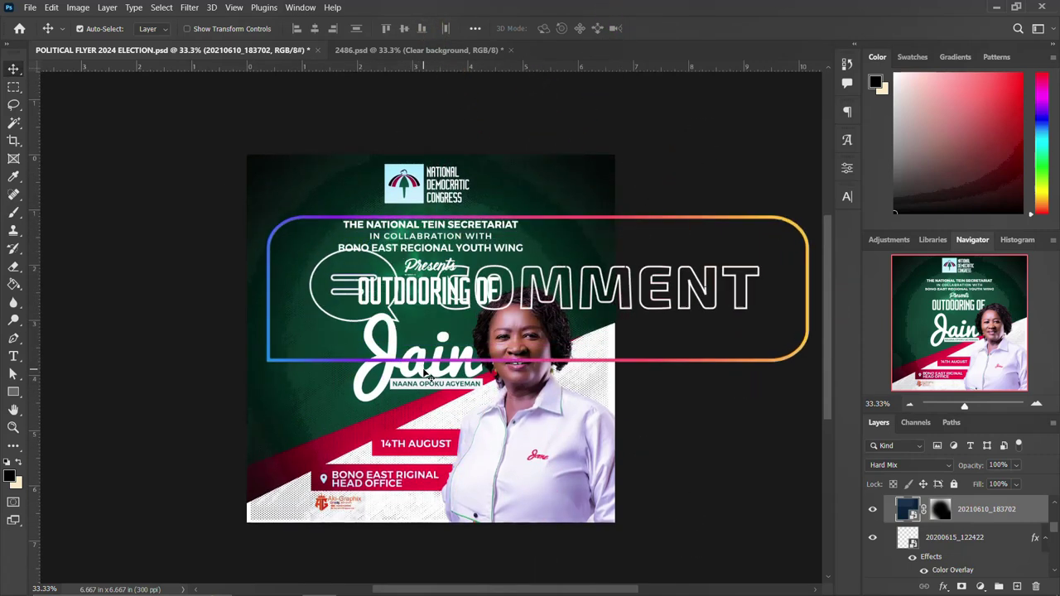
{"action": "scroll", "coordinate": [424, 371], "scroll_direction": "down", "scroll_amount": 2}
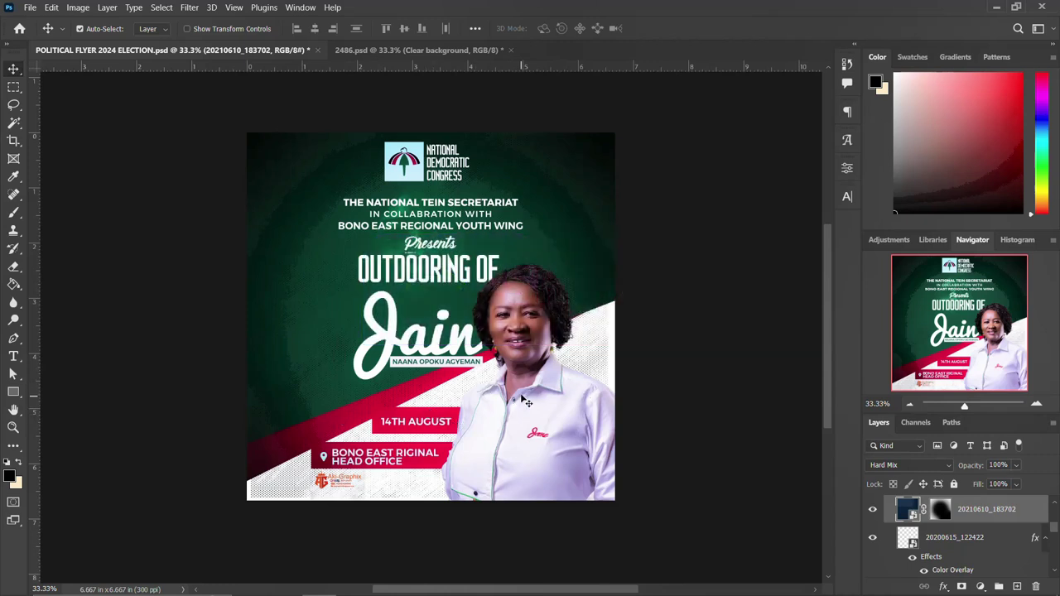
{"action": "scroll", "coordinate": [520, 399], "scroll_direction": "up", "scroll_amount": 2}
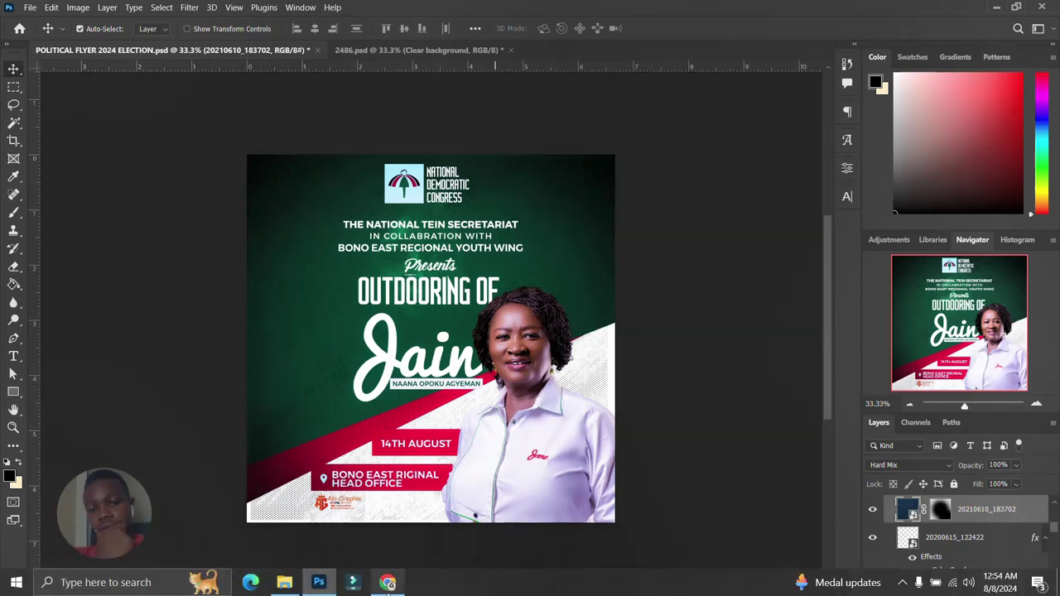
Browse the channel's older flyer tutorials in Chrome, then go back to the NDC flyer in Photoshop
{"action": "left_click", "coordinate": [387, 584]}
{"action": "scroll", "coordinate": [621, 320], "scroll_direction": "down", "scroll_amount": 5}
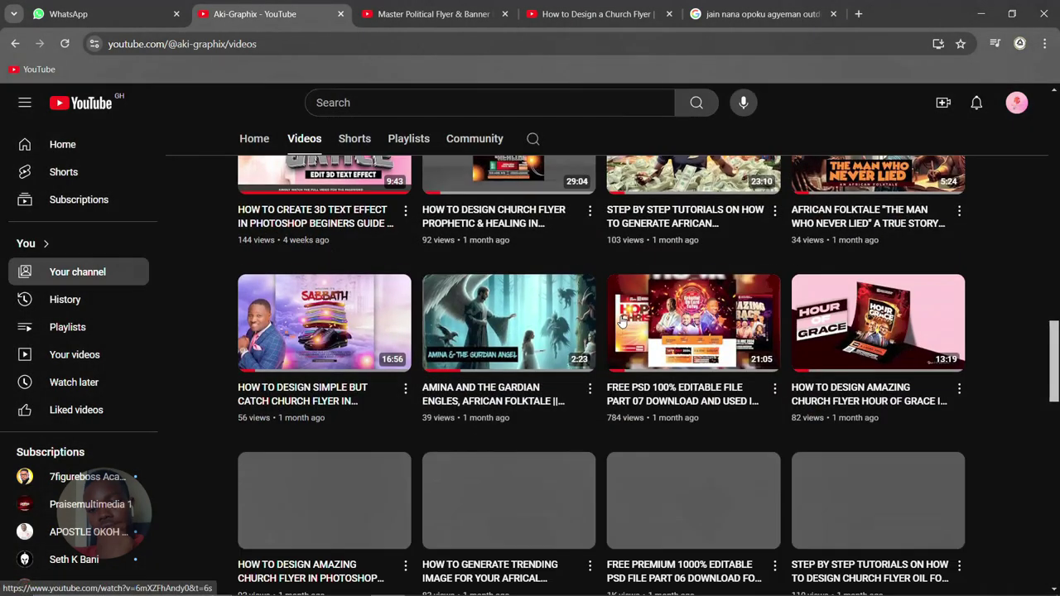
{"action": "scroll", "coordinate": [621, 321], "scroll_direction": "down", "scroll_amount": 5}
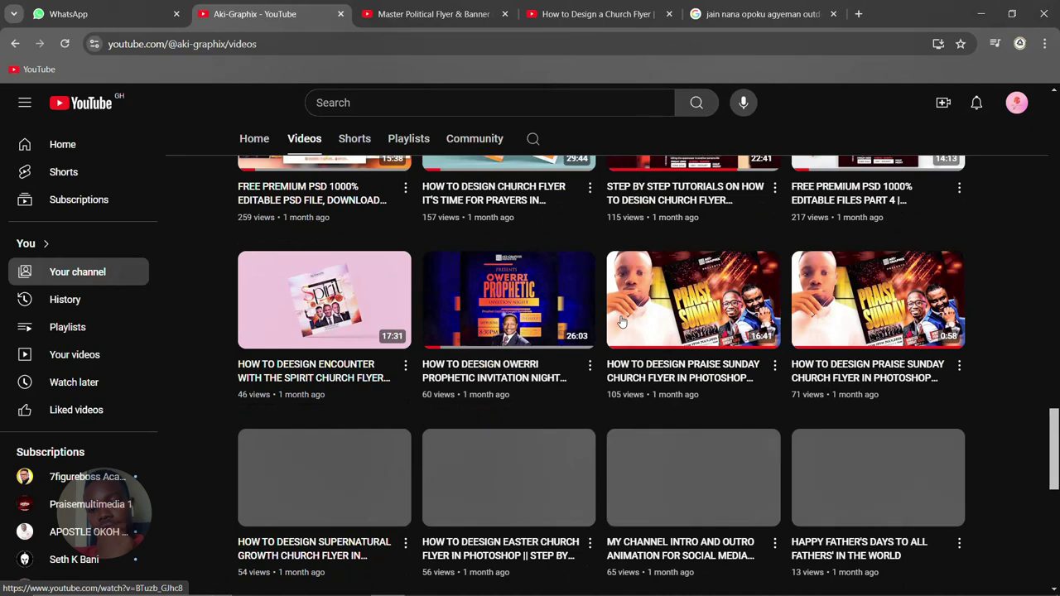
{"action": "scroll", "coordinate": [621, 321], "scroll_direction": "up", "scroll_amount": 3}
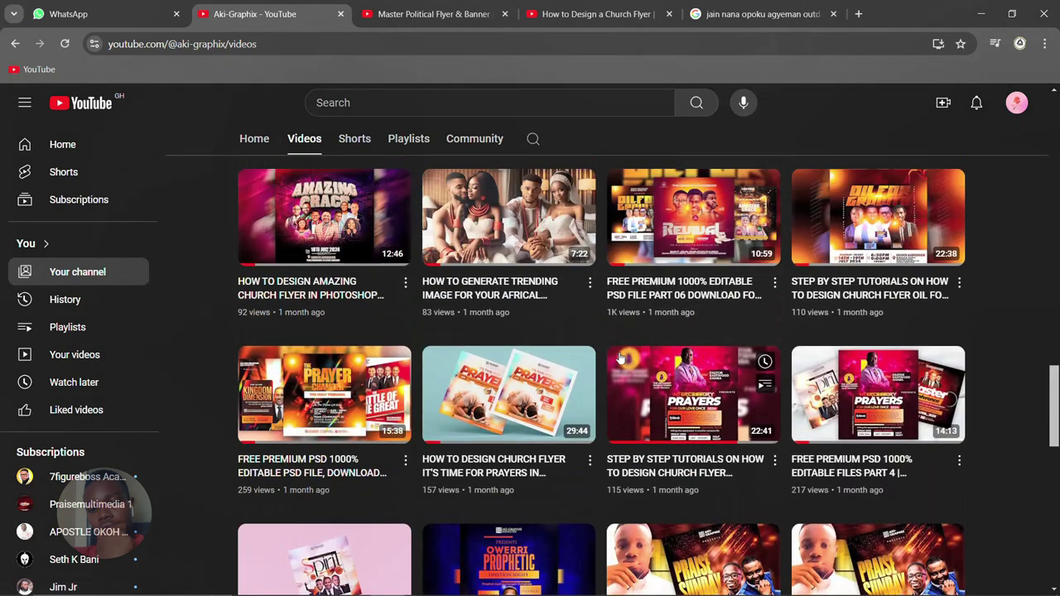
{"action": "scroll", "coordinate": [621, 358], "scroll_direction": "down", "scroll_amount": 6}
{"action": "scroll", "coordinate": [621, 357], "scroll_direction": "down", "scroll_amount": 5}
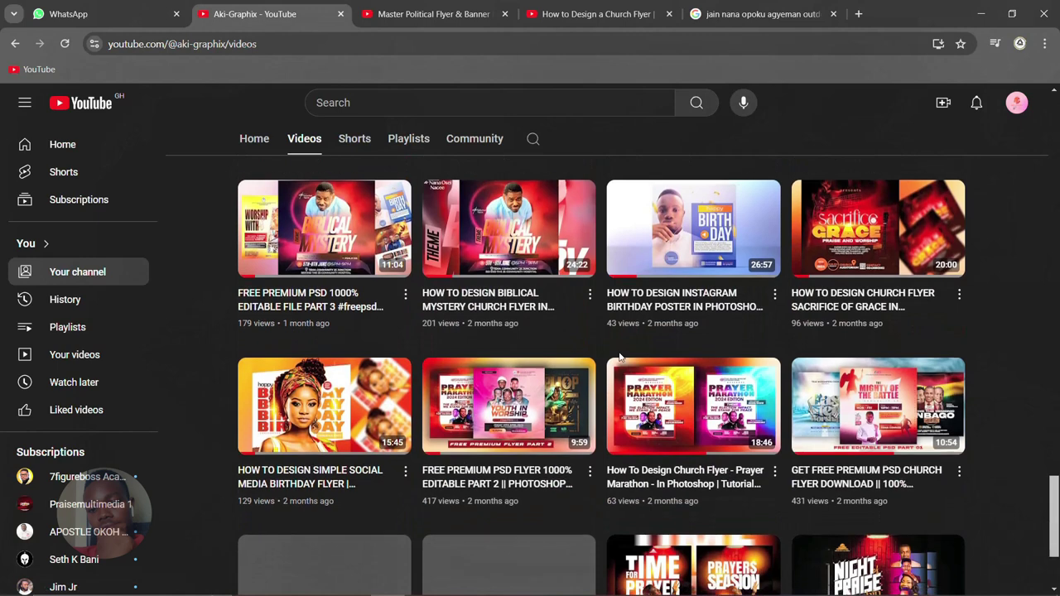
{"action": "scroll", "coordinate": [619, 357], "scroll_direction": "down", "scroll_amount": 3}
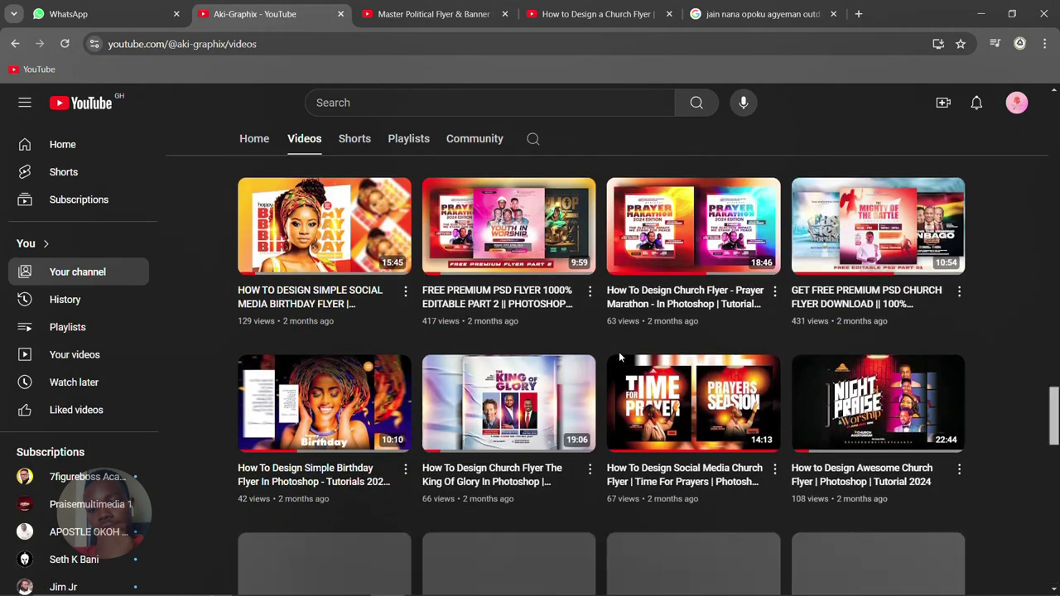
{"action": "scroll", "coordinate": [619, 358], "scroll_direction": "down", "scroll_amount": 3}
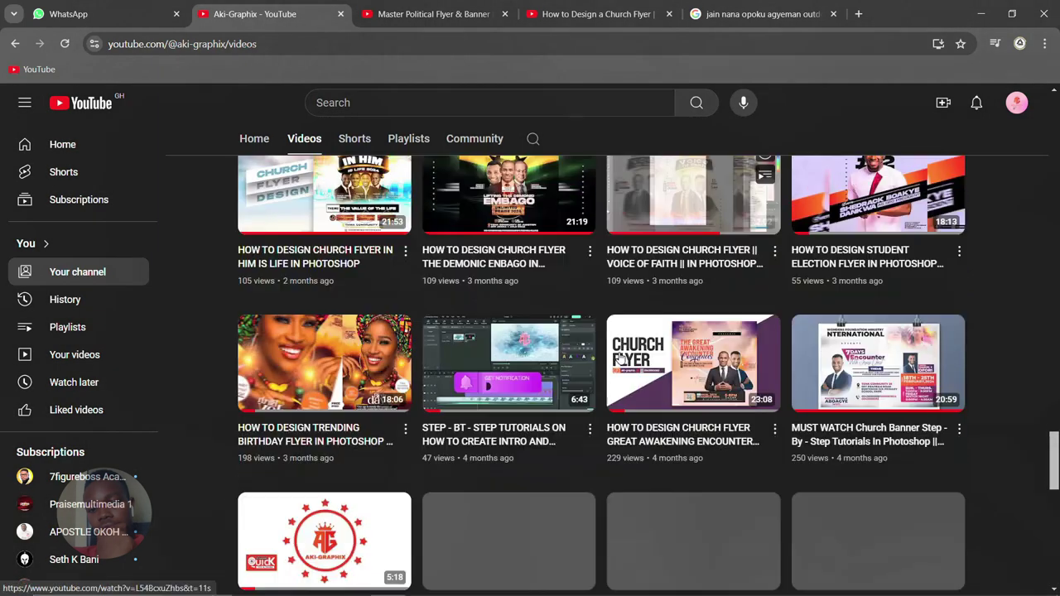
{"action": "scroll", "coordinate": [766, 308], "scroll_direction": "up", "scroll_amount": 1}
{"action": "scroll", "coordinate": [765, 308], "scroll_direction": "up", "scroll_amount": 2}
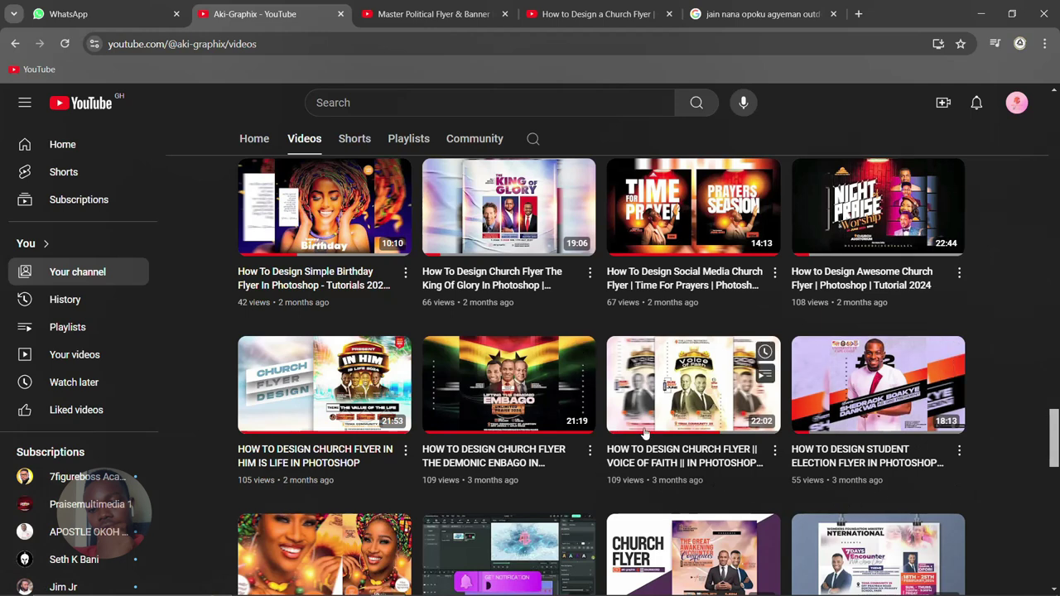
{"action": "scroll", "coordinate": [644, 433], "scroll_direction": "down", "scroll_amount": 2}
{"action": "scroll", "coordinate": [660, 436], "scroll_direction": "up", "scroll_amount": 8}
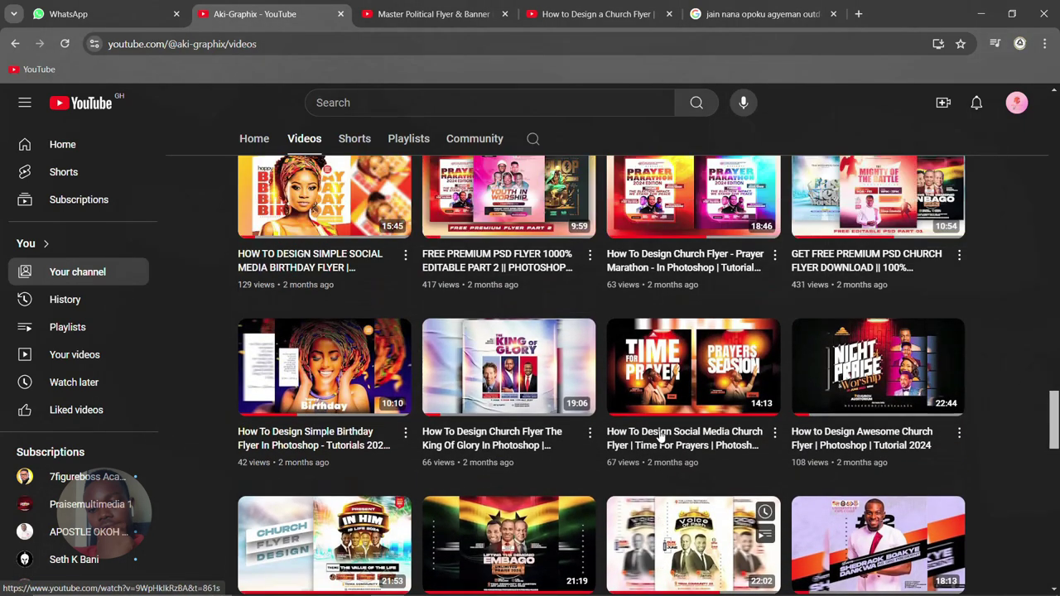
{"action": "scroll", "coordinate": [660, 437], "scroll_direction": "up", "scroll_amount": 4}
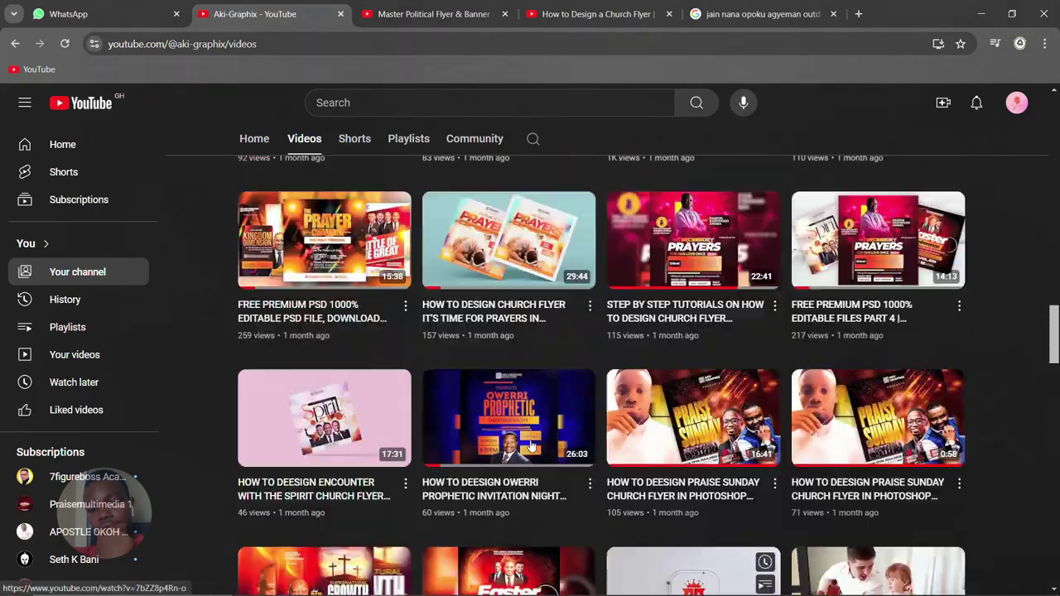
{"action": "left_click", "coordinate": [330, 587]}
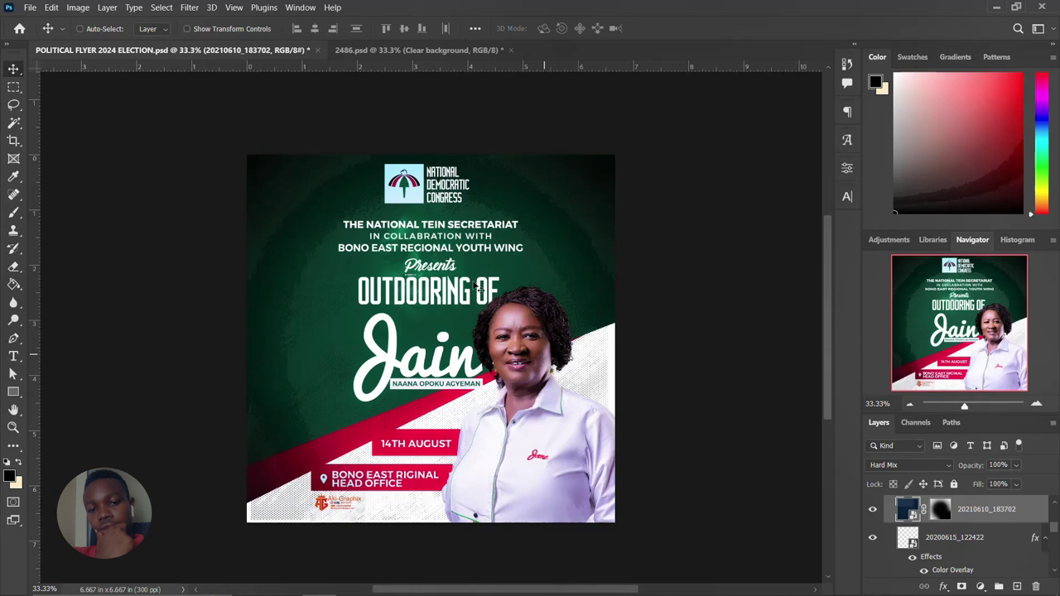
Create a new document named 'election flyer', 2000 × 2000 pixels, with a white background
{"action": "key", "text": "ctrl+n"}
{"action": "left_click_drag", "start_coordinate": [448, 121], "coordinate": [412, 121]}
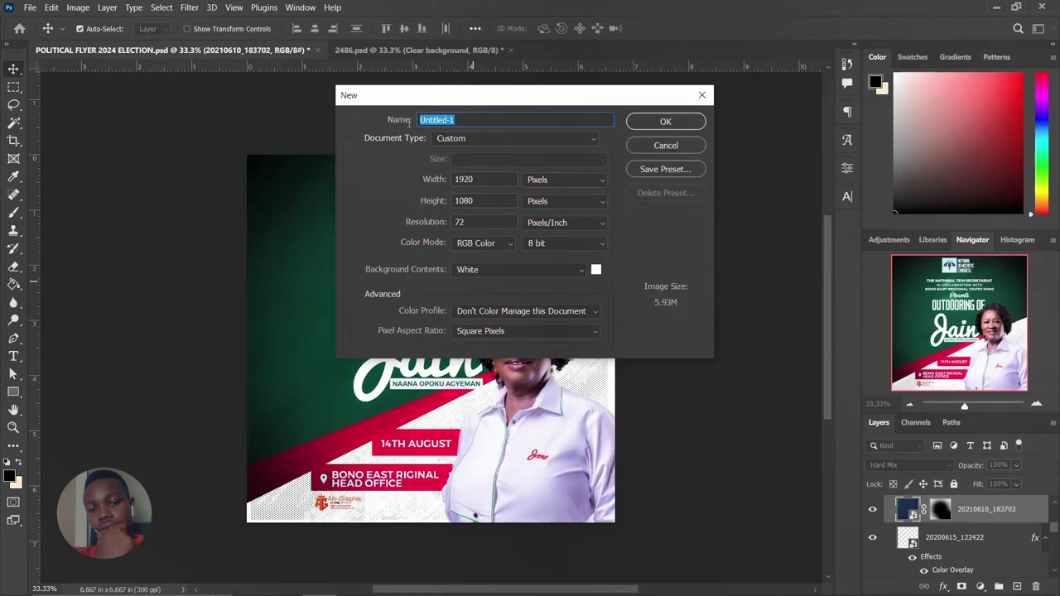
{"action": "type", "text": "election flyer"}
{"action": "double_click", "coordinate": [470, 179]}
{"action": "type", "text": "2000"}
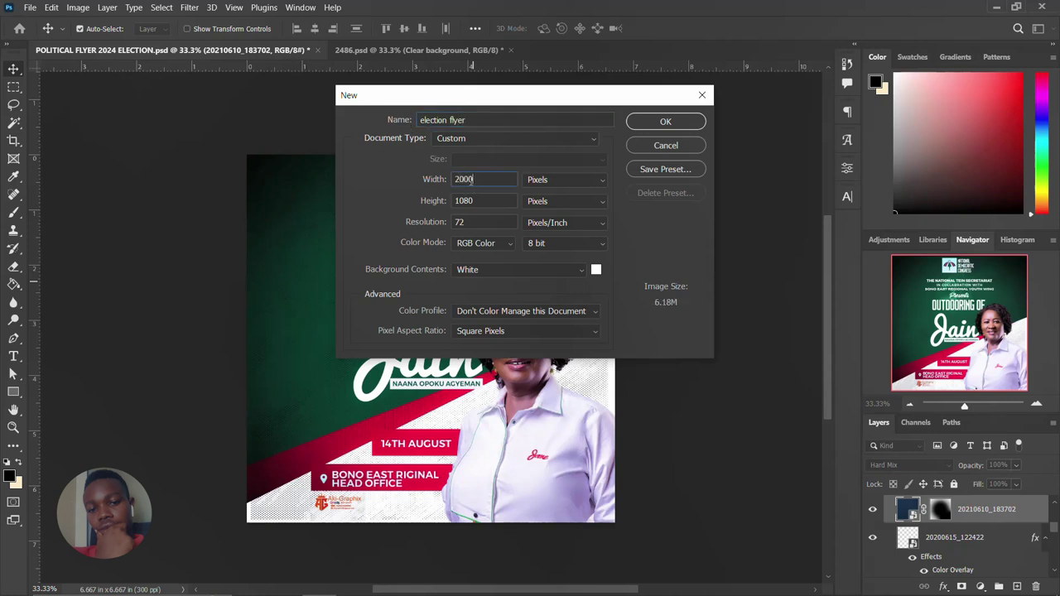
{"action": "double_click", "coordinate": [466, 201]}
{"action": "type", "text": "2000"}
{"action": "type", "text": "300"}
{"action": "left_click", "coordinate": [664, 122]}
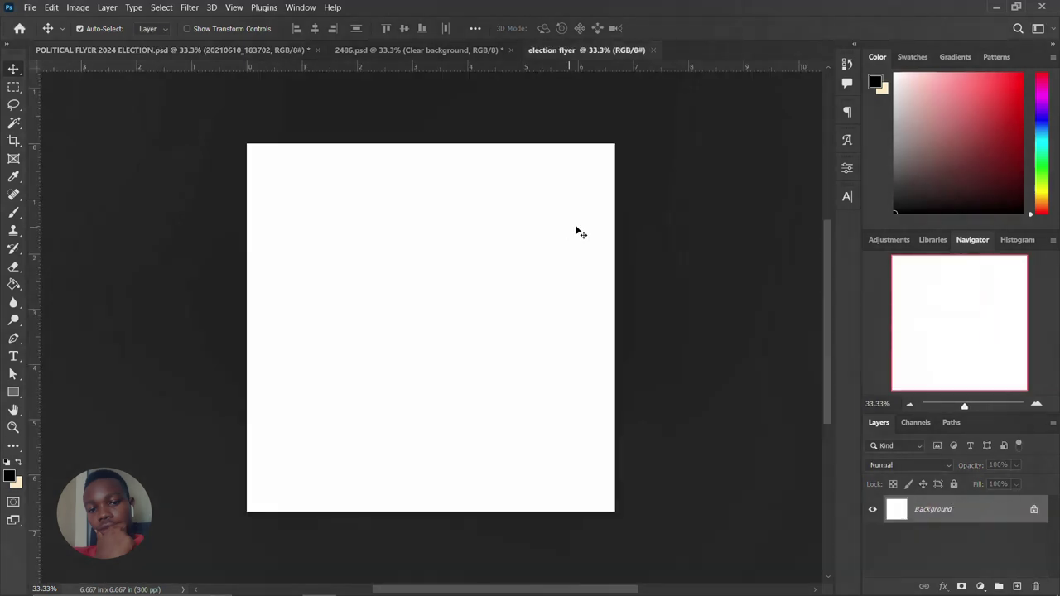
Unlock the Background layer and draw a full-canvas rectangle filled with green
{"action": "left_click", "coordinate": [1034, 510]}
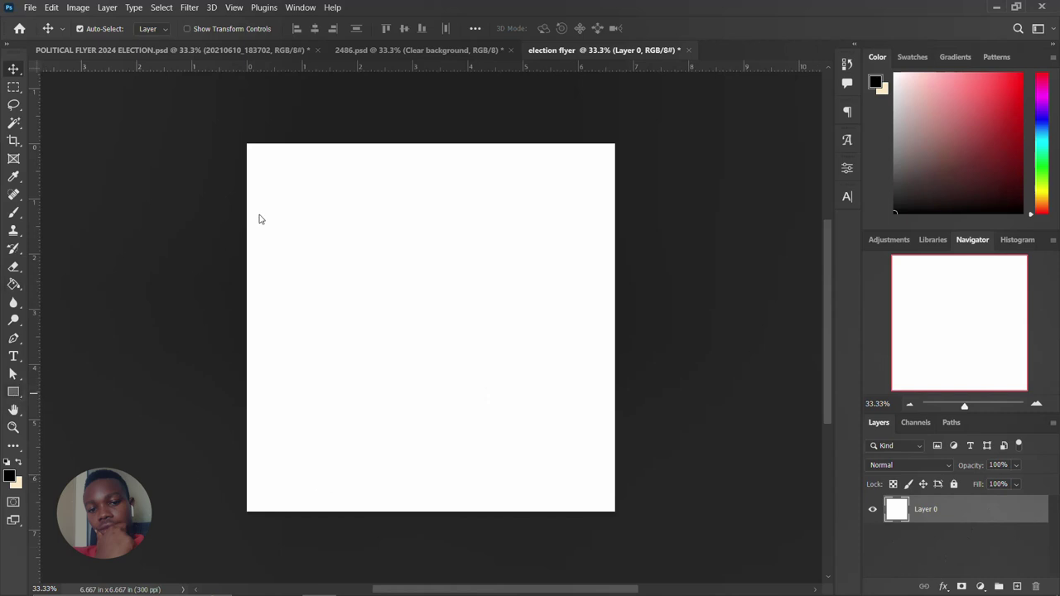
{"action": "key", "text": "u"}
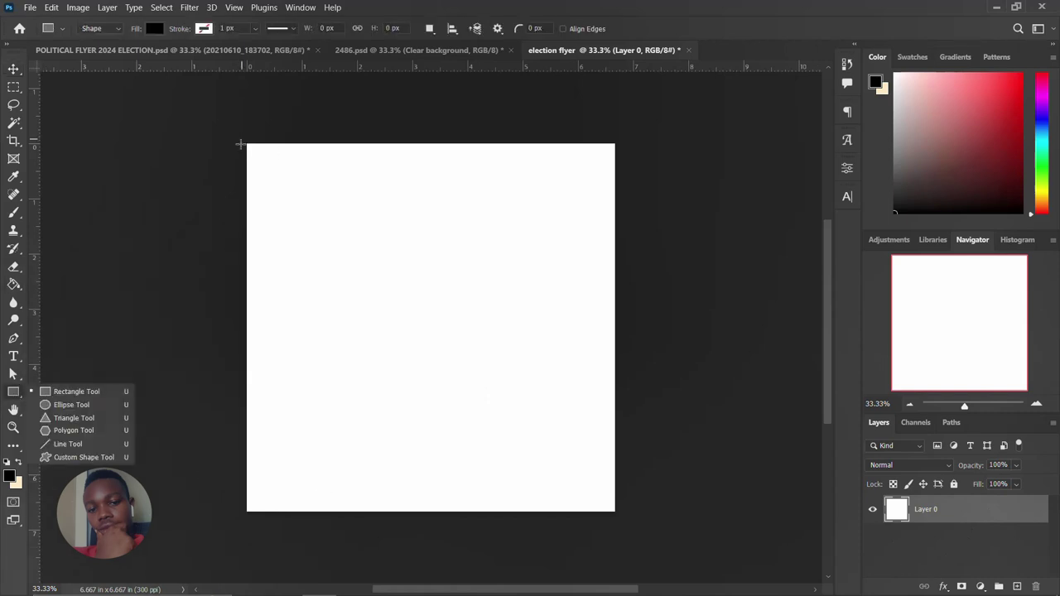
{"action": "left_click_drag", "start_coordinate": [241, 138], "coordinate": [621, 514]}
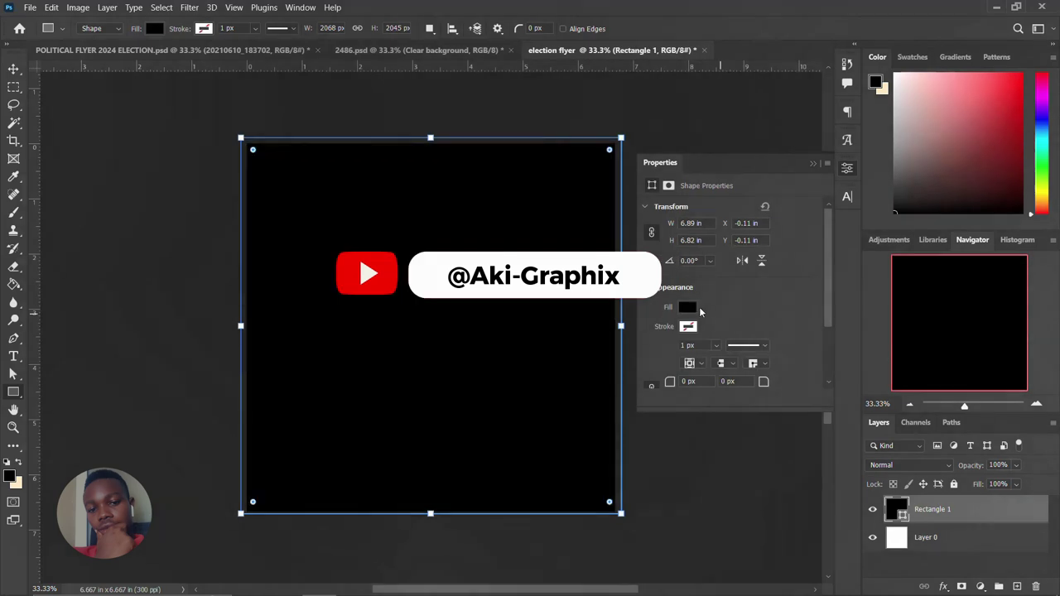
{"action": "left_click", "coordinate": [686, 308]}
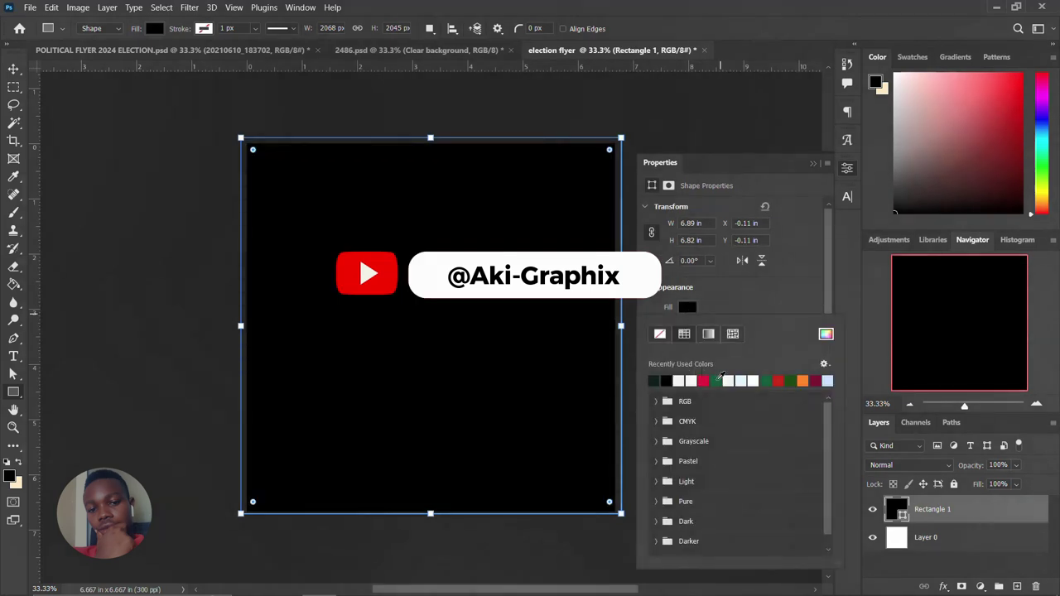
{"action": "left_click", "coordinate": [717, 379]}
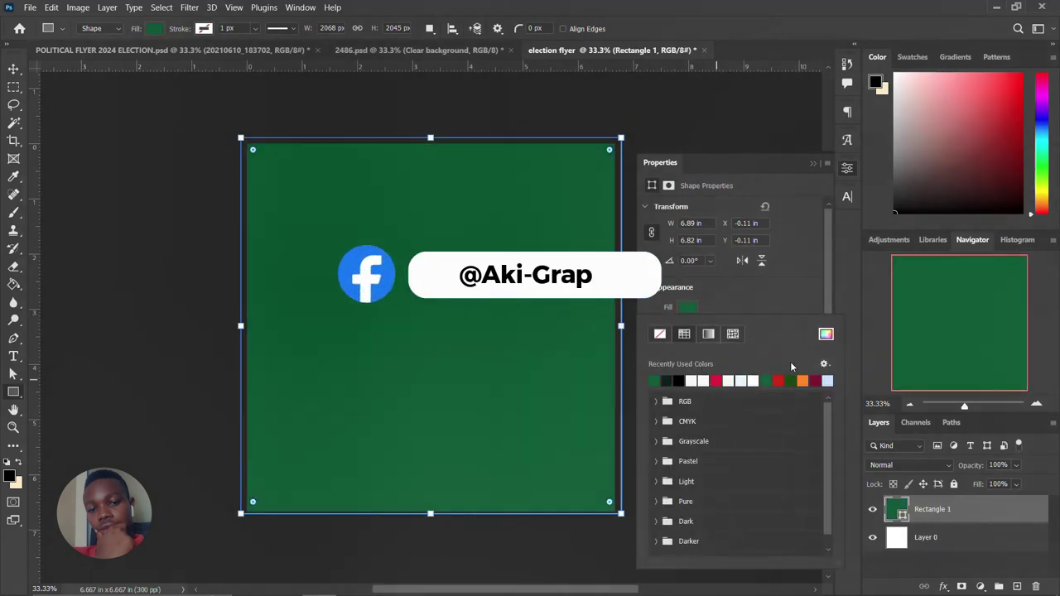
{"action": "left_click", "coordinate": [846, 169]}
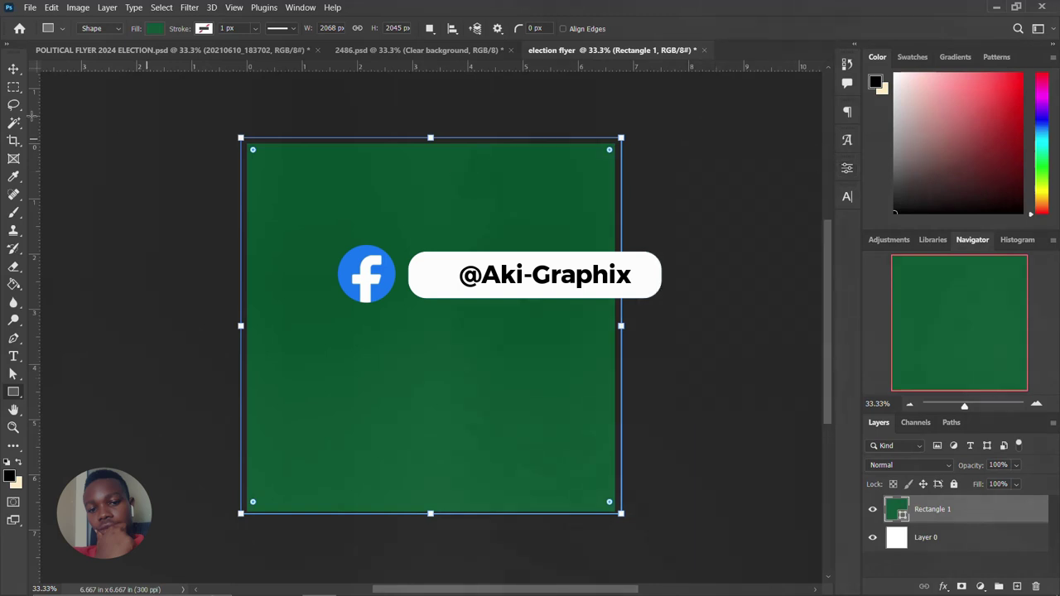
{"action": "left_click", "coordinate": [10, 70]}
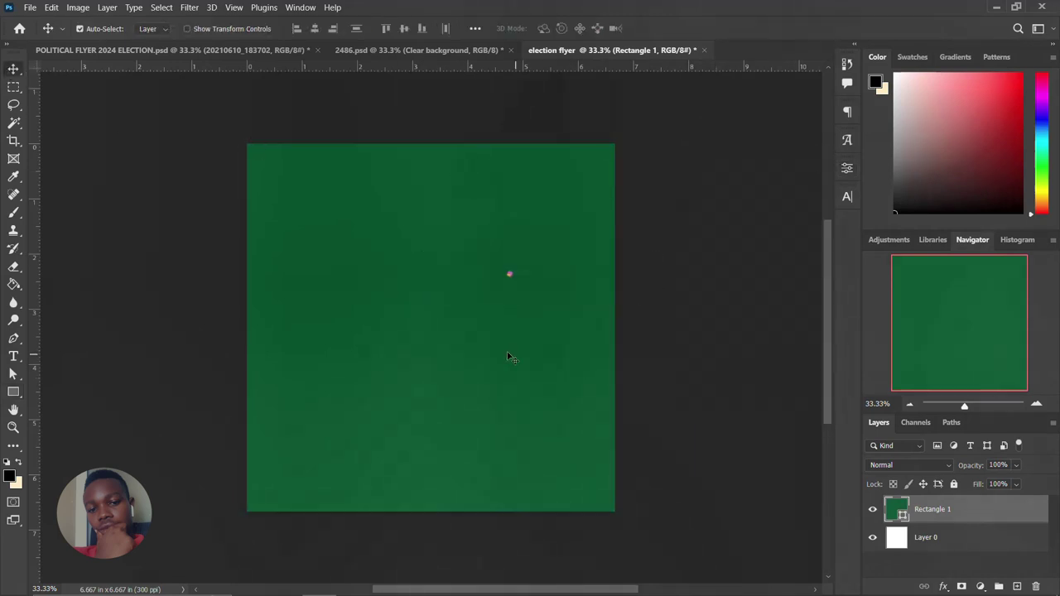
Scale the green rectangle to about 92% and skew its bottom edge into a diagonal slope
{"action": "key", "text": "ctrl+t"}
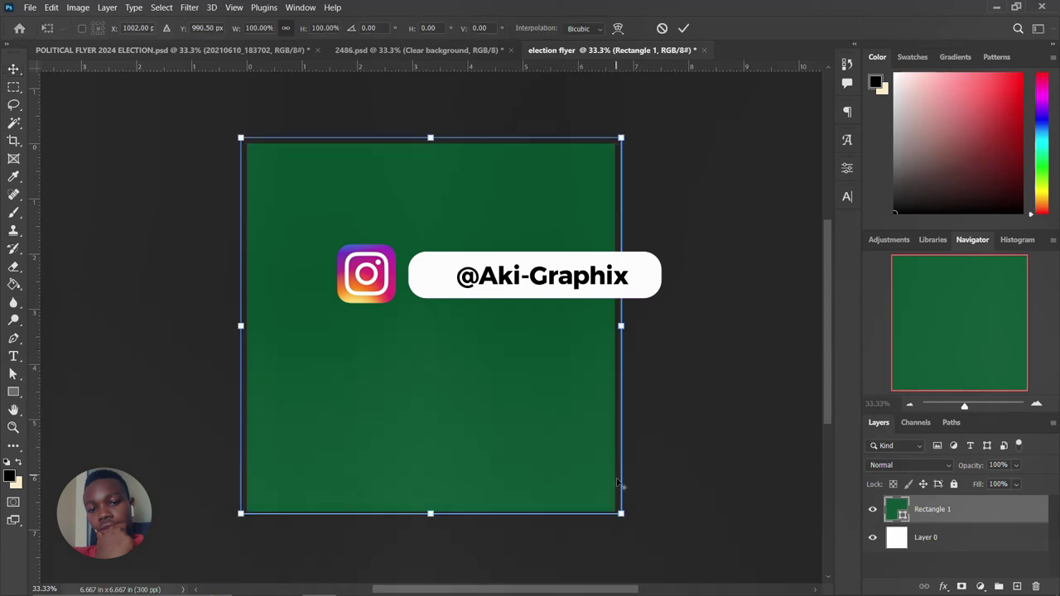
{"action": "left_click_drag", "start_coordinate": [617, 512], "coordinate": [616, 315]}
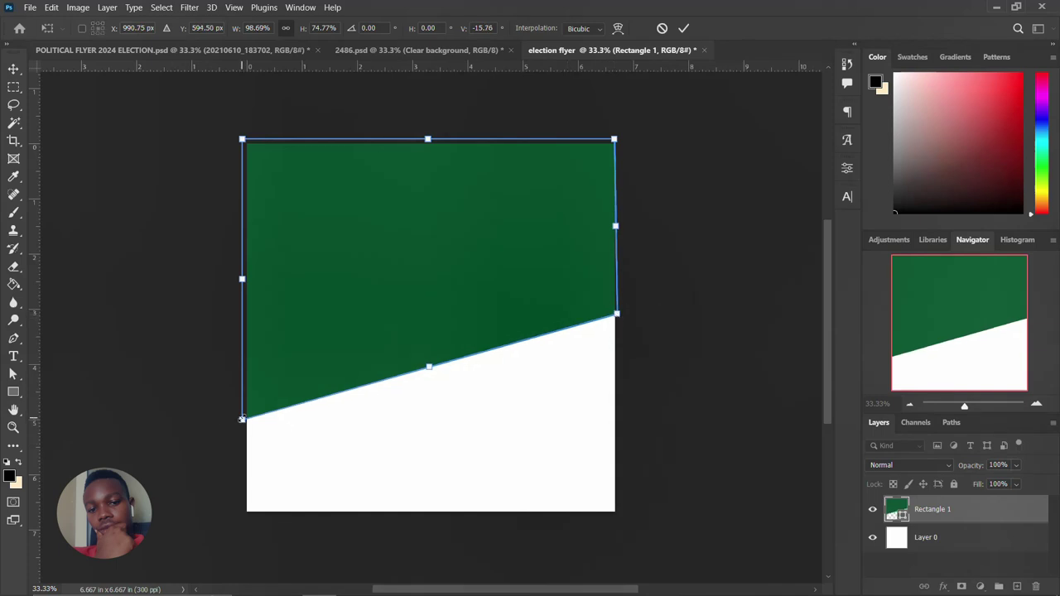
{"action": "left_click_drag", "start_coordinate": [241, 419], "coordinate": [243, 443]}
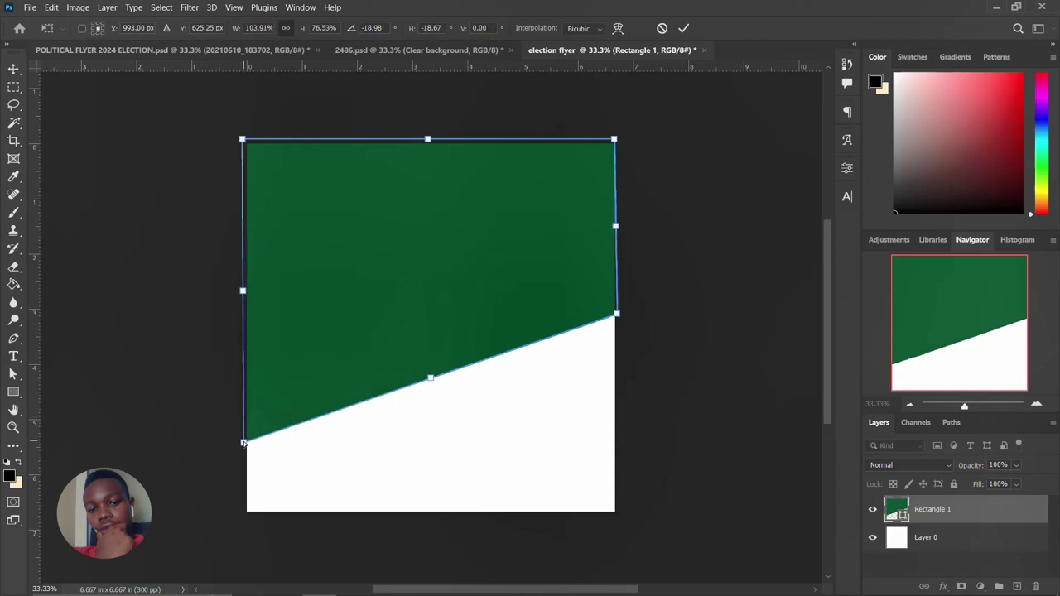
{"action": "key", "text": "Return"}
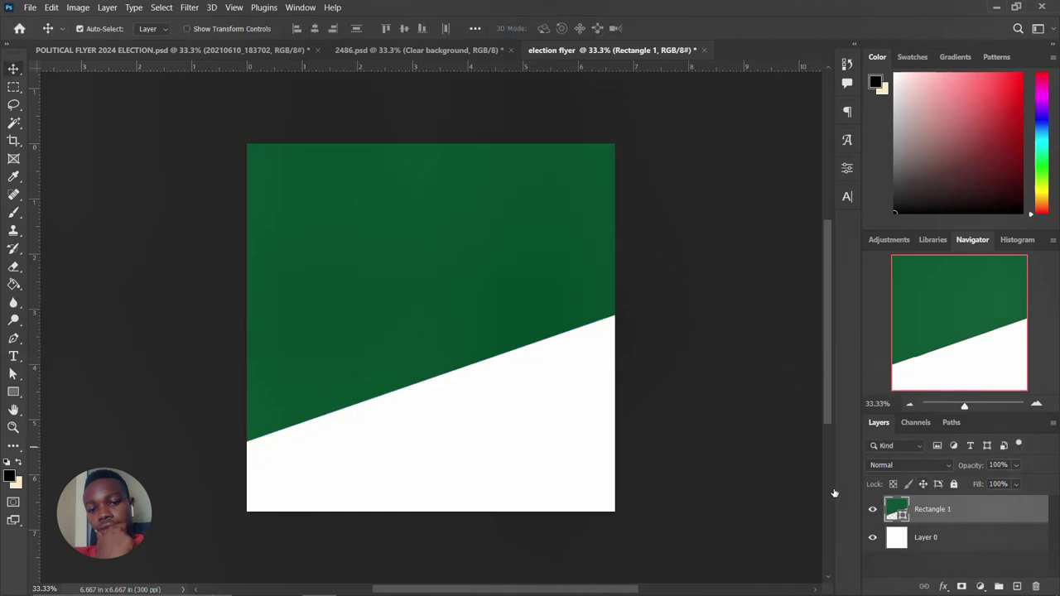
Duplicate Rectangle 1 and nudge the original layer below the copy
{"action": "key", "text": "ctrl"}
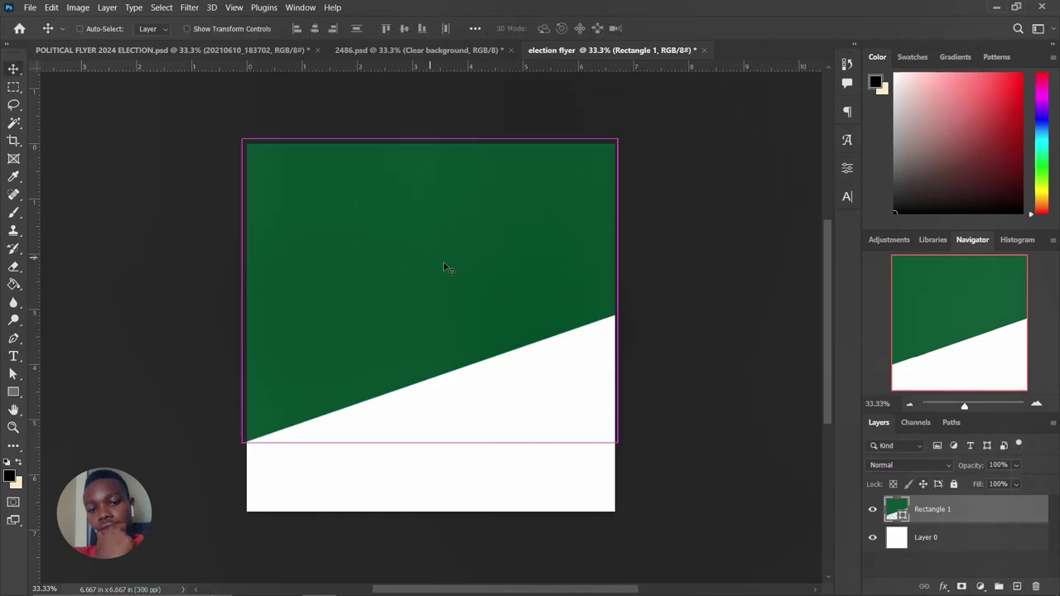
{"action": "key", "text": "ctrl+j"}
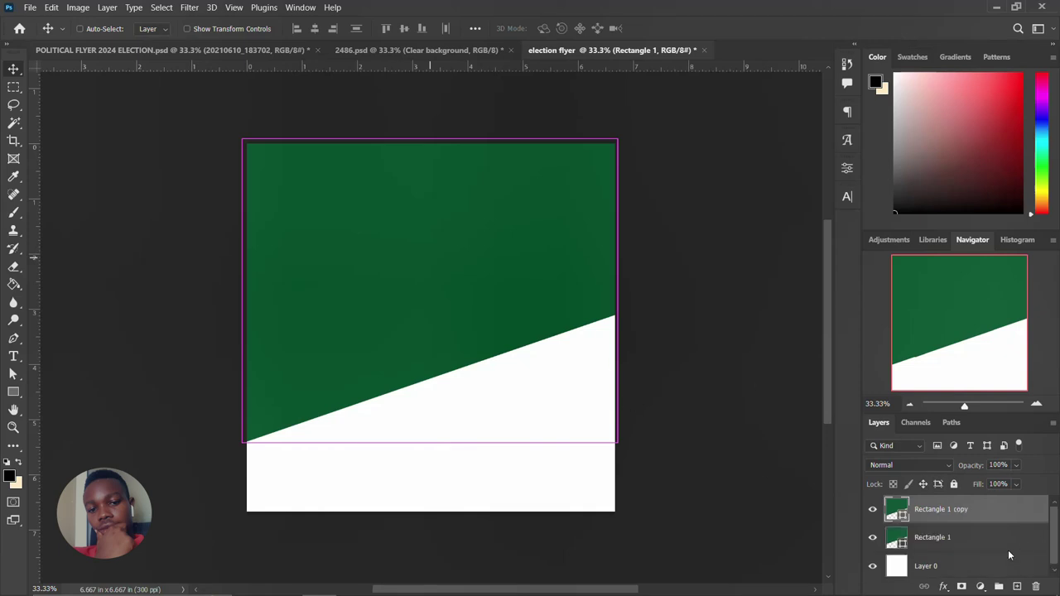
{"action": "left_click", "coordinate": [957, 539]}
{"action": "key", "text": "shift+Right"}
{"action": "key", "text": "shift+Right"}
{"action": "key", "text": "shift+Right"}
{"action": "key", "text": "shift+Right"}
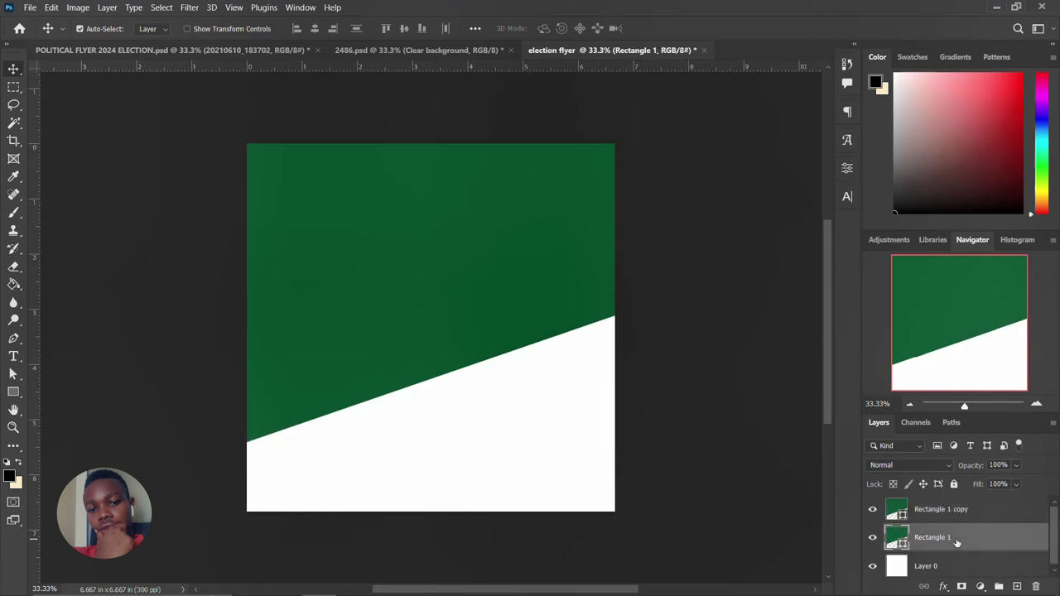
{"action": "key", "text": "shift+Right"}
{"action": "key", "text": "shift+Right"}
Change the lower Rectangle 1 fill to a deep maroon
{"action": "double_click", "coordinate": [901, 540]}
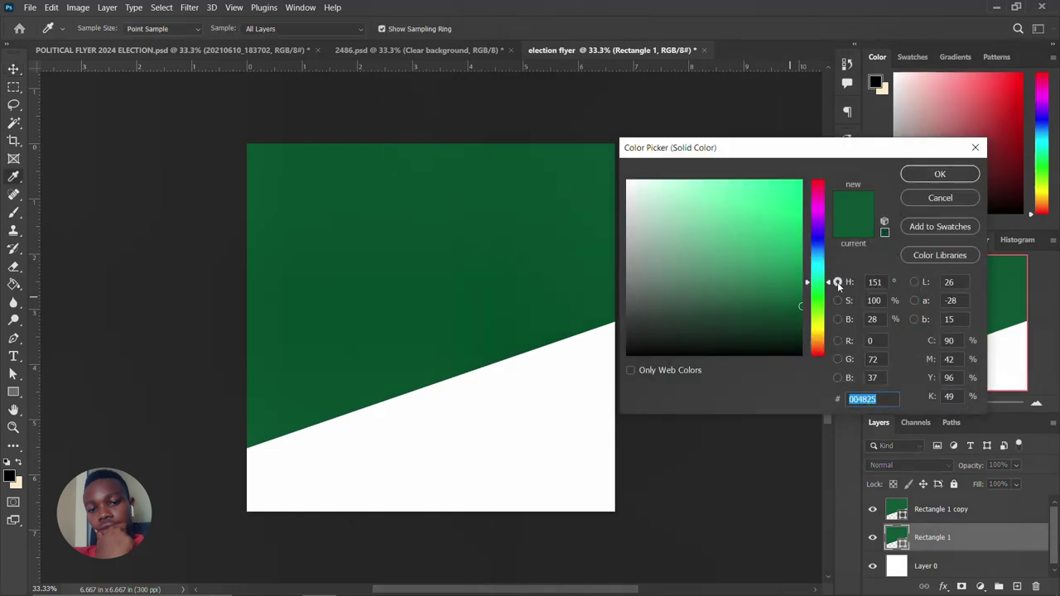
{"action": "left_click", "coordinate": [823, 241]}
{"action": "left_click_drag", "start_coordinate": [820, 231], "coordinate": [820, 189]}
{"action": "left_click_drag", "start_coordinate": [788, 305], "coordinate": [800, 318]}
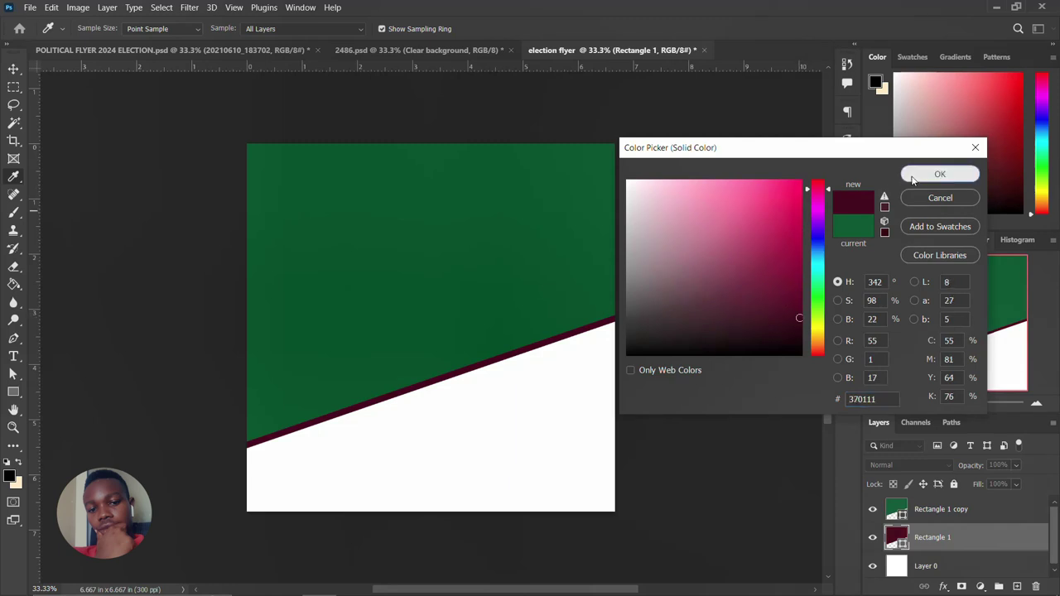
{"action": "left_click", "coordinate": [940, 174]}
Set Rectangle 1's fill colour to red d00b27
{"action": "key", "text": "u"}
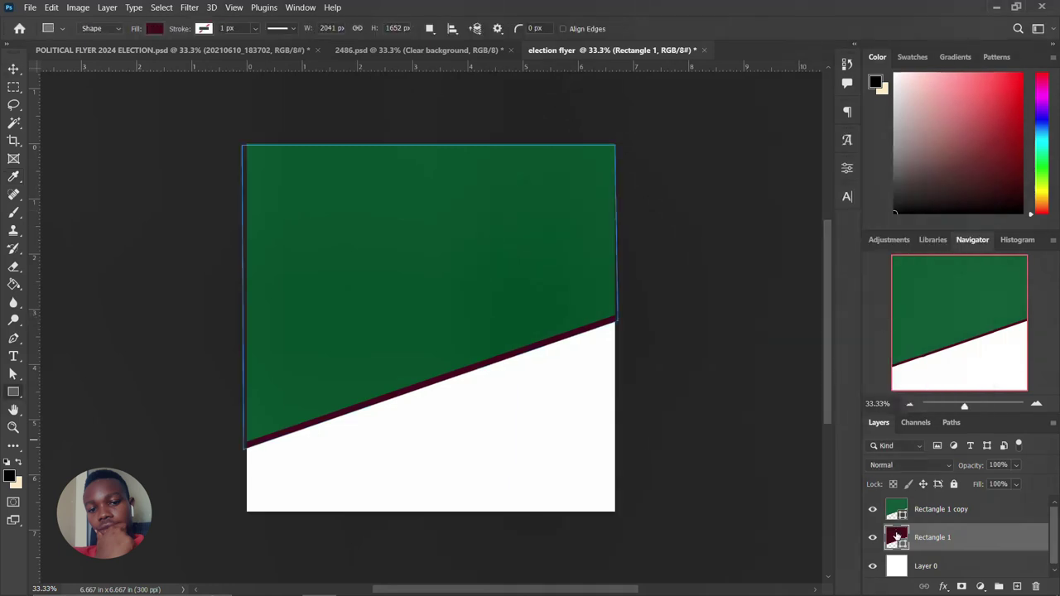
{"action": "double_click", "coordinate": [897, 539]}
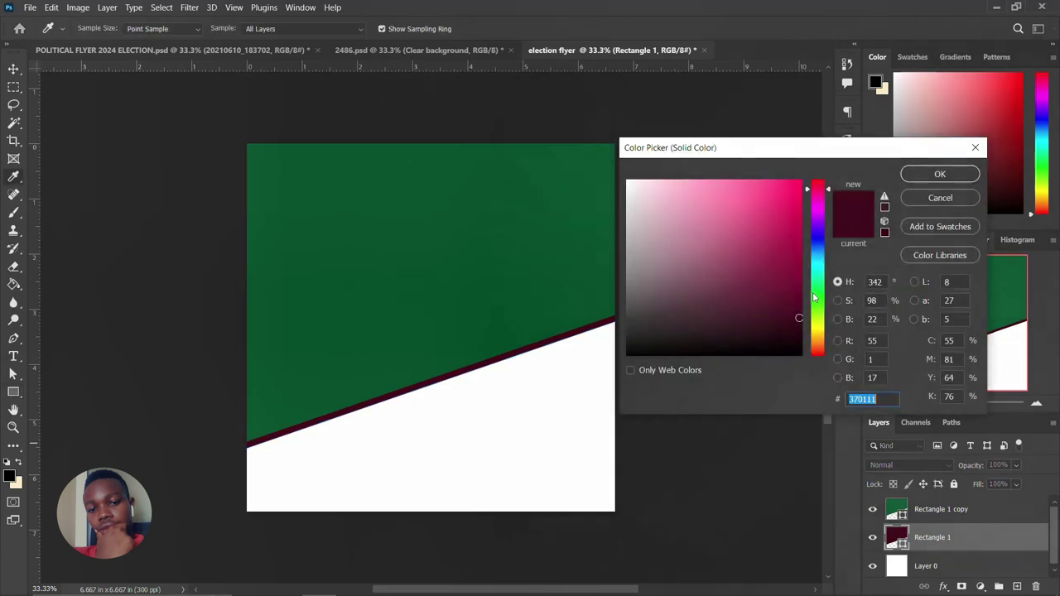
{"action": "left_click_drag", "start_coordinate": [882, 400], "coordinate": [846, 400]}
{"action": "type", "text": "d00b27"}
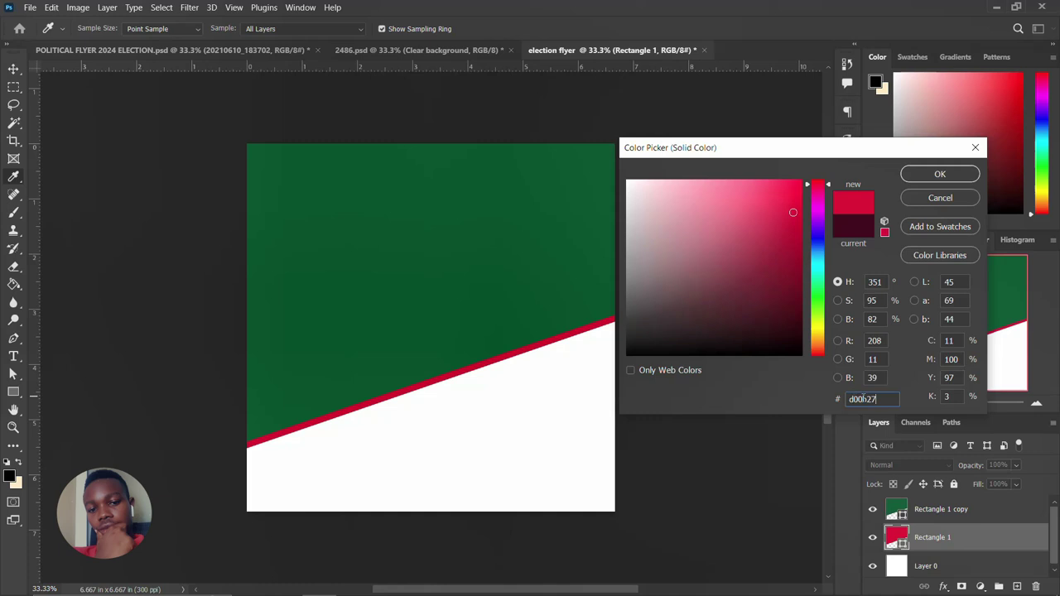
{"action": "left_click_drag", "start_coordinate": [882, 398], "coordinate": [850, 399]}
{"action": "left_click", "coordinate": [938, 174]}
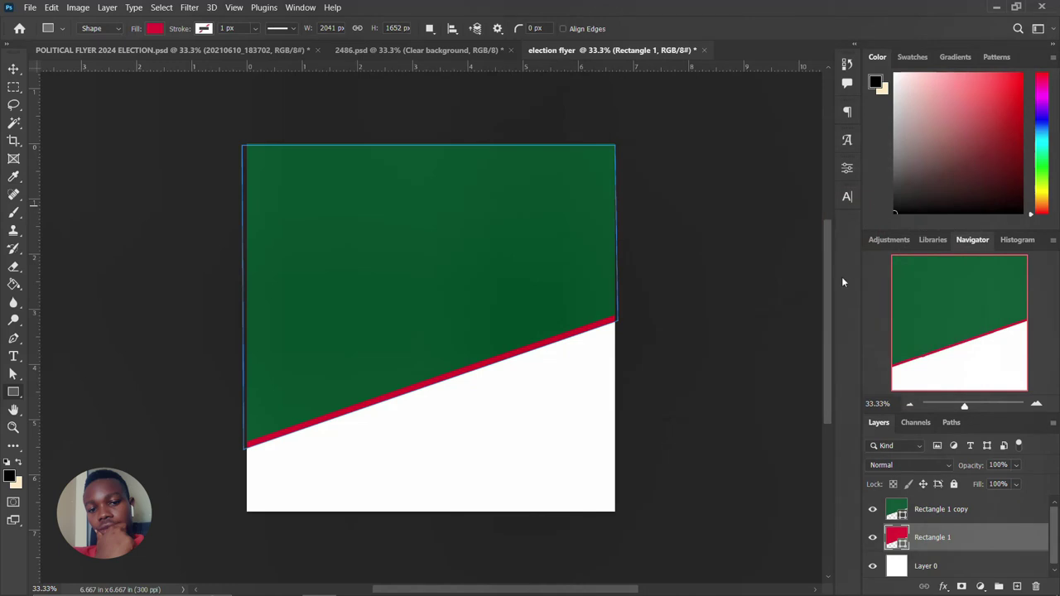
Shift the red shape down, then rotate, enlarge and reposition it into a diagonal band
{"action": "left_click", "coordinate": [14, 68]}
{"action": "key", "text": "Down"}
{"action": "key", "text": "Down"}
{"action": "key", "text": "Down"}
{"action": "key", "text": "Down"}
{"action": "key", "text": "Down"}
{"action": "key", "text": "Down"}
{"action": "key", "text": "Down"}
{"action": "key", "text": "Down"}
{"action": "key", "text": "Down"}
{"action": "key", "text": "Down"}
{"action": "key", "text": "Down"}
{"action": "key", "text": "Down"}
{"action": "key", "text": "Down"}
{"action": "key", "text": "Down"}
{"action": "key", "text": "Down"}
{"action": "key", "text": "Down"}
{"action": "key", "text": "Down"}
{"action": "key", "text": "Down"}
{"action": "key", "text": "Down"}
{"action": "key", "text": "Down"}
{"action": "key", "text": "Down"}
{"action": "key", "text": "Down"}
{"action": "key", "text": "Down"}
{"action": "key", "text": "Down"}
{"action": "key", "text": "Down"}
{"action": "key", "text": "Down"}
{"action": "key", "text": "Down"}
{"action": "key", "text": "Down"}
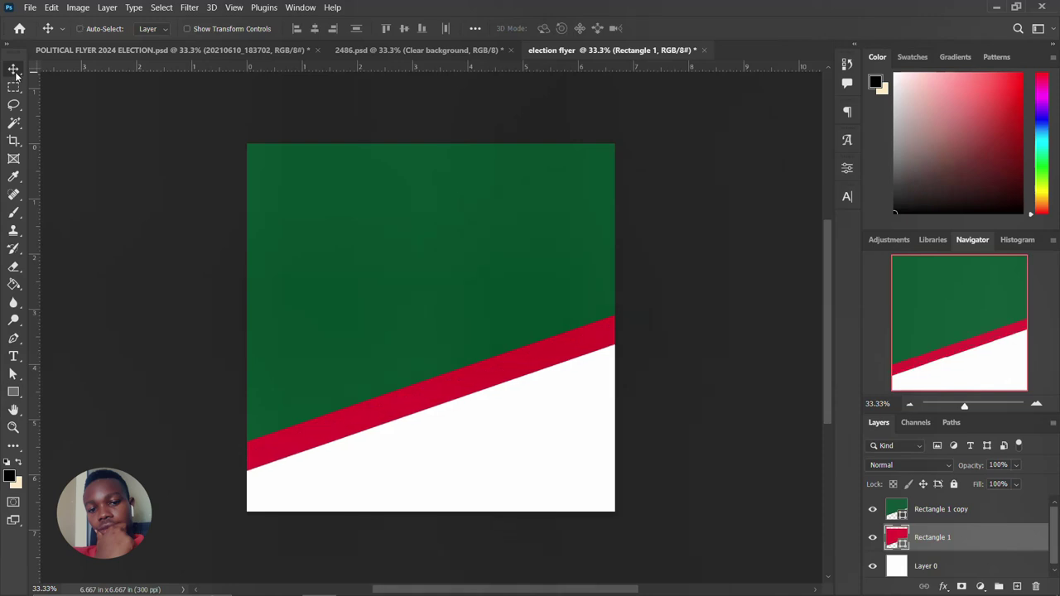
{"action": "key", "text": "ctrl+t"}
{"action": "left_click_drag", "start_coordinate": [651, 293], "coordinate": [652, 279]}
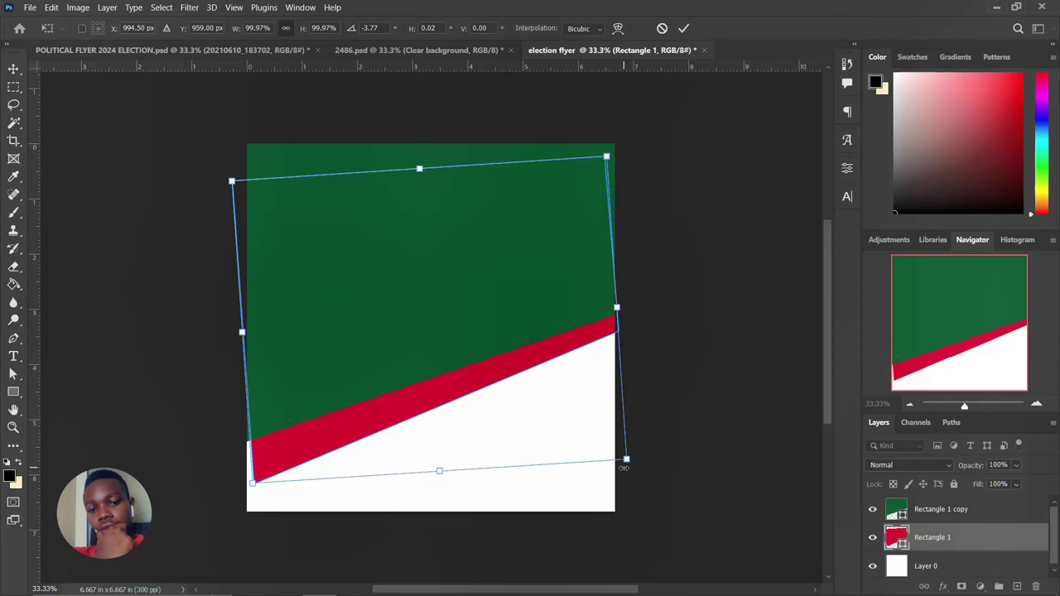
{"action": "left_click_drag", "start_coordinate": [624, 468], "coordinate": [628, 463]}
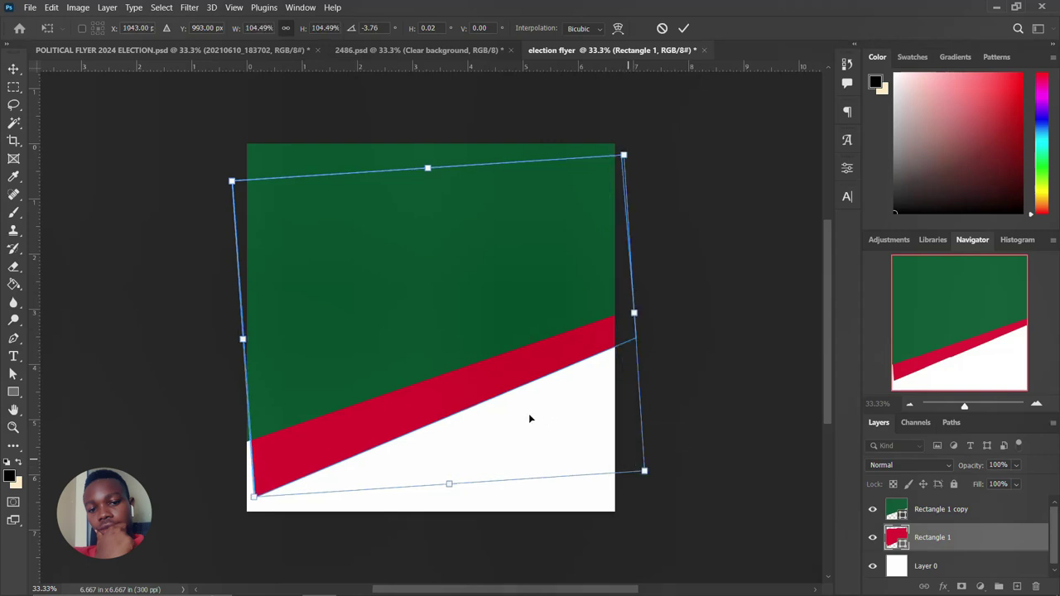
{"action": "left_click_drag", "start_coordinate": [523, 414], "coordinate": [528, 406]}
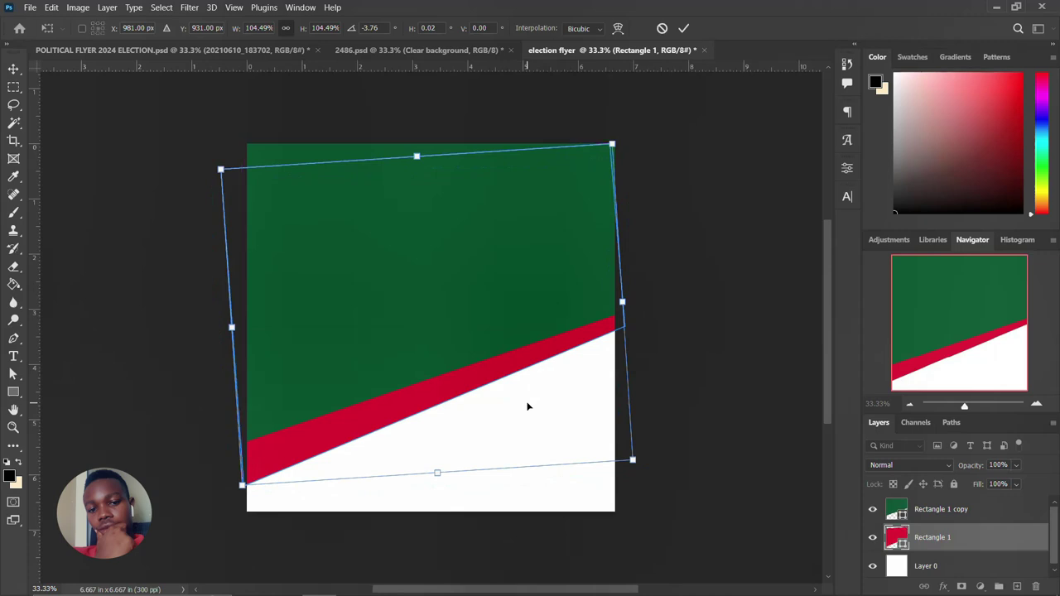
{"action": "key", "text": "Return"}
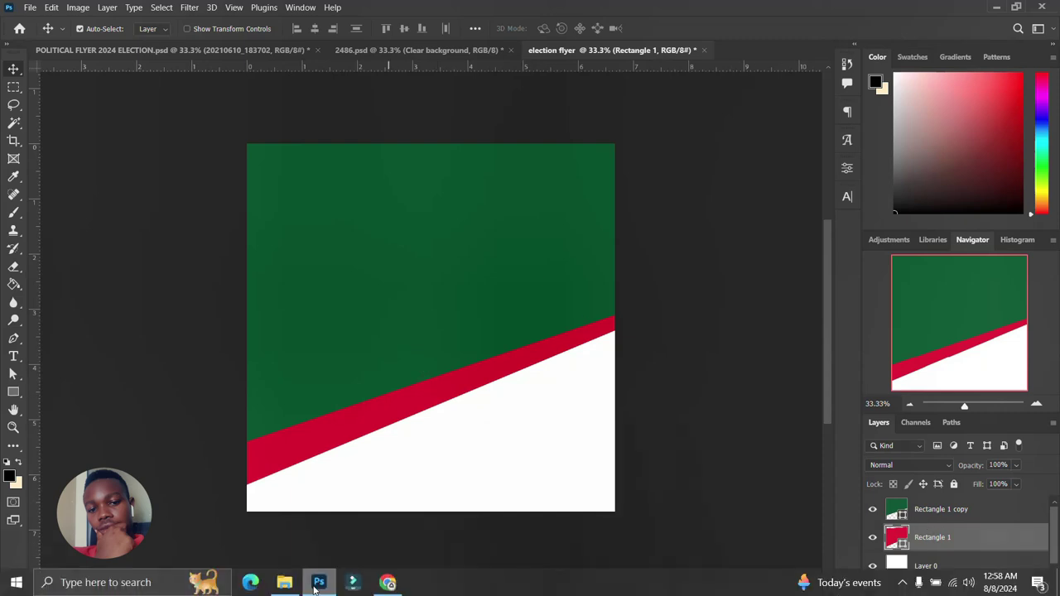
Place pngwing.com (15) from File Explorer, stretch it edge to edge, and move it to the top
{"action": "left_click", "coordinate": [303, 582]}
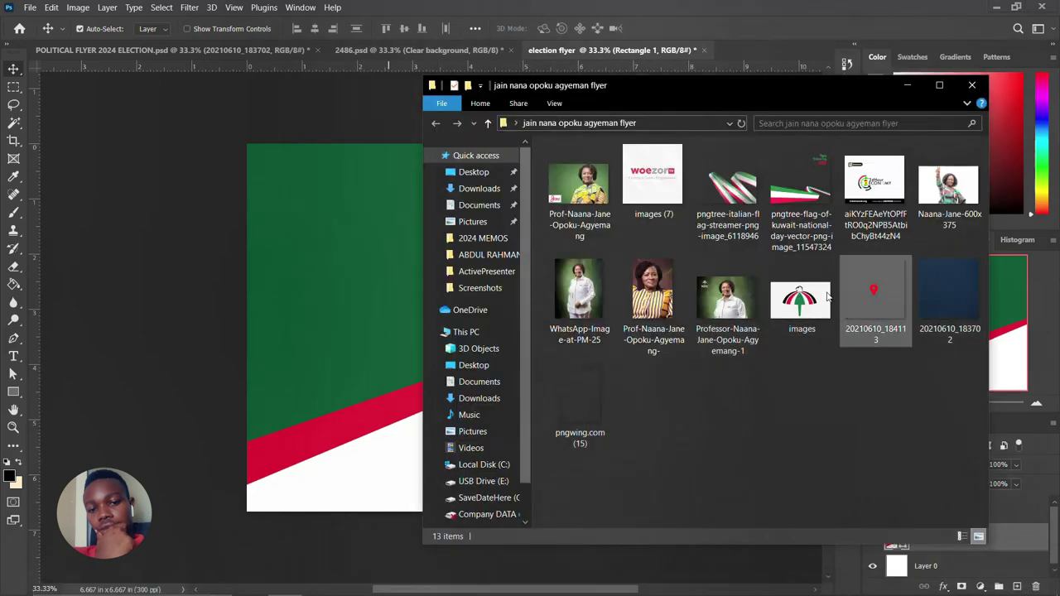
{"action": "left_click_drag", "start_coordinate": [574, 383], "coordinate": [337, 338]}
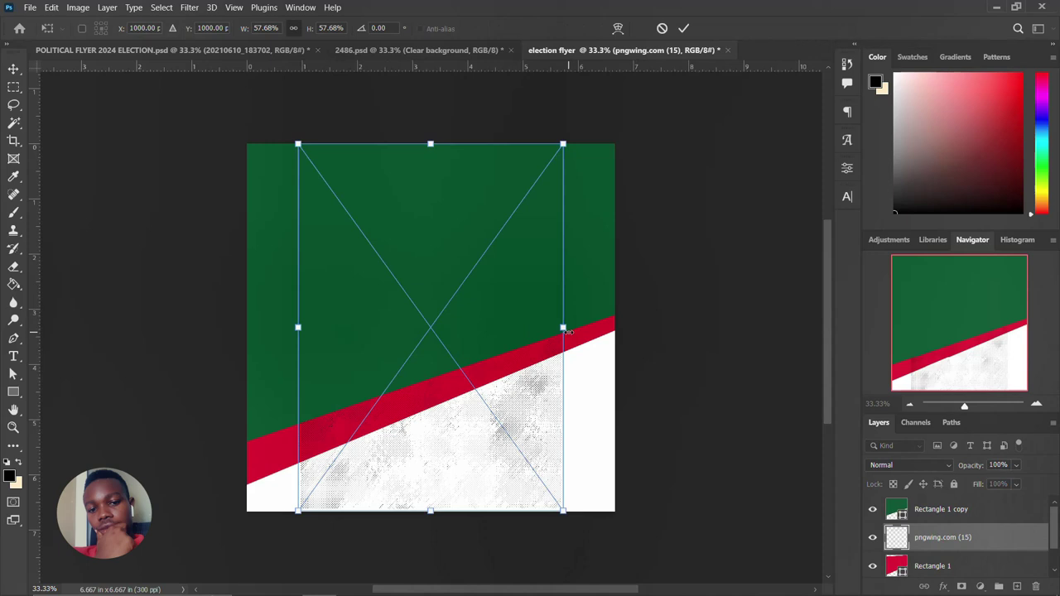
{"action": "left_click_drag", "start_coordinate": [562, 328], "coordinate": [614, 329]}
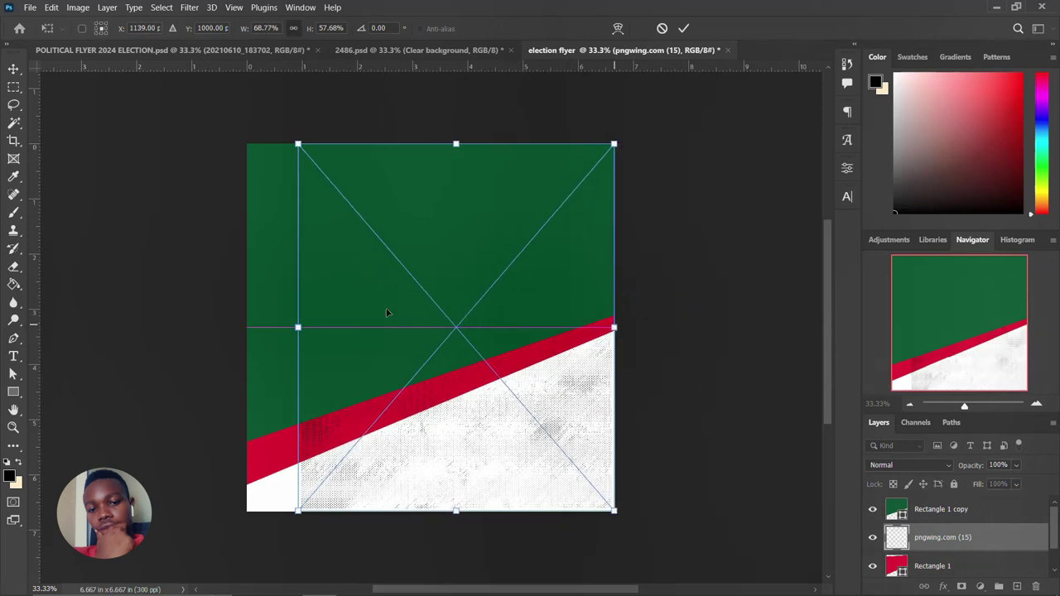
{"action": "left_click_drag", "start_coordinate": [297, 328], "coordinate": [252, 318]}
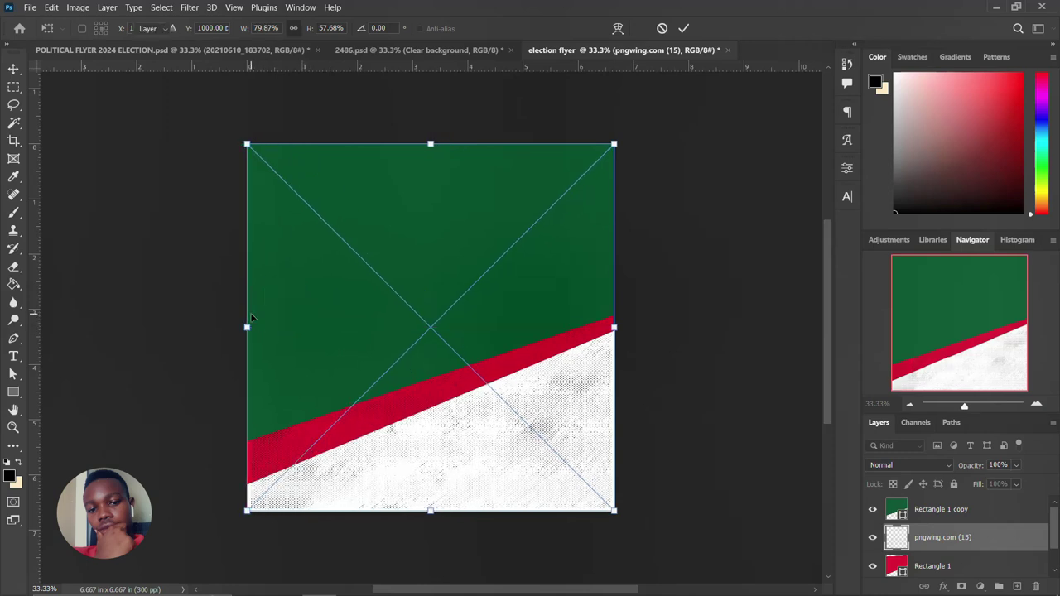
{"action": "key", "text": "Return"}
{"action": "left_click_drag", "start_coordinate": [934, 536], "coordinate": [928, 506]}
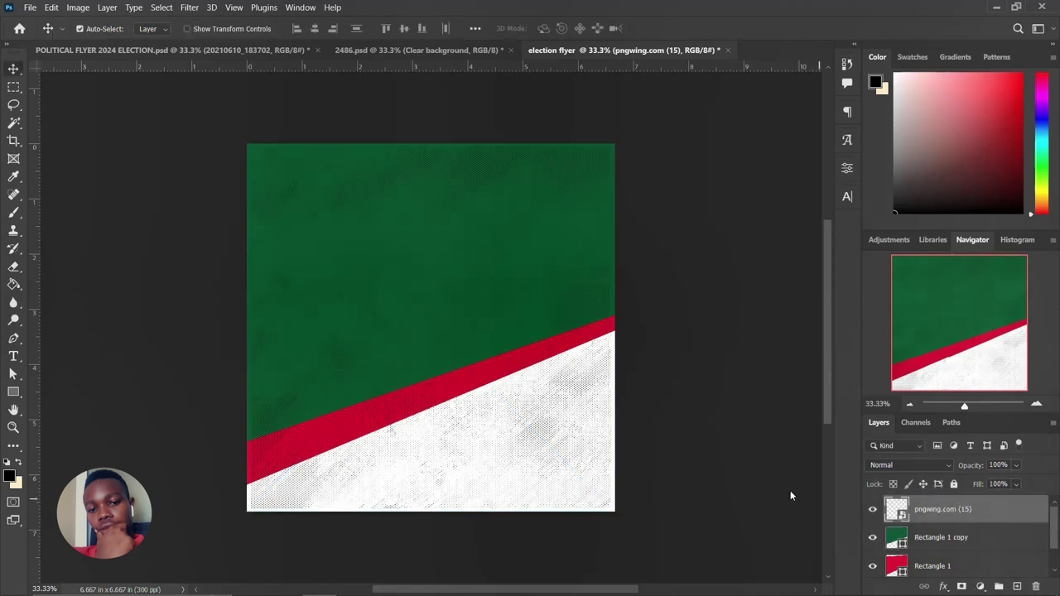
Set the texture layer's blend mode to Linear Light
{"action": "left_click", "coordinate": [925, 461]}
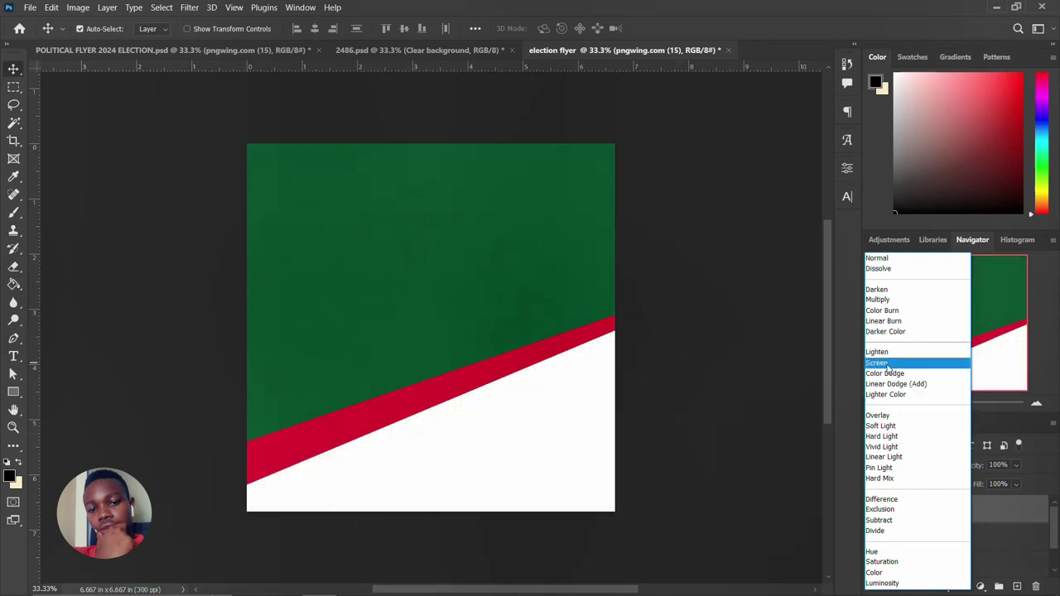
{"action": "left_click", "coordinate": [884, 458]}
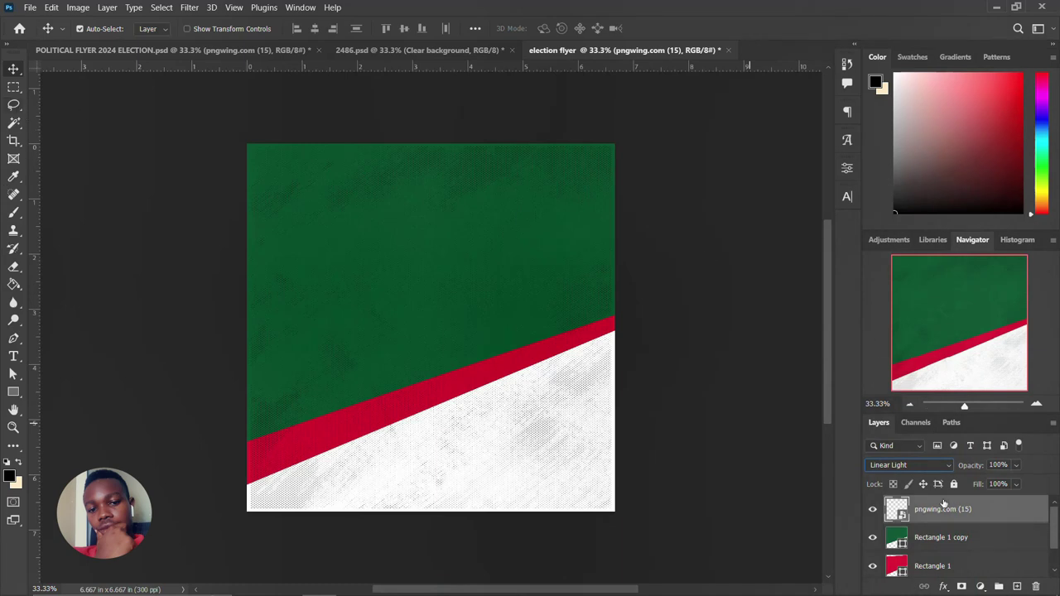
{"action": "scroll", "coordinate": [941, 567], "scroll_direction": "down", "scroll_amount": 1}
Group the three background layers and name the group BACKGROUND
{"action": "left_click", "coordinate": [941, 566], "text": "shift"}
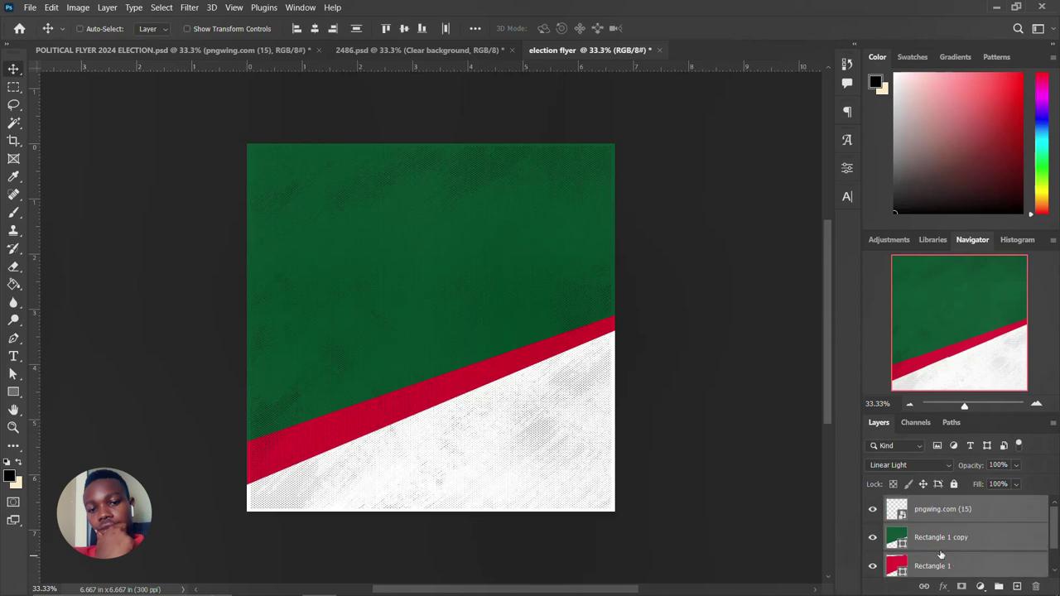
{"action": "key", "text": "ctrl+g"}
{"action": "double_click", "coordinate": [925, 504]}
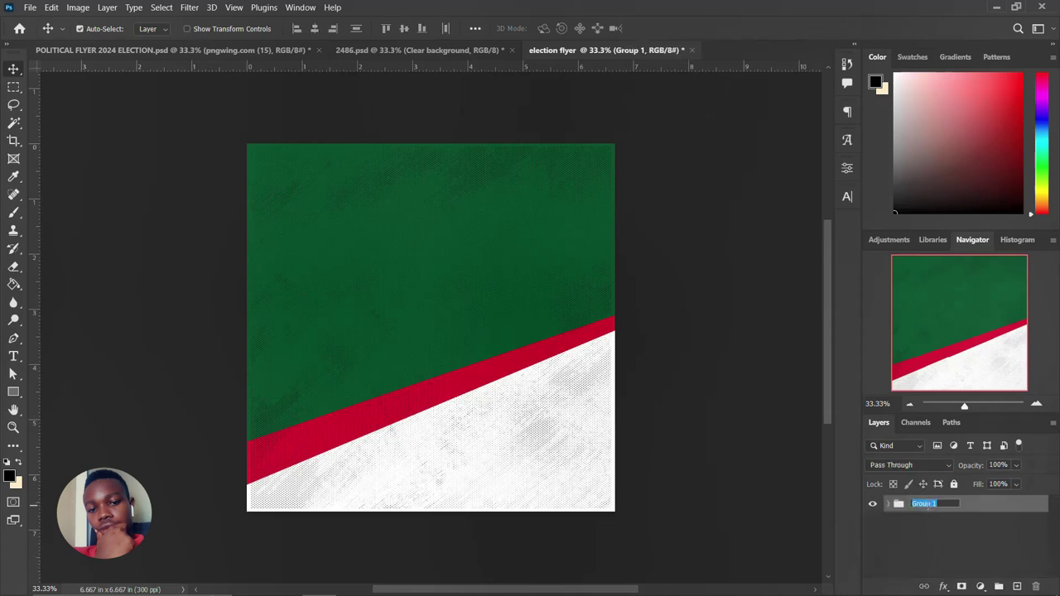
{"action": "type", "text": "BAC"}
{"action": "key", "text": "Return"}
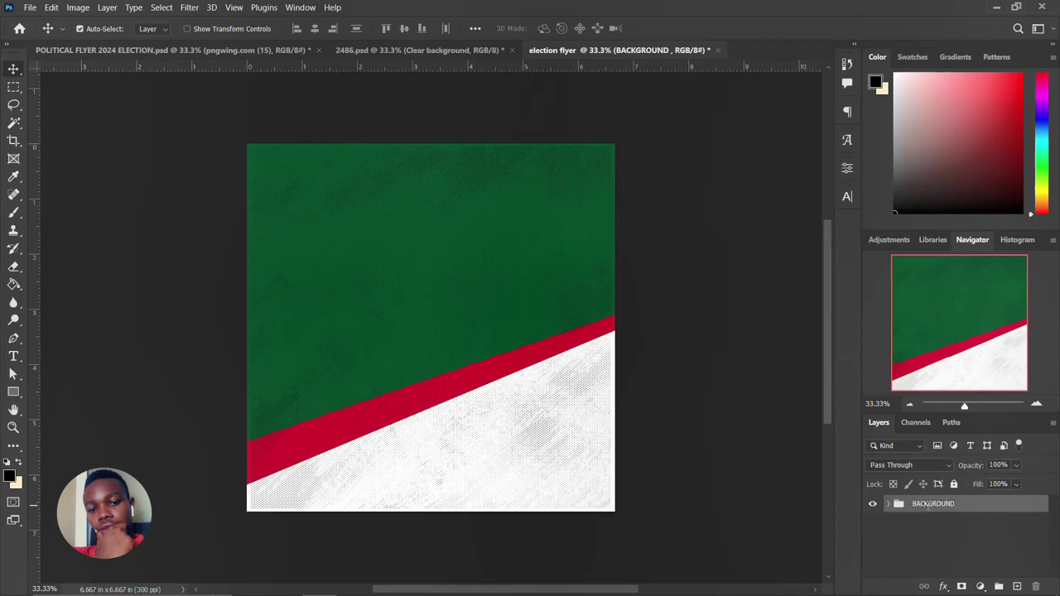
Add a cyan New Guide Layout of 6 columns and 6 rows over the flyer
{"action": "left_click", "coordinate": [872, 504]}
{"action": "left_click", "coordinate": [871, 504]}
{"action": "left_click", "coordinate": [235, 9]}
{"action": "mouse_move", "coordinate": [252, 353]}
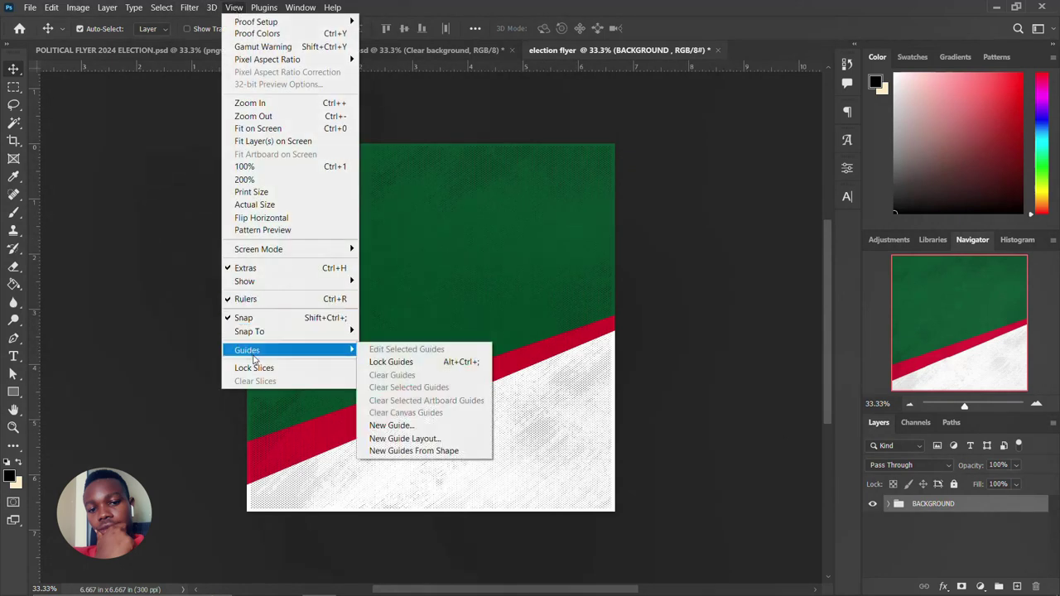
{"action": "left_click", "coordinate": [396, 439]}
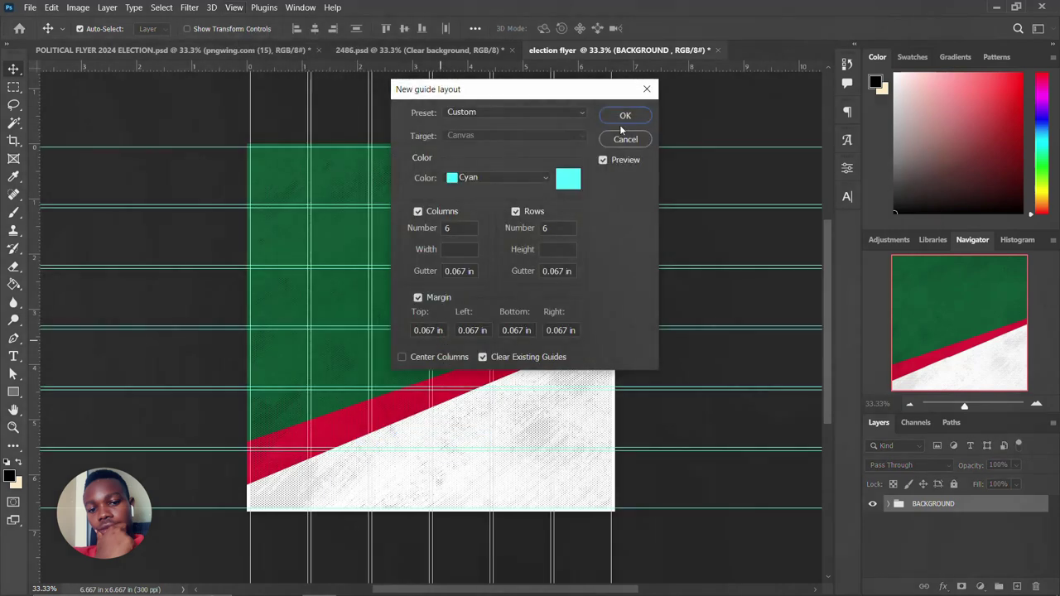
{"action": "left_click", "coordinate": [626, 116]}
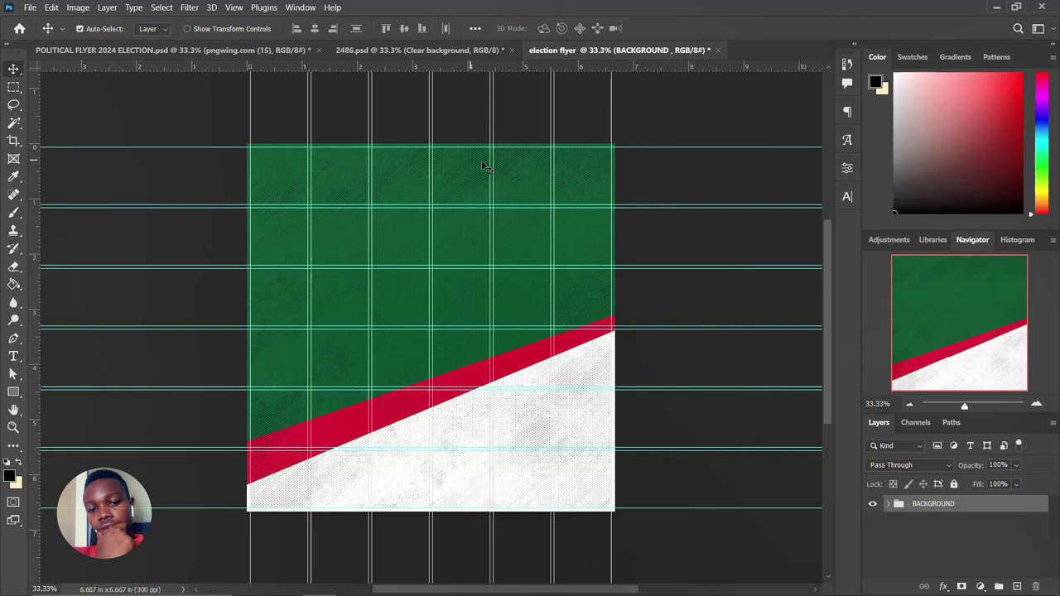
Paste the THE NATIONAL TEIN SECRETARIAT heading, enlarge it slightly and centre it horizontally
{"action": "key", "text": "ctrl+v"}
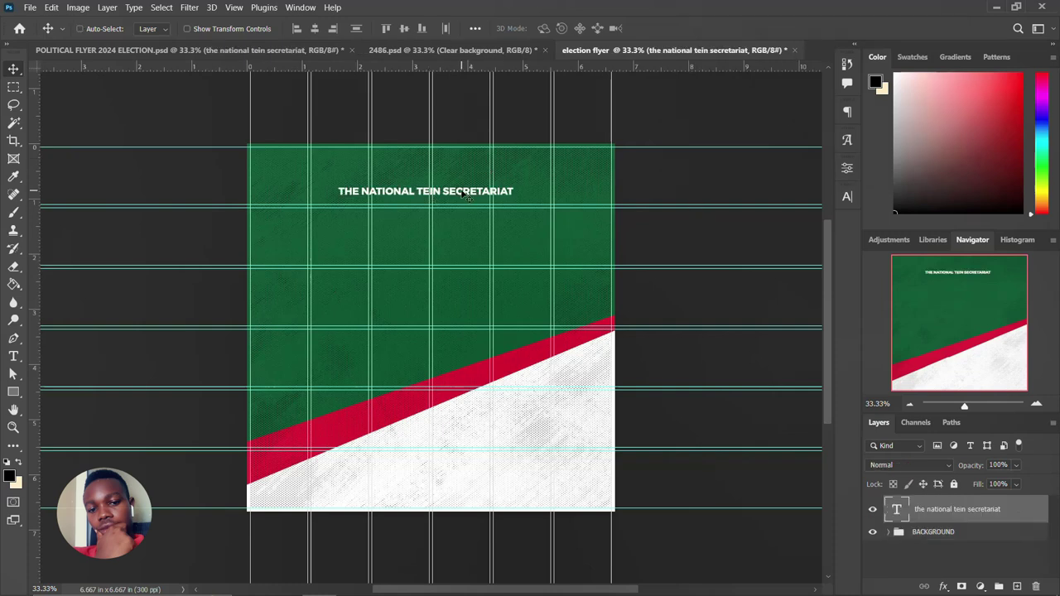
{"action": "key", "text": "ctrl+t"}
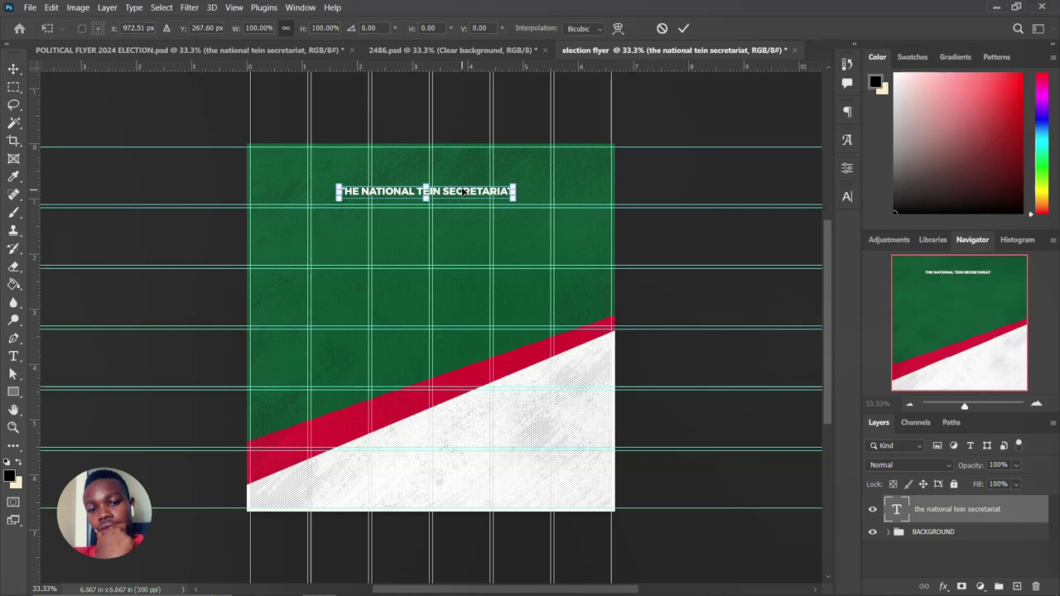
{"action": "left_click_drag", "start_coordinate": [465, 189], "coordinate": [468, 185]}
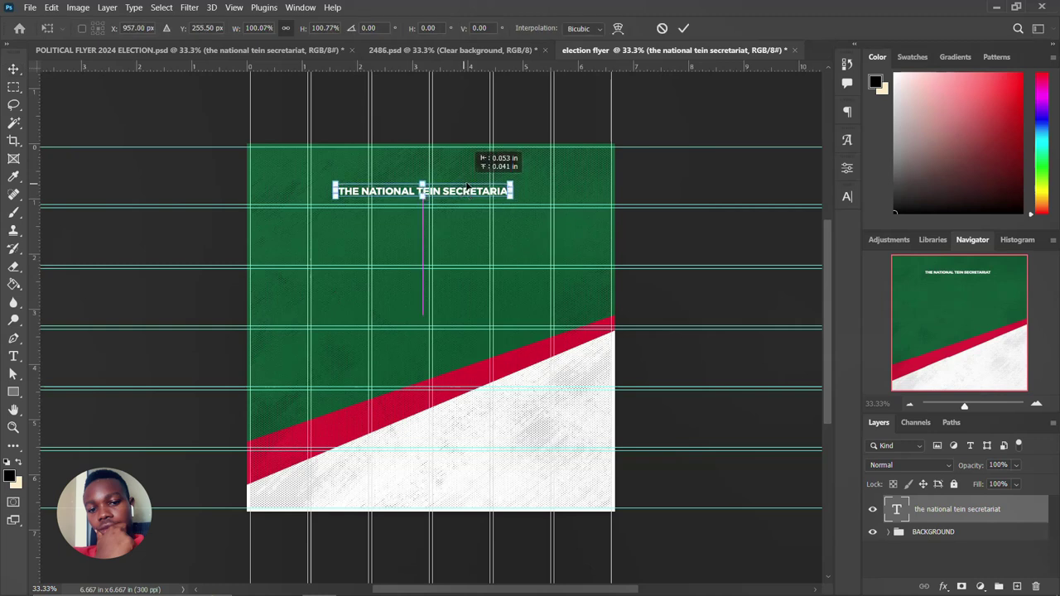
{"action": "left_click_drag", "start_coordinate": [468, 186], "coordinate": [473, 184]}
{"action": "key", "text": "Return"}
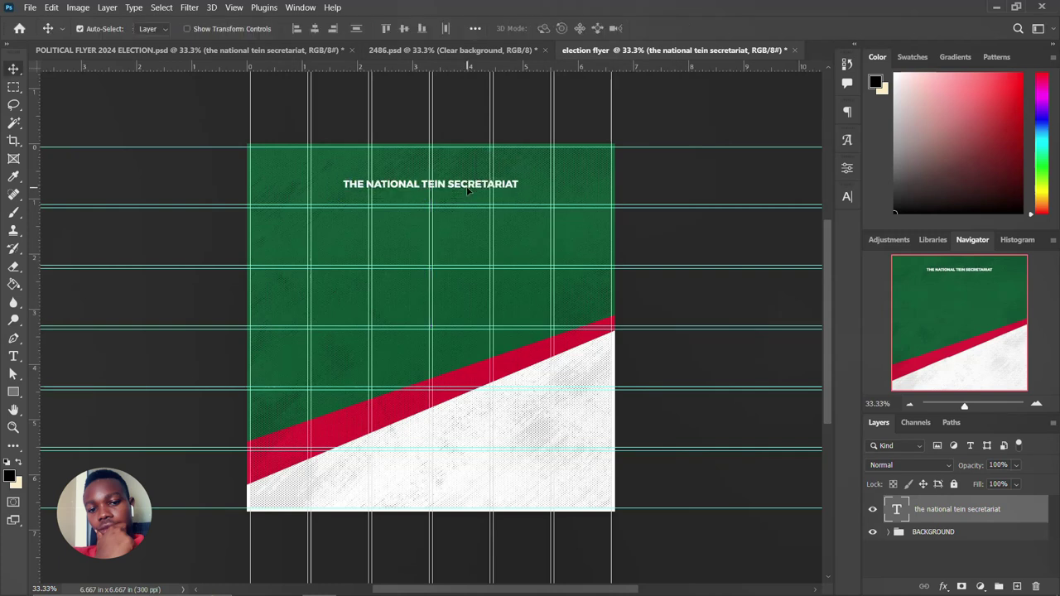
{"action": "key", "text": "ctrl+a"}
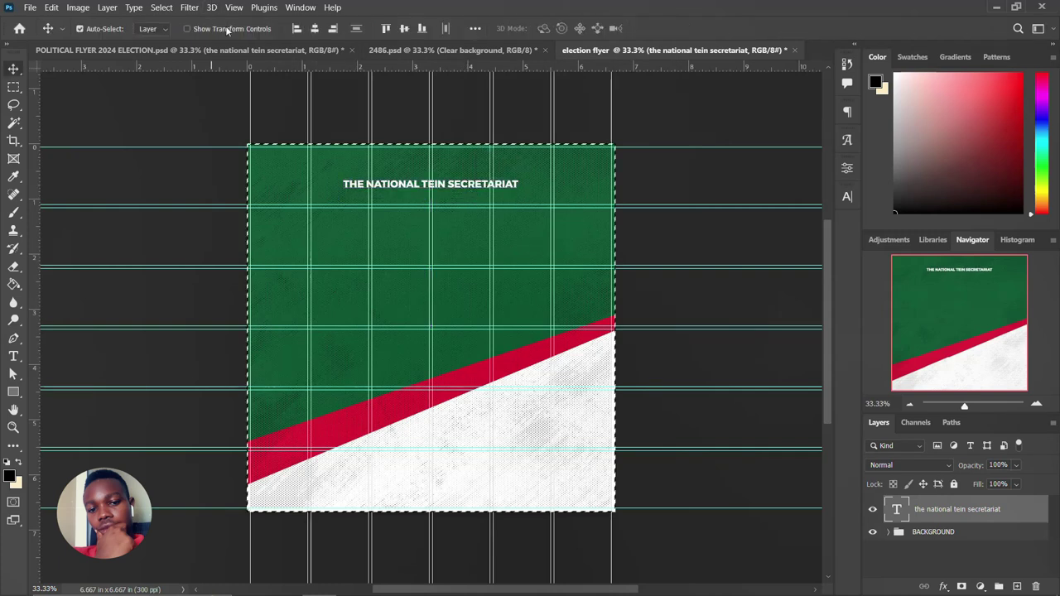
{"action": "left_click", "coordinate": [313, 29]}
{"action": "key", "text": "ctrl+d"}
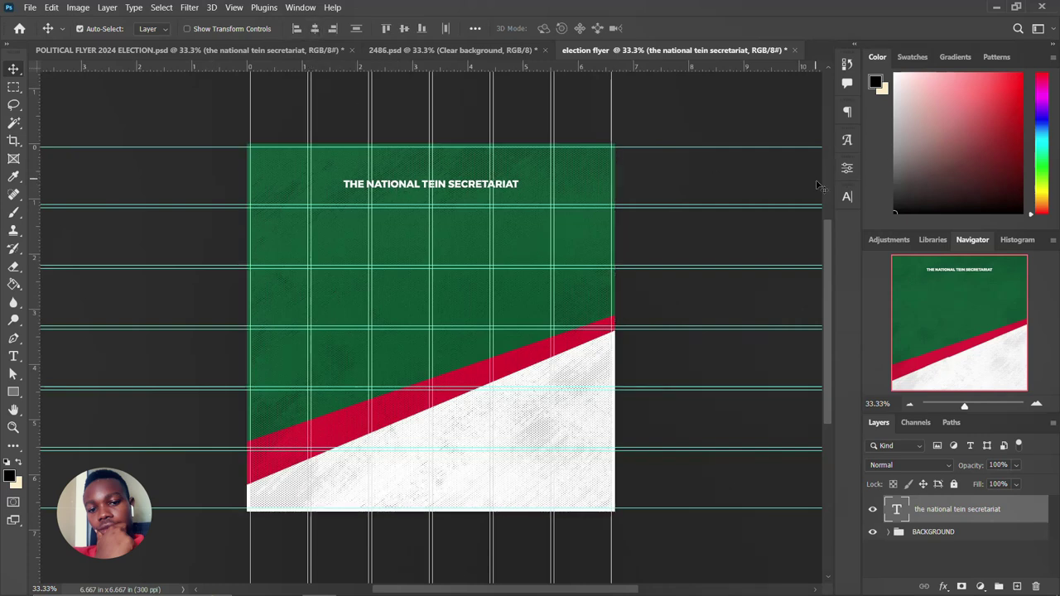
Duplicate the title layer and move the copy one line down
{"action": "left_click", "coordinate": [843, 195]}
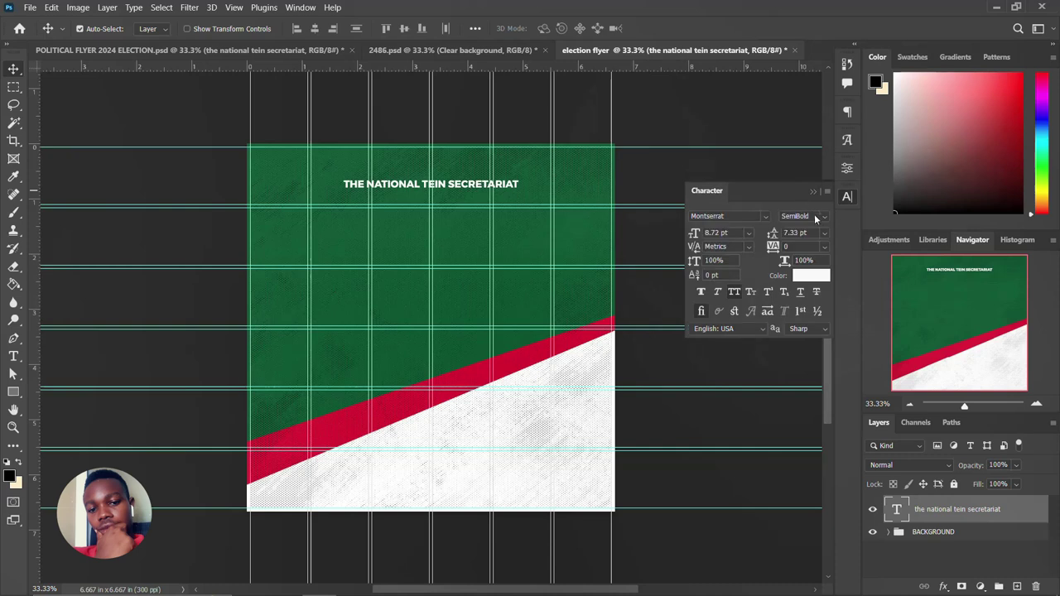
{"action": "left_click", "coordinate": [843, 199]}
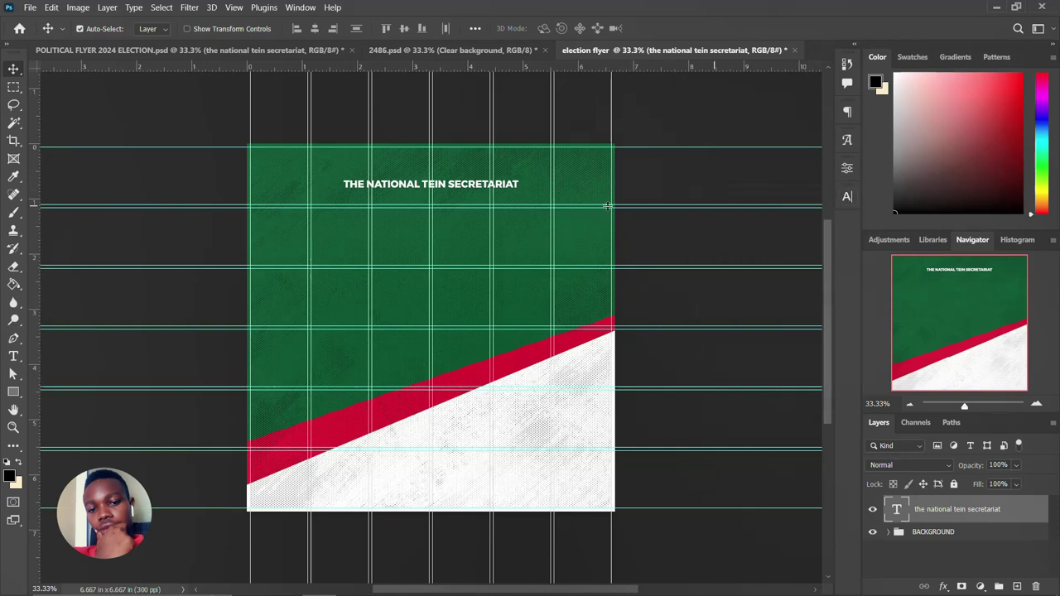
{"action": "key", "text": "alt+Down"}
{"action": "key", "text": "shift+Down"}
{"action": "key", "text": "shift+Down"}
{"action": "key", "text": "shift+Down"}
{"action": "key", "text": "shift+Down"}
{"action": "key", "text": "shift+Down"}
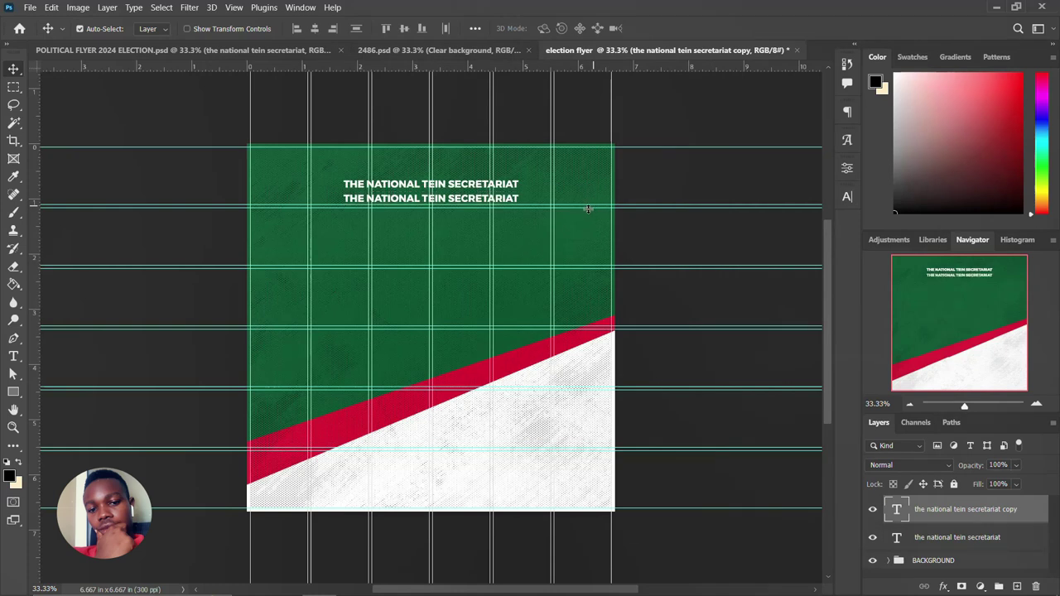
Retype the second line as IN COLLABRATION WITH and set it to Medium weight
{"action": "double_click", "coordinate": [464, 204]}
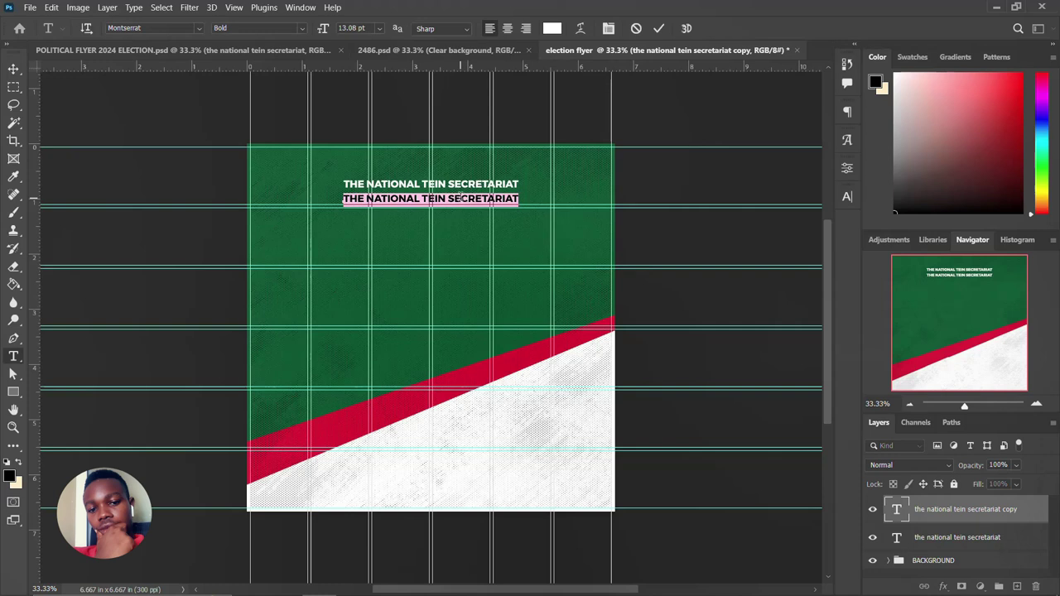
{"action": "type", "text": "IN"}
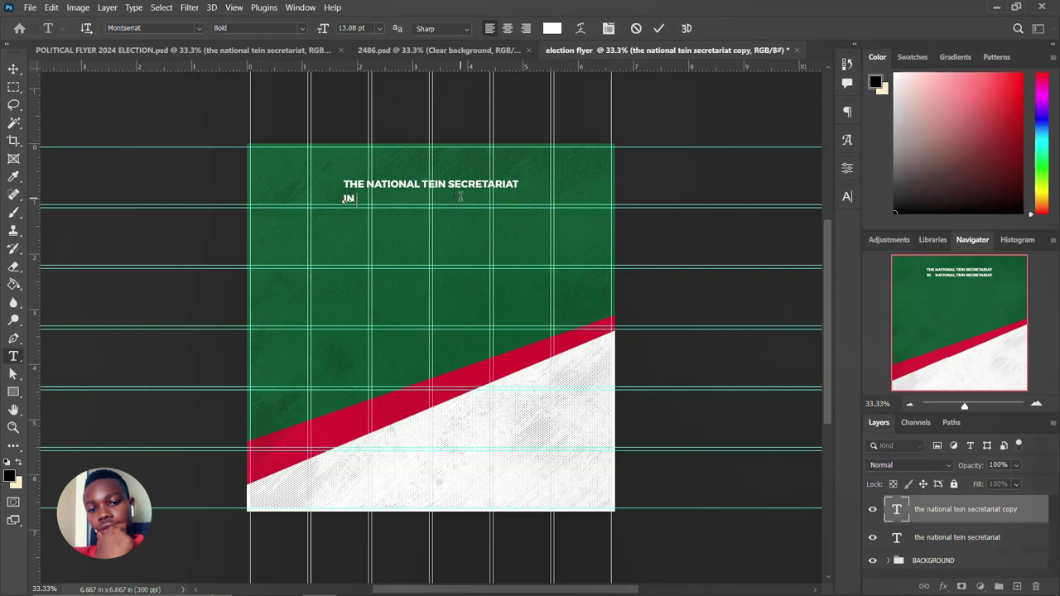
{"action": "type", "text": " COLLABRATION"}
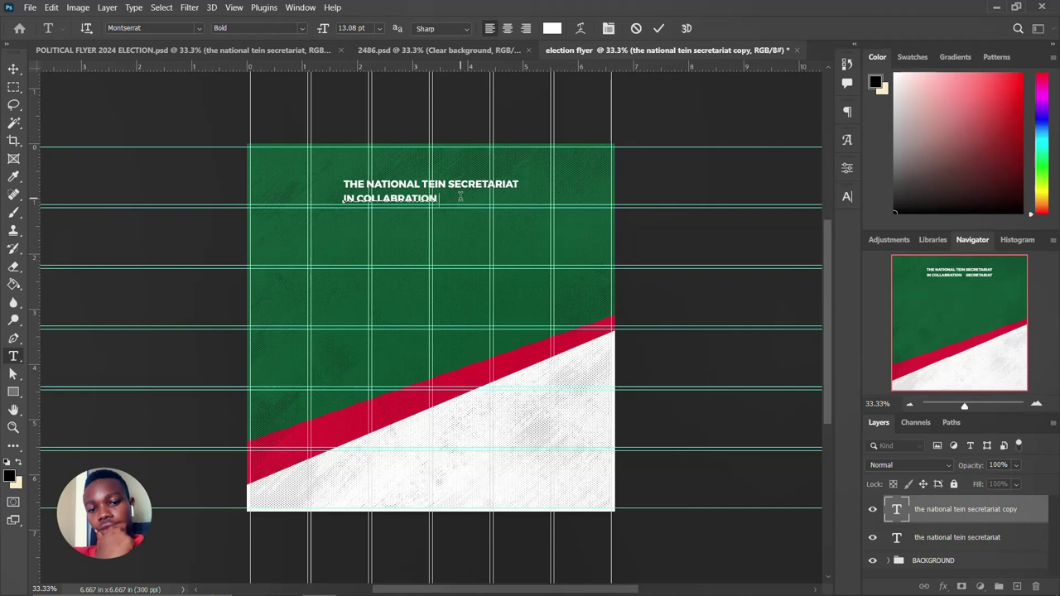
{"action": "type", "text": " WITH"}
{"action": "left_click", "coordinate": [13, 69]}
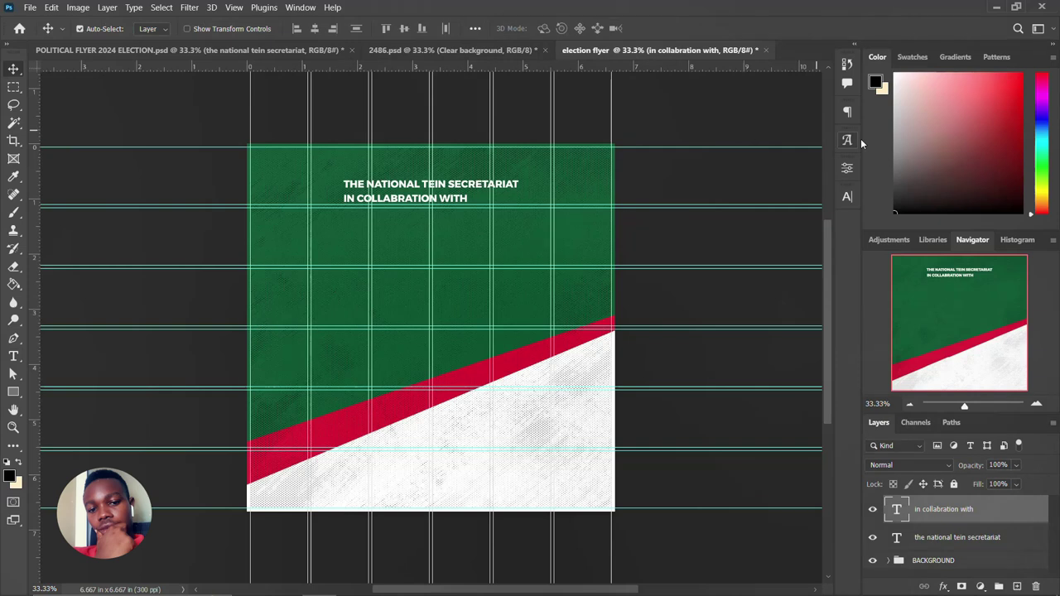
{"action": "left_click", "coordinate": [847, 197]}
{"action": "left_click", "coordinate": [822, 216]}
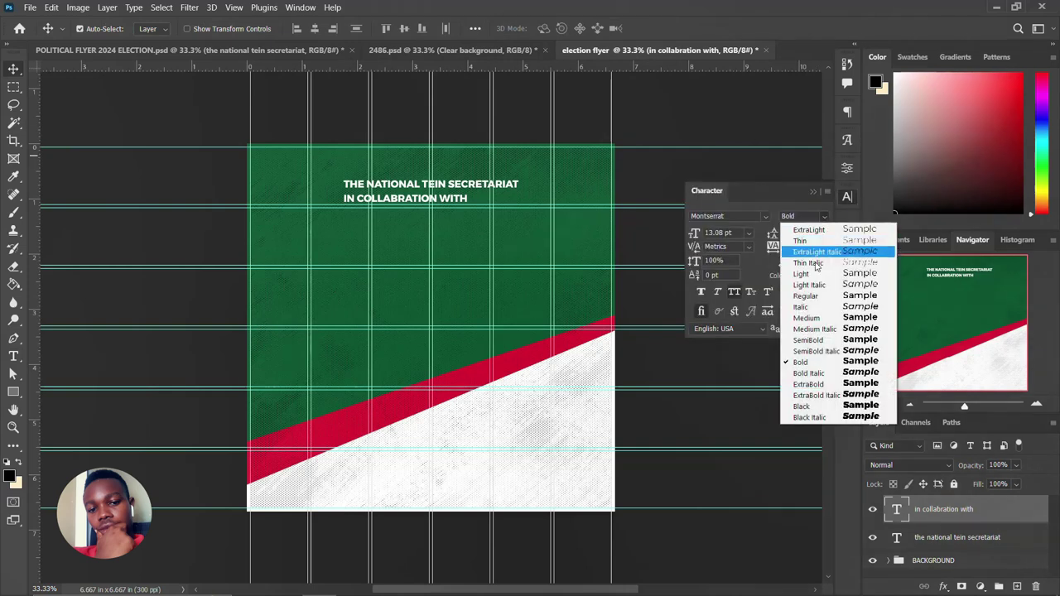
{"action": "left_click", "coordinate": [818, 320]}
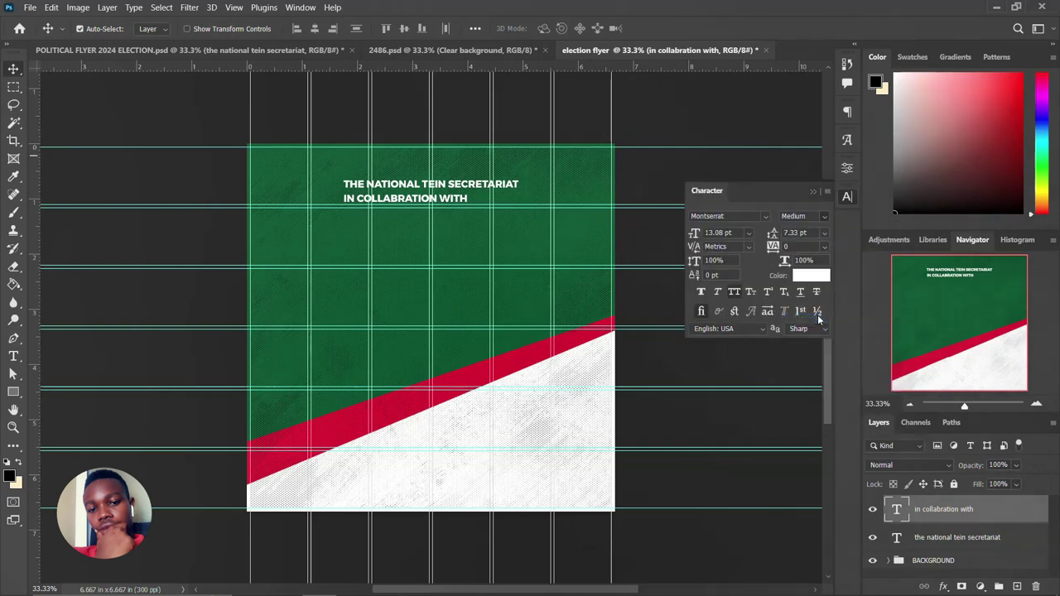
Set the subtitle to 10 pt and centre it horizontally on the canvas
{"action": "left_click", "coordinate": [717, 233]}
{"action": "type", "text": "10pt"}
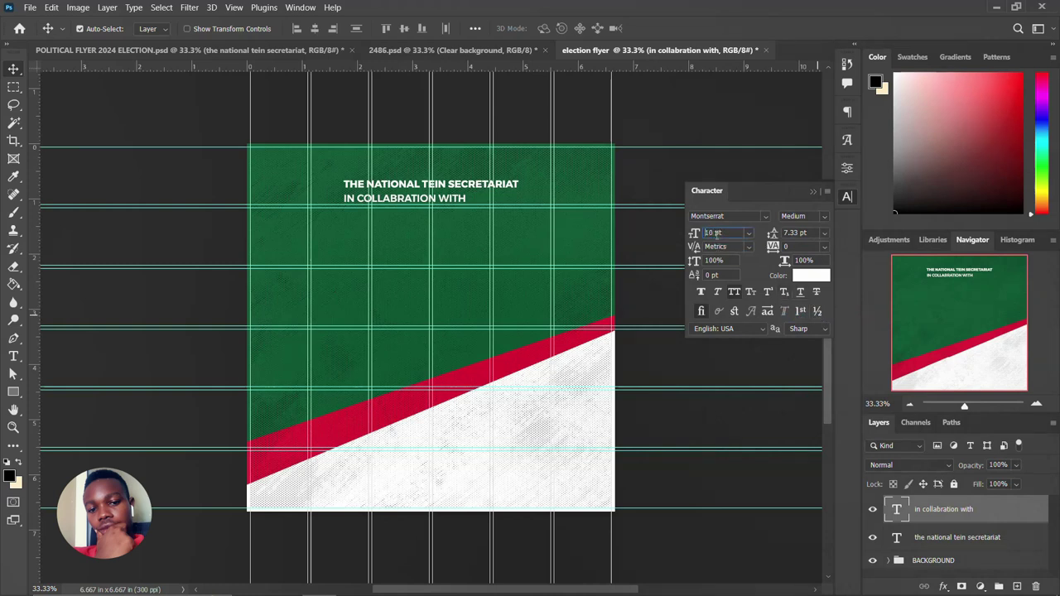
{"action": "key", "text": "Return"}
{"action": "left_click", "coordinate": [848, 197]}
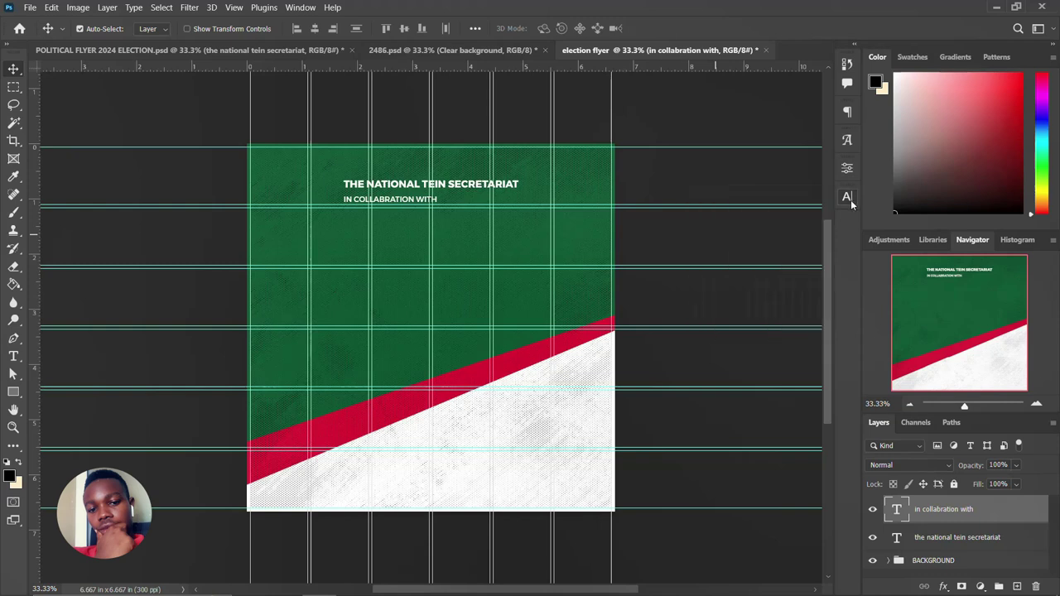
{"action": "key", "text": "ctrl+a"}
{"action": "left_click", "coordinate": [316, 29]}
{"action": "key", "text": "ctrl+d"}
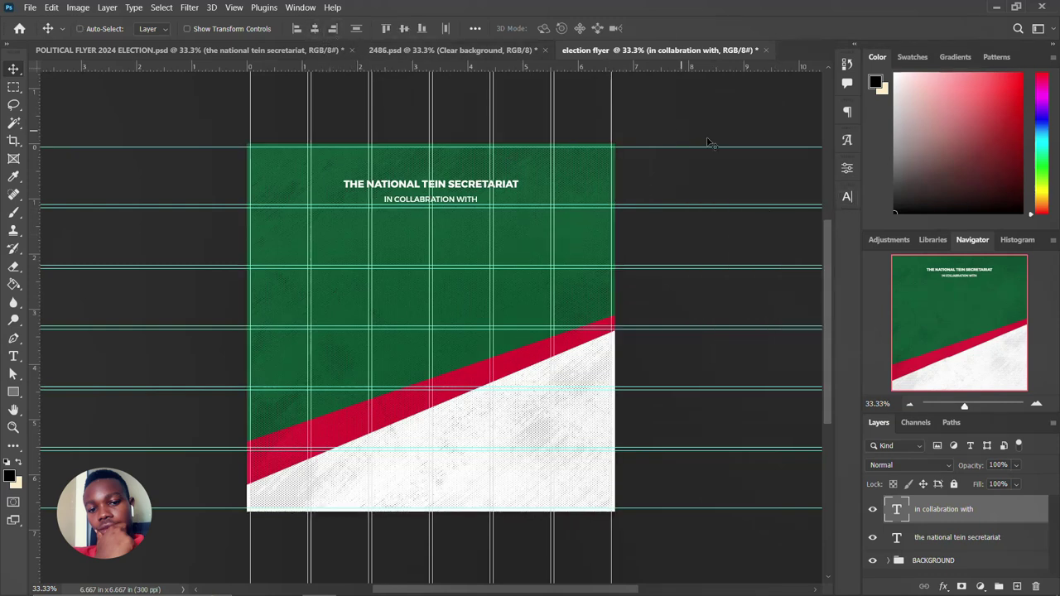
Resize the subtitle to 12 pt, widen its tracking to 100, re-centre and nudge it up
{"action": "left_click", "coordinate": [847, 197]}
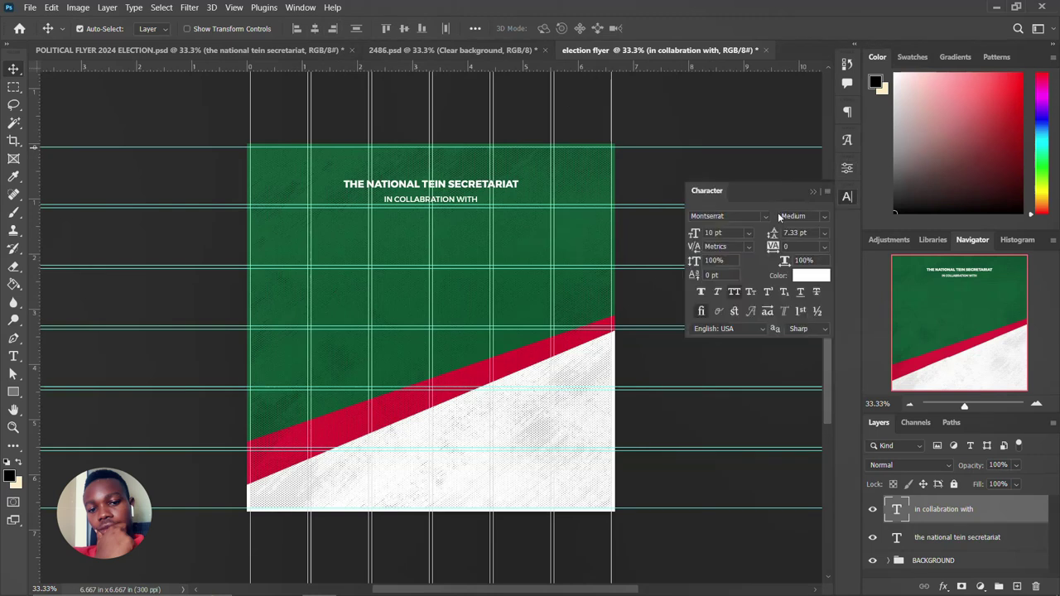
{"action": "double_click", "coordinate": [713, 232]}
{"action": "type", "text": "12"}
{"action": "key", "text": "Return"}
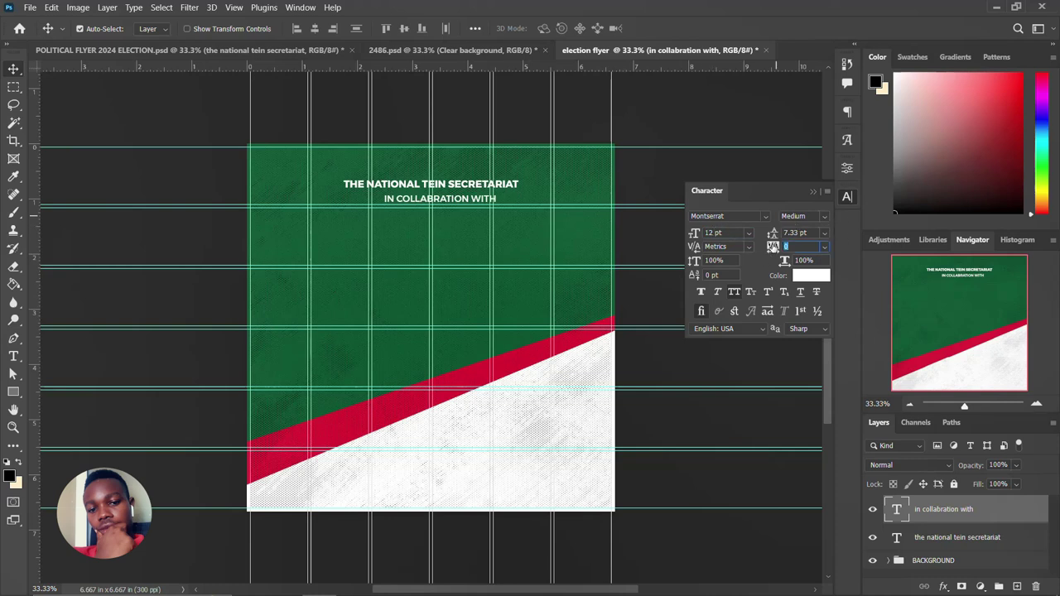
{"action": "left_click_drag", "start_coordinate": [772, 247], "coordinate": [774, 247]}
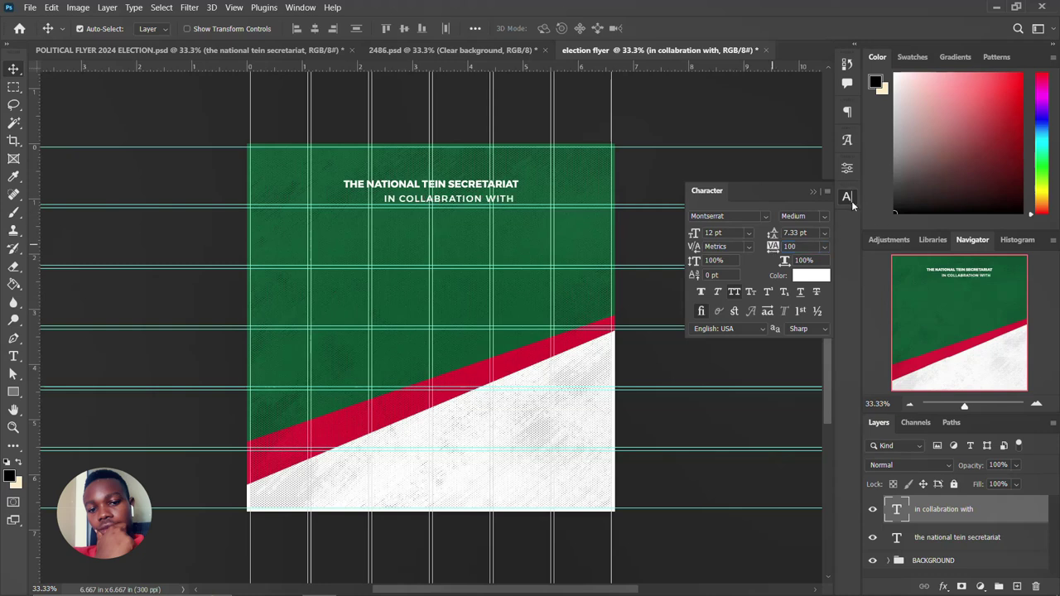
{"action": "left_click", "coordinate": [846, 197]}
{"action": "key", "text": "ctrl+a"}
{"action": "left_click", "coordinate": [315, 28]}
{"action": "key", "text": "ctrl+d"}
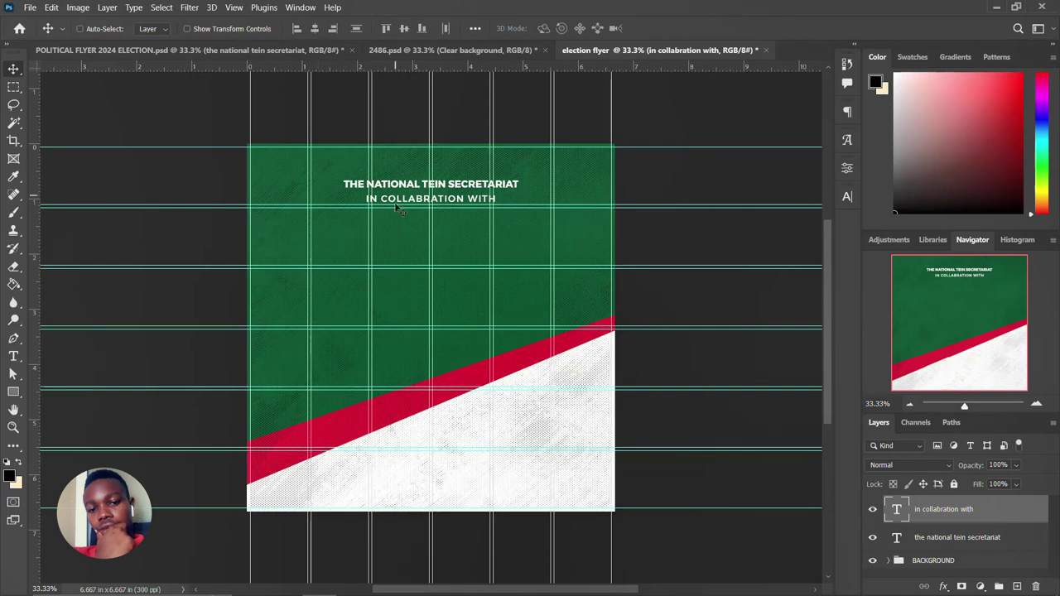
{"action": "key", "text": "Up"}
{"action": "key", "text": "Up"}
{"action": "key", "text": "Up"}
{"action": "key", "text": "Up"}
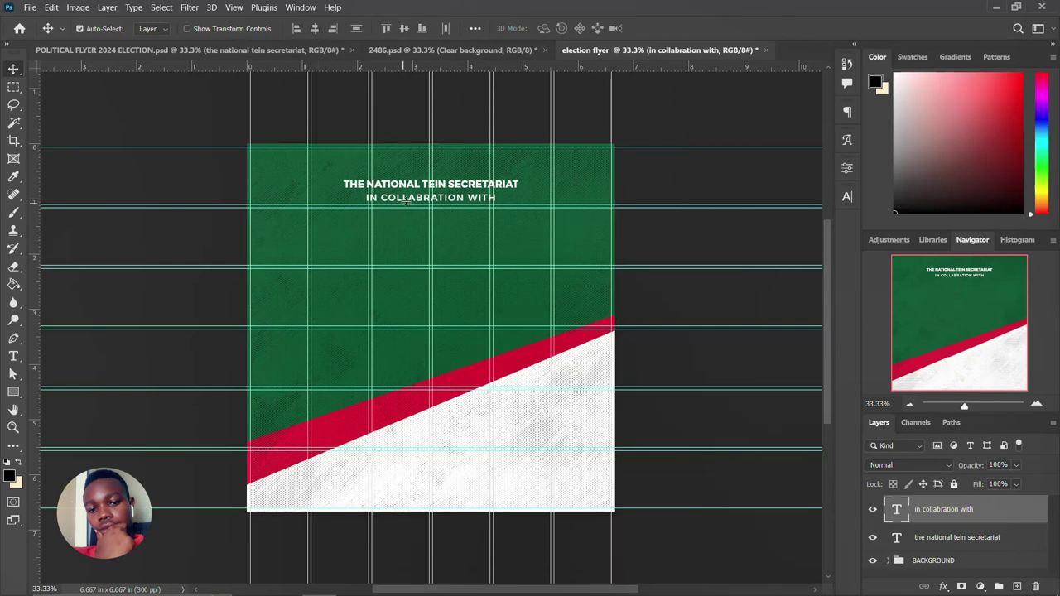
{"action": "left_click", "coordinate": [414, 187]}
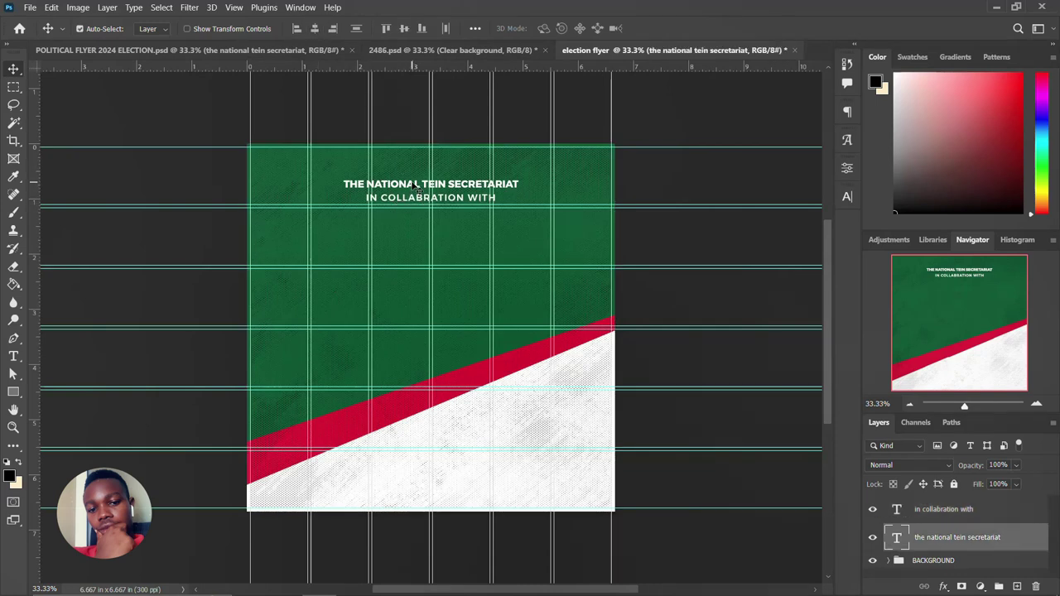
Copy the title below the subtitle and retype it as GREATER ACCRA REGINAL HEAD OFFICE
{"action": "left_click_drag", "start_coordinate": [414, 189], "coordinate": [415, 215]}
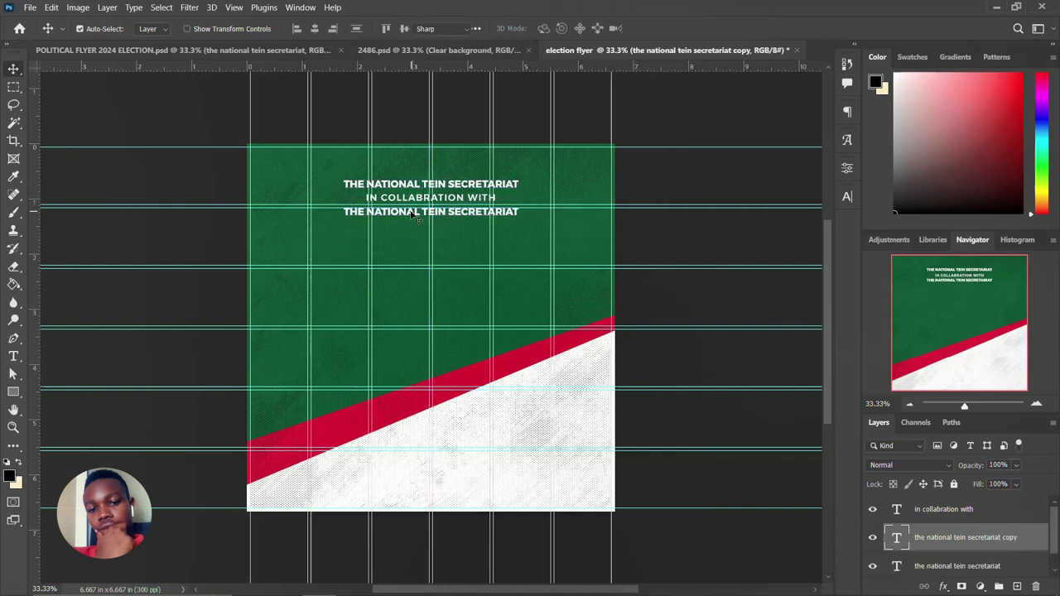
{"action": "double_click", "coordinate": [417, 214]}
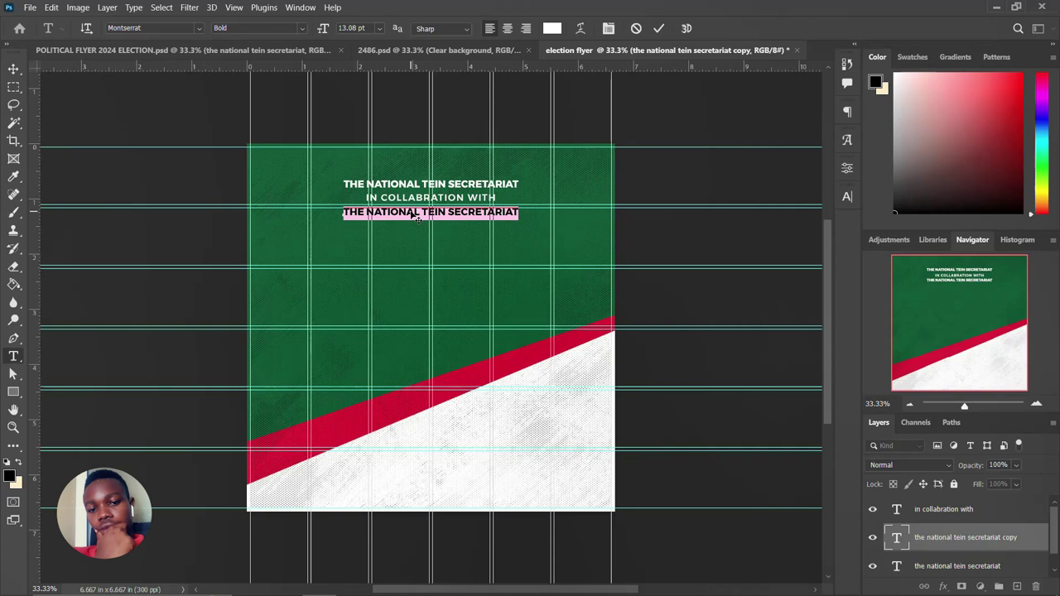
{"action": "key", "text": "BackSpace"}
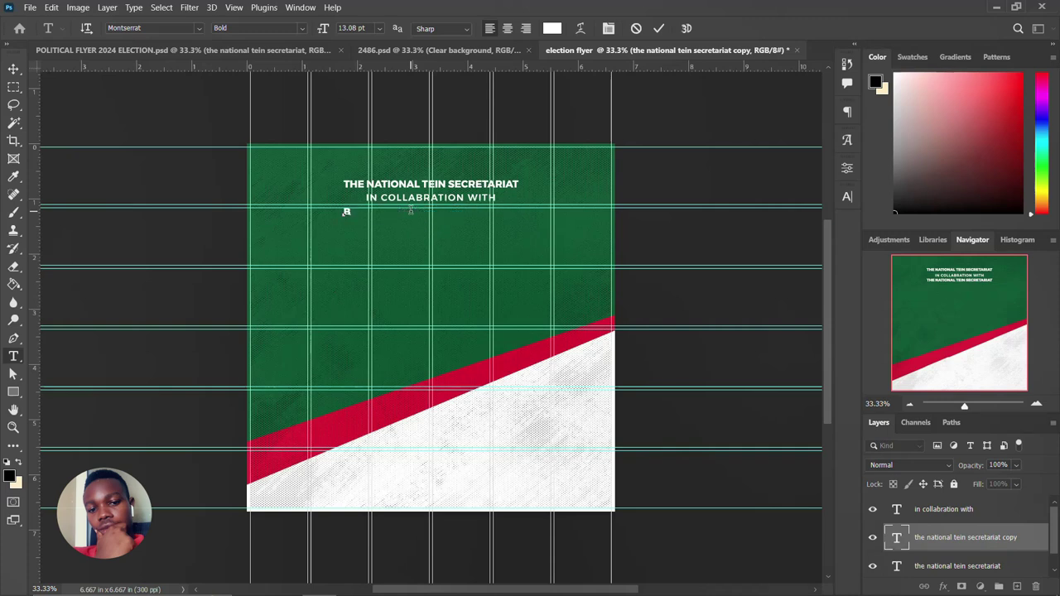
{"action": "key", "text": "BackSpace"}
{"action": "key", "text": "BackSpace"}
{"action": "key", "text": "BackSpace"}
{"action": "key", "text": "BackSpace"}
{"action": "type", "text": "GREATER ACCRA REGI"}
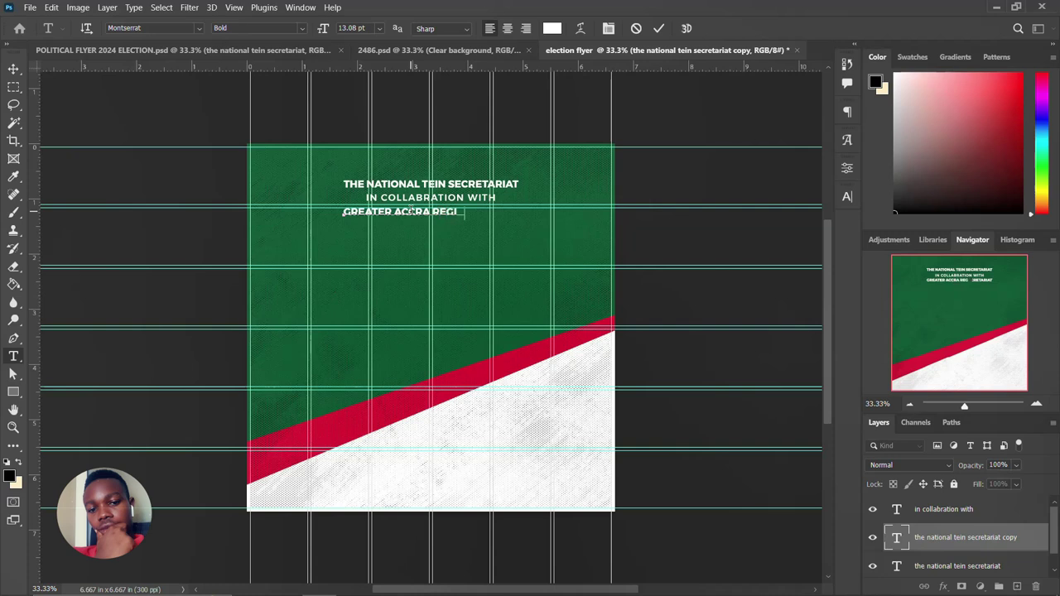
{"action": "type", "text": "NAL HEAD OFFICE"}
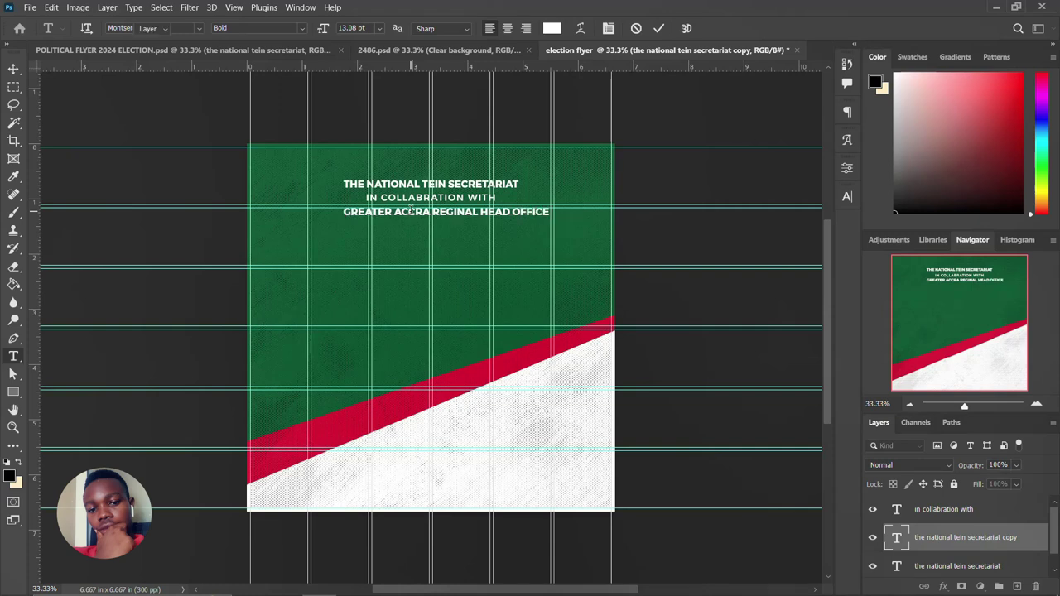
{"action": "left_click", "coordinate": [13, 69]}
Centre the third line horizontally and hide the guides and grid
{"action": "key", "text": "ctrl+a"}
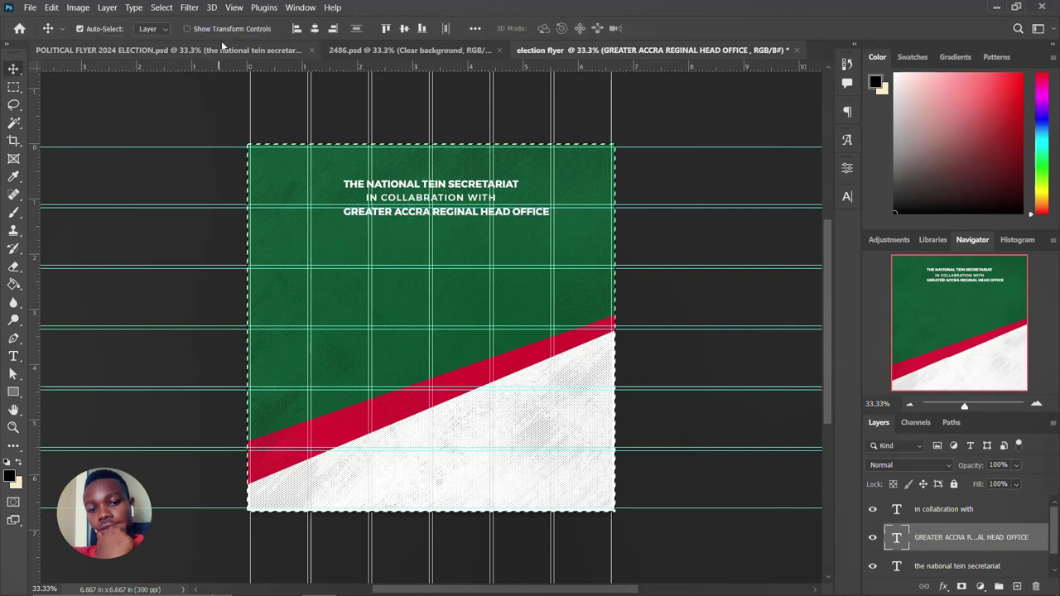
{"action": "left_click", "coordinate": [315, 30]}
{"action": "key", "text": "ctrl+d"}
{"action": "key", "text": "ctrl"}
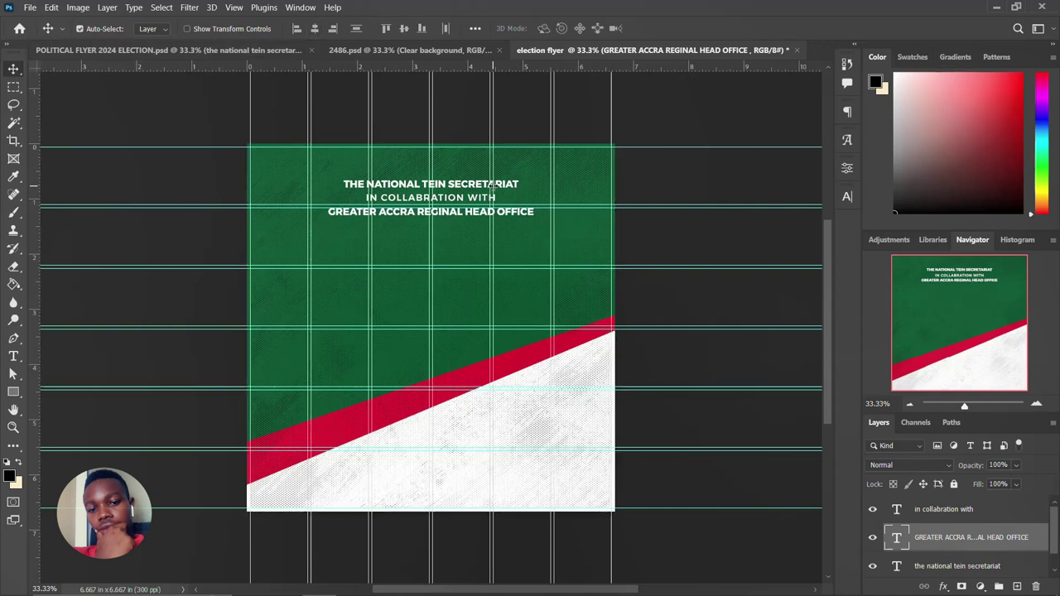
{"action": "key", "text": "ctrl+h"}
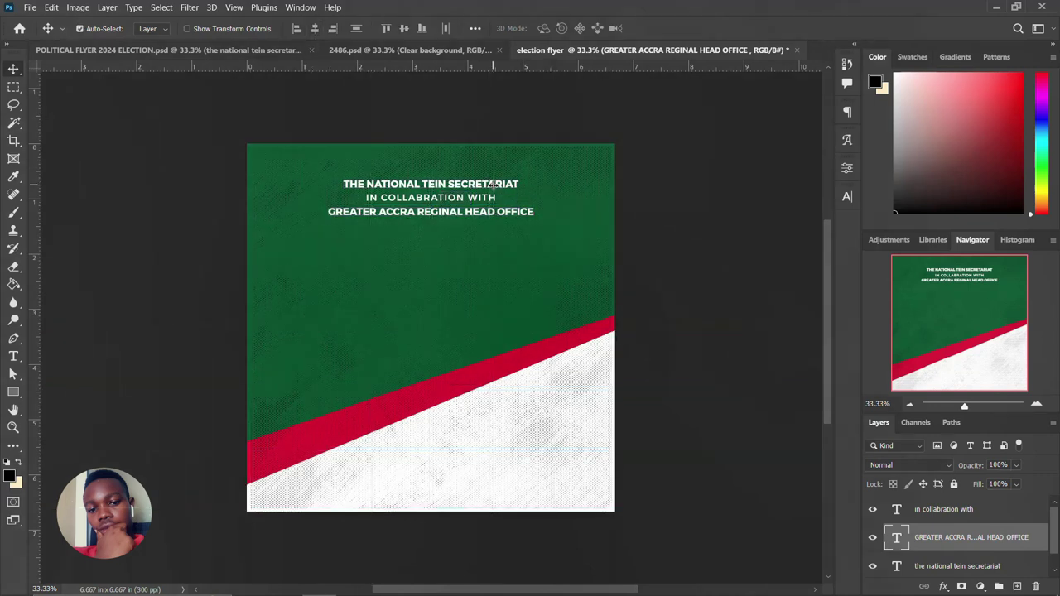
Fine-tune the third line and subtitle positions, then select all three header text layers
{"action": "left_click_drag", "start_coordinate": [445, 214], "coordinate": [441, 212]}
{"action": "left_click", "coordinate": [443, 208]}
{"action": "left_click", "coordinate": [441, 213]}
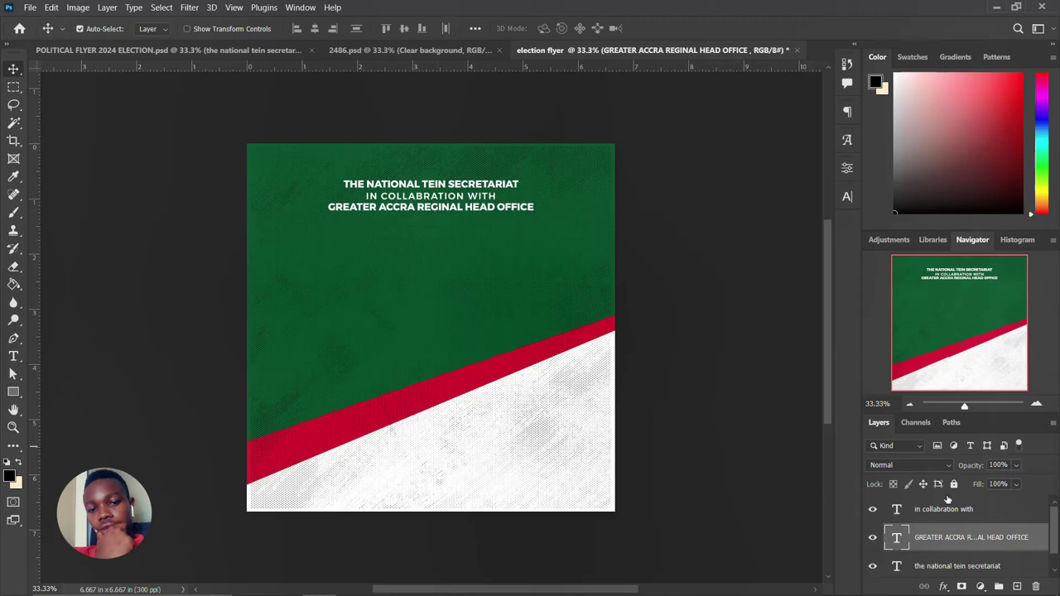
{"action": "scroll", "coordinate": [951, 515], "scroll_direction": "down", "scroll_amount": 1}
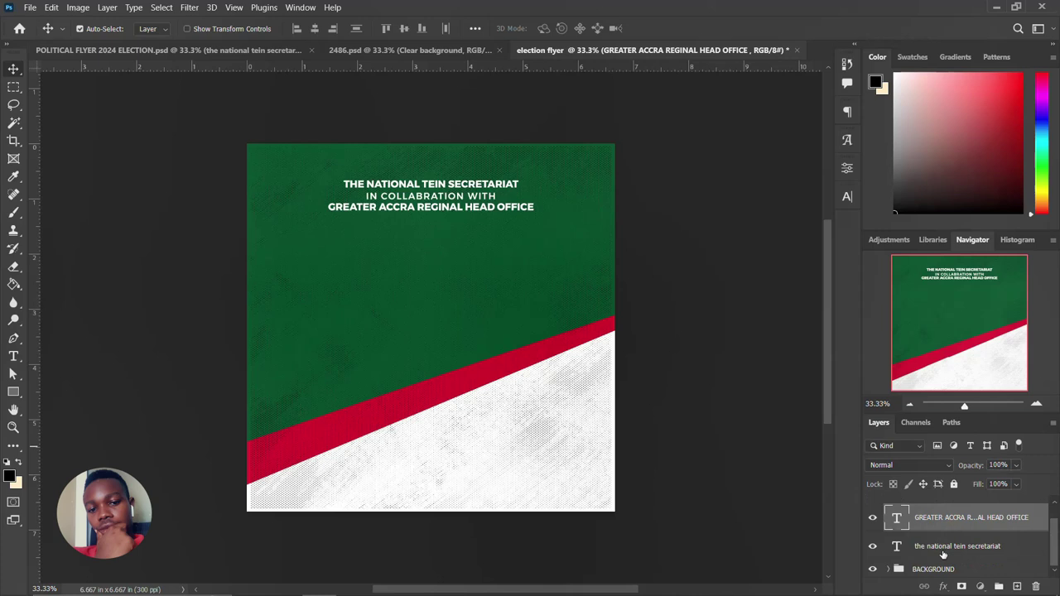
{"action": "left_click", "coordinate": [942, 555]}
{"action": "scroll", "coordinate": [942, 555], "scroll_direction": "up", "scroll_amount": 1}
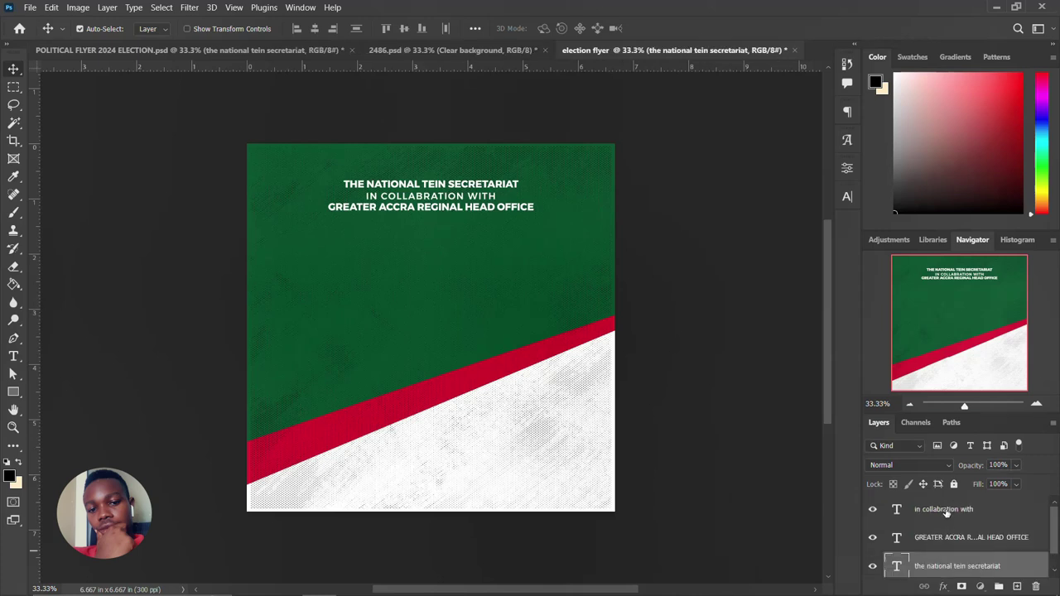
{"action": "left_click", "coordinate": [947, 514], "text": "shift"}
Group the three header text layers into a group named HEAD
{"action": "key", "text": "ctrl+g"}
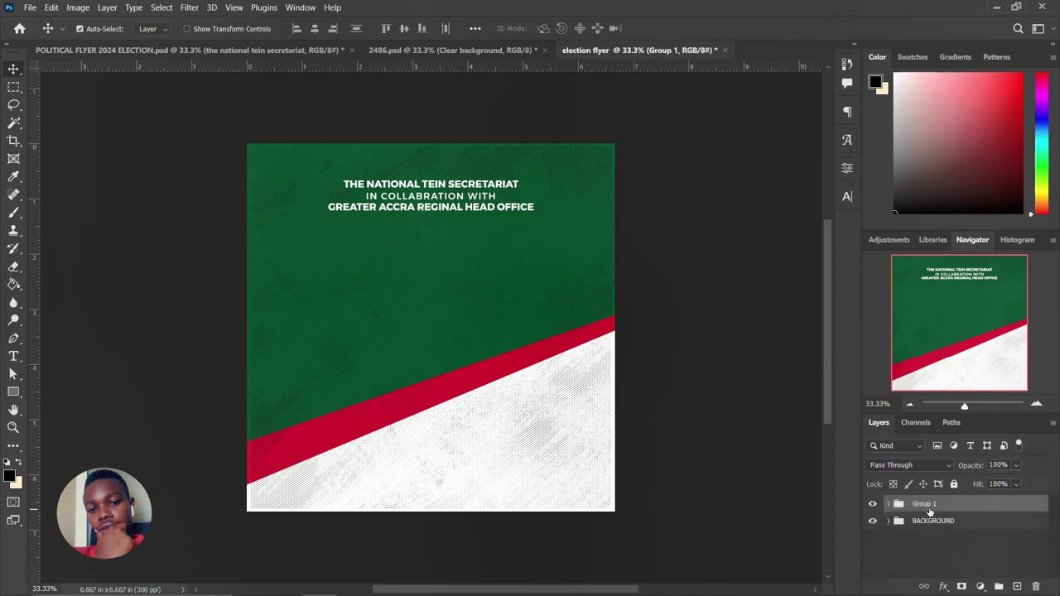
{"action": "double_click", "coordinate": [924, 504]}
{"action": "type", "text": "HE"}
{"action": "key", "text": "Return"}
Shift the HEAD group slightly lower on the flyer
{"action": "left_click", "coordinate": [872, 503]}
{"action": "left_click", "coordinate": [872, 503]}
{"action": "key", "text": "shift+Down"}
{"action": "key", "text": "shift+Down"}
{"action": "key", "text": "shift+Down"}
{"action": "key", "text": "shift+Down"}
{"action": "key", "text": "shift+Down"}
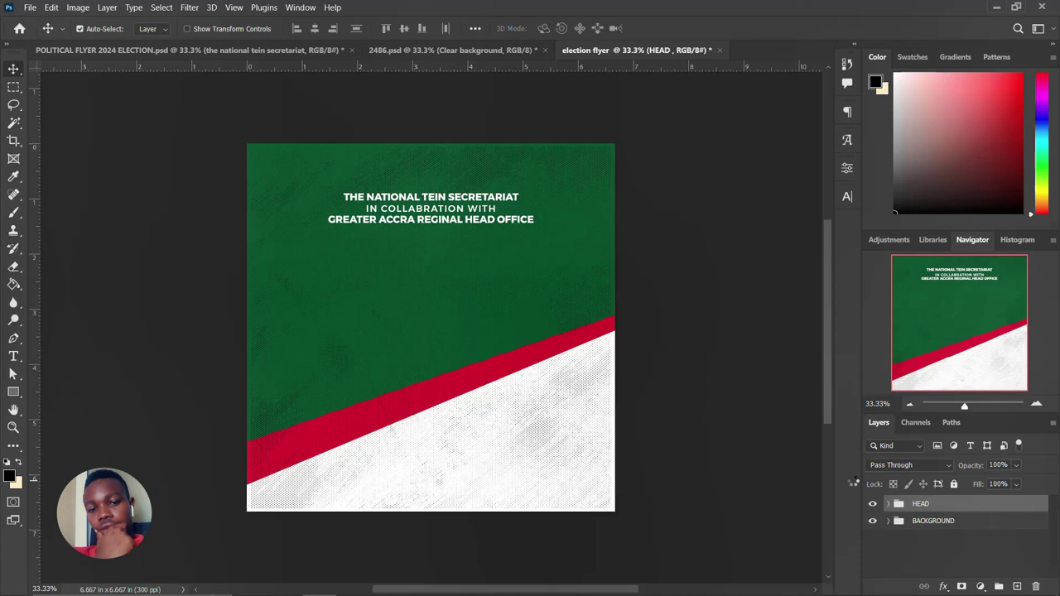
{"action": "key", "text": "shift+Down"}
Place the images logo file from Explorer onto the flyer
{"action": "mouse_move", "coordinate": [469, 539]}
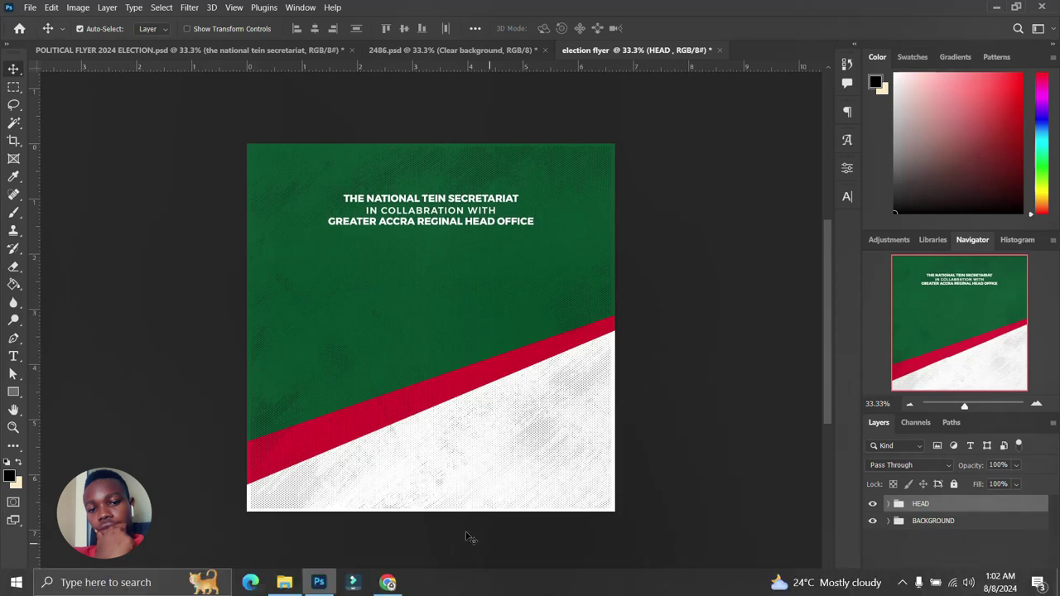
{"action": "left_click", "coordinate": [278, 580]}
{"action": "left_click_drag", "start_coordinate": [803, 308], "coordinate": [362, 288]}
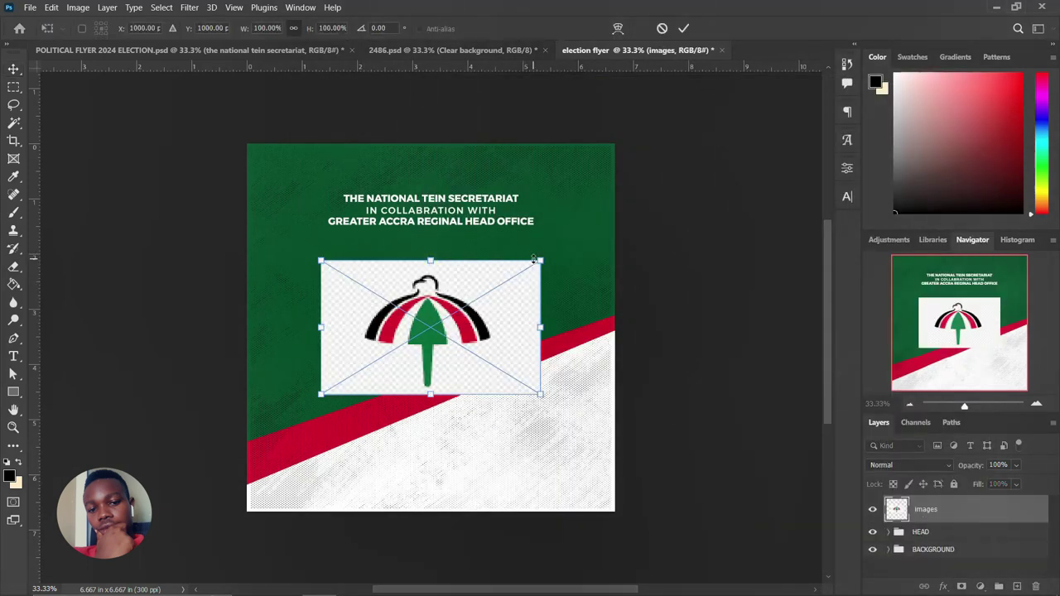
{"action": "key", "text": "Return"}
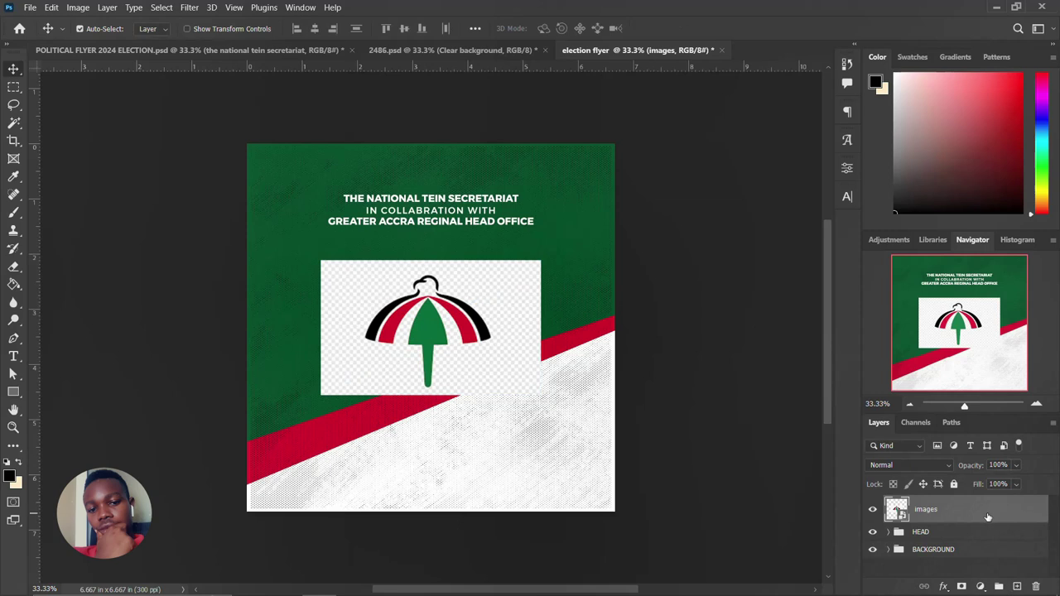
Rasterize the logo layer and delete its white background with the Magic Wand
{"action": "right_click", "coordinate": [987, 516]}
{"action": "left_click", "coordinate": [881, 286]}
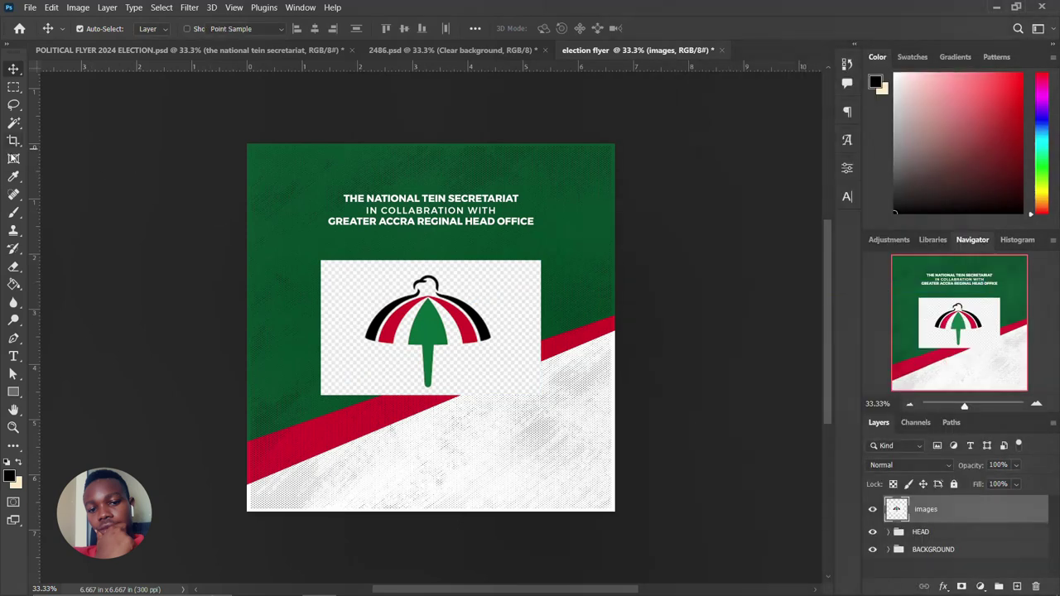
{"action": "left_click", "coordinate": [13, 122]}
{"action": "left_click", "coordinate": [391, 296]}
{"action": "key", "text": "Delete"}
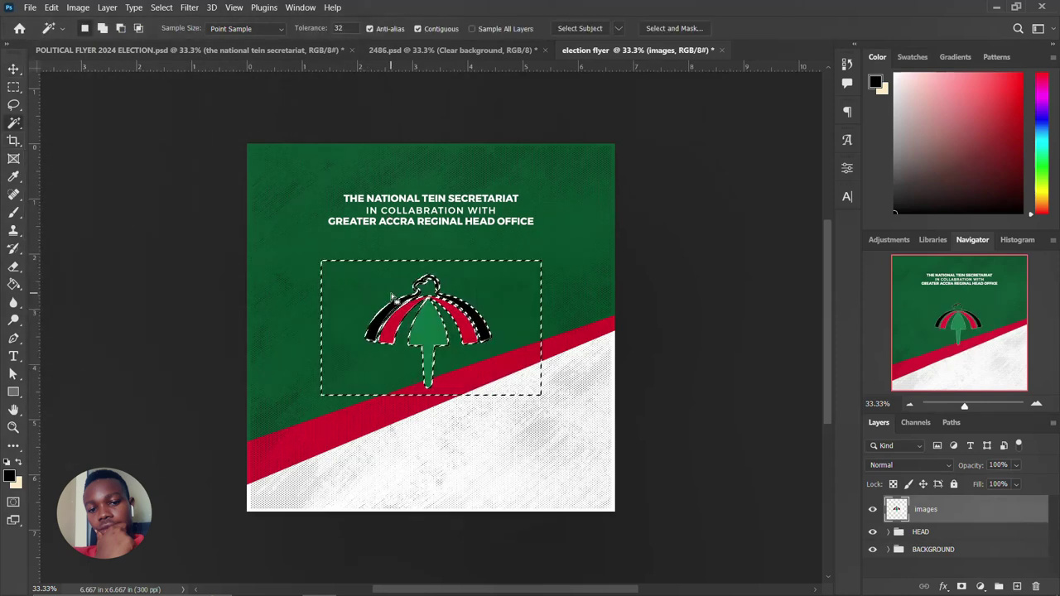
{"action": "key", "text": "ctrl+d"}
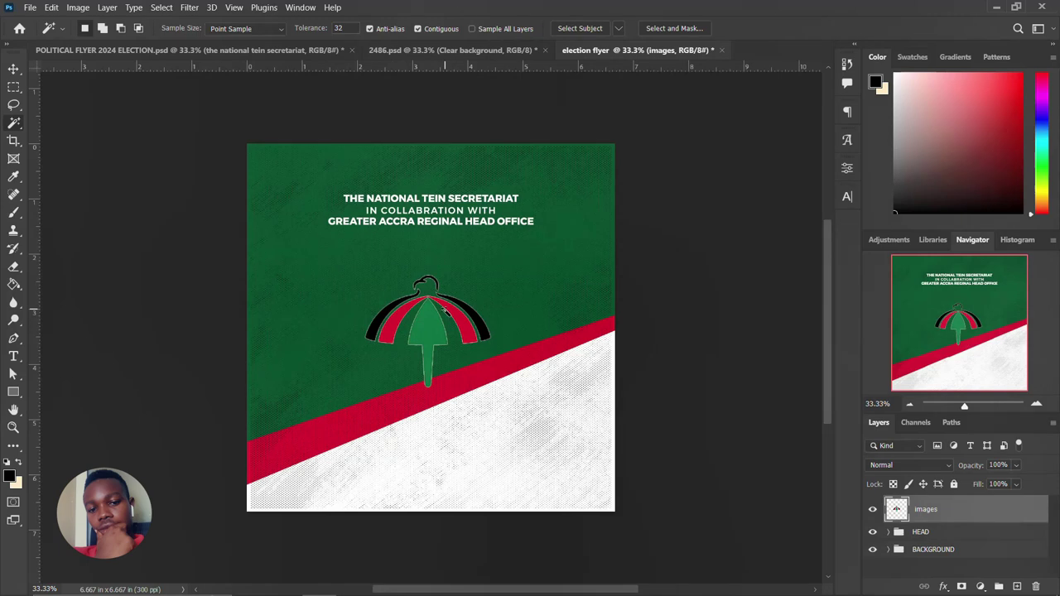
Shrink the logo to about 31% and position it above the heading
{"action": "key", "text": "v"}
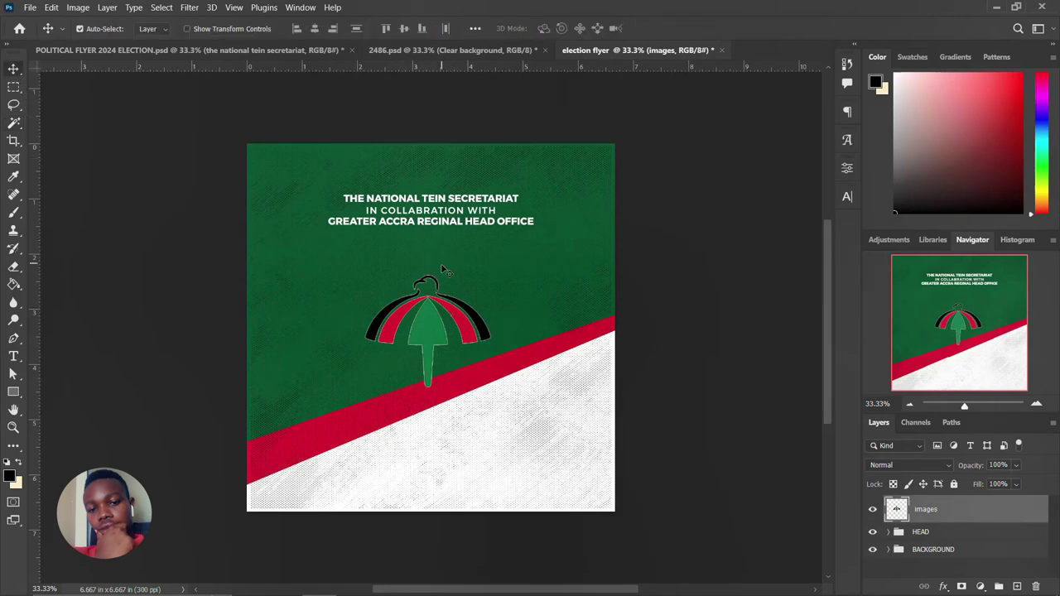
{"action": "key", "text": "ctrl+t"}
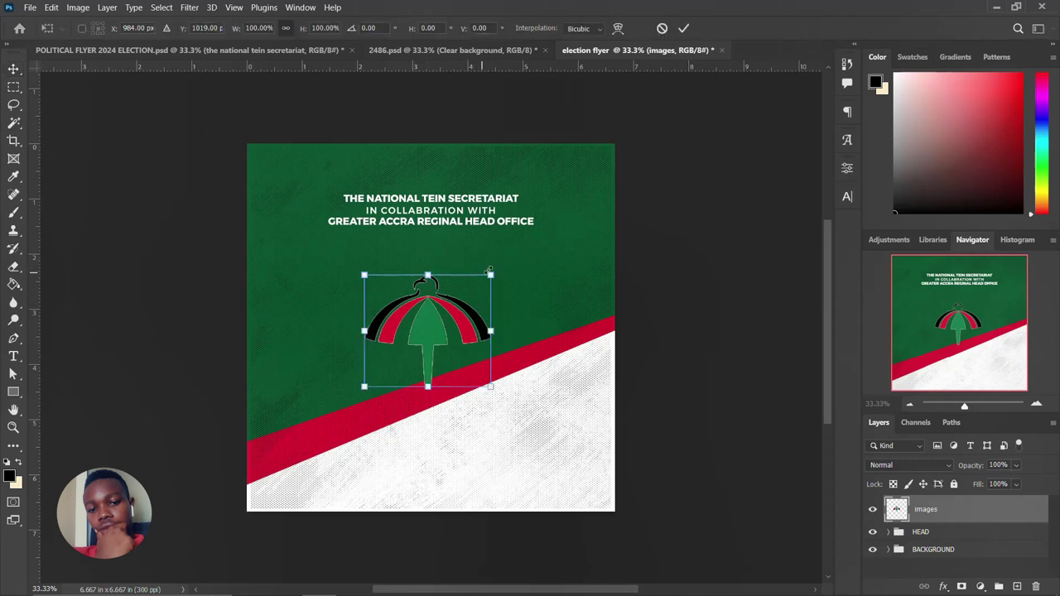
{"action": "left_click_drag", "start_coordinate": [493, 273], "coordinate": [394, 174]}
{"action": "key", "text": "Return"}
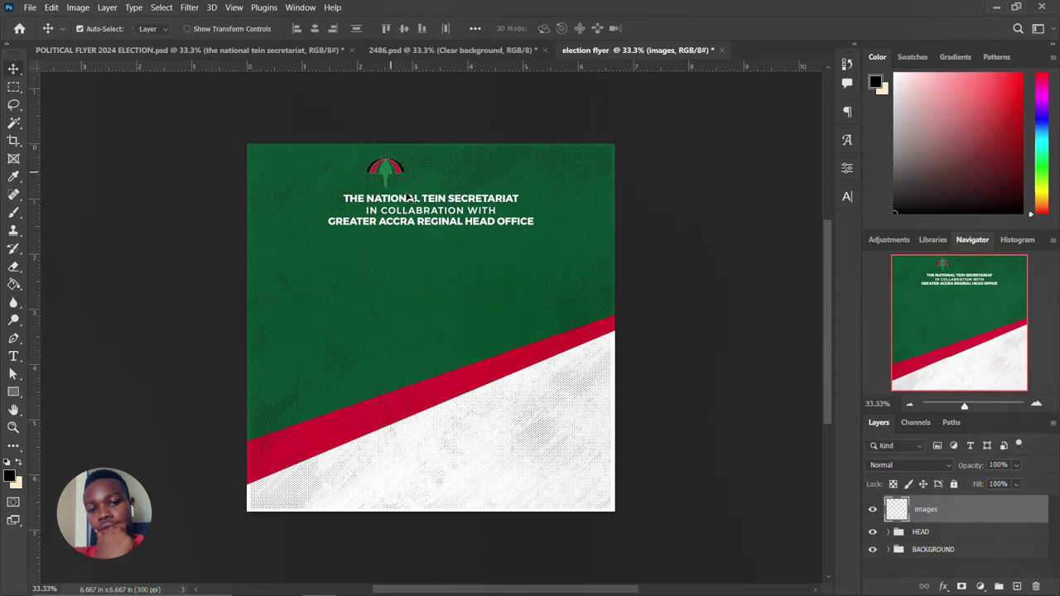
Draw a white square rectangle over the logo and stack the logo layer above it
{"action": "key", "text": "u"}
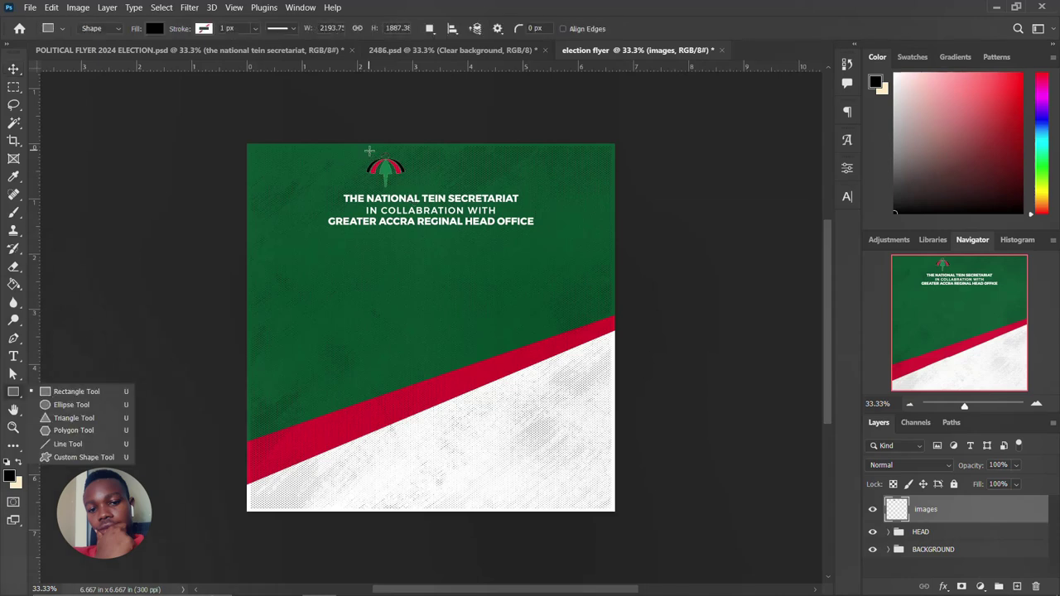
{"action": "left_click_drag", "start_coordinate": [370, 151], "coordinate": [413, 189]}
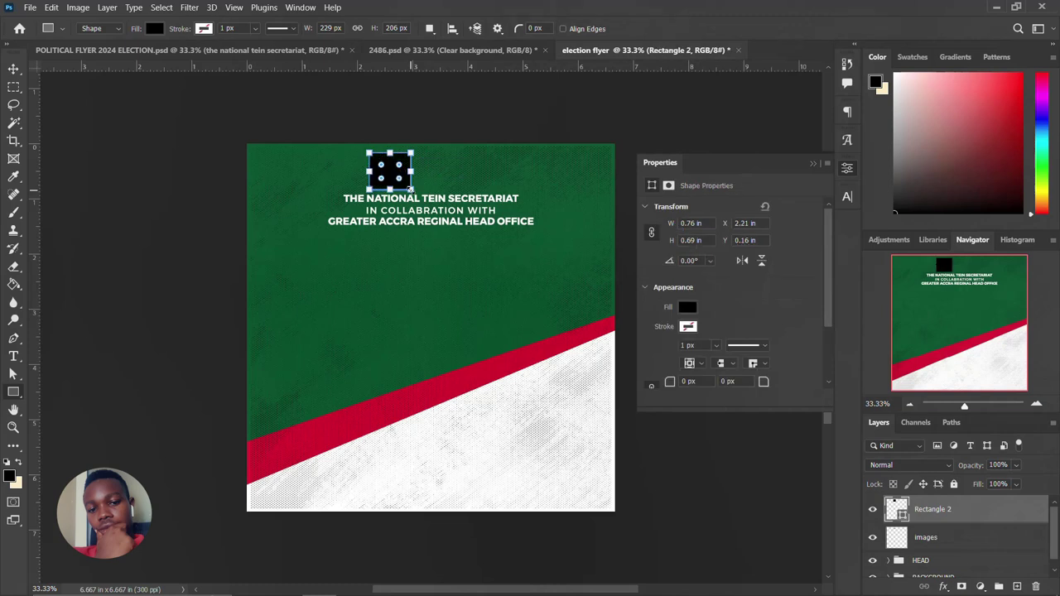
{"action": "left_click", "coordinate": [690, 309]}
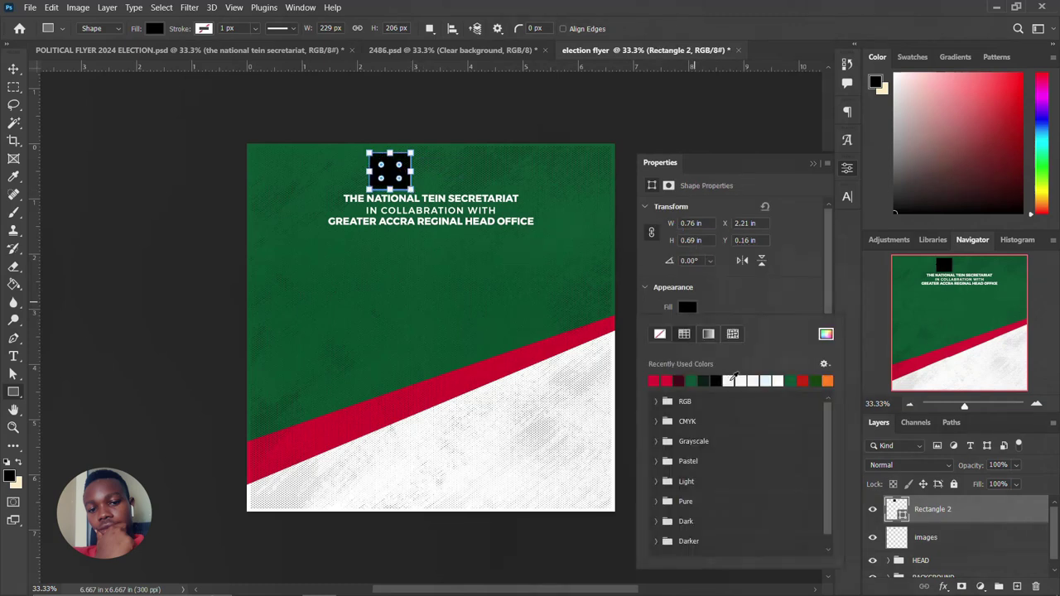
{"action": "left_click", "coordinate": [846, 168]}
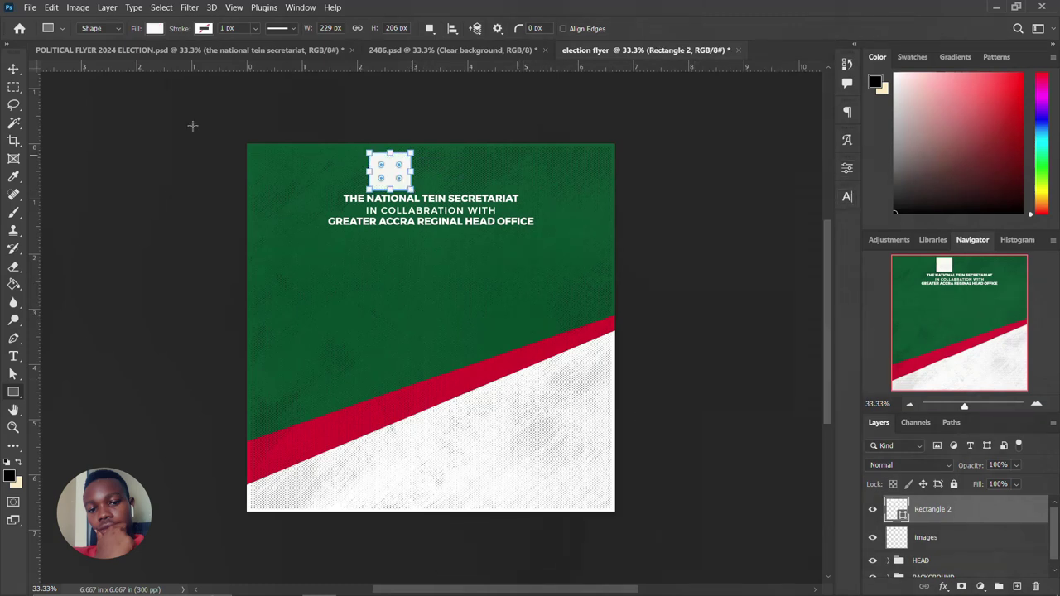
{"action": "left_click", "coordinate": [14, 70]}
{"action": "mouse_move", "coordinate": [934, 510]}
{"action": "left_mouse_down"}
{"action": "mouse_move", "coordinate": [941, 501]}
{"action": "mouse_move", "coordinate": [928, 505]}
{"action": "left_mouse_up"}
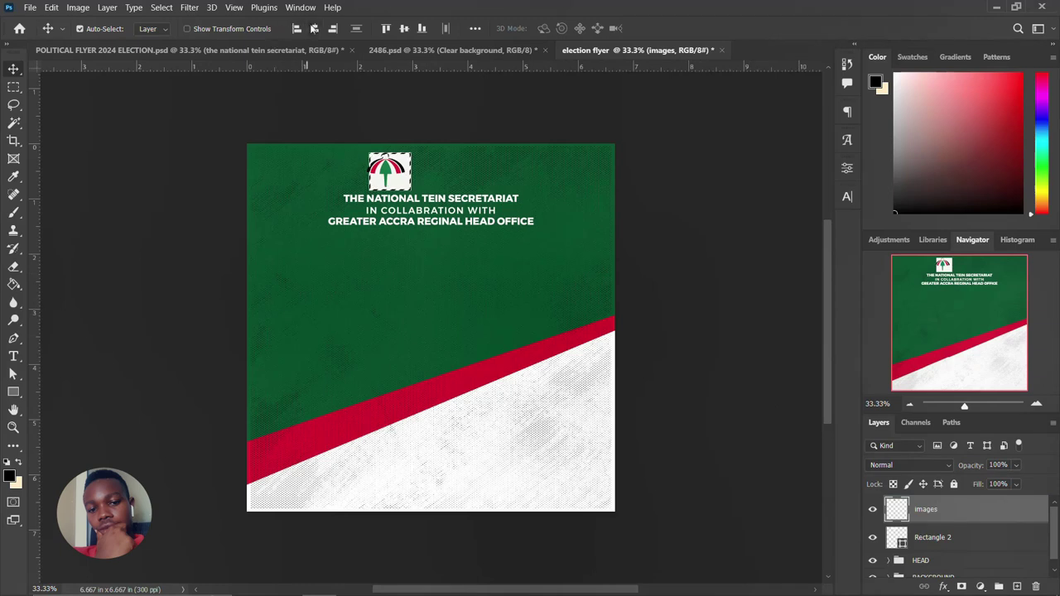
{"action": "key", "text": "ctrl+d"}
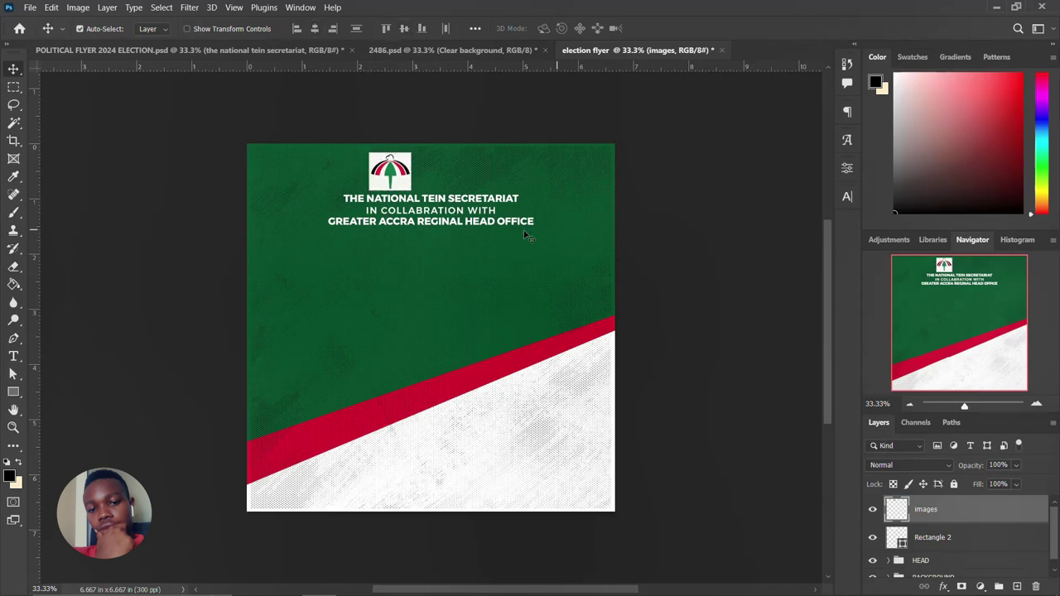
Type NATIONAL / DEMOCRATIC / CONGRESS on three lines beside the logo
{"action": "key", "text": "t"}
{"action": "left_click", "coordinate": [434, 163]}
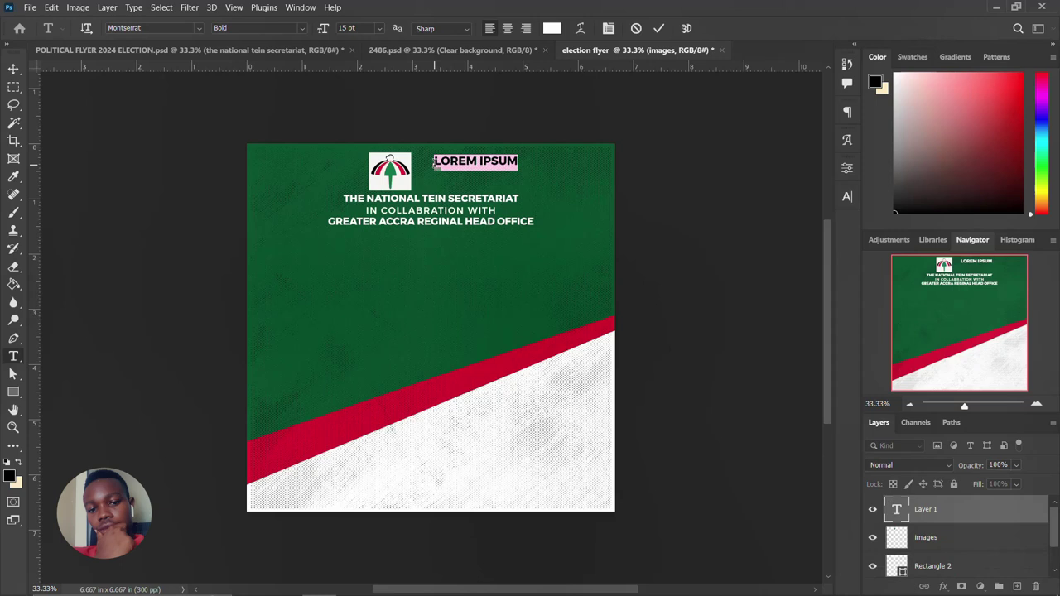
{"action": "type", "text": "NATI"}
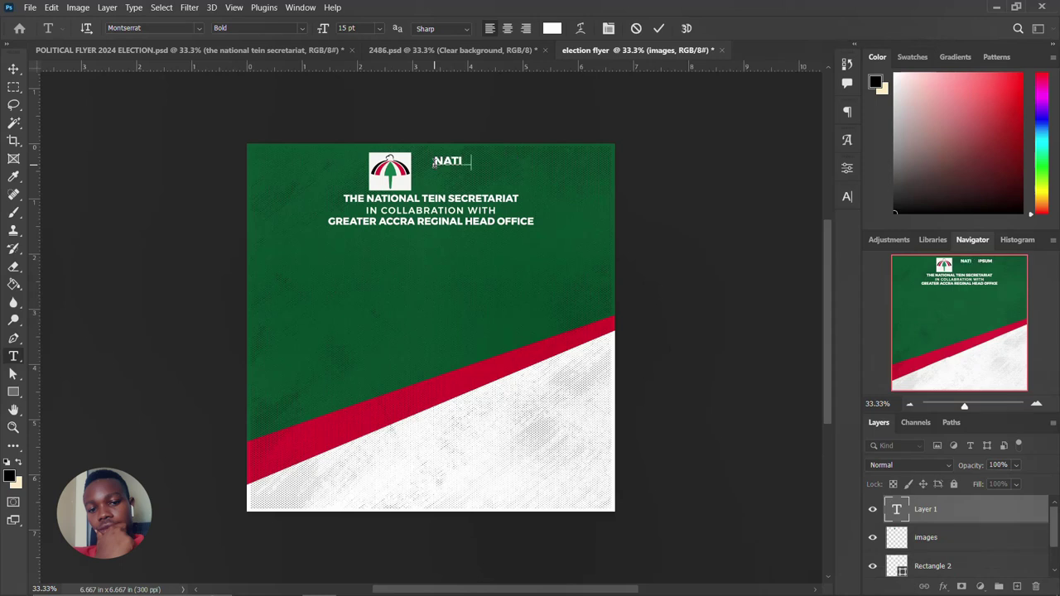
{"action": "type", "text": "ONAL"}
{"action": "key", "text": "Return"}
{"action": "type", "text": "DEMOCRATIC"}
{"action": "key", "text": "Return"}
{"action": "type", "text": "CONGRESS"}
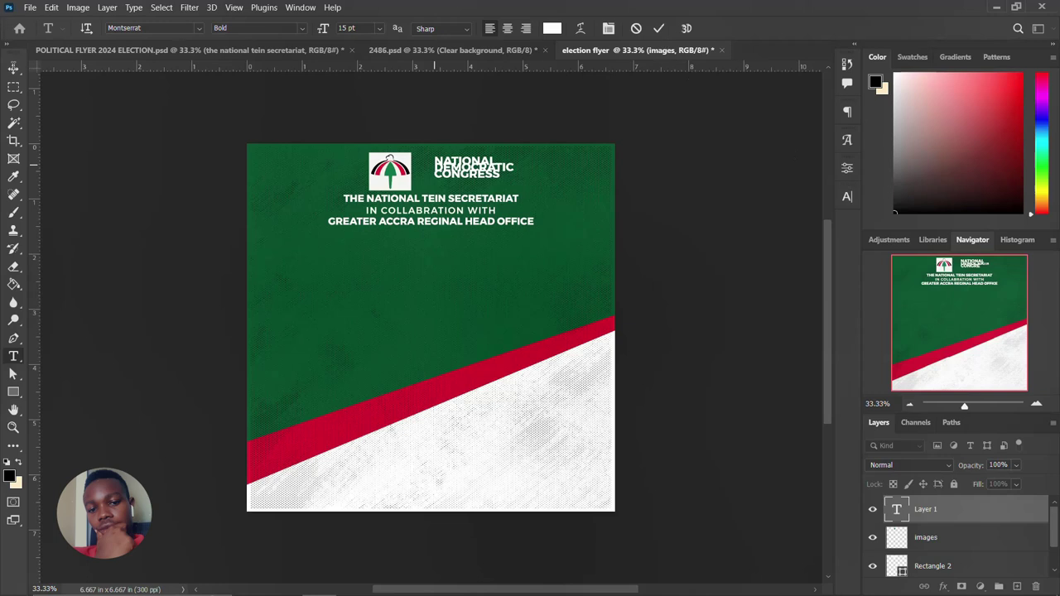
{"action": "left_click", "coordinate": [658, 29]}
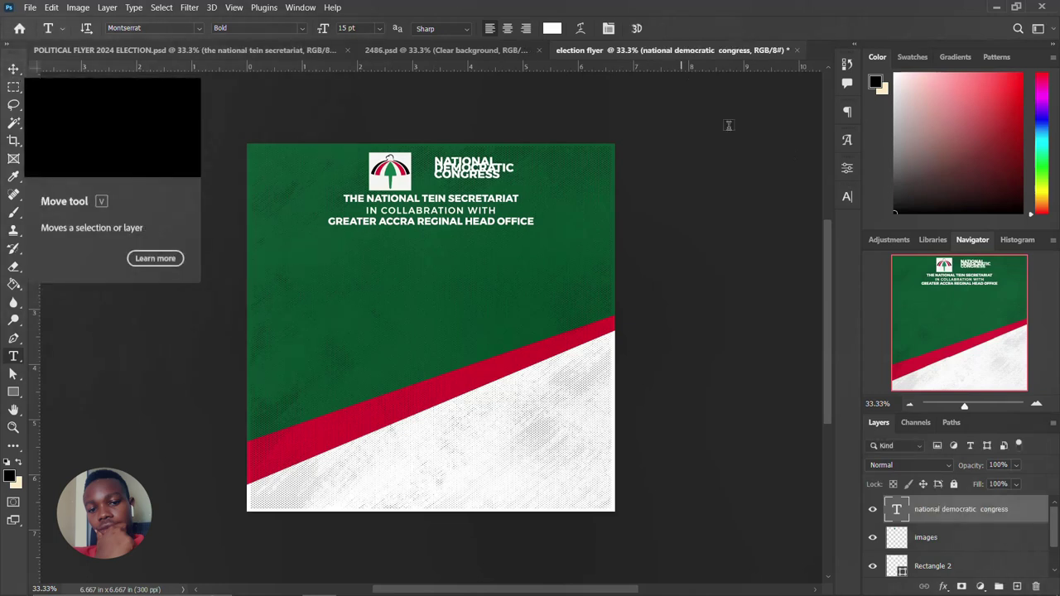
Set the party name's leading to about 12 pt and its weight to ExtraBold
{"action": "left_click", "coordinate": [848, 197]}
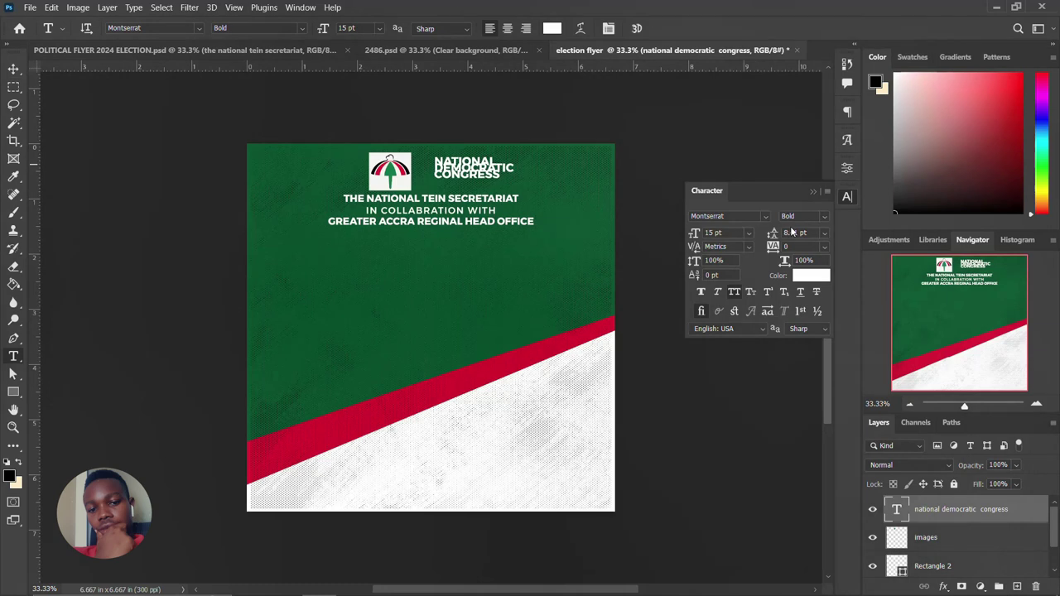
{"action": "double_click", "coordinate": [791, 233]}
{"action": "type", "text": "10"}
{"action": "key", "text": "Return"}
{"action": "type", "text": "12"}
{"action": "key", "text": "Return"}
{"action": "key", "text": "Up"}
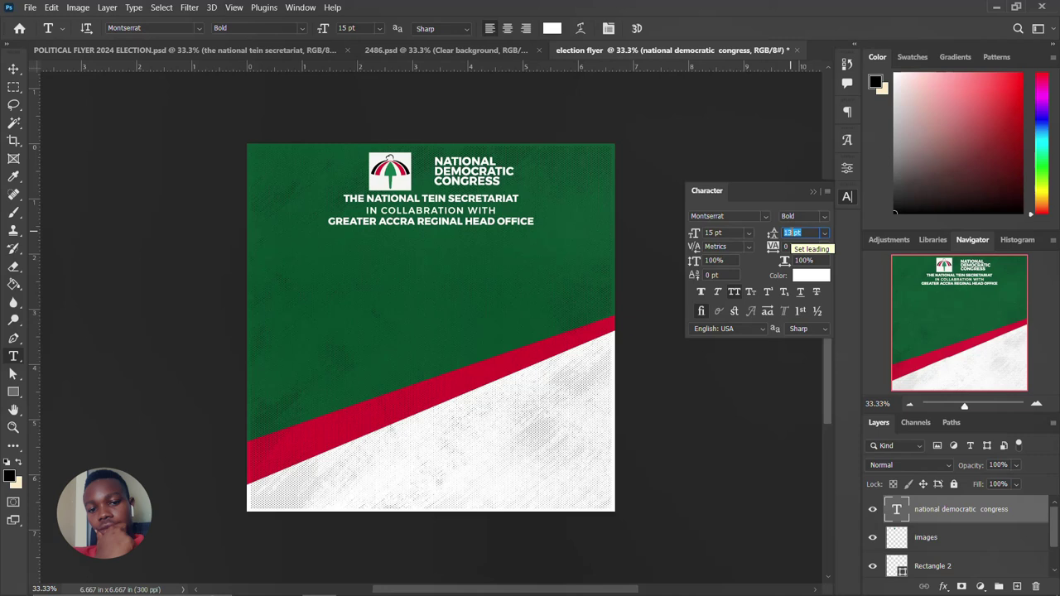
{"action": "left_click", "coordinate": [819, 216]}
{"action": "left_click", "coordinate": [814, 386]}
{"action": "left_click", "coordinate": [848, 197]}
Move the party name left beside the logo and raise its leading to 15 pt
{"action": "key", "text": "v"}
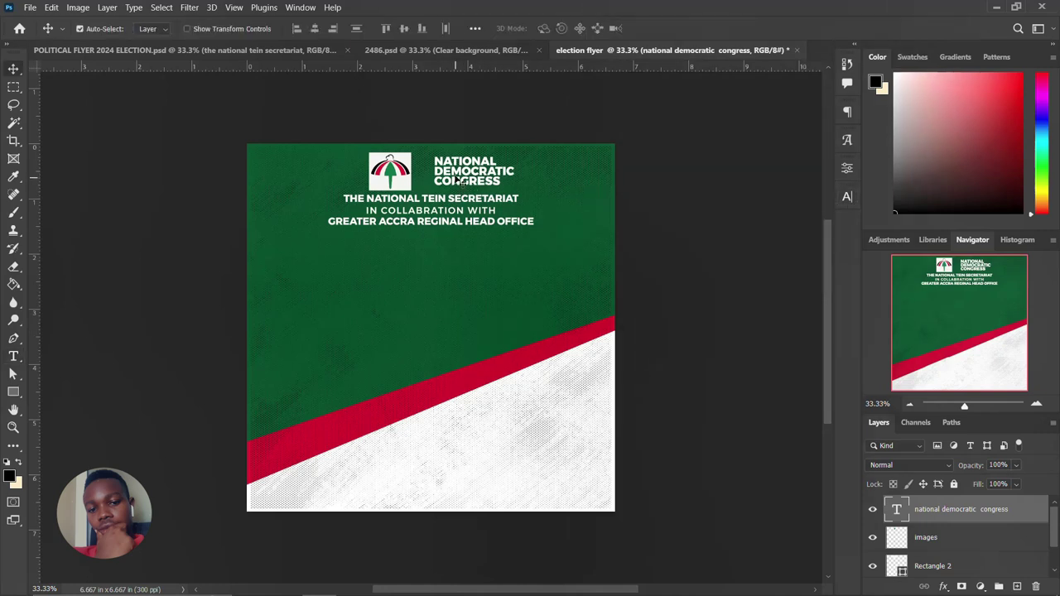
{"action": "left_click_drag", "start_coordinate": [457, 178], "coordinate": [443, 180]}
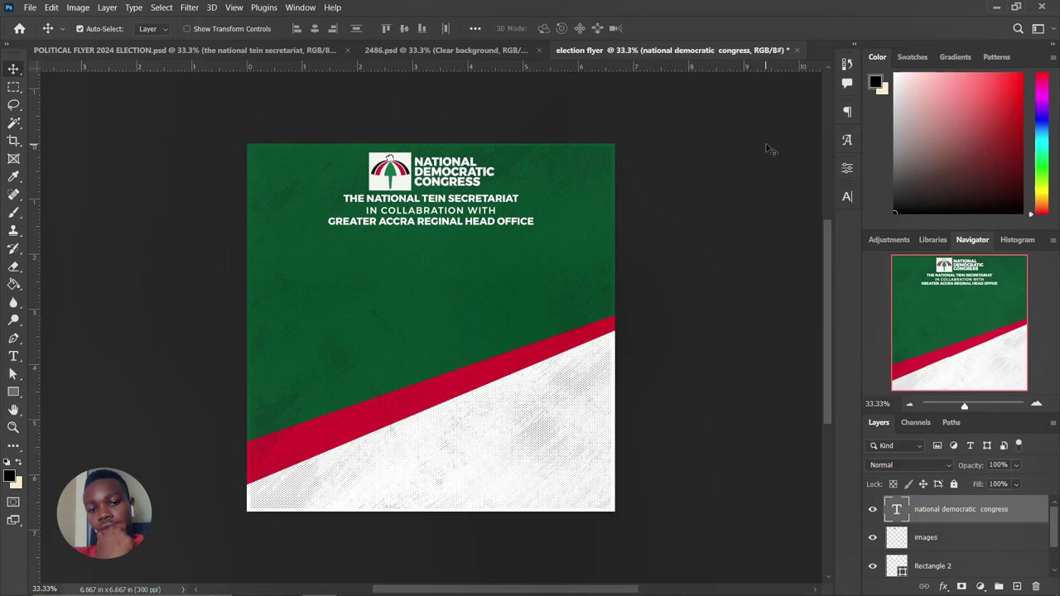
{"action": "left_click", "coordinate": [846, 198]}
{"action": "left_click", "coordinate": [797, 235]}
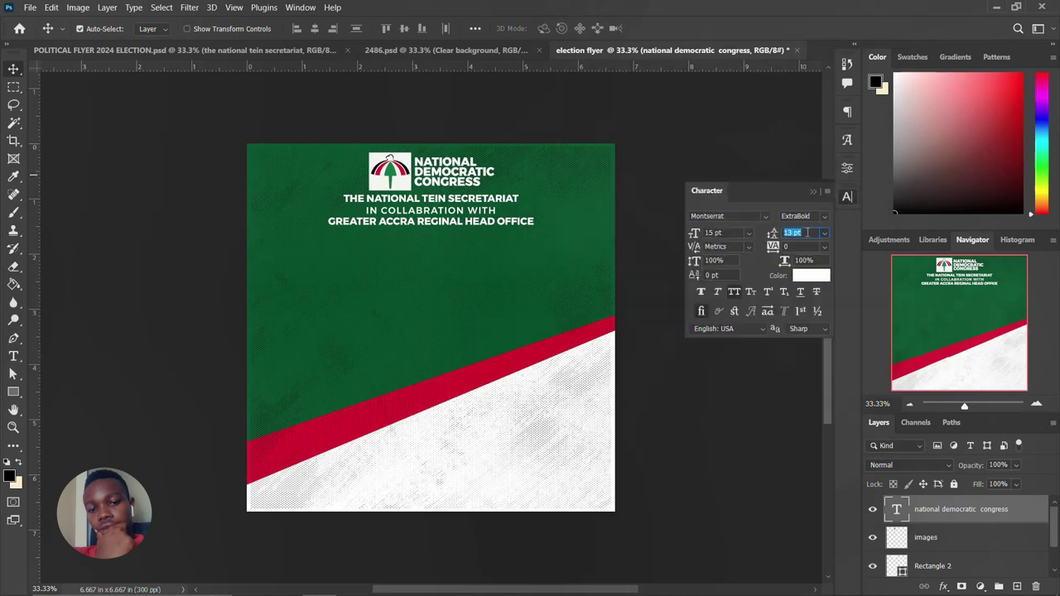
{"action": "key", "text": "Up"}
{"action": "key", "text": "Up"}
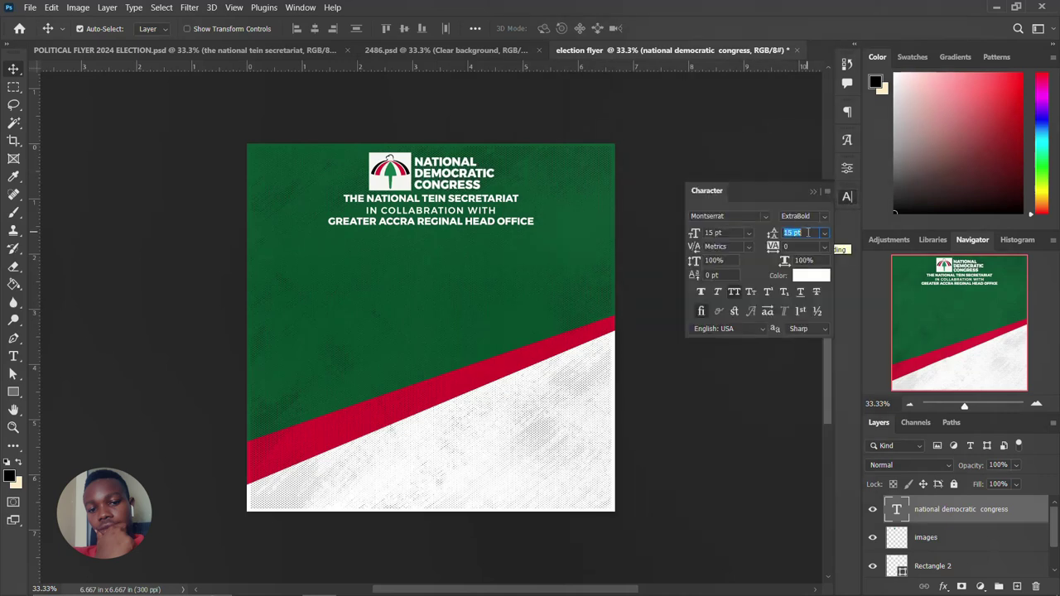
Tighten the party name's leading, then group it with the logo layers as LOGO
{"action": "key", "text": "Down"}
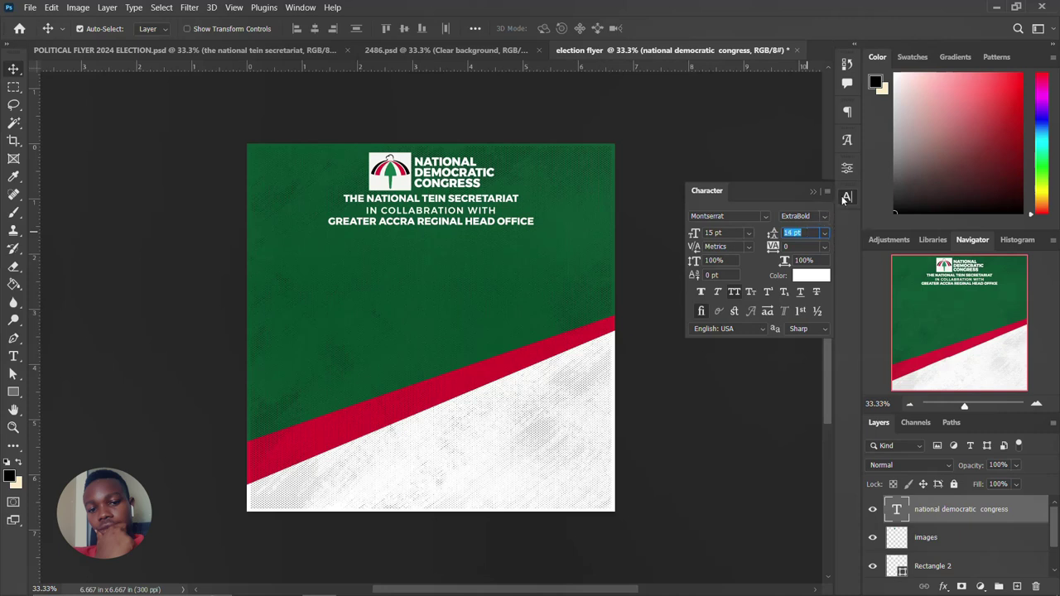
{"action": "left_click", "coordinate": [844, 202]}
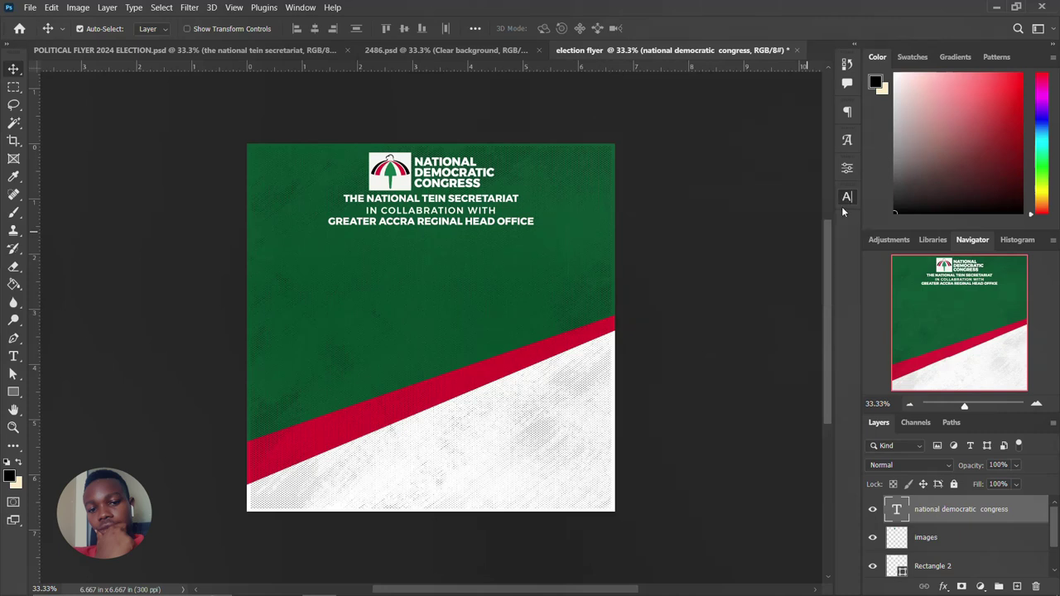
{"action": "left_click", "coordinate": [926, 539], "text": "shift"}
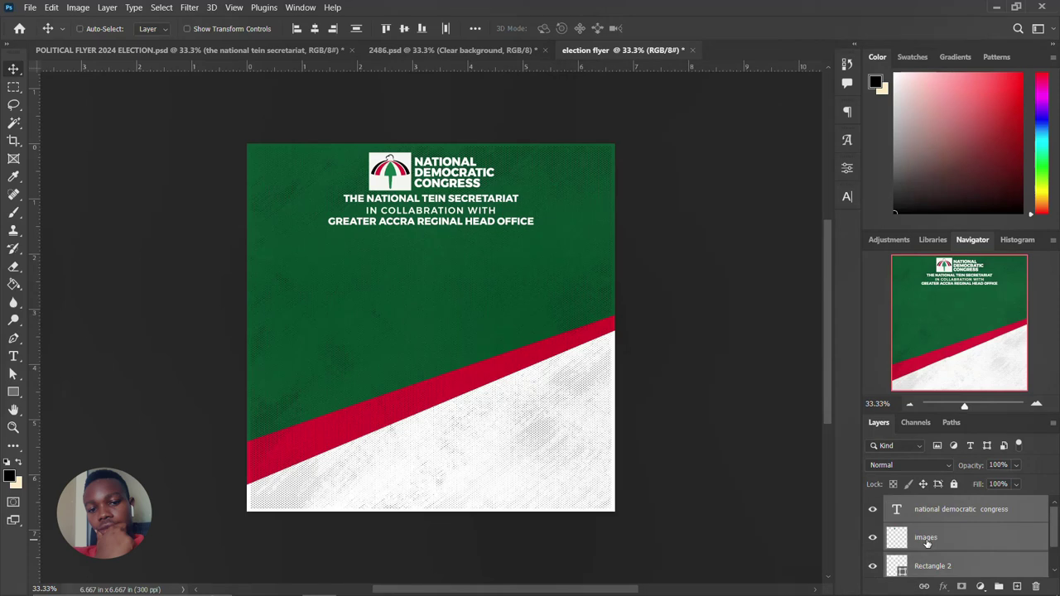
{"action": "key", "text": "ctrl+g"}
{"action": "double_click", "coordinate": [921, 504]}
{"action": "type", "text": "LOGO"}
{"action": "key", "text": "Return"}
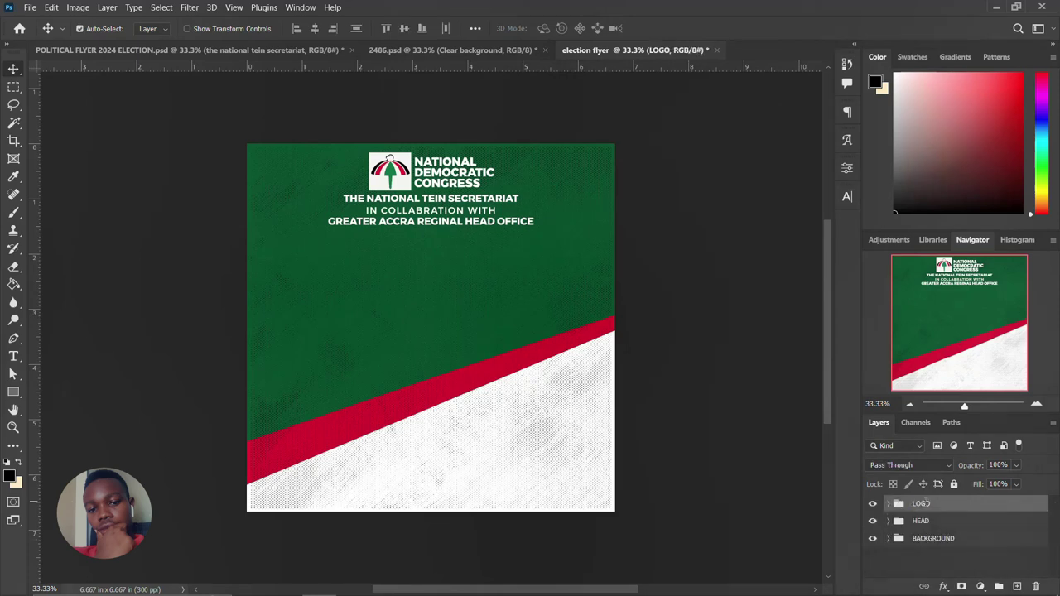
Show the layout guides and nudge the HEAD group down
{"action": "key", "text": "ctrl+semicolon"}
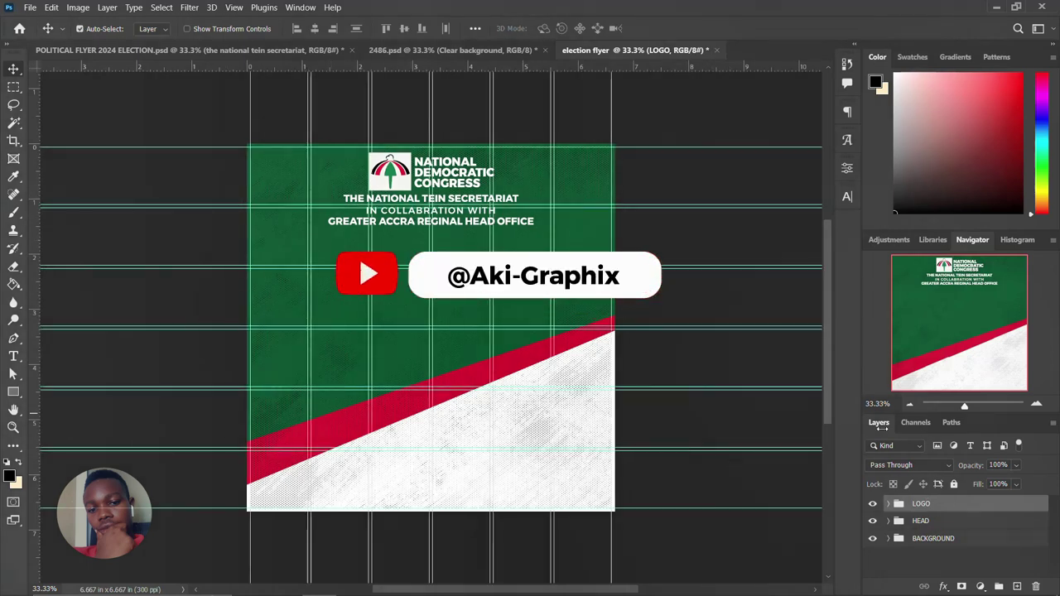
{"action": "left_click", "coordinate": [914, 523]}
{"action": "key", "text": "shift+Down"}
{"action": "key", "text": "shift+Down"}
{"action": "key", "text": "shift+Down"}
{"action": "key", "text": "shift+Down"}
{"action": "key", "text": "shift+Down"}
{"action": "key", "text": "shift+Down"}
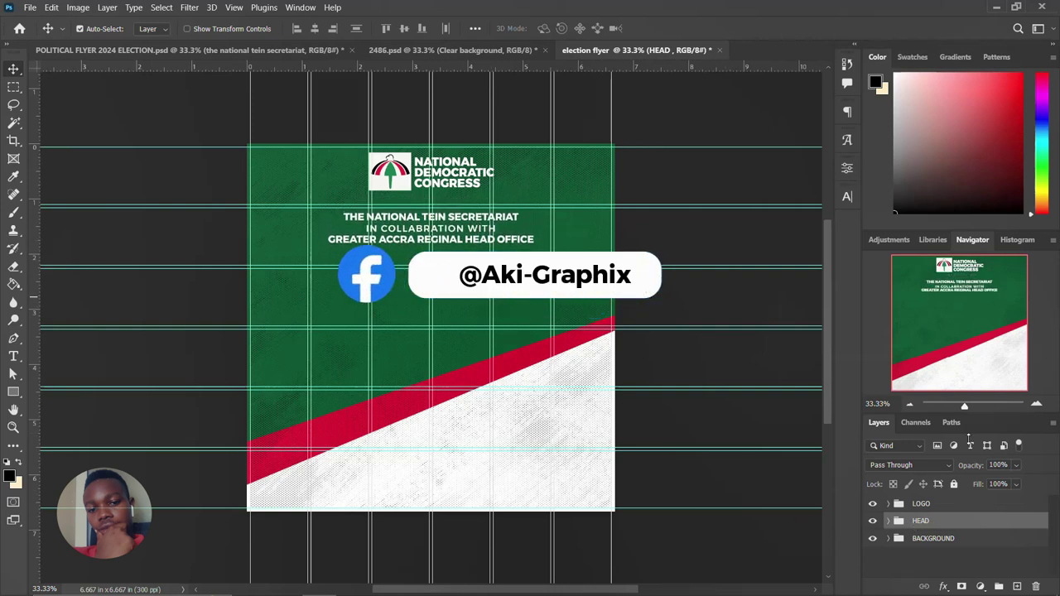
{"action": "left_click", "coordinate": [966, 505]}
Add a Presents text line below the header in Antonellie Calligraphy Demo
{"action": "key", "text": "t"}
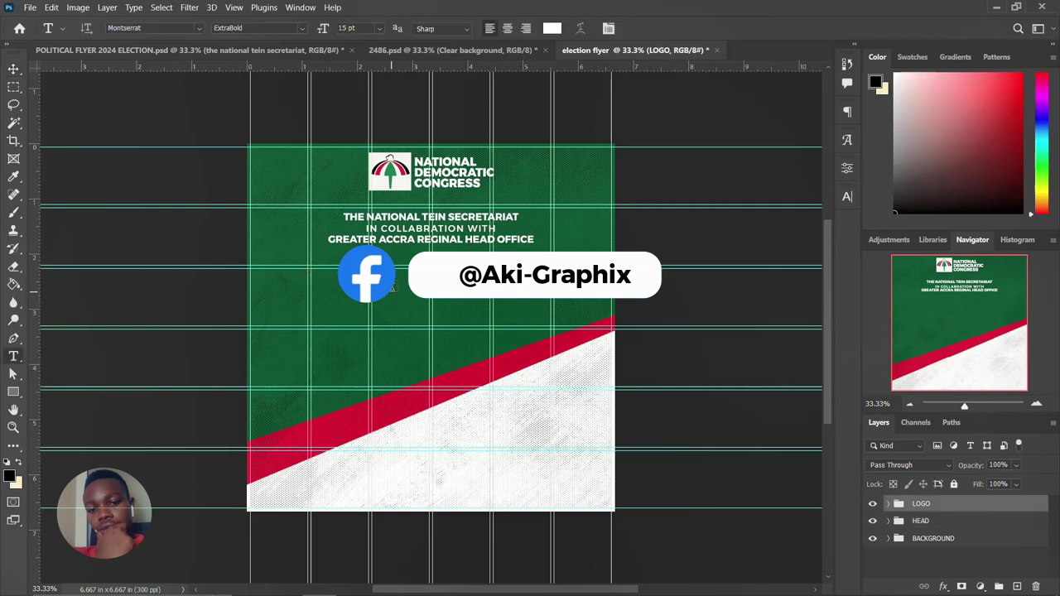
{"action": "left_click", "coordinate": [392, 285]}
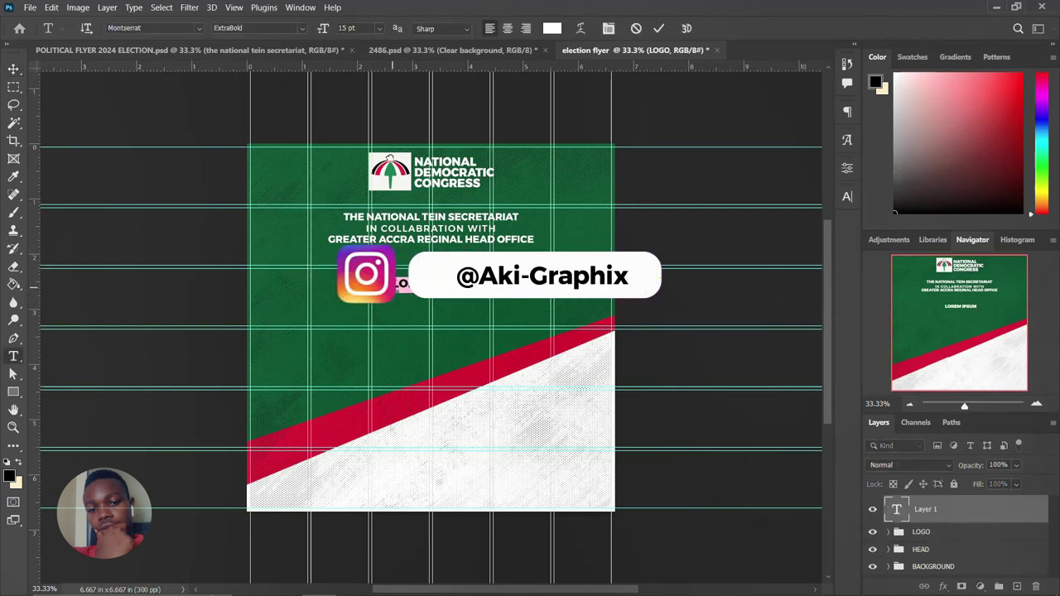
{"action": "key", "text": "BackSpace"}
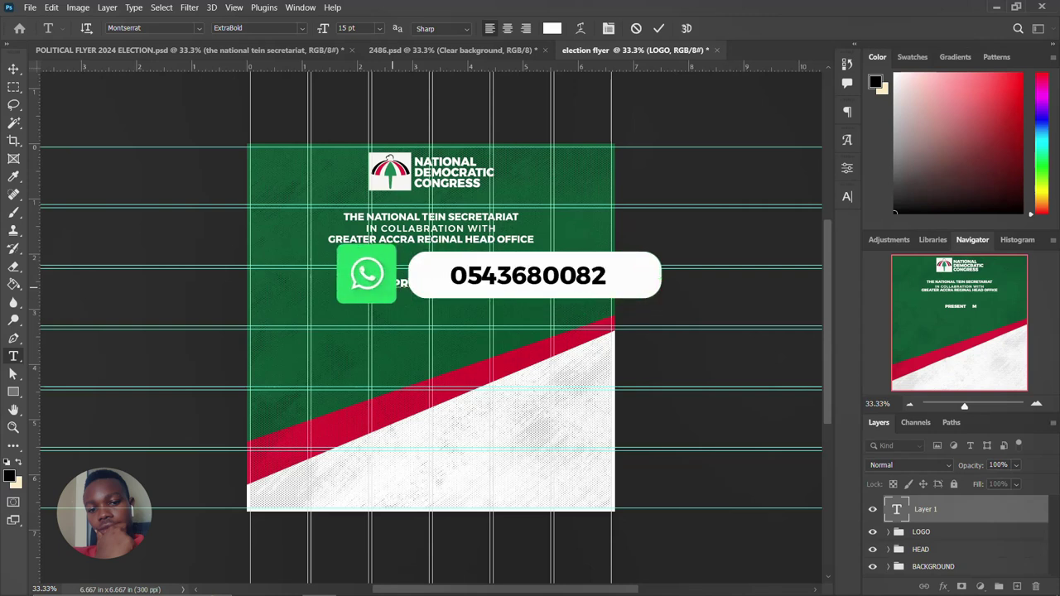
{"action": "left_click", "coordinate": [659, 28]}
{"action": "left_click", "coordinate": [847, 196]}
{"action": "left_click", "coordinate": [765, 217]}
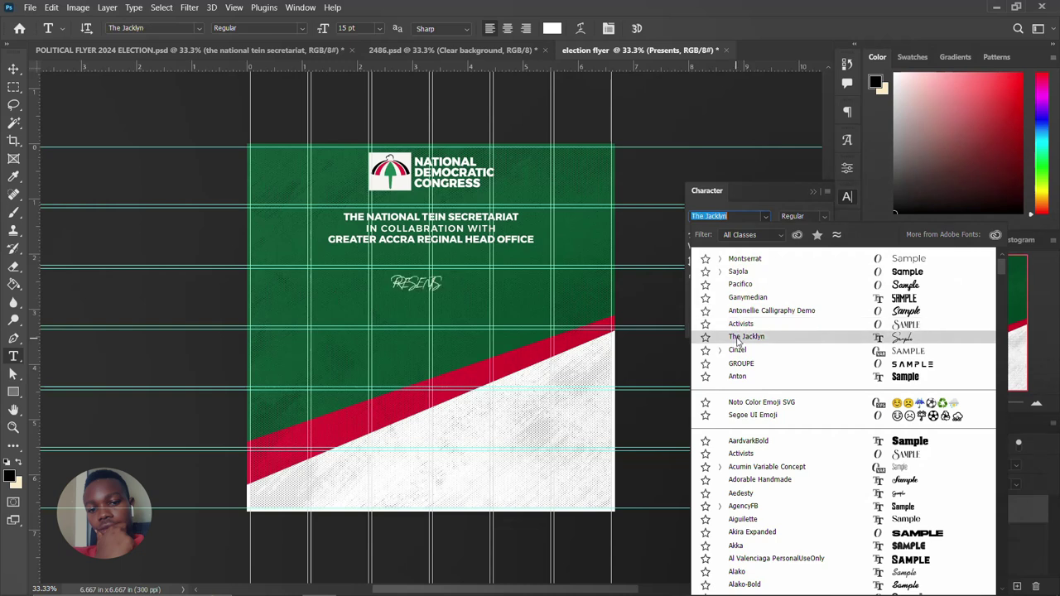
{"action": "left_click", "coordinate": [748, 313]}
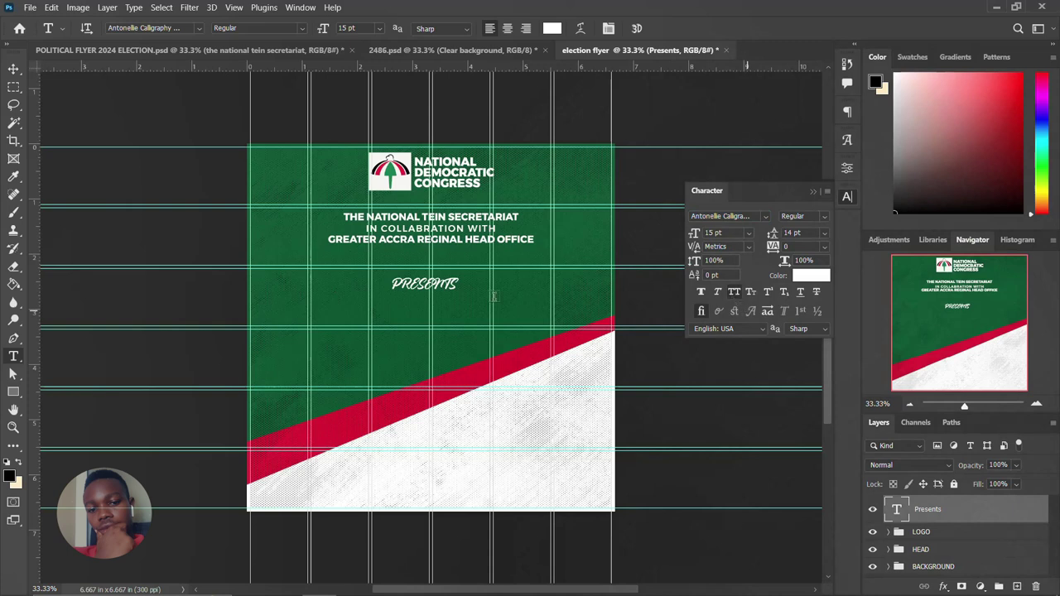
Turn off All Caps for Presents and set its tracking to 50
{"action": "left_click_drag", "start_coordinate": [393, 284], "coordinate": [461, 284]}
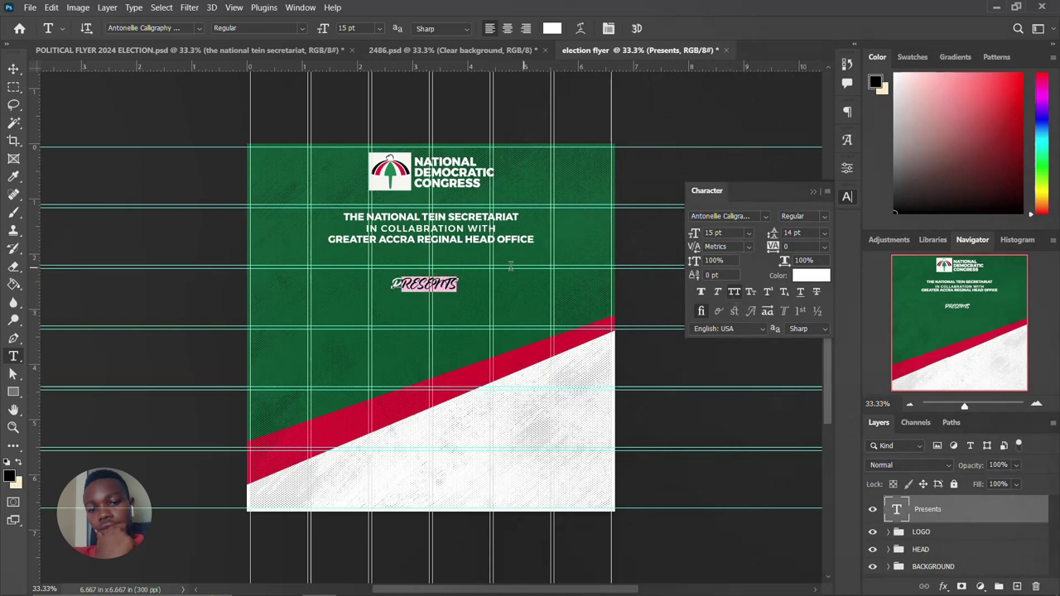
{"action": "left_click", "coordinate": [733, 293]}
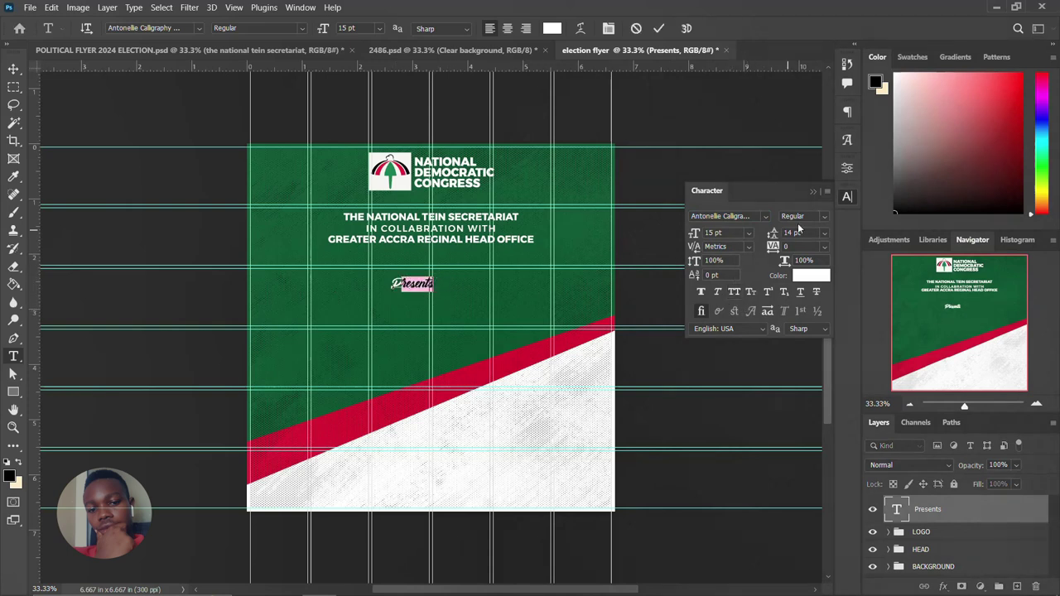
{"action": "left_click", "coordinate": [847, 197]}
{"action": "left_click", "coordinate": [659, 28]}
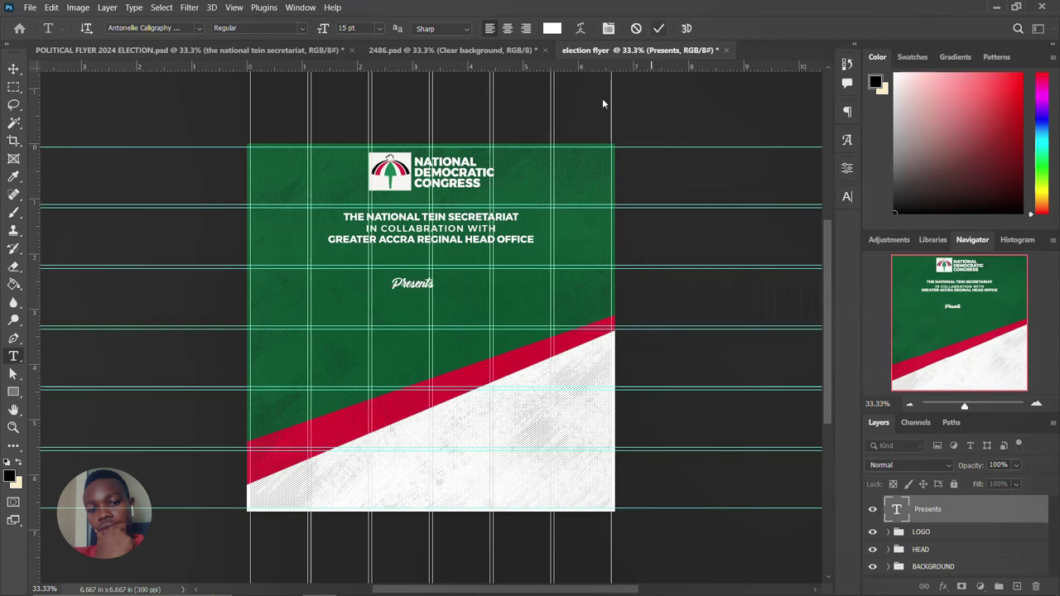
{"action": "left_click", "coordinate": [846, 197]}
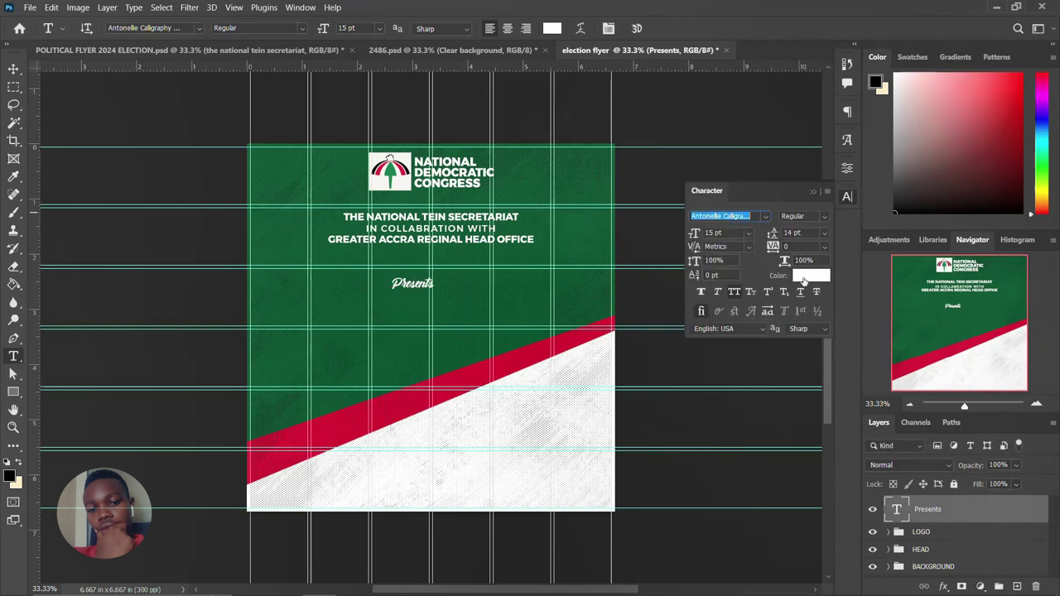
{"action": "left_click", "coordinate": [772, 246]}
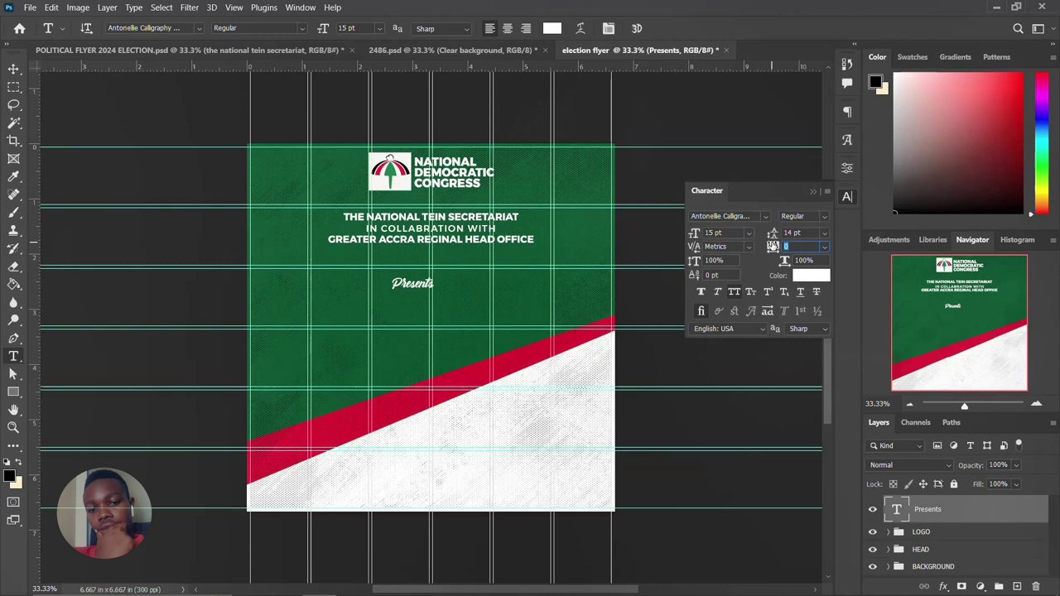
{"action": "type", "text": "50"}
{"action": "key", "text": "Return"}
{"action": "left_click", "coordinate": [846, 207]}
Scale Presents up to about 22.28 pt, centred beneath the header, and nudge it upward
{"action": "key", "text": "ctrl+t"}
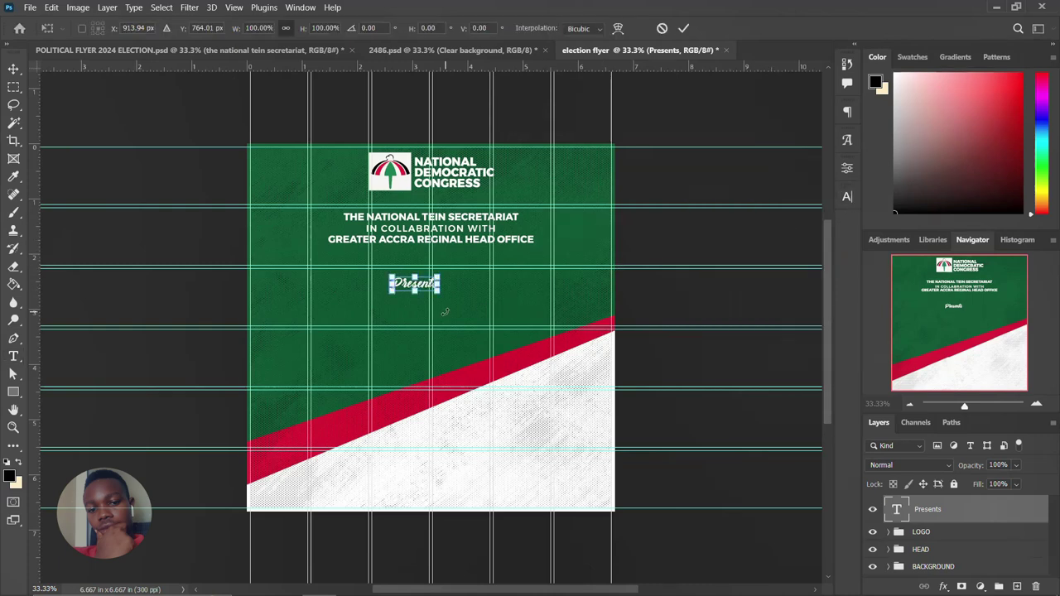
{"action": "mouse_move", "coordinate": [441, 291]}
{"action": "left_mouse_down"}
{"action": "mouse_move", "coordinate": [464, 297]}
{"action": "mouse_move", "coordinate": [439, 272]}
{"action": "left_mouse_up"}
{"action": "key", "text": "Return"}
{"action": "key", "text": "v"}
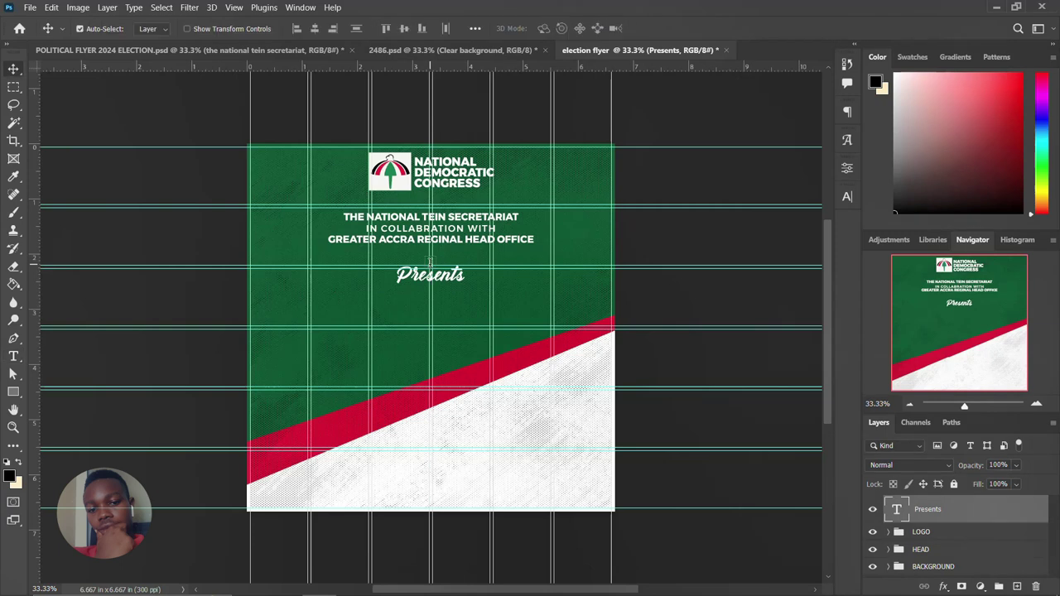
{"action": "key", "text": "Up"}
{"action": "key", "text": "Up"}
{"action": "key", "text": "Up"}
{"action": "key", "text": "Up"}
{"action": "key", "text": "Up"}
{"action": "key", "text": "Up"}
{"action": "key", "text": "Up"}
{"action": "key", "text": "Up"}
{"action": "key", "text": "Up"}
{"action": "key", "text": "Up"}
{"action": "key", "text": "Up"}
{"action": "key", "text": "Up"}
{"action": "key", "text": "Up"}
{"action": "key", "text": "Up"}
{"action": "key", "text": "Up"}
{"action": "key", "text": "Up"}
{"action": "key", "text": "Up"}
{"action": "key", "text": "Up"}
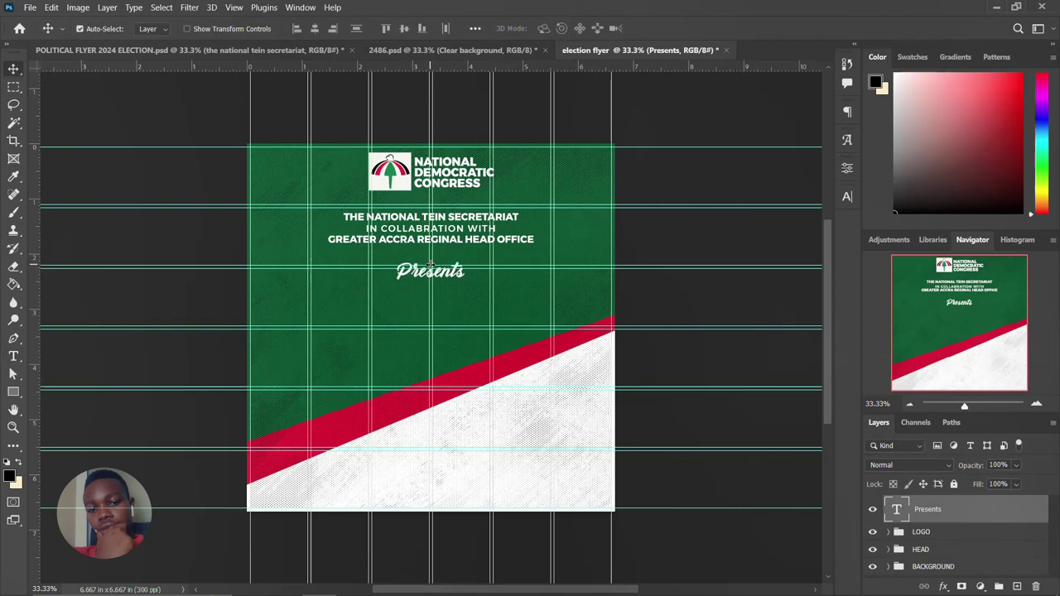
{"action": "key", "text": "Up"}
{"action": "key", "text": "Up"}
{"action": "key", "text": "Up"}
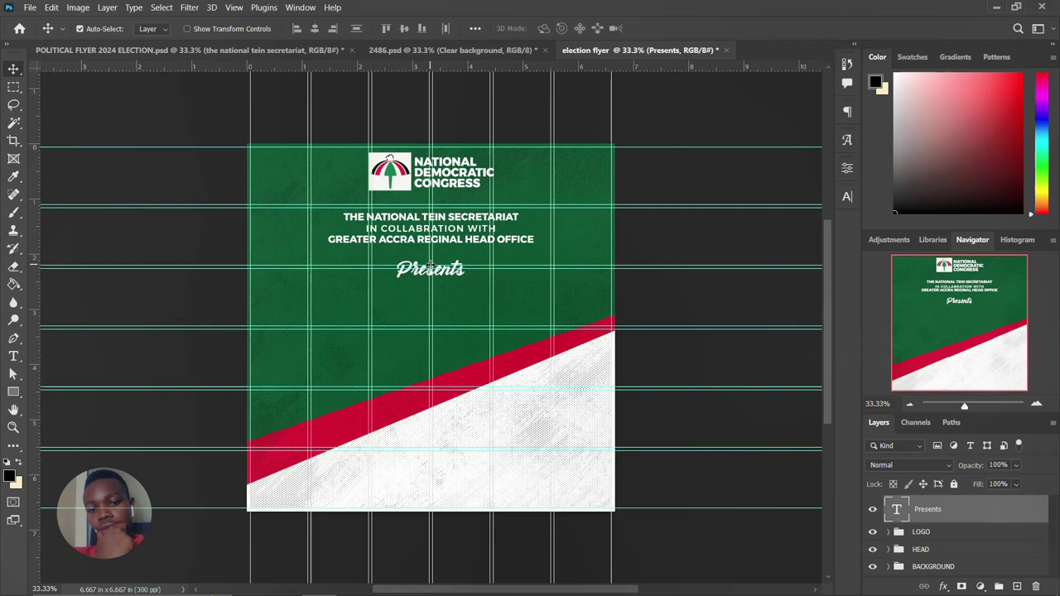
{"action": "key", "text": "Up"}
{"action": "key", "text": "Up"}
{"action": "key", "text": "Up"}
{"action": "key", "text": "Up"}
{"action": "key", "text": "Up"}
{"action": "key", "text": "Up"}
{"action": "key", "text": "Up"}
{"action": "key", "text": "Up"}
{"action": "key", "text": "Up"}
{"action": "key", "text": "Up"}
{"action": "key", "text": "Up"}
{"action": "key", "text": "Up"}
{"action": "key", "text": "Up"}
{"action": "key", "text": "Up"}
{"action": "key", "text": "Up"}
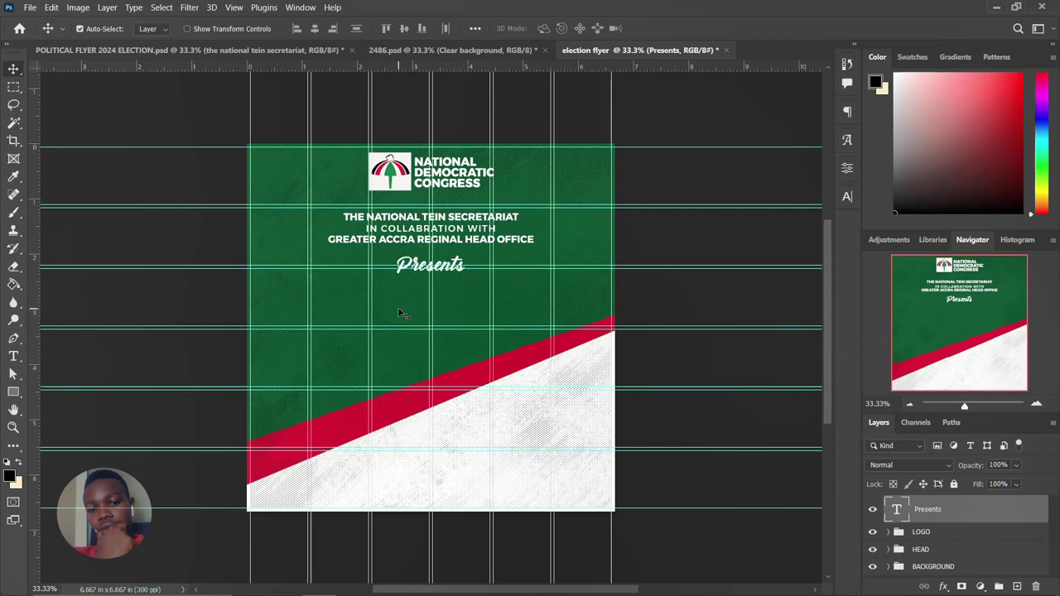
Add an 'outdooring of' text line below Presents and set it in the Ganymedian font
{"action": "key", "text": "t"}
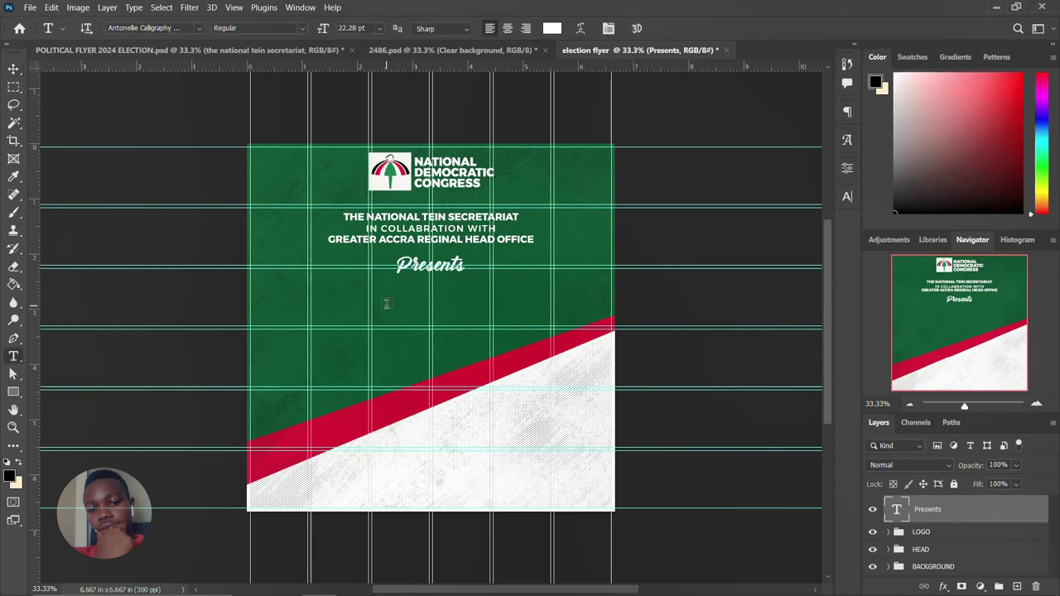
{"action": "left_click", "coordinate": [385, 310]}
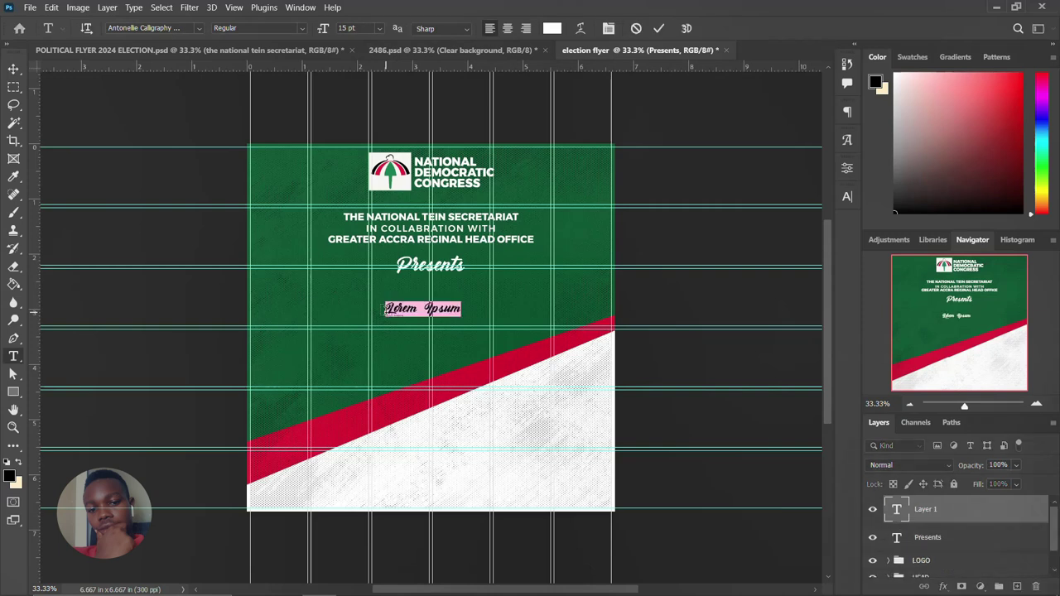
{"action": "type", "text": "Yout"}
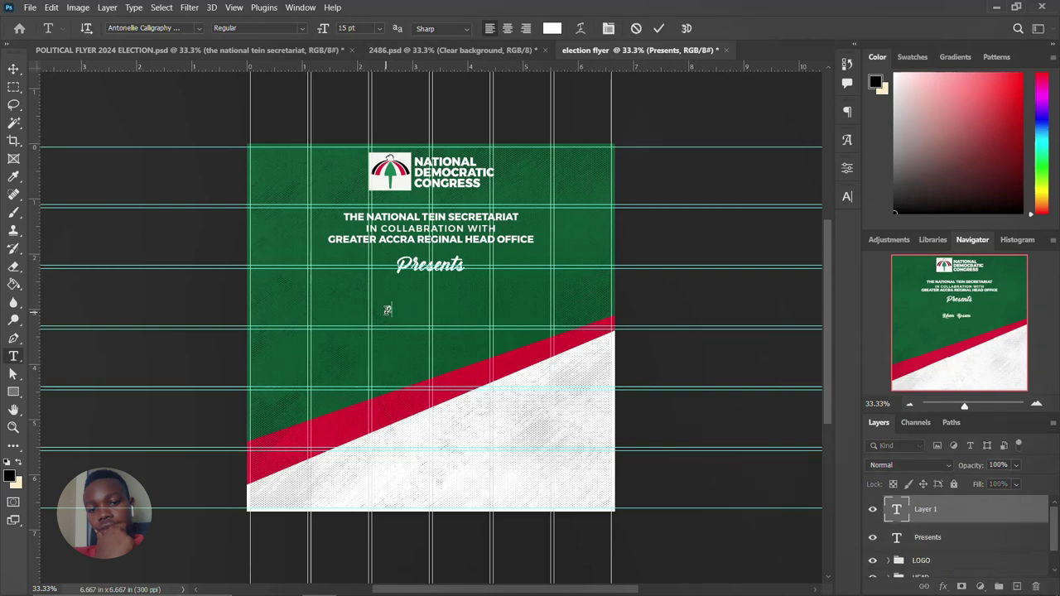
{"action": "type", "text": "dooring of"}
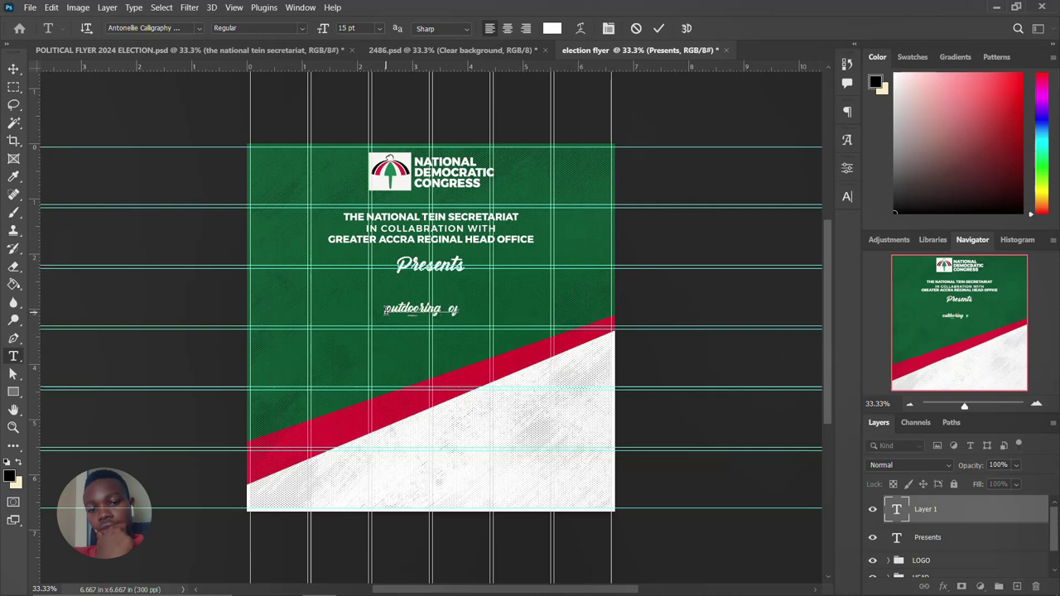
{"action": "key", "text": "ctrl+Return"}
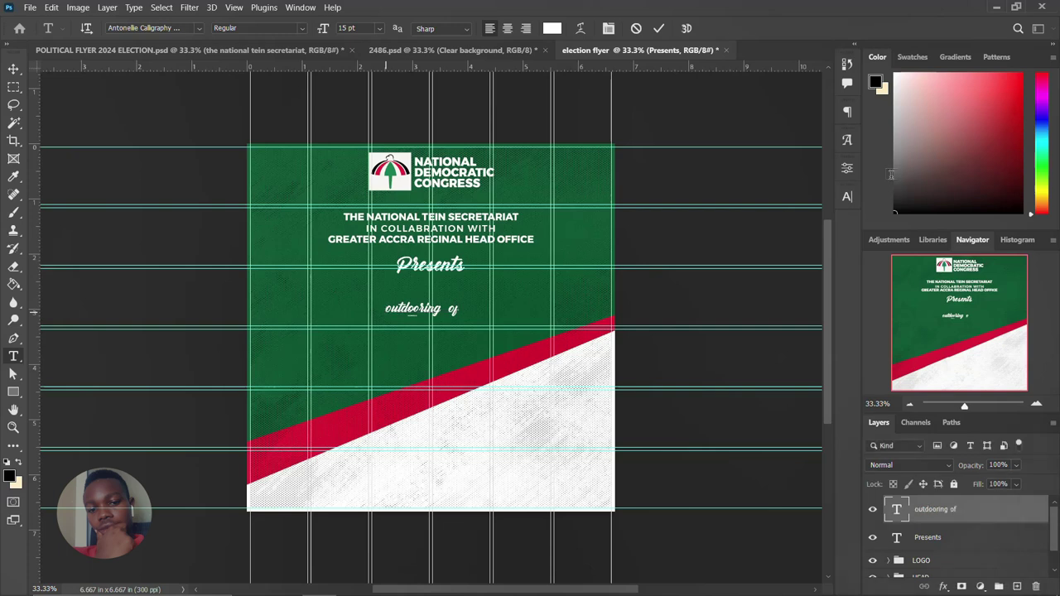
{"action": "left_click", "coordinate": [848, 199]}
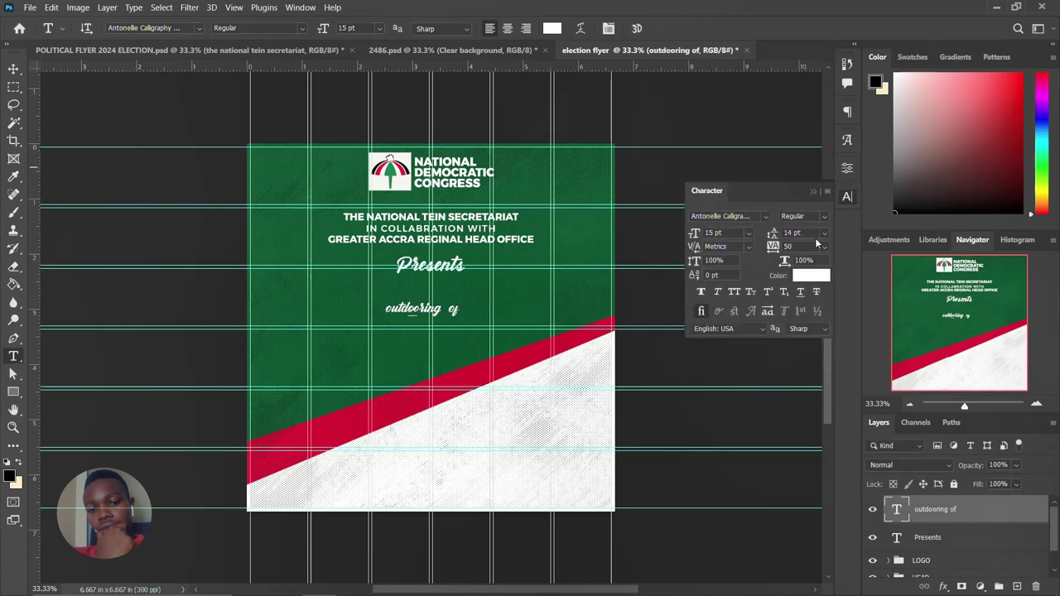
{"action": "left_click", "coordinate": [764, 217]}
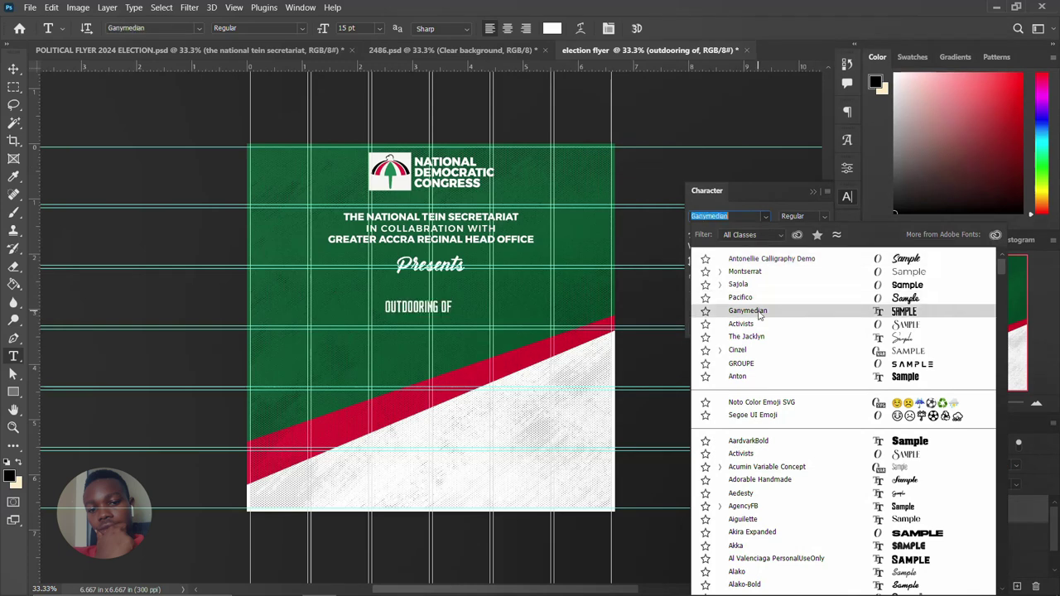
{"action": "left_click", "coordinate": [758, 313]}
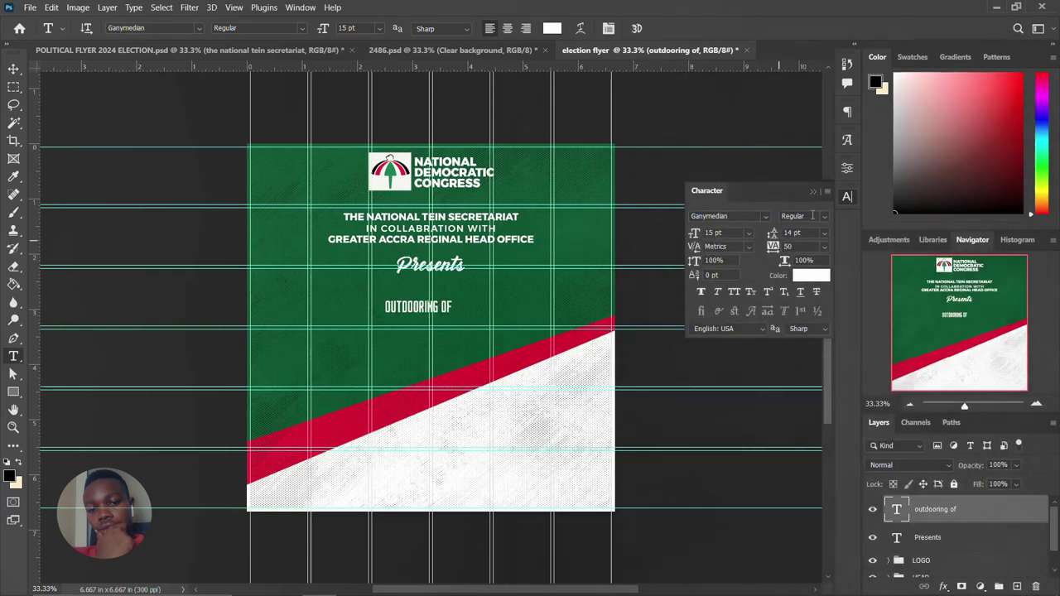
{"action": "left_click", "coordinate": [846, 201]}
Scale up the OUTDOORING OF heading, nudge it down, then enlarge it again to about 120%
{"action": "key", "text": "ctrl+t"}
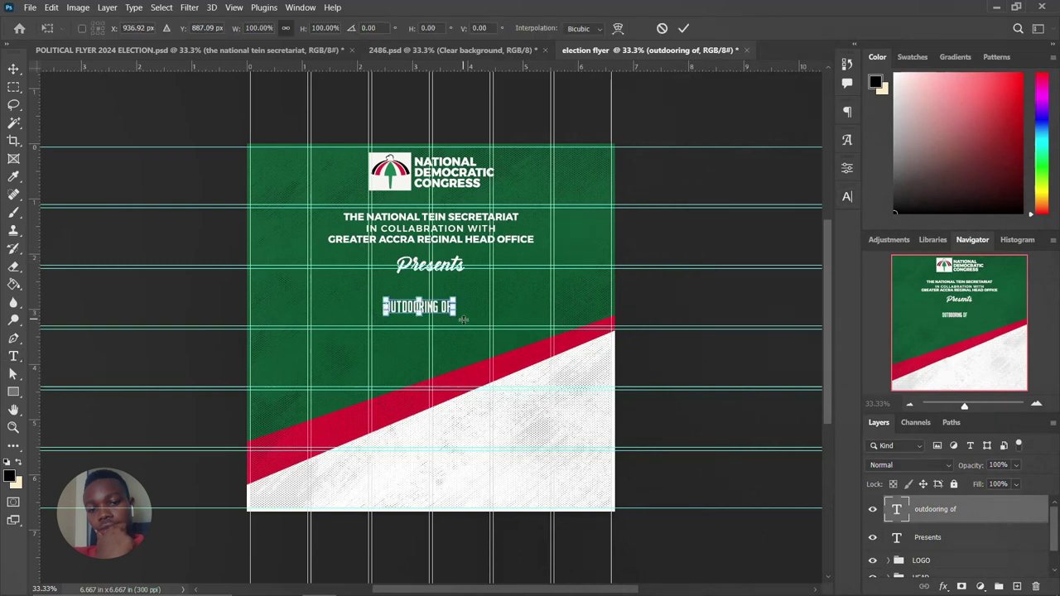
{"action": "mouse_move", "coordinate": [458, 316]}
{"action": "left_mouse_down"}
{"action": "mouse_move", "coordinate": [499, 321]}
{"action": "mouse_move", "coordinate": [474, 303]}
{"action": "left_mouse_up"}
{"action": "key", "text": "Return"}
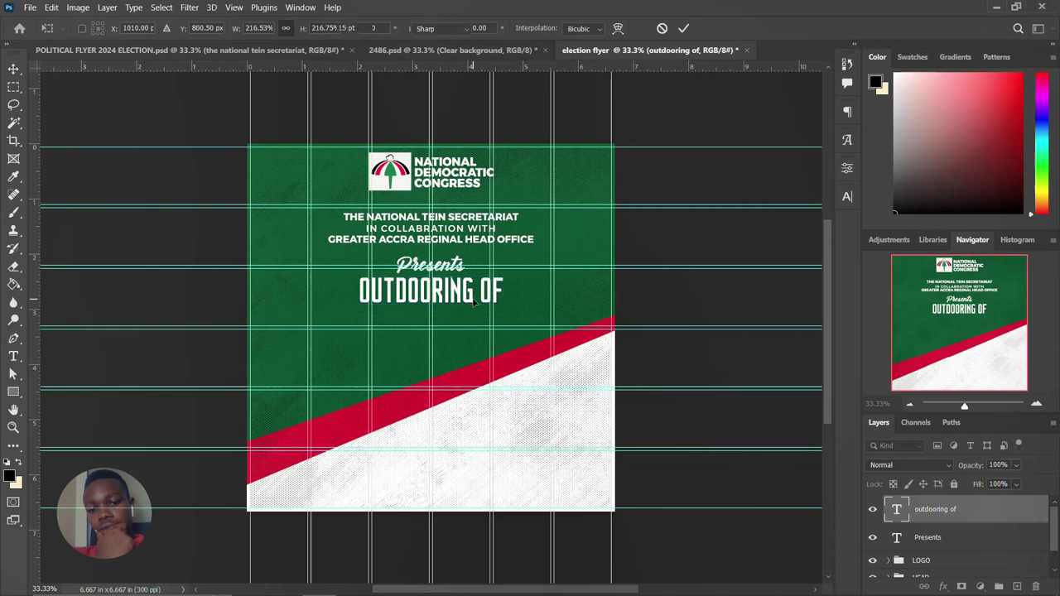
{"action": "key", "text": "v"}
{"action": "key", "text": "Down"}
{"action": "key", "text": "Down"}
{"action": "key", "text": "Down"}
{"action": "key", "text": "Down"}
{"action": "key", "text": "Down"}
{"action": "key", "text": "Down"}
{"action": "key", "text": "Down"}
{"action": "key", "text": "Down"}
{"action": "key", "text": "Down"}
{"action": "key", "text": "Down"}
{"action": "key", "text": "Down"}
{"action": "key", "text": "Down"}
{"action": "key", "text": "Down"}
{"action": "key", "text": "Down"}
{"action": "key", "text": "Down"}
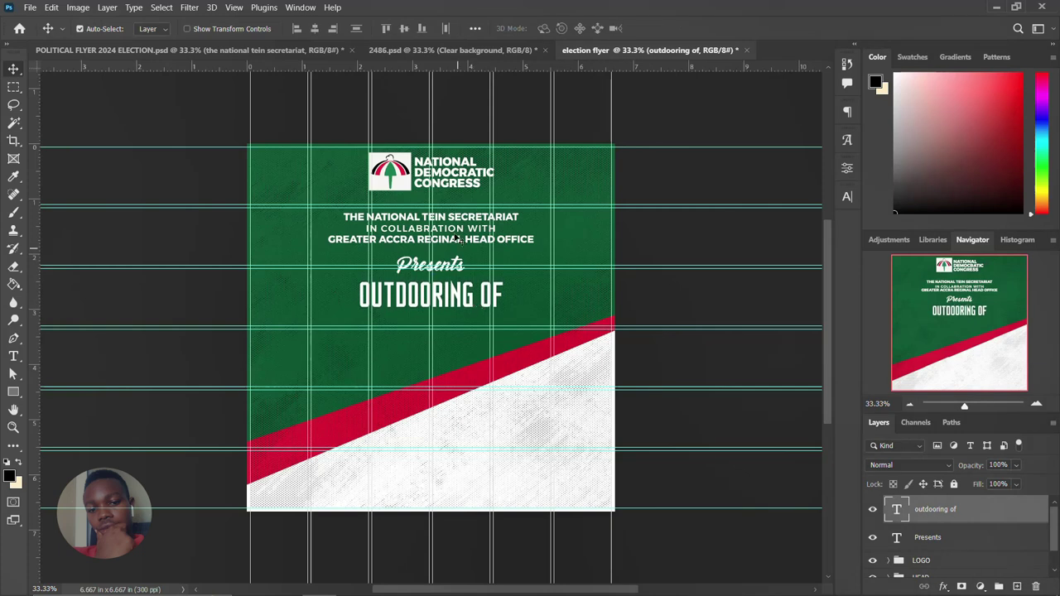
{"action": "key", "text": "ctrl+t"}
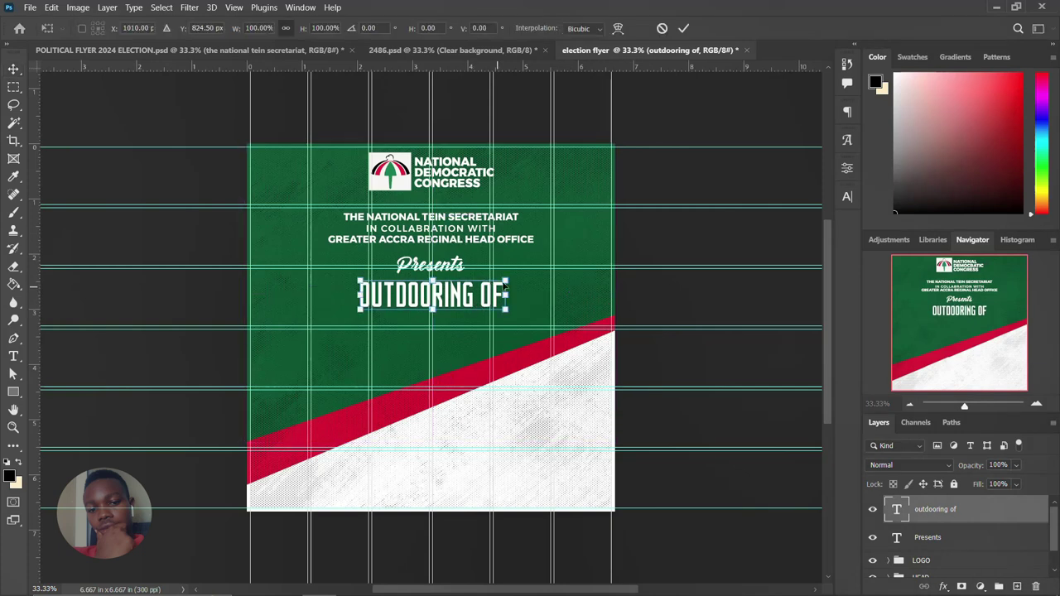
{"action": "left_click_drag", "start_coordinate": [510, 279], "coordinate": [513, 277]}
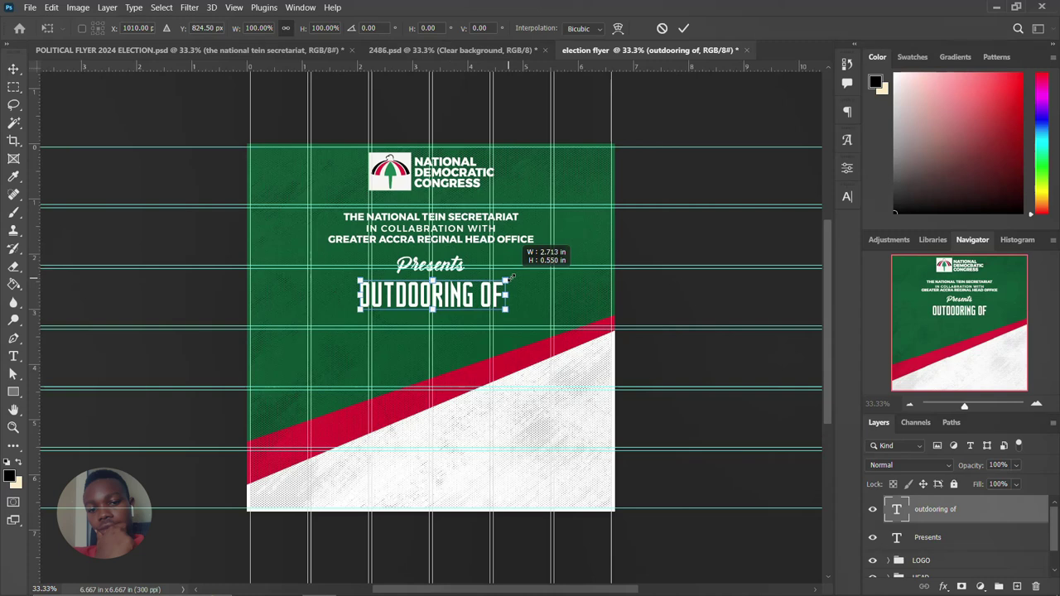
{"action": "left_click_drag", "start_coordinate": [513, 277], "coordinate": [521, 263]}
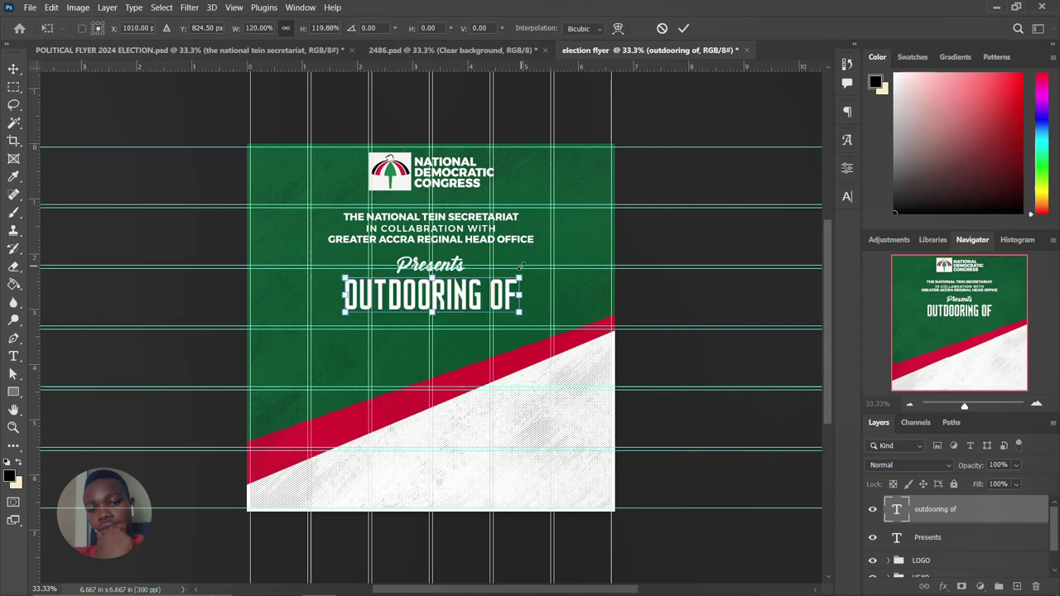
{"action": "key", "text": "Return"}
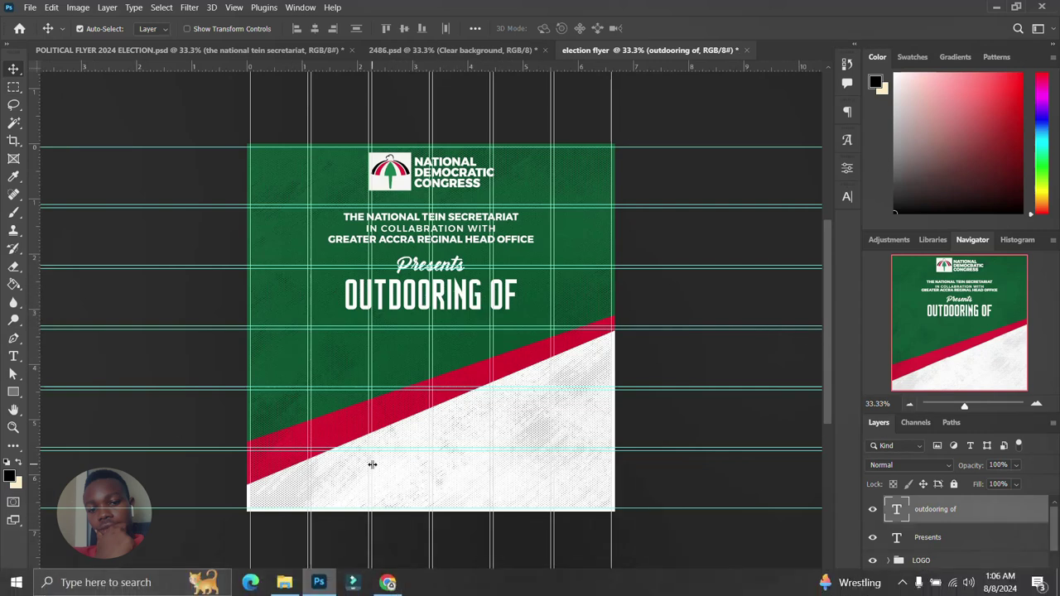
Type the candidate's name in capitals below the heading and set it in Pacifico
{"action": "key", "text": "t"}
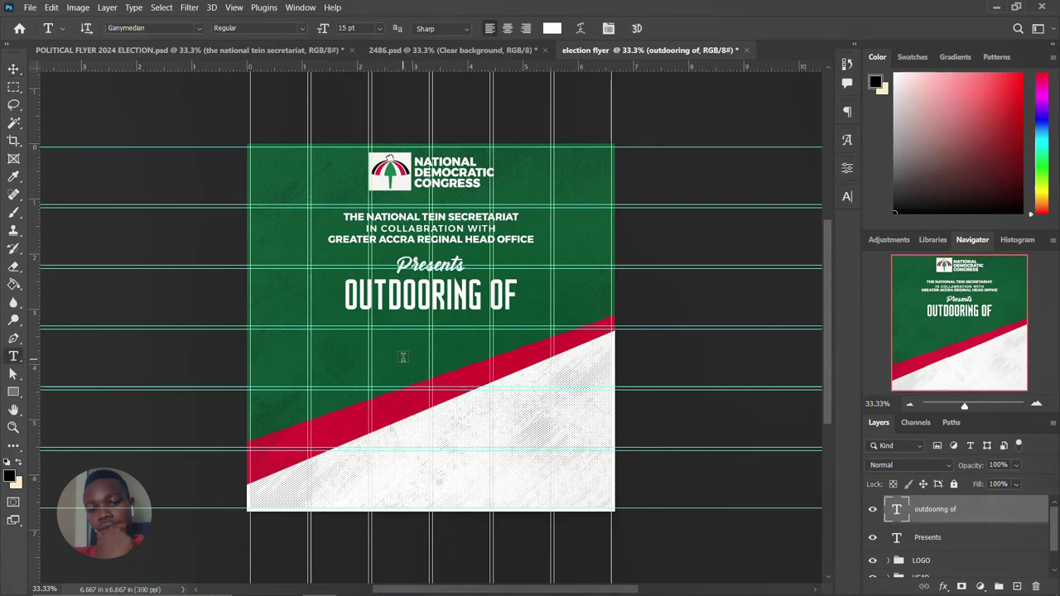
{"action": "left_click", "coordinate": [402, 355]}
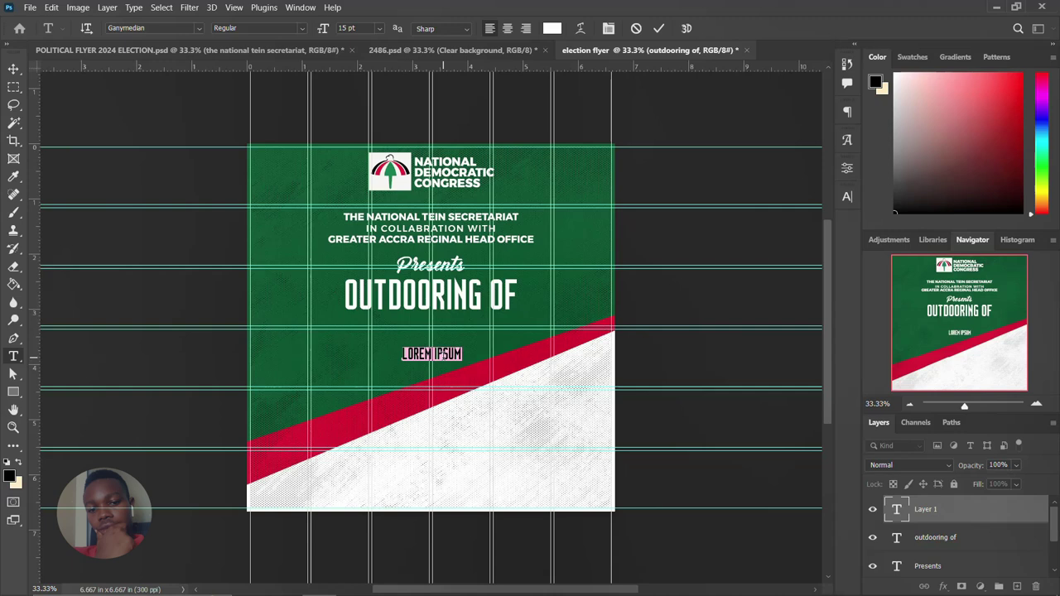
{"action": "type", "text": "JAIN"}
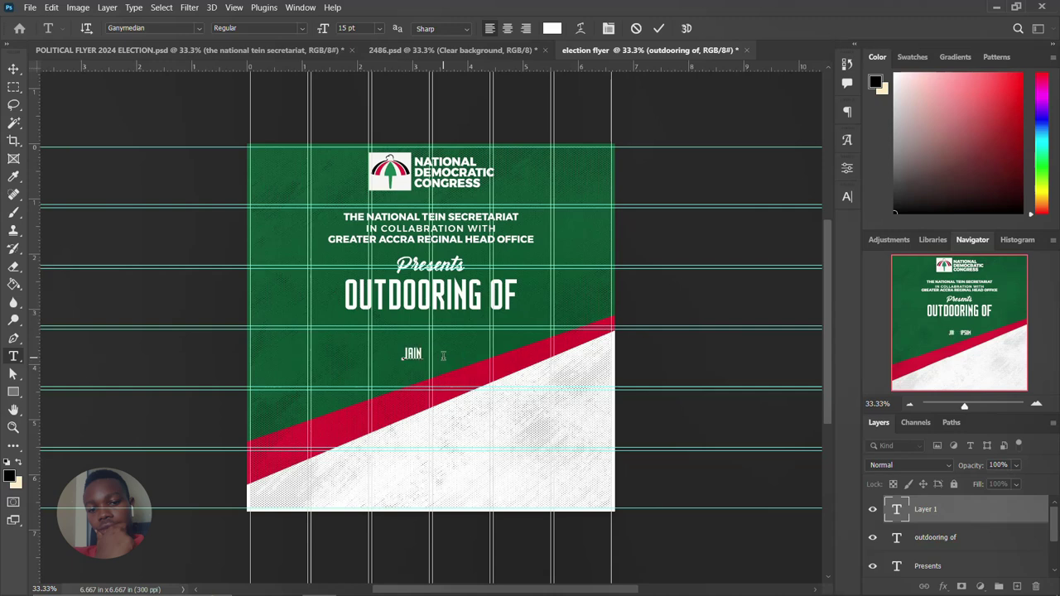
{"action": "left_click", "coordinate": [658, 29]}
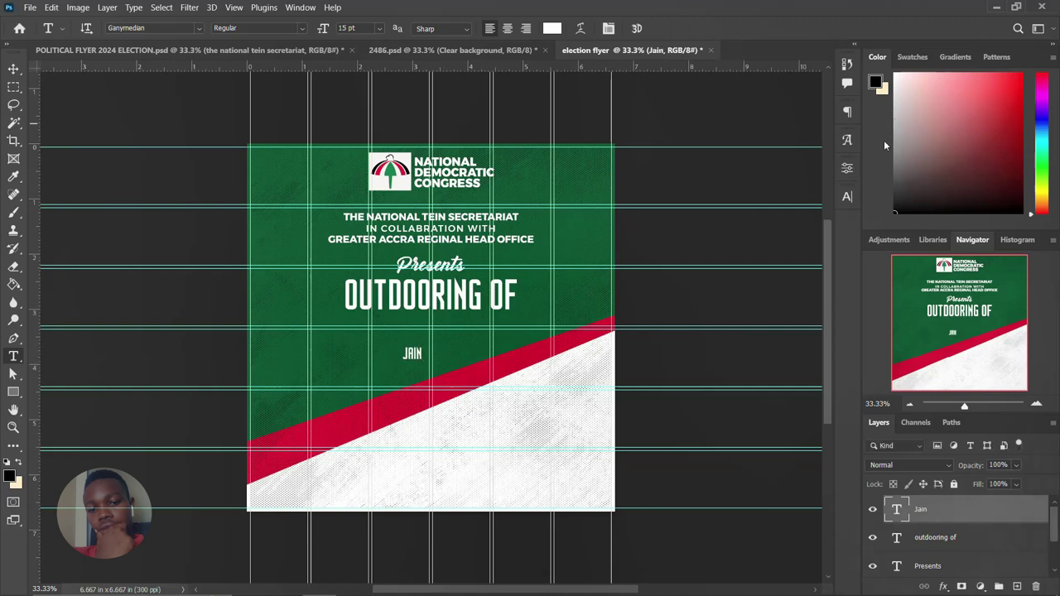
{"action": "left_click", "coordinate": [845, 199]}
{"action": "left_click", "coordinate": [765, 217]}
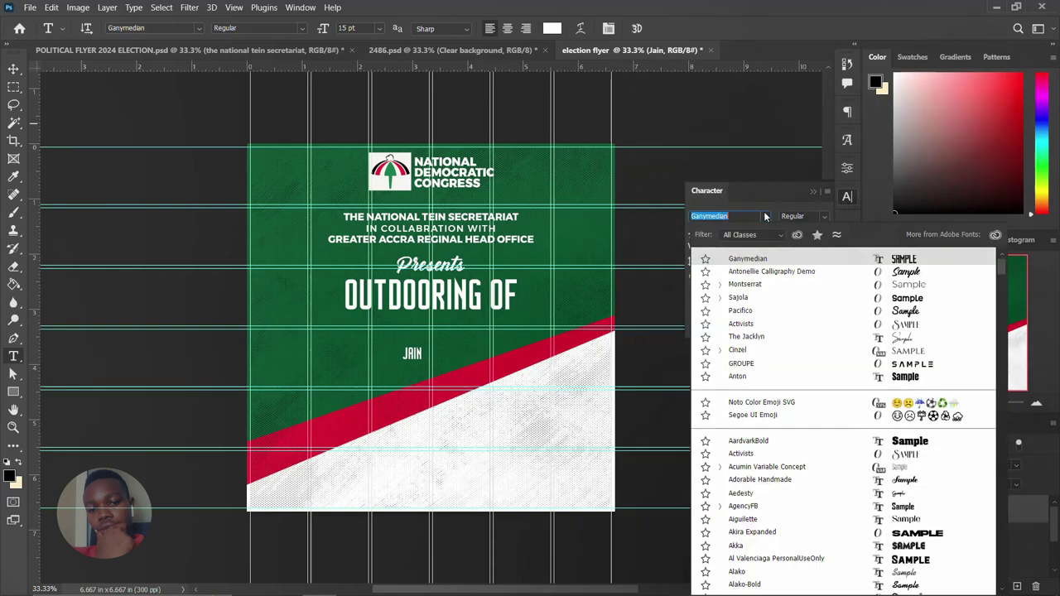
{"action": "left_click", "coordinate": [741, 311]}
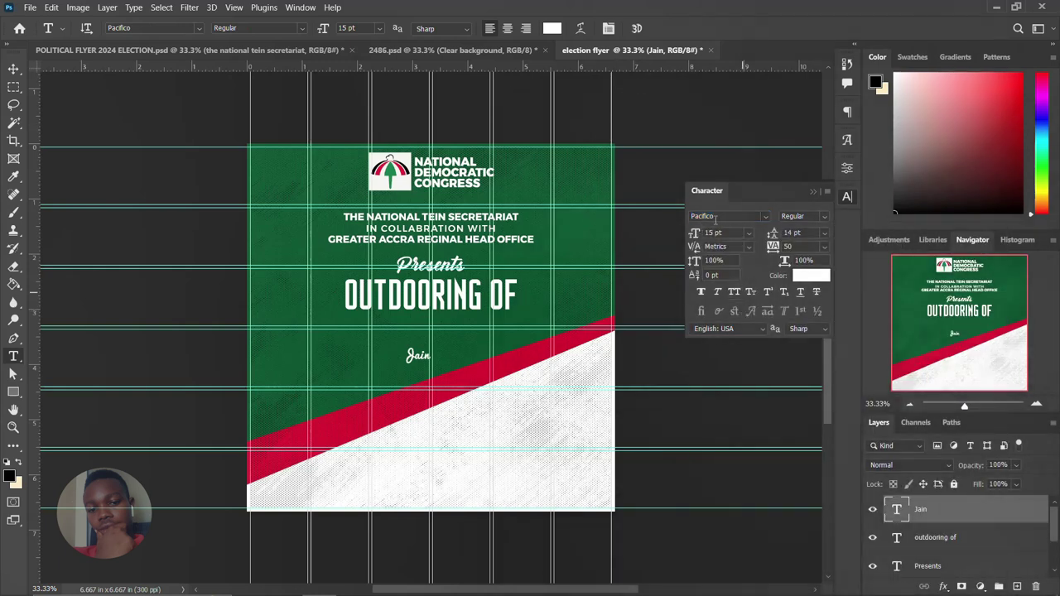
{"action": "left_click", "coordinate": [847, 197]}
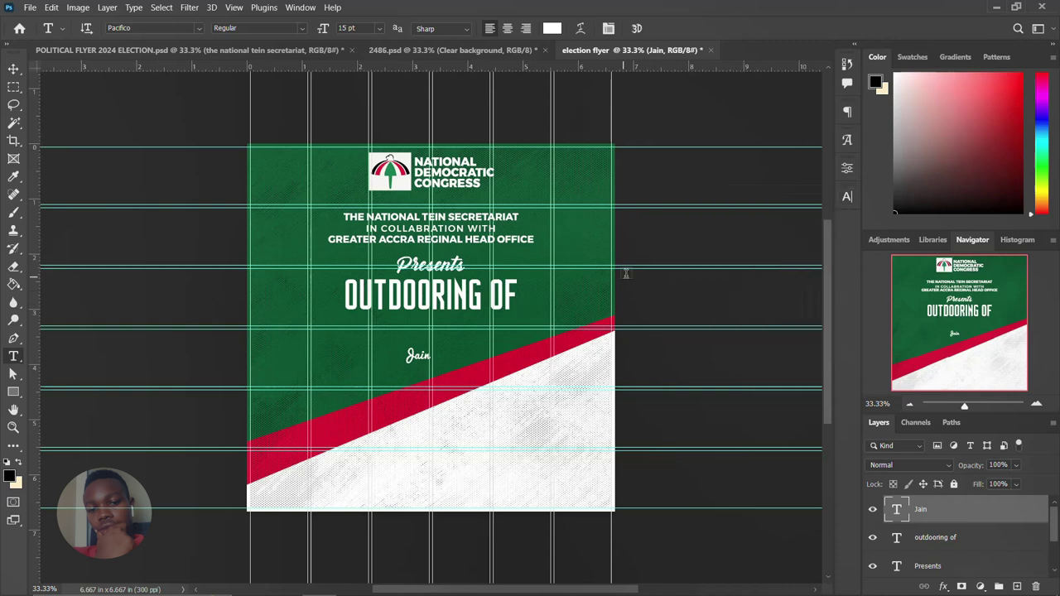
Scale the Pacifico script name up to roughly 81 pt
{"action": "key", "text": "ctrl+t"}
{"action": "mouse_move", "coordinate": [433, 365]}
{"action": "left_mouse_down"}
{"action": "mouse_move", "coordinate": [489, 402]}
{"action": "mouse_move", "coordinate": [466, 366]}
{"action": "mouse_move", "coordinate": [427, 370]}
{"action": "left_mouse_up"}
{"action": "key", "text": "Return"}
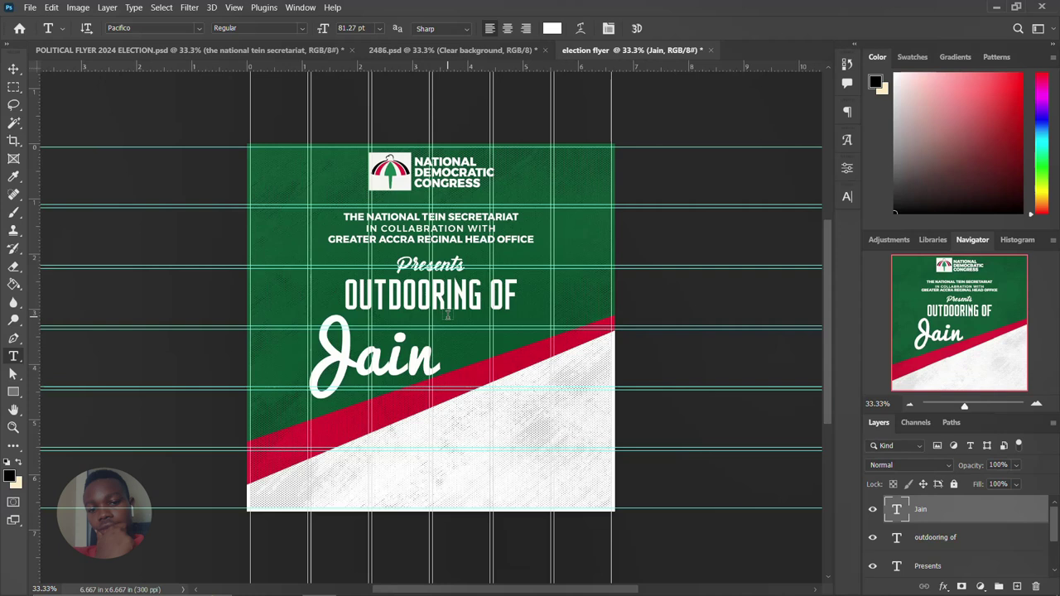
{"action": "key", "text": "v"}
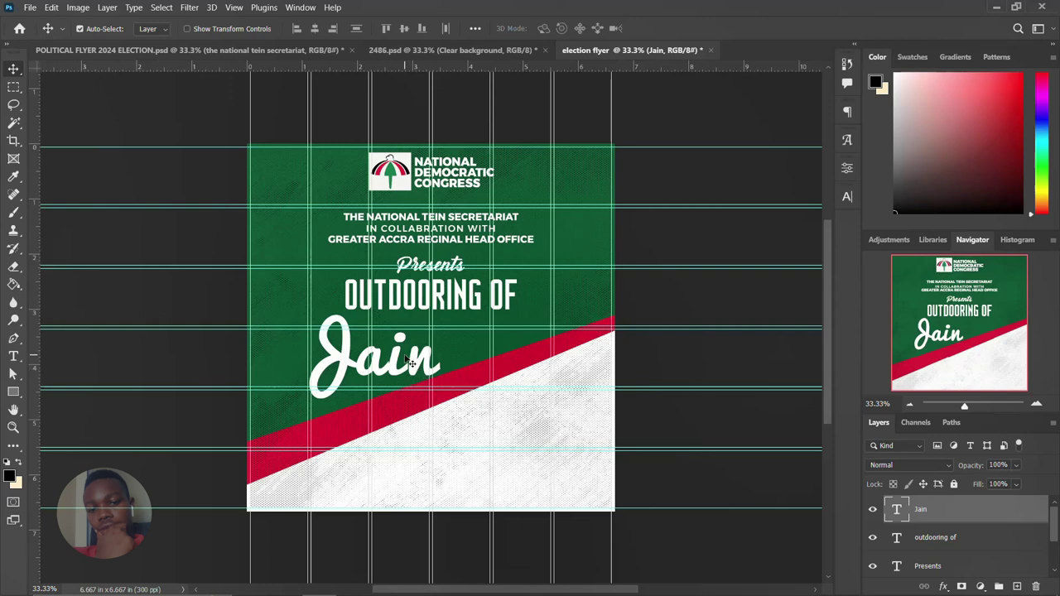
Add a small 15 pt white text line with the candidate's full name on the red band
{"action": "key", "text": "t"}
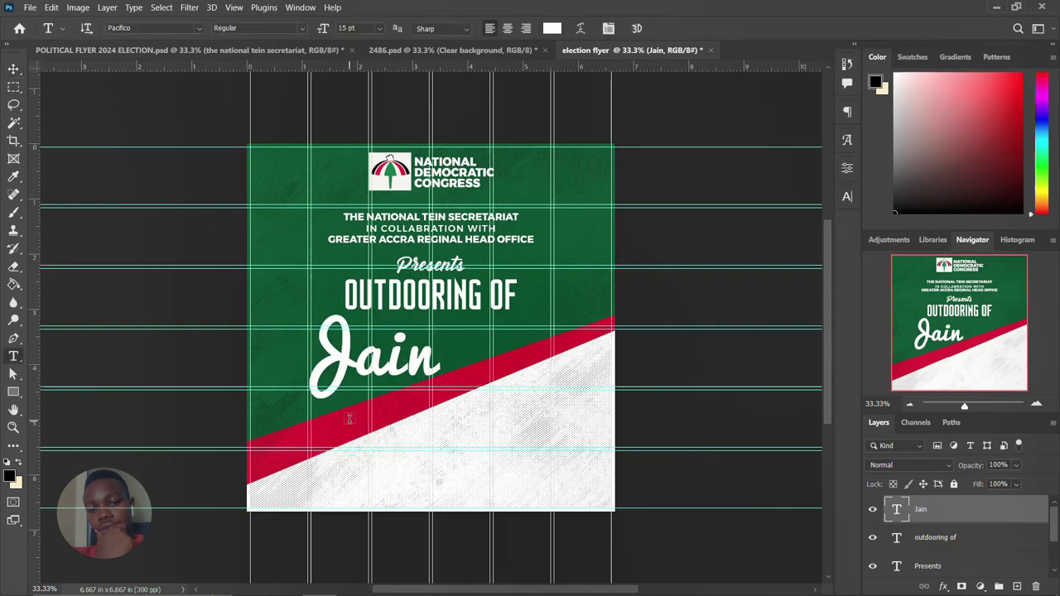
{"action": "left_click", "coordinate": [349, 419]}
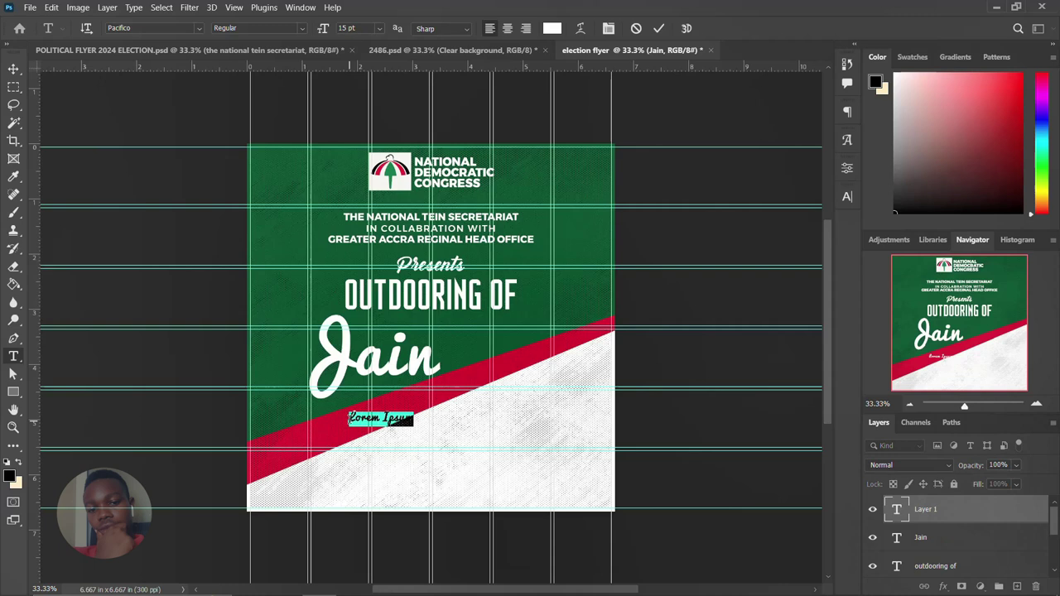
{"action": "type", "text": "N"}
{"action": "type", "text": "aana agok"}
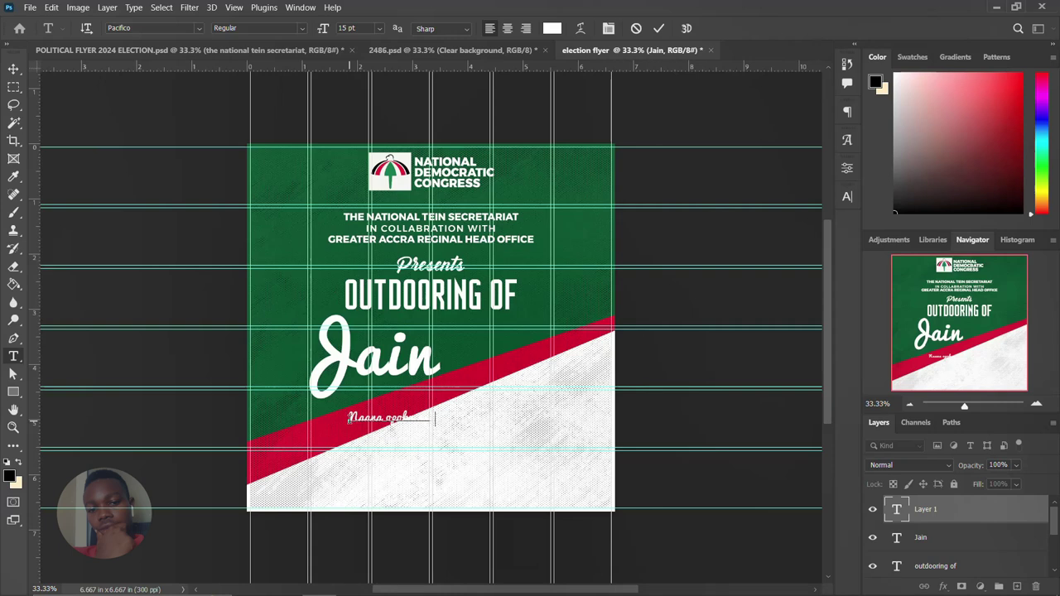
{"action": "key", "text": "ctrl+Return"}
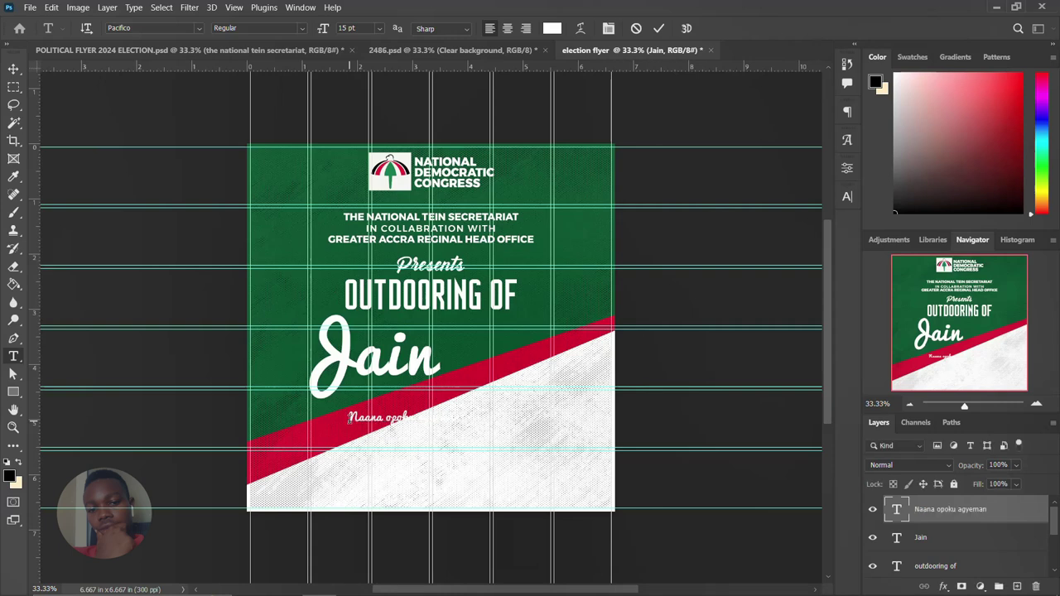
Set the full-name label in Montserrat Regular
{"action": "left_click", "coordinate": [845, 199]}
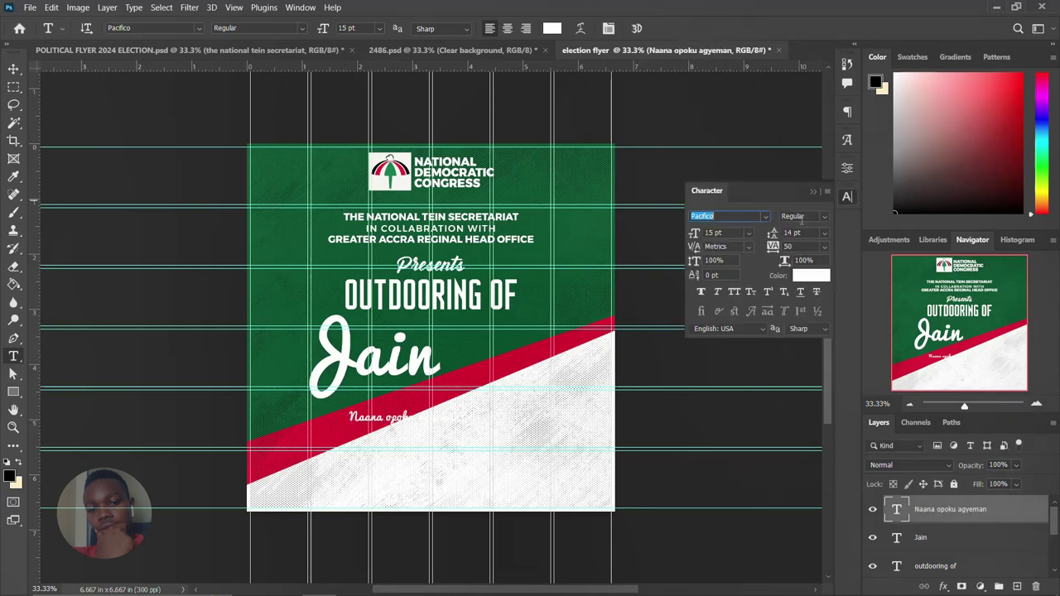
{"action": "left_click", "coordinate": [768, 216]}
{"action": "key", "text": "Down"}
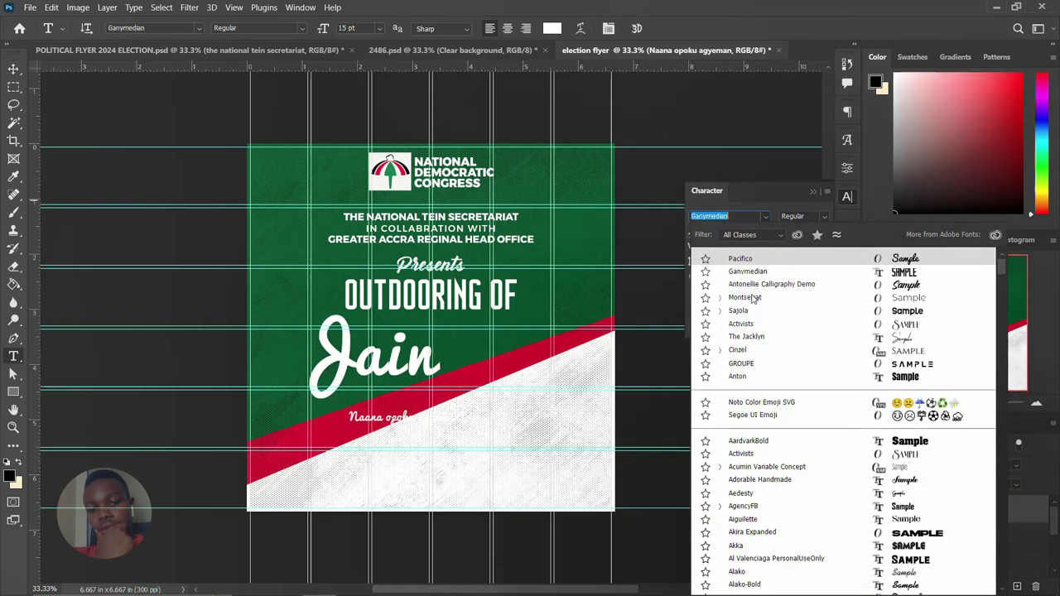
{"action": "left_click", "coordinate": [749, 298]}
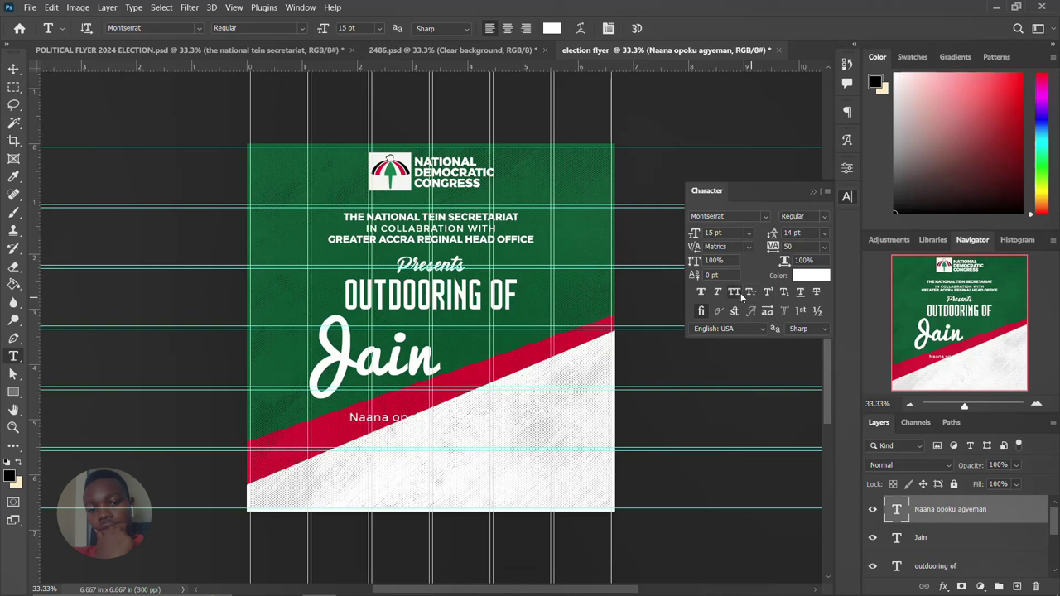
{"action": "left_click", "coordinate": [827, 217]}
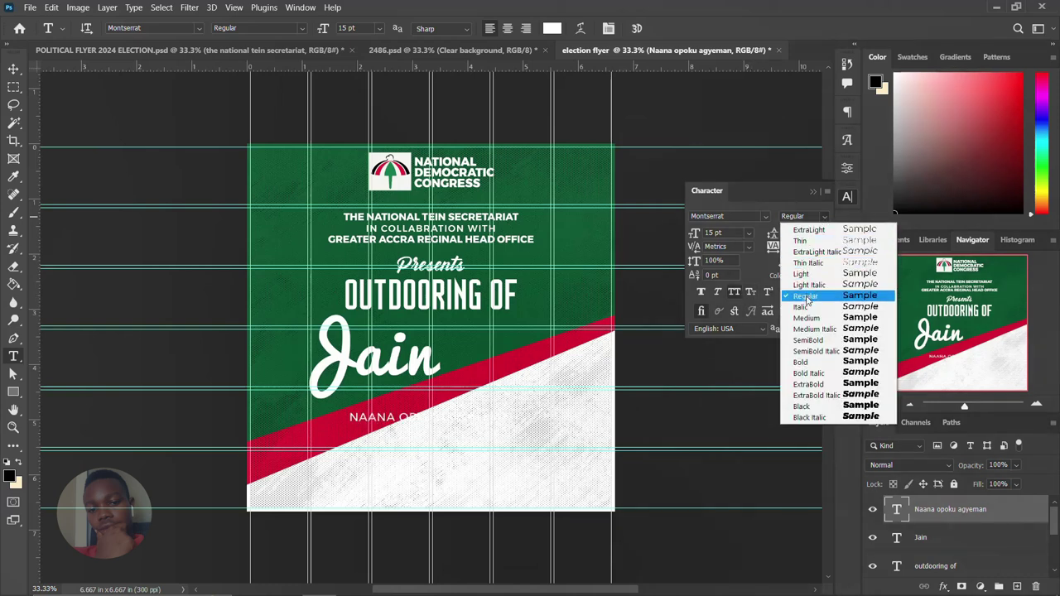
{"action": "left_click", "coordinate": [811, 298]}
{"action": "left_click", "coordinate": [848, 197]}
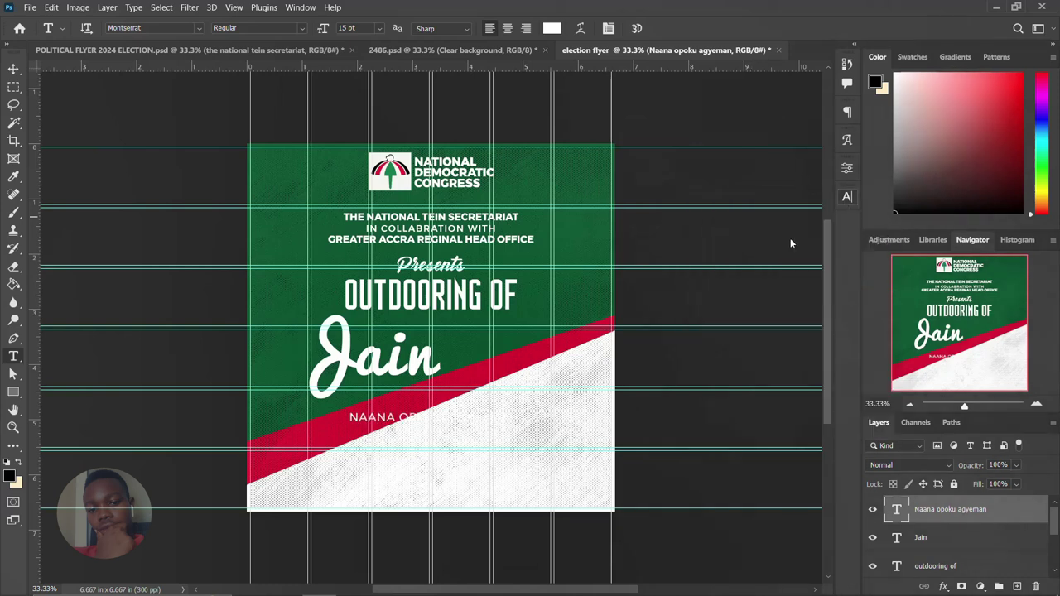
Shrink the full-name label to about 70% and set its font size to 9 pt
{"action": "key", "text": "ctrl+t"}
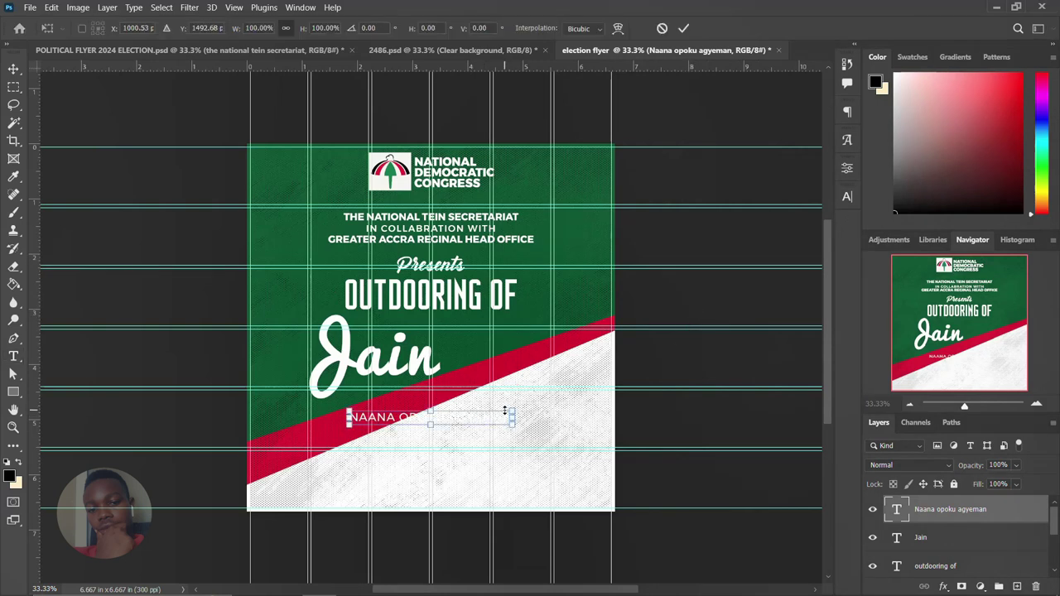
{"action": "left_click_drag", "start_coordinate": [514, 419], "coordinate": [429, 387]}
{"action": "key", "text": "Return"}
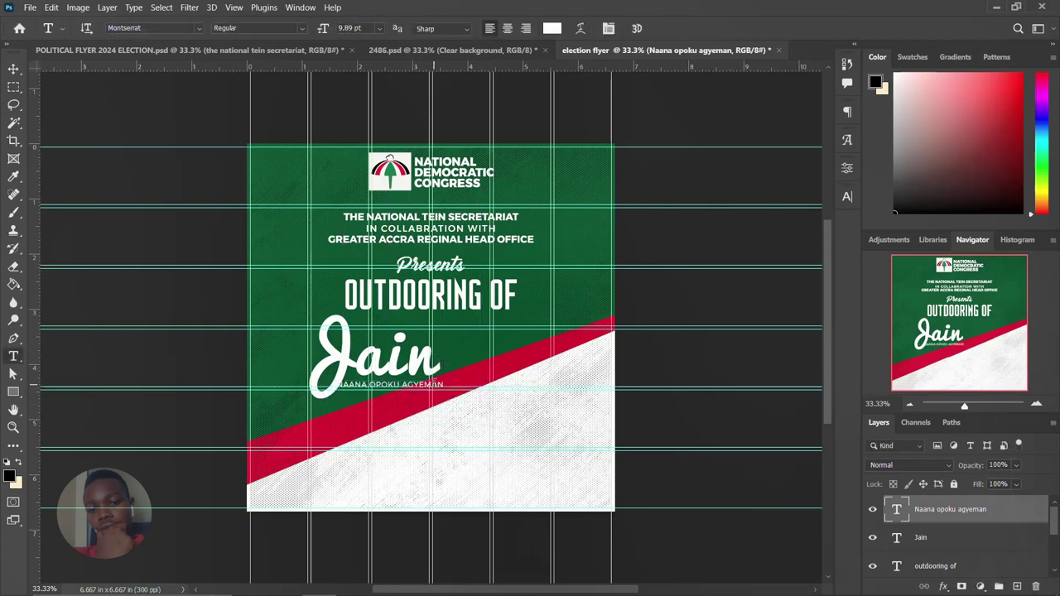
{"action": "left_click", "coordinate": [847, 197]}
{"action": "double_click", "coordinate": [727, 233]}
{"action": "type", "text": "9"}
{"action": "key", "text": "Return"}
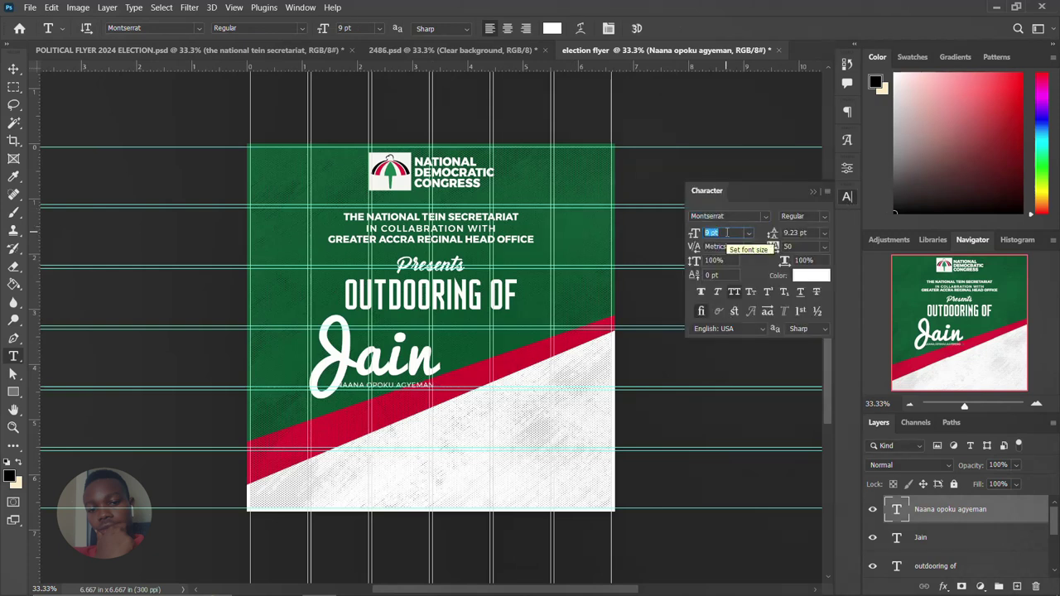
{"action": "left_click", "coordinate": [848, 197]}
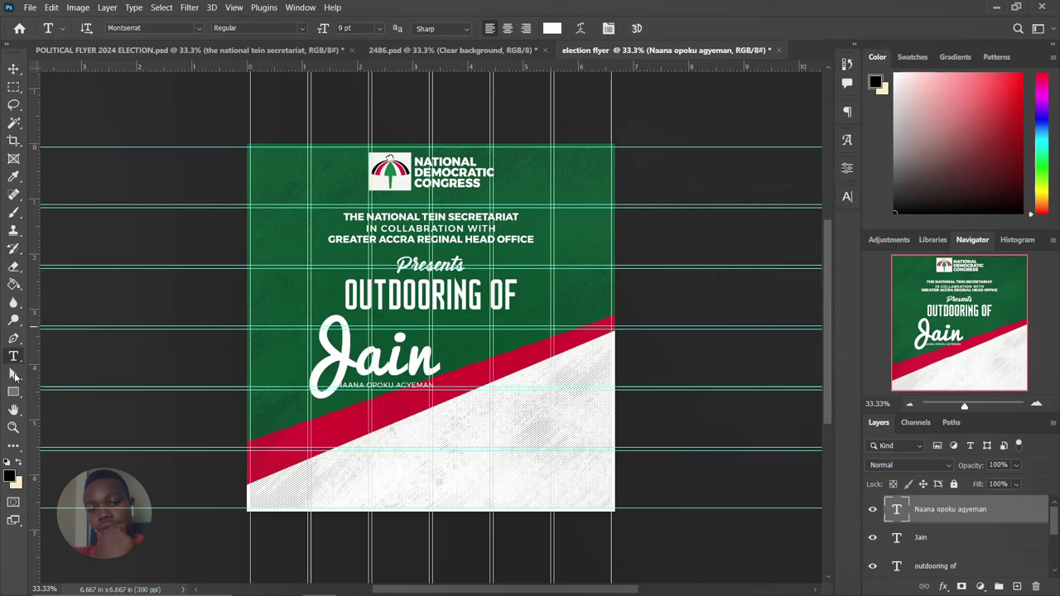
{"action": "left_click", "coordinate": [13, 392]}
Draw a thin white-filled rectangle under the name label and stack the label above it
{"action": "left_click_drag", "start_coordinate": [339, 383], "coordinate": [443, 399]}
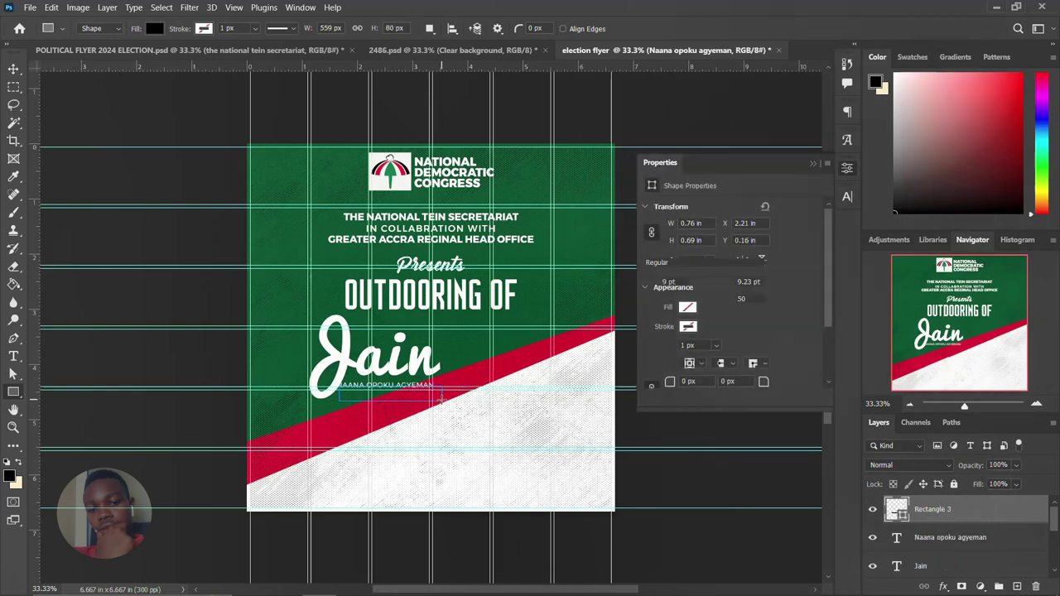
{"action": "left_click", "coordinate": [687, 307]}
{"action": "left_click", "coordinate": [653, 380]}
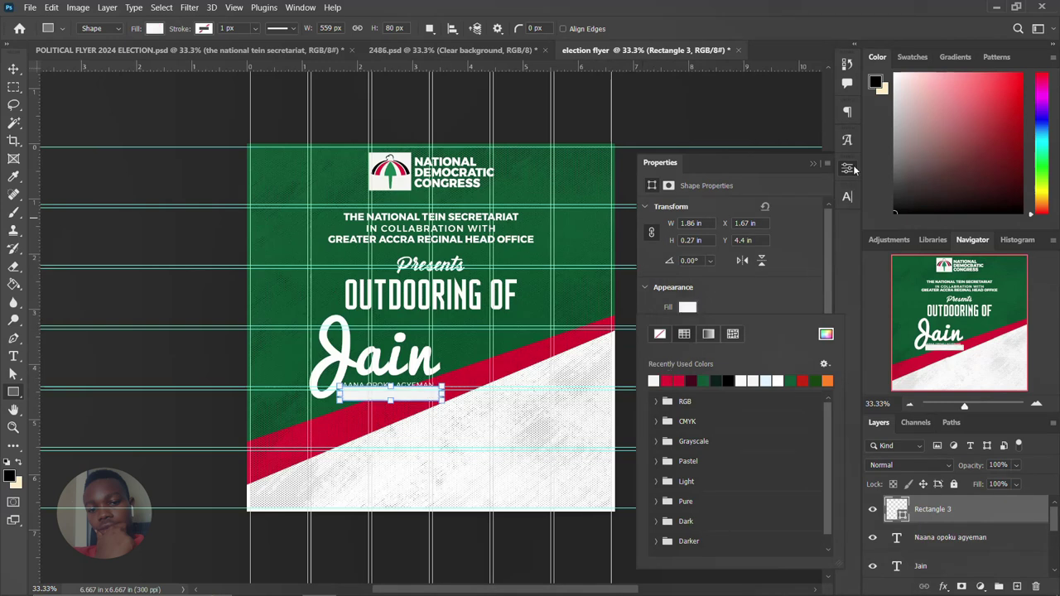
{"action": "left_click", "coordinate": [13, 69]}
{"action": "left_click_drag", "start_coordinate": [956, 505], "coordinate": [953, 509]}
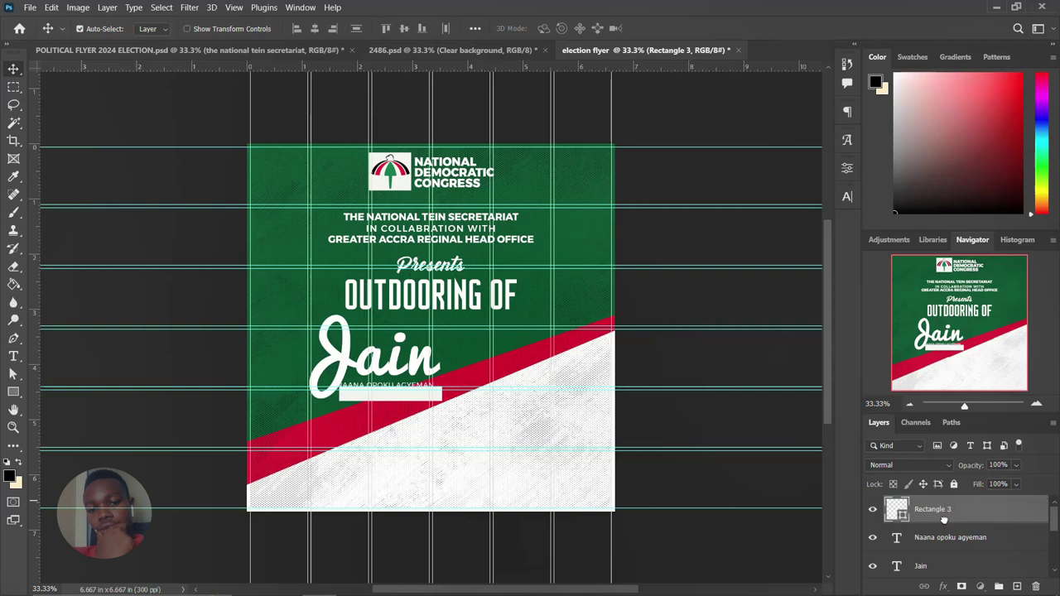
Colour the name label dark green (004825), sampled from the flyer
{"action": "left_click", "coordinate": [847, 196]}
{"action": "left_click", "coordinate": [821, 276]}
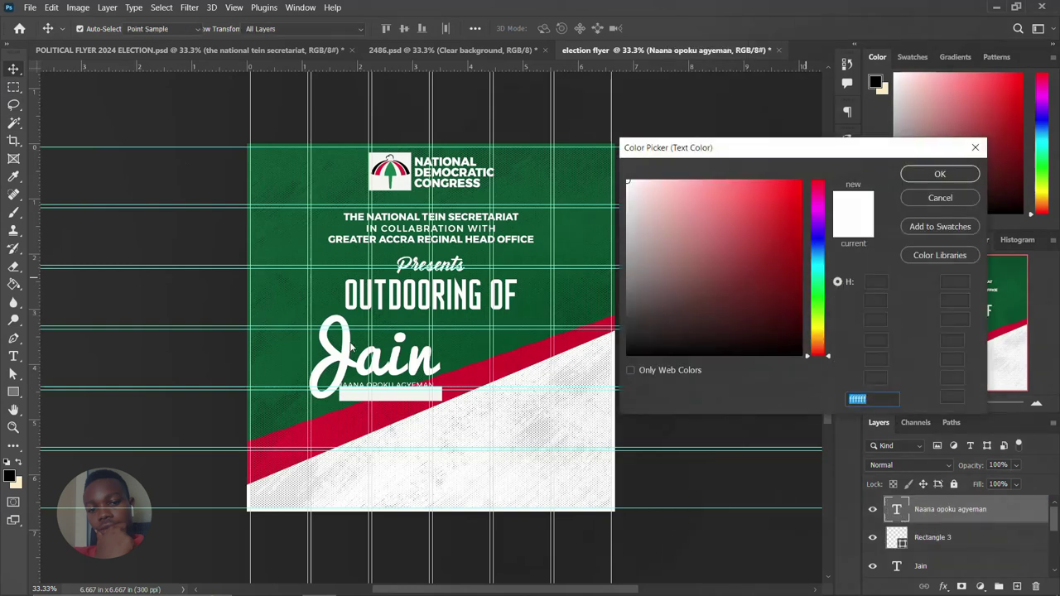
{"action": "left_click", "coordinate": [333, 316]}
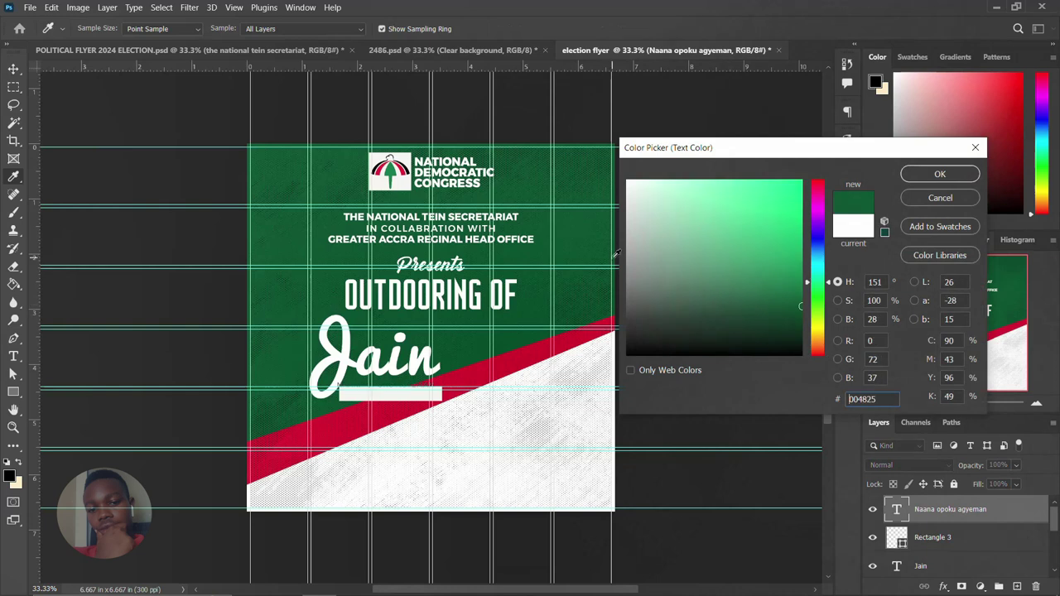
{"action": "left_click", "coordinate": [938, 174]}
Centre the name label horizontally within the white bar
{"action": "left_click", "coordinate": [898, 538], "text": "ctrl"}
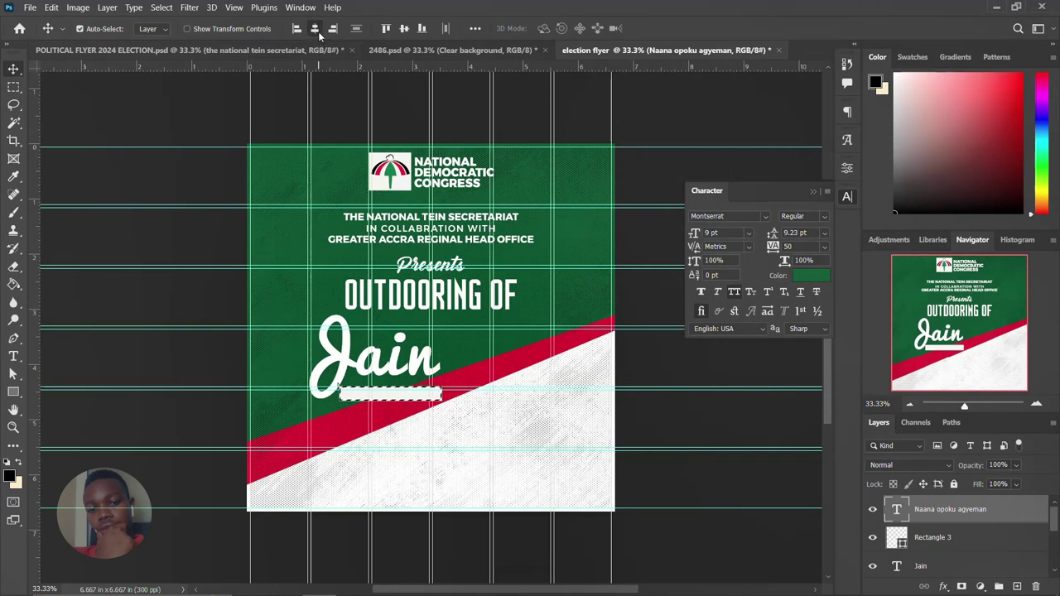
{"action": "left_click", "coordinate": [404, 28]}
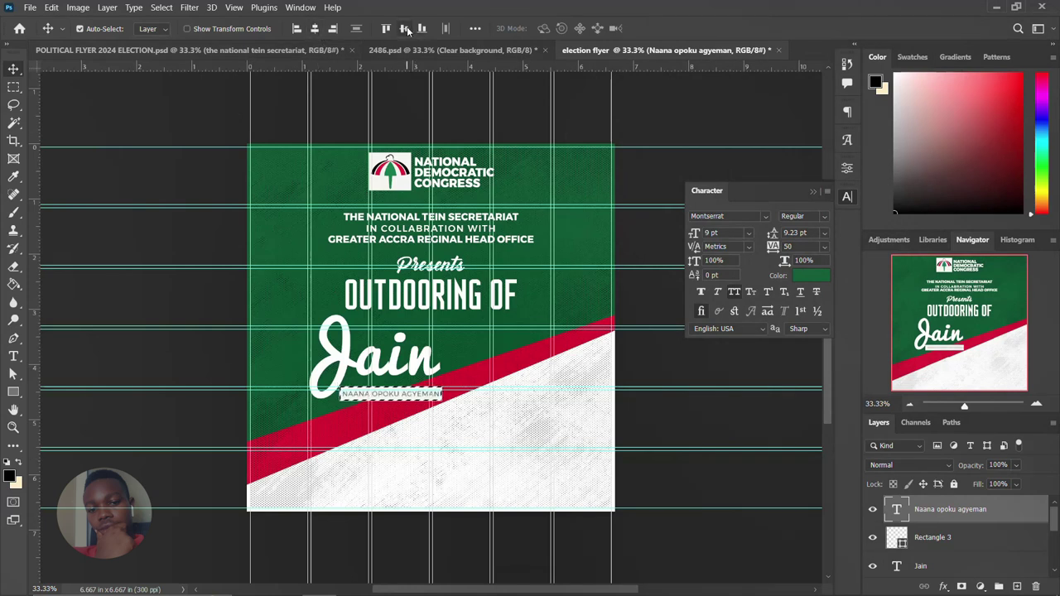
{"action": "key", "text": "ctrl+d"}
{"action": "left_click", "coordinate": [845, 198]}
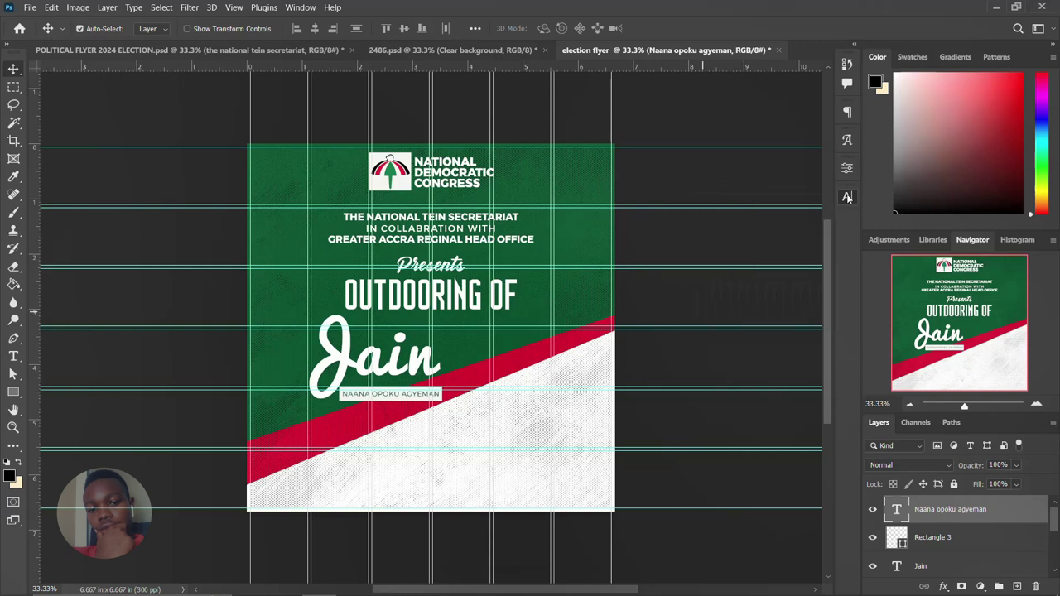
Scale the label and white bar together to about 90%, nudging them up and slightly right
{"action": "left_click", "coordinate": [928, 537], "text": "ctrl"}
{"action": "key", "text": "ctrl+t"}
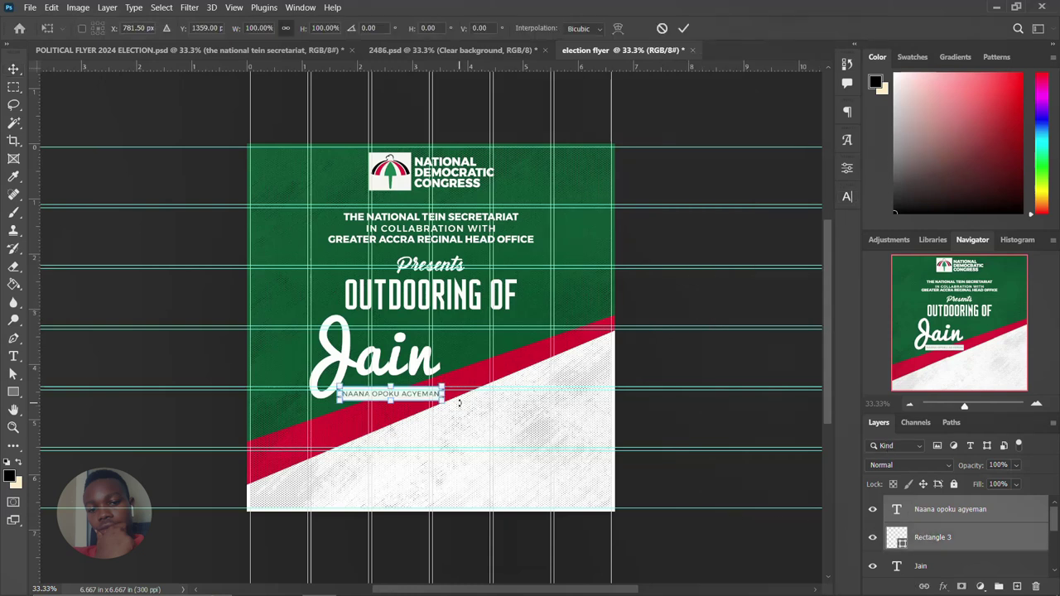
{"action": "left_click_drag", "start_coordinate": [441, 400], "coordinate": [433, 399]}
{"action": "key", "text": "Up"}
{"action": "key", "text": "Up"}
{"action": "key", "text": "Up"}
{"action": "key", "text": "Up"}
{"action": "key", "text": "Up"}
{"action": "key", "text": "Up"}
{"action": "key", "text": "Up"}
{"action": "key", "text": "Up"}
{"action": "key", "text": "Up"}
{"action": "key", "text": "Up"}
{"action": "key", "text": "Up"}
{"action": "key", "text": "Up"}
{"action": "key", "text": "Up"}
{"action": "key", "text": "Up"}
{"action": "key", "text": "Up"}
{"action": "key", "text": "Up"}
{"action": "key", "text": "Up"}
{"action": "key", "text": "Up"}
{"action": "key", "text": "Up"}
{"action": "key", "text": "Up"}
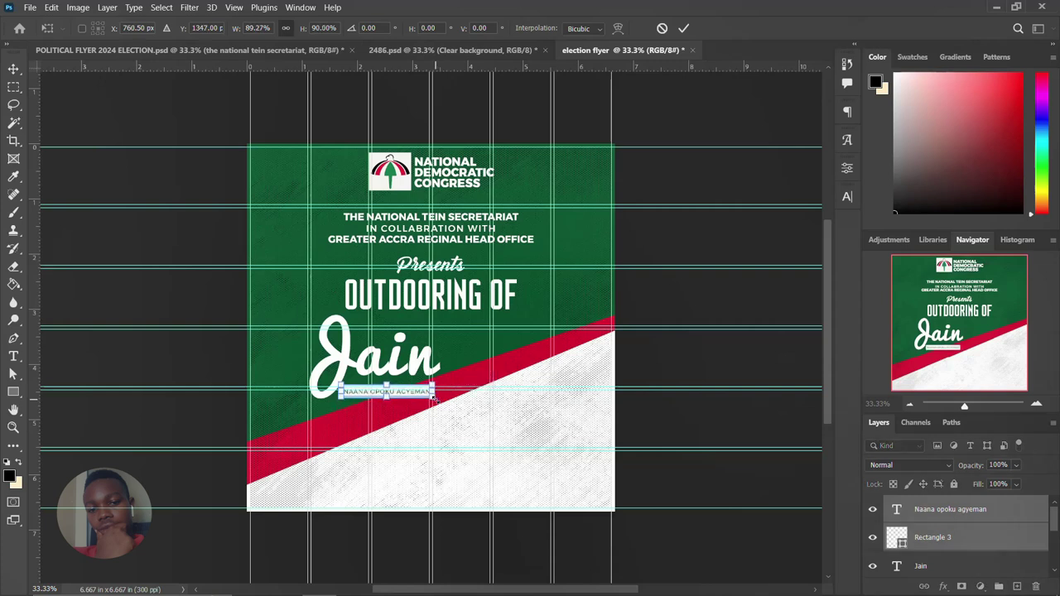
{"action": "key", "text": "Up"}
{"action": "key", "text": "Up"}
{"action": "key", "text": "Up"}
{"action": "key", "text": "Up"}
{"action": "key", "text": "Up"}
{"action": "key", "text": "Up"}
{"action": "key", "text": "Up"}
{"action": "key", "text": "Up"}
{"action": "key", "text": "Up"}
{"action": "key", "text": "Up"}
{"action": "key", "text": "Up"}
{"action": "key", "text": "Up"}
{"action": "key", "text": "Up"}
{"action": "key", "text": "Up"}
{"action": "key", "text": "Up"}
{"action": "key", "text": "Up"}
{"action": "key", "text": "Up"}
{"action": "key", "text": "Up"}
{"action": "key", "text": "Up"}
{"action": "key", "text": "Up"}
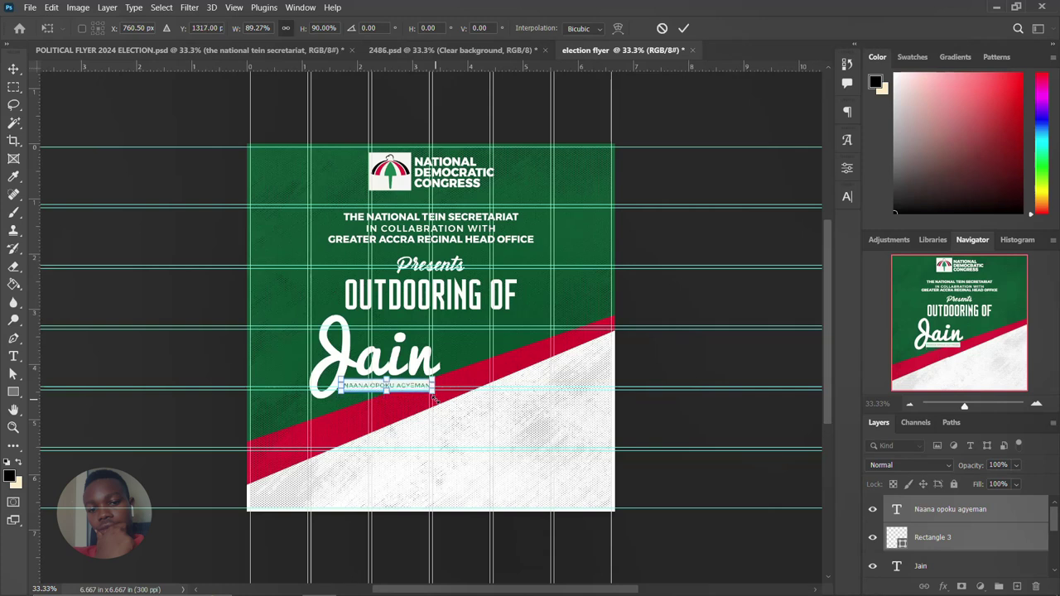
{"action": "key", "text": "Return"}
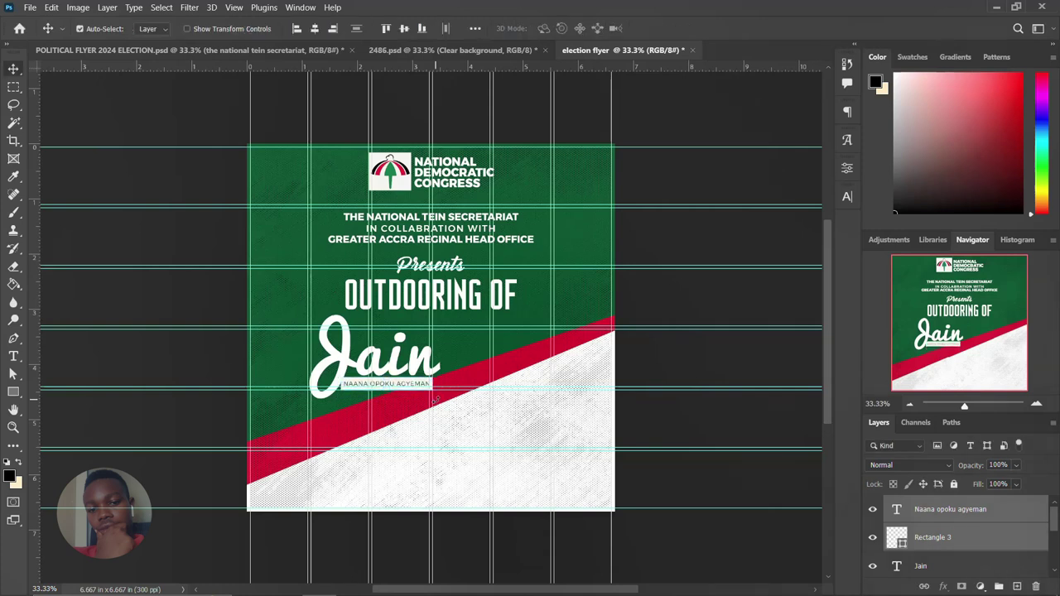
{"action": "key", "text": "Right"}
{"action": "key", "text": "Right"}
{"action": "key", "text": "Right"}
{"action": "key", "text": "Right"}
{"action": "key", "text": "Right"}
{"action": "key", "text": "Right"}
Group the script name, full-name label and Rectangle 3 layers as NAME
{"action": "scroll", "coordinate": [959, 538], "scroll_direction": "down", "scroll_amount": 2}
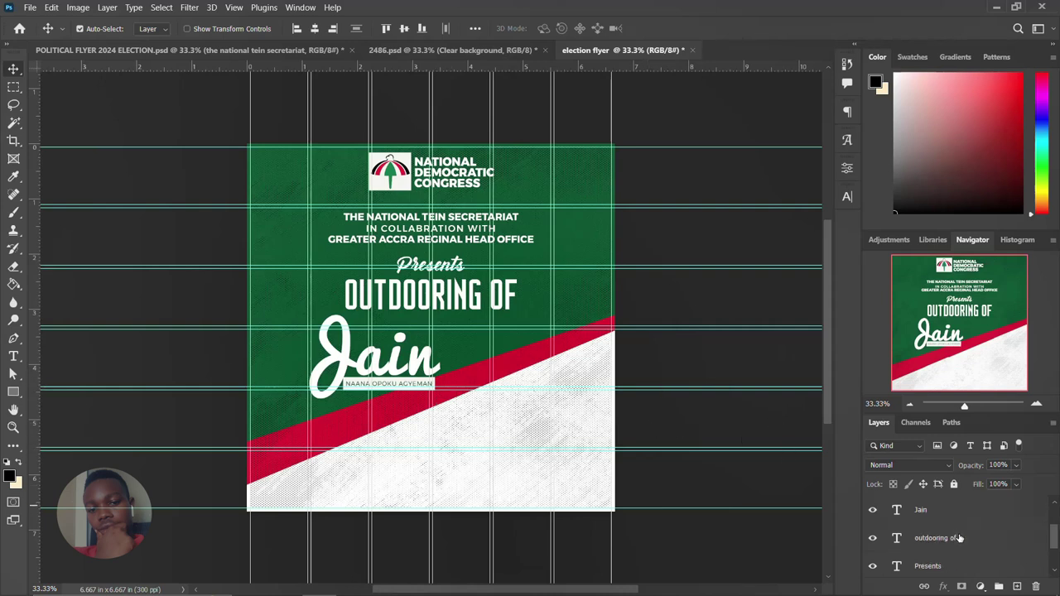
{"action": "scroll", "coordinate": [950, 551], "scroll_direction": "down", "scroll_amount": 2}
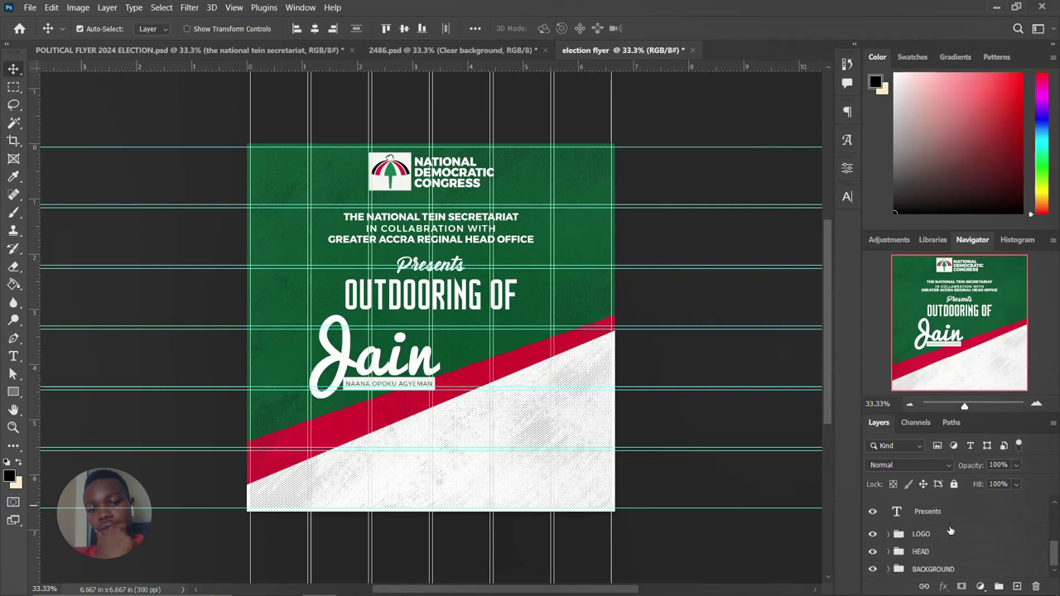
{"action": "left_click", "coordinate": [949, 517]}
{"action": "scroll", "coordinate": [950, 520], "scroll_direction": "up", "scroll_amount": 3}
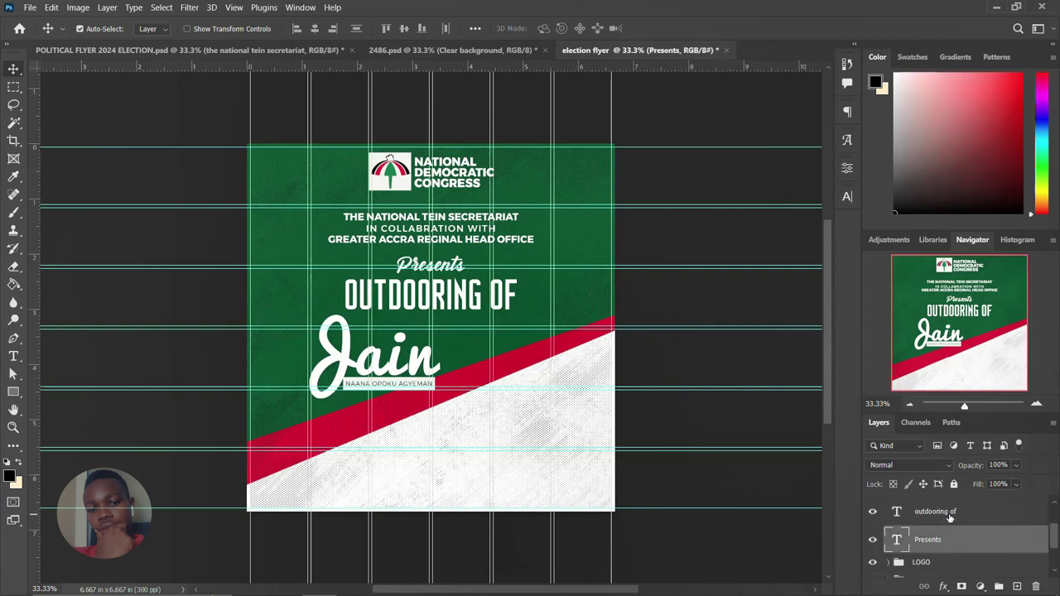
{"action": "left_click", "coordinate": [936, 540]}
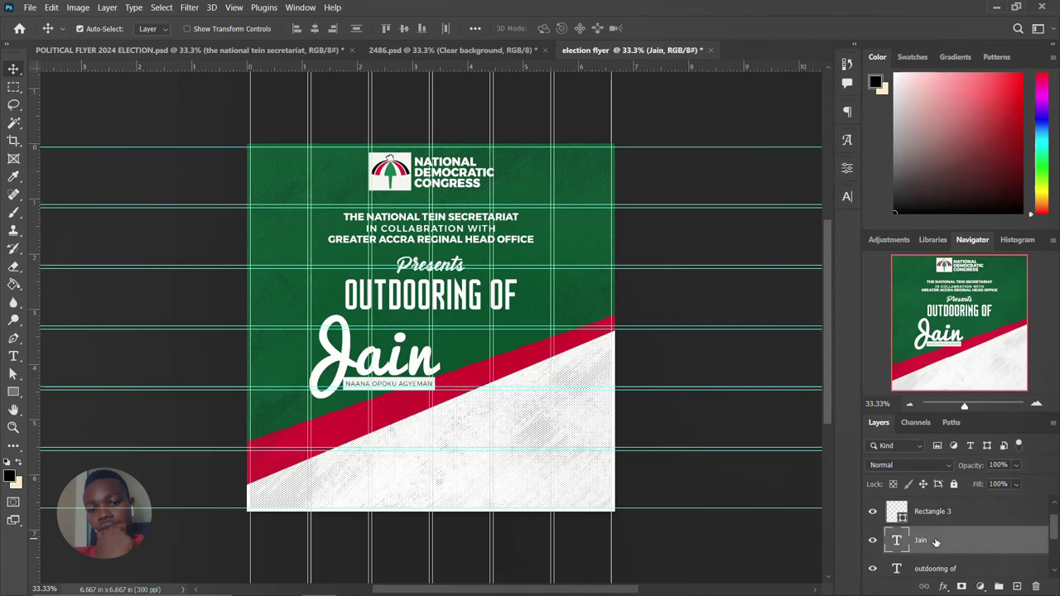
{"action": "scroll", "coordinate": [936, 540], "scroll_direction": "up", "scroll_amount": 1}
{"action": "left_click", "coordinate": [942, 511], "text": "shift"}
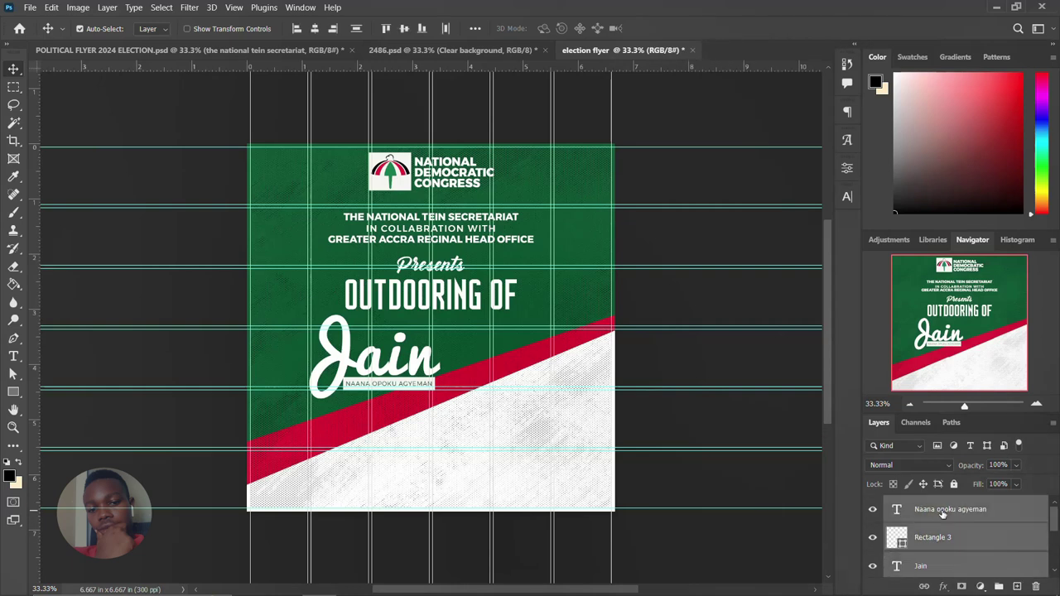
{"action": "key", "text": "ctrl+g"}
{"action": "double_click", "coordinate": [923, 504]}
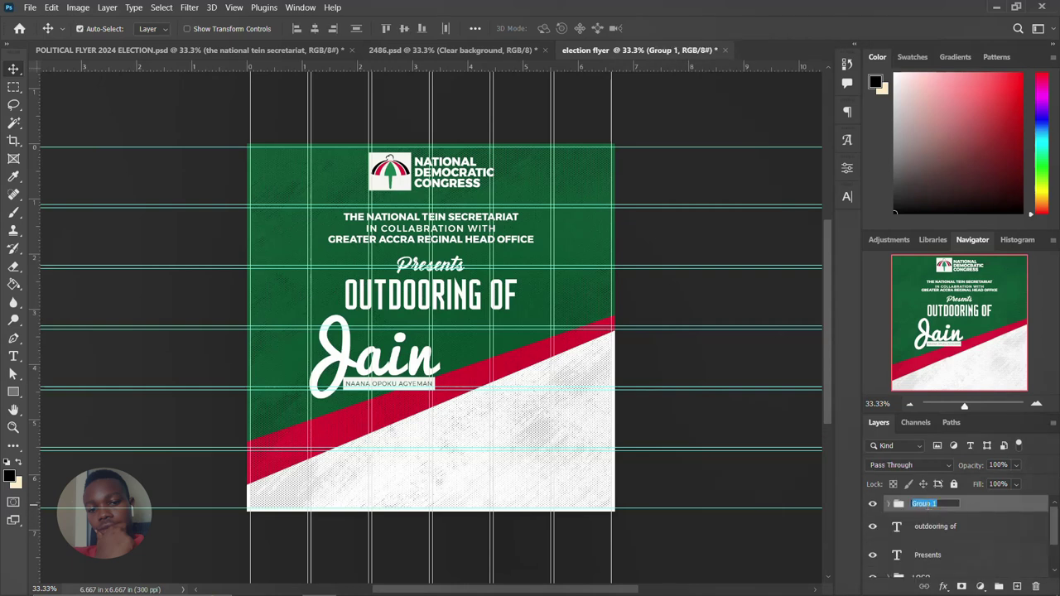
{"action": "type", "text": "NAME"}
{"action": "key", "text": "Return"}
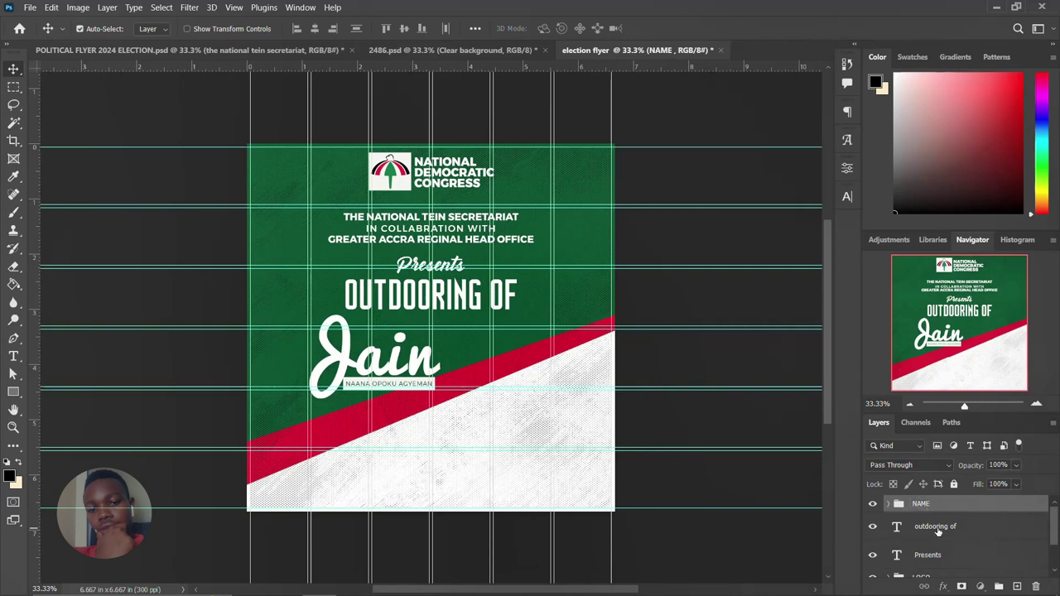
Group outdooring of and Presents as a visible OUTDOORING group, then open the flyer images folder
{"action": "left_click", "coordinate": [938, 530]}
{"action": "left_click", "coordinate": [938, 556], "text": "shift"}
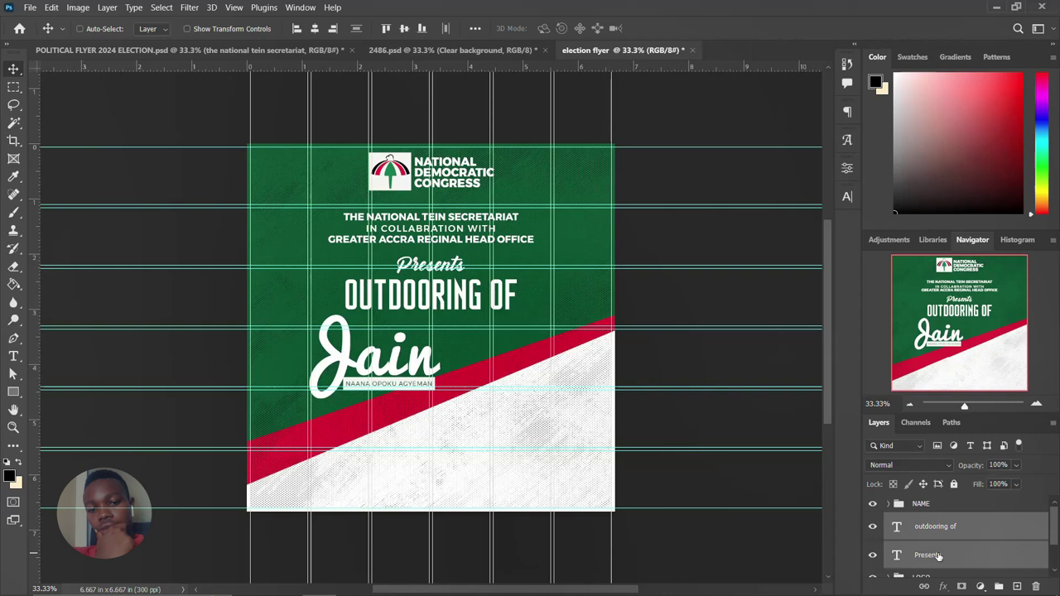
{"action": "key", "text": "ctrl+g"}
{"action": "double_click", "coordinate": [923, 520]}
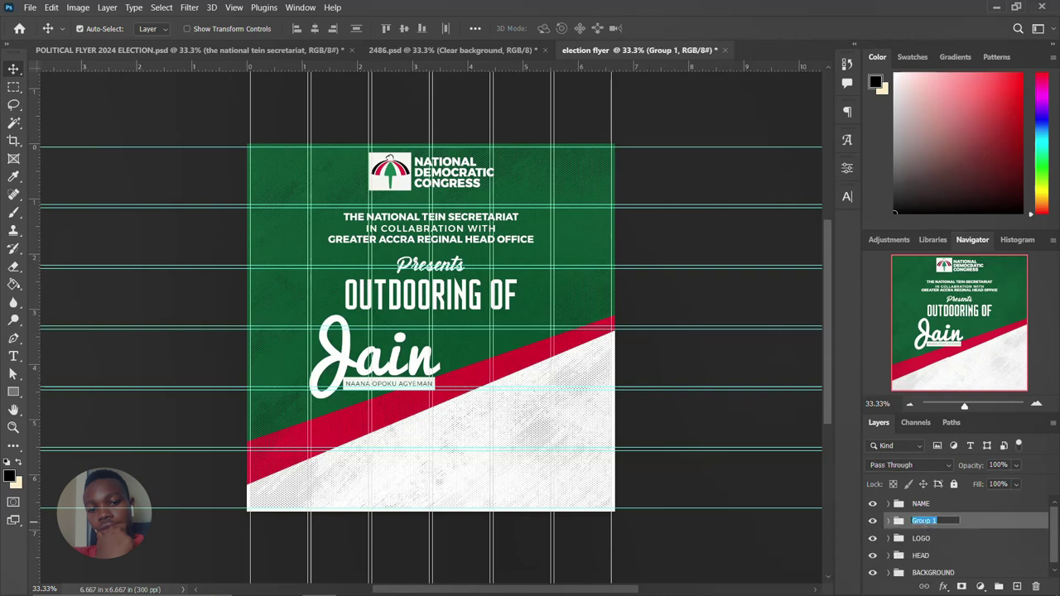
{"action": "type", "text": "OUT"}
{"action": "key", "text": "Return"}
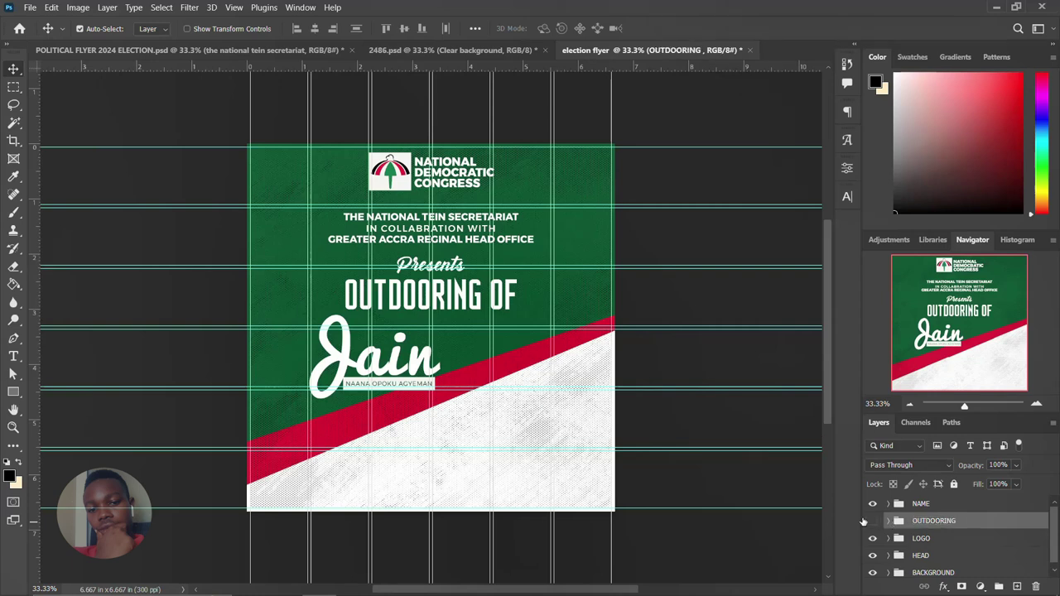
{"action": "left_click", "coordinate": [872, 521]}
{"action": "left_click", "coordinate": [933, 503]}
{"action": "left_click", "coordinate": [295, 584]}
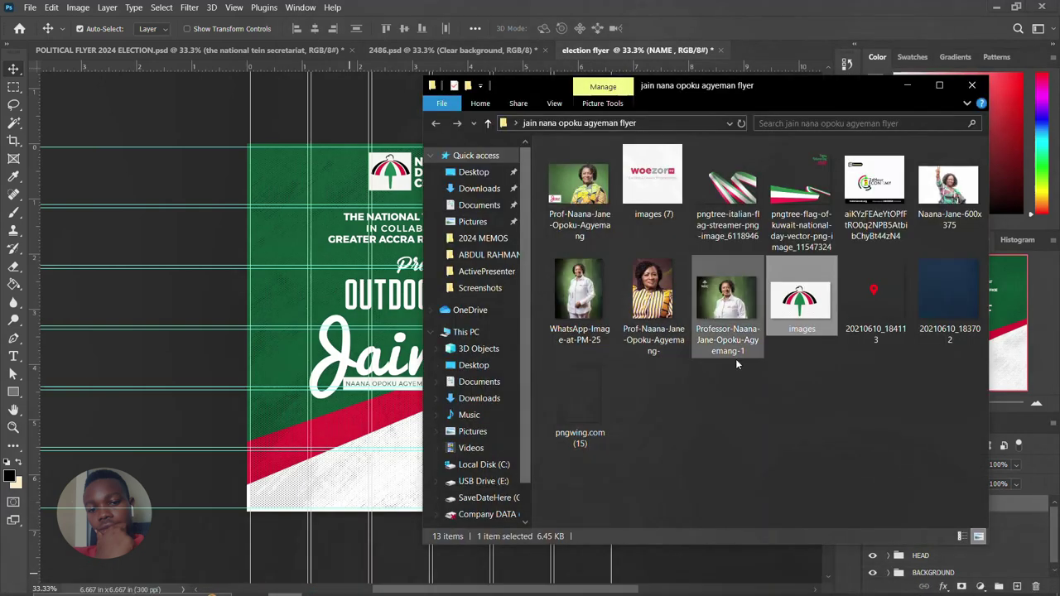
{"action": "left_click_drag", "start_coordinate": [732, 327], "coordinate": [355, 395]}
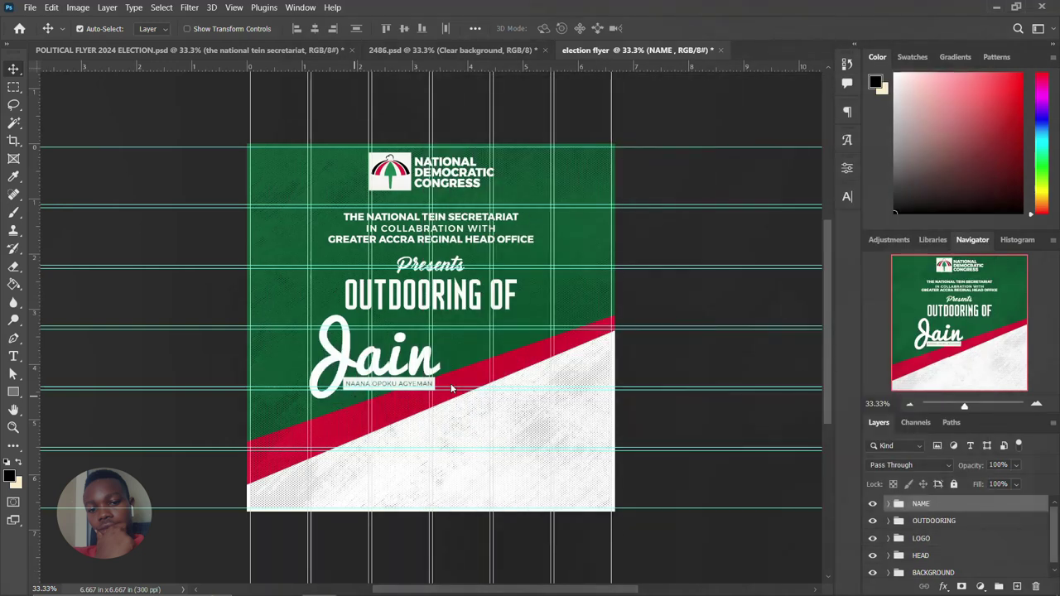
Place the candidate's portrait photo on the flyer and shift it up and left
{"action": "left_click_drag", "start_coordinate": [470, 406], "coordinate": [514, 441]}
{"action": "key", "text": "Return"}
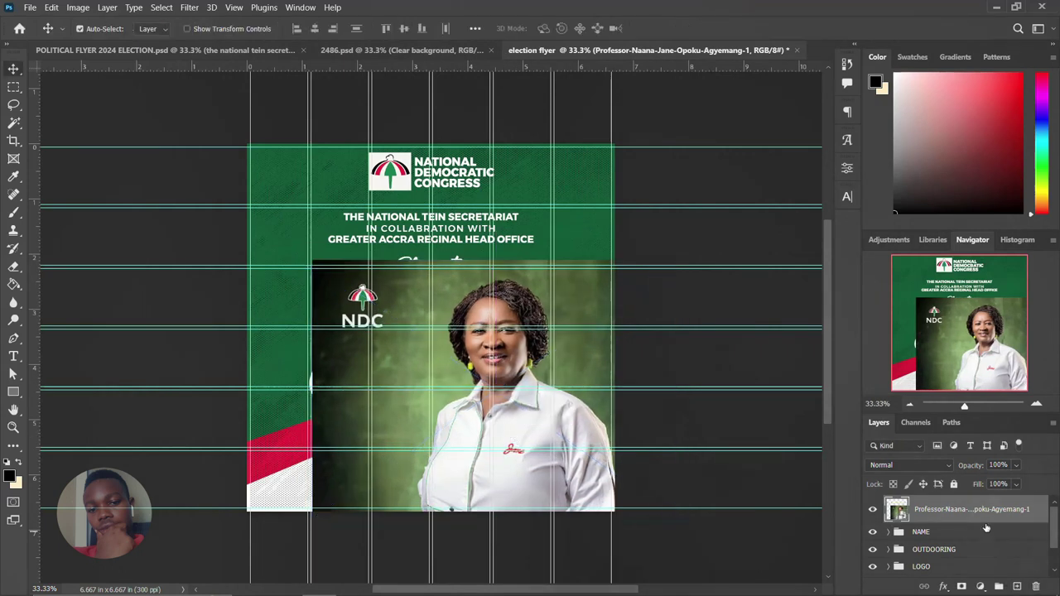
{"action": "left_click_drag", "start_coordinate": [513, 378], "coordinate": [494, 356]}
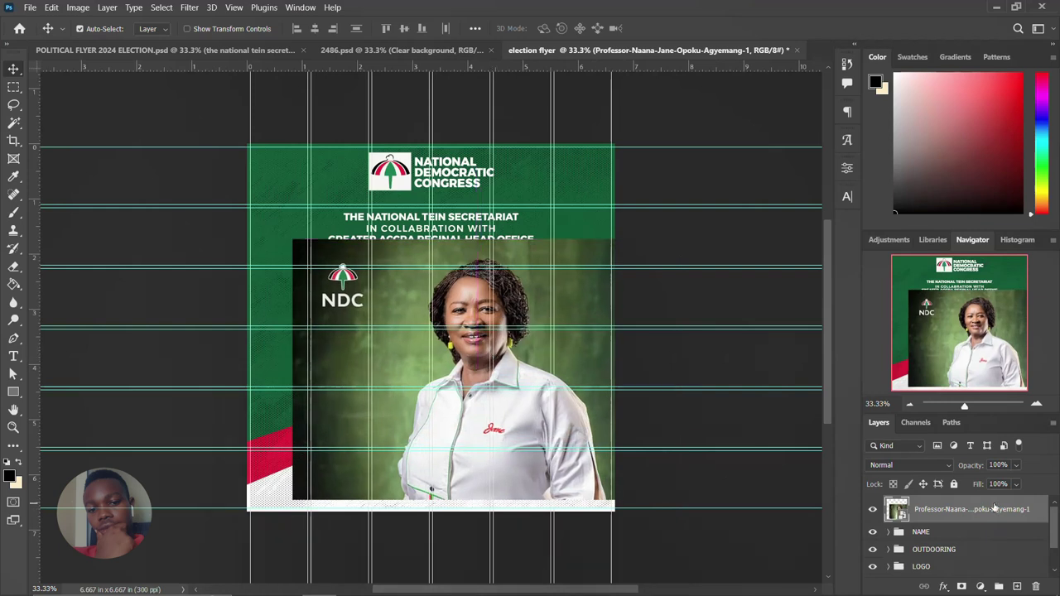
Rasterize the portrait layer, remove its background, and convert it to a smart object
{"action": "right_click", "coordinate": [994, 507]}
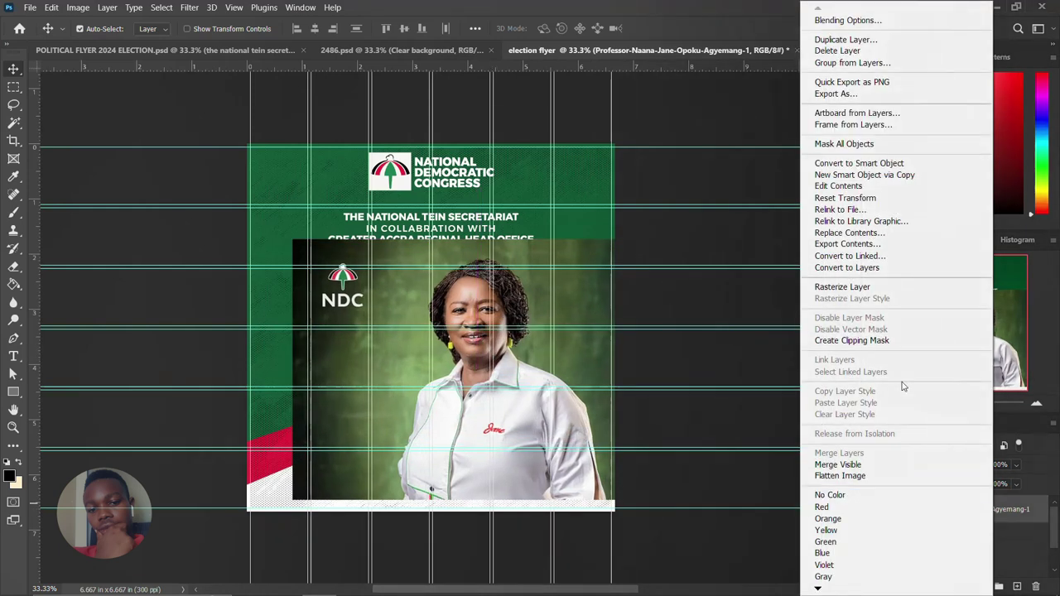
{"action": "left_click", "coordinate": [865, 288]}
{"action": "left_click", "coordinate": [846, 167]}
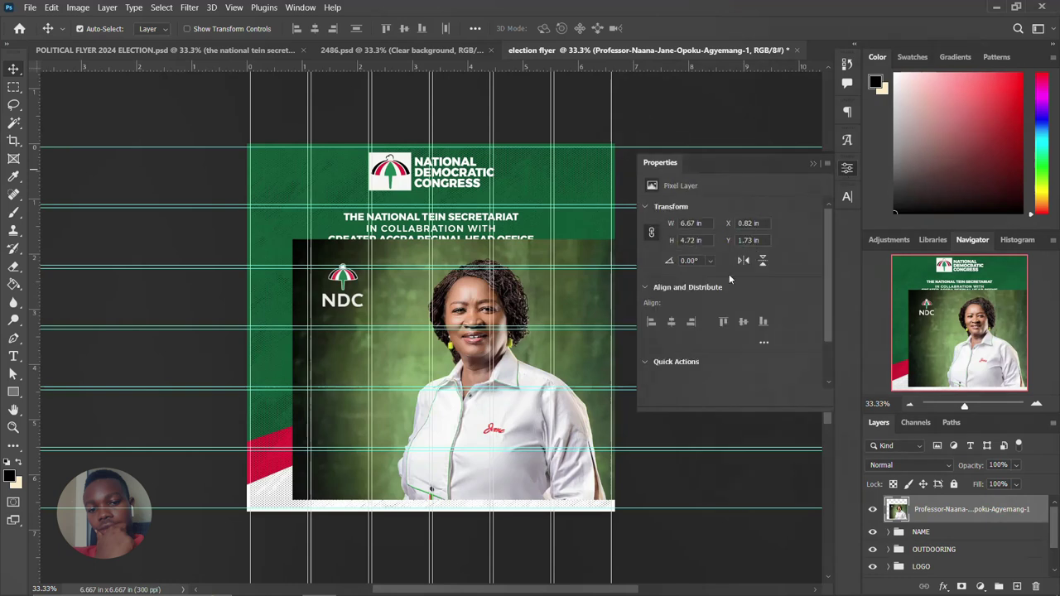
{"action": "scroll", "coordinate": [710, 352], "scroll_direction": "down", "scroll_amount": 2}
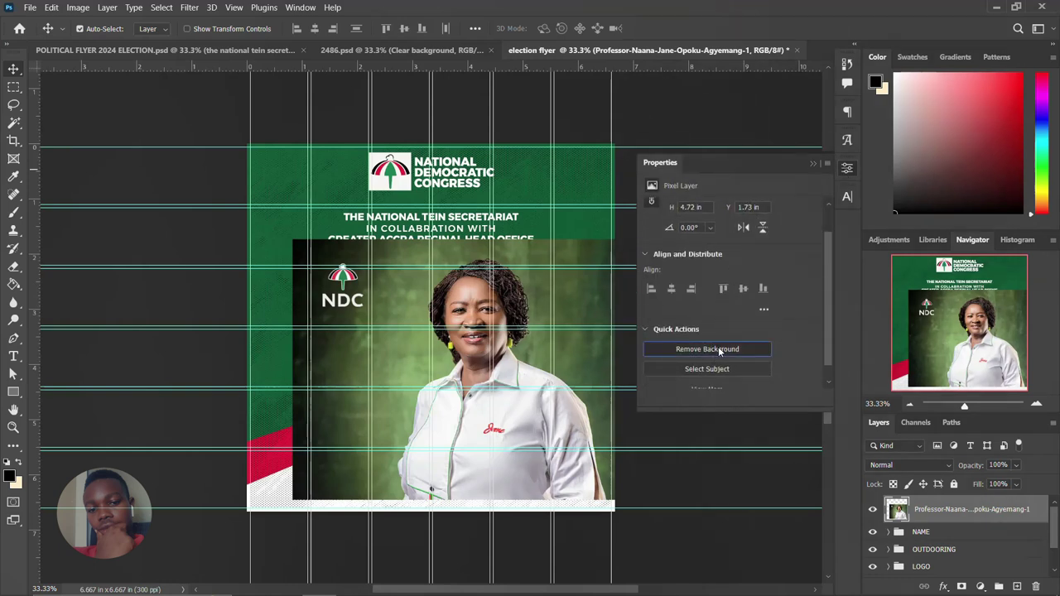
{"action": "left_click", "coordinate": [719, 352]}
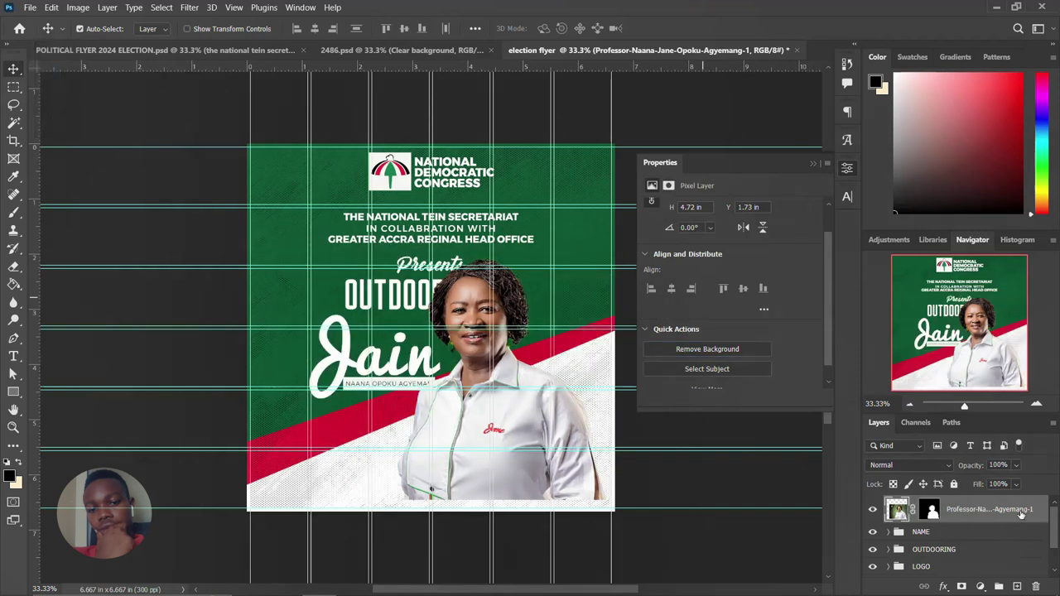
{"action": "right_click", "coordinate": [985, 509]}
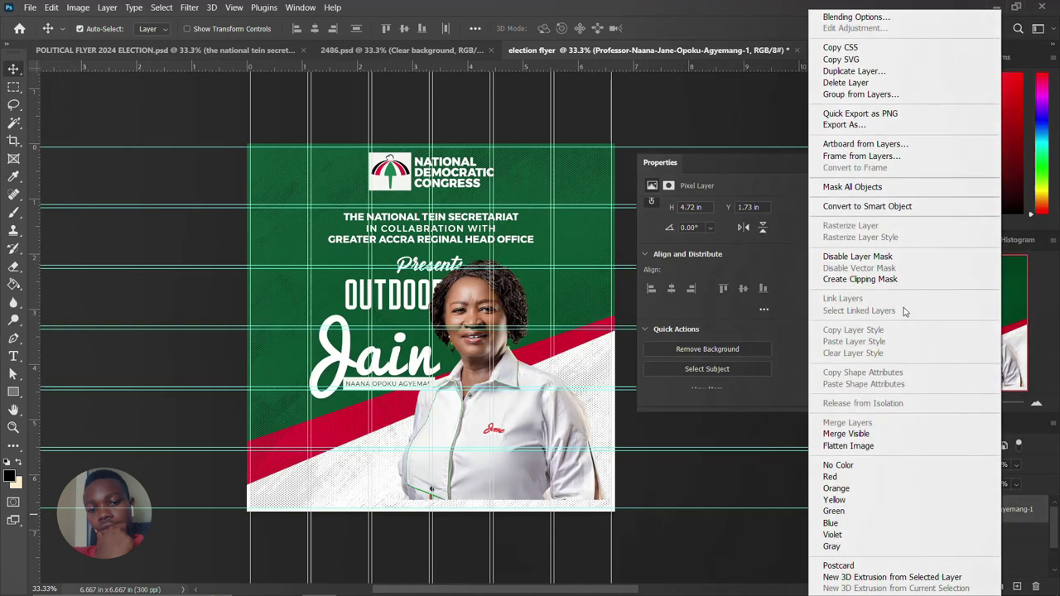
{"action": "left_click", "coordinate": [867, 214]}
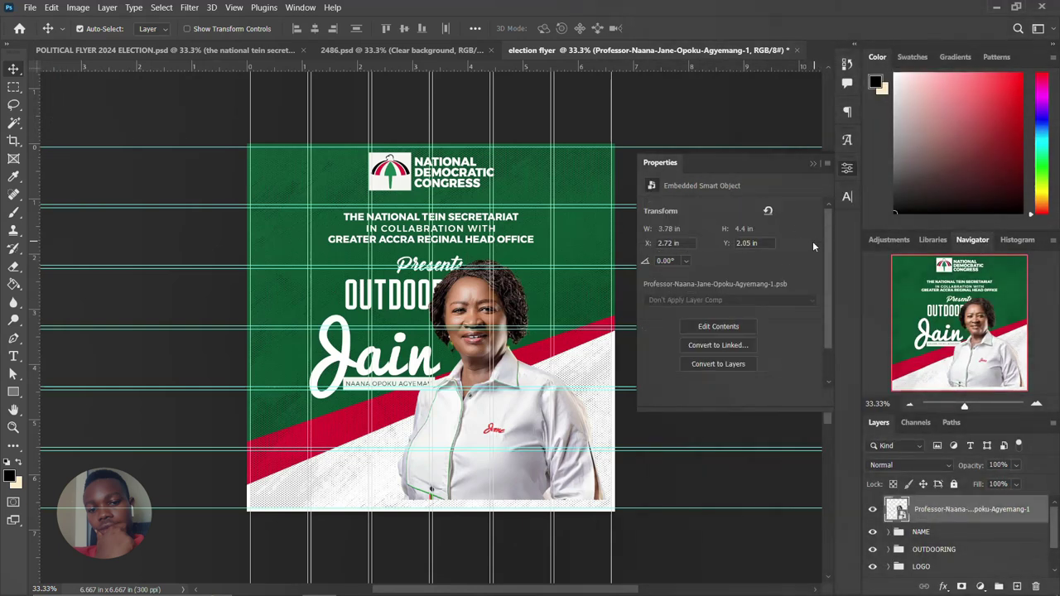
Shift the portrait right, scale it down slightly, and settle it lower on the flyer's bottom edge
{"action": "left_click", "coordinate": [848, 168]}
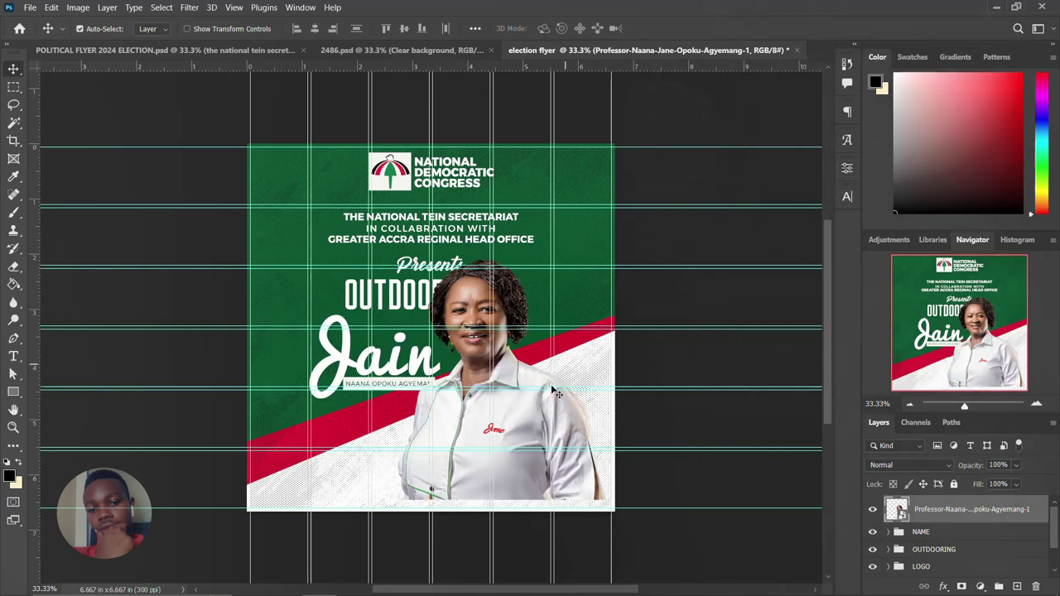
{"action": "left_click_drag", "start_coordinate": [495, 416], "coordinate": [514, 421]}
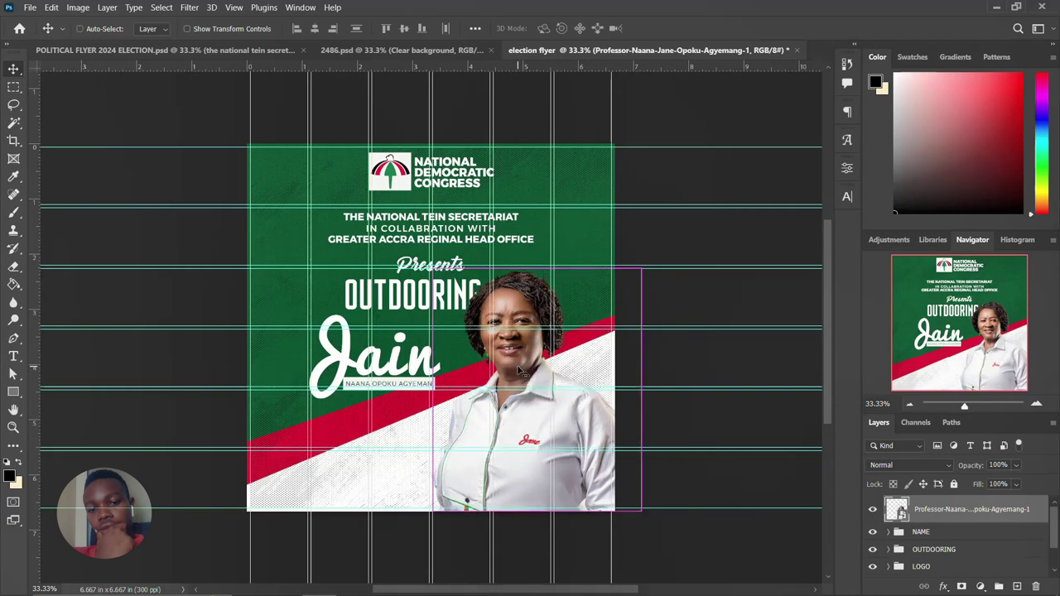
{"action": "key", "text": "ctrl+t"}
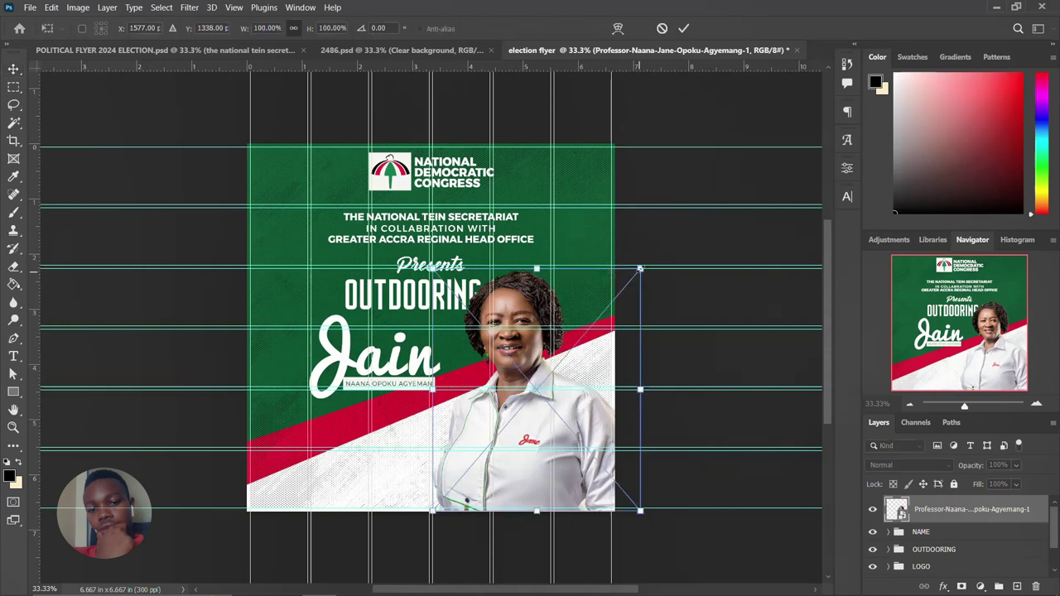
{"action": "left_click_drag", "start_coordinate": [640, 267], "coordinate": [631, 278]}
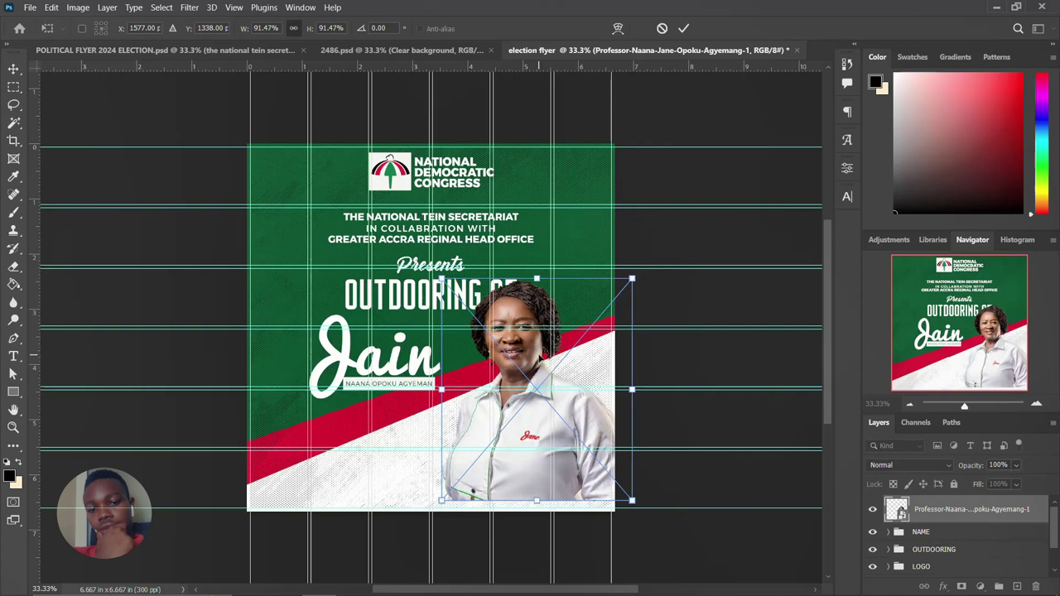
{"action": "left_click_drag", "start_coordinate": [536, 366], "coordinate": [534, 375]}
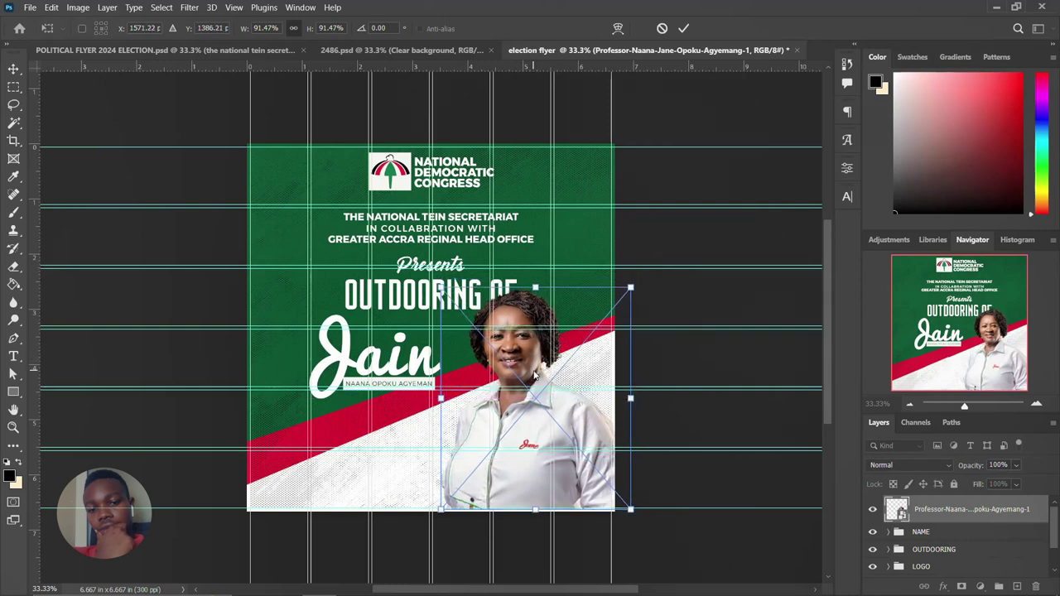
{"action": "key", "text": "Return"}
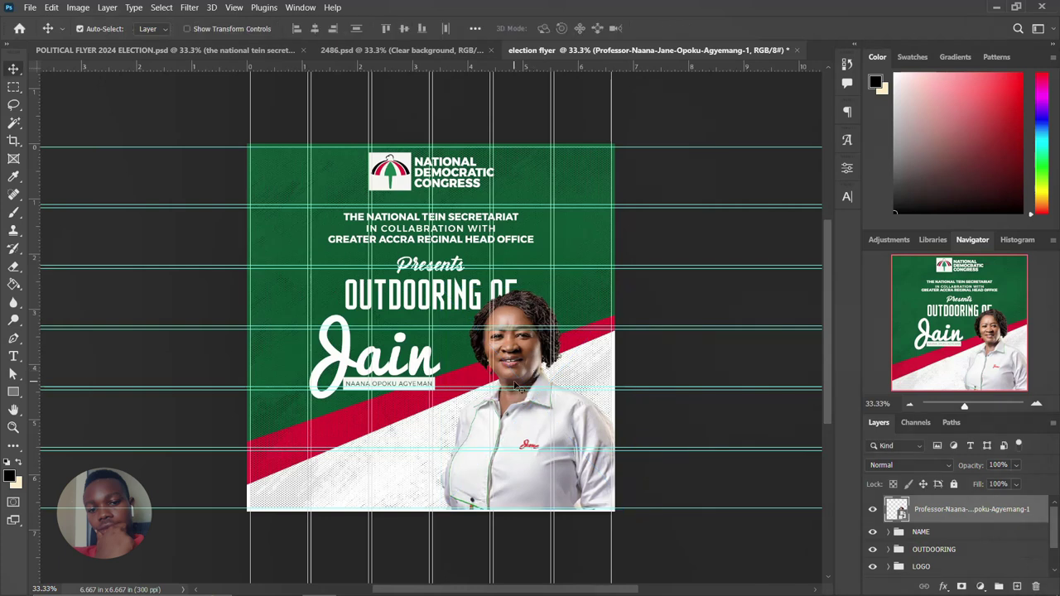
Nudge the green background rectangle two steps down the canvas
{"action": "left_click", "coordinate": [460, 358]}
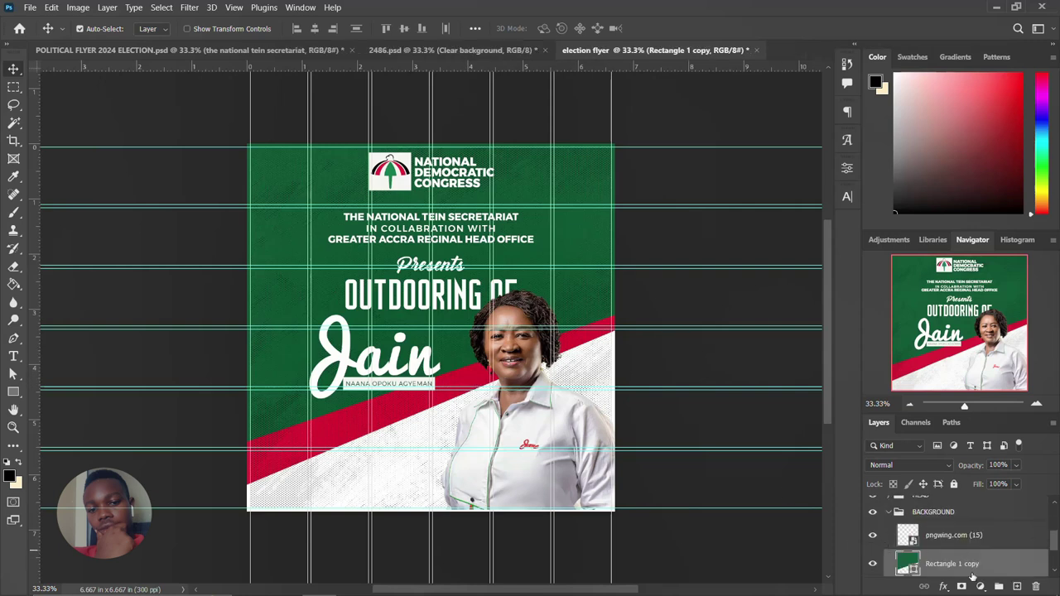
{"action": "key", "text": "Down"}
{"action": "key", "text": "Down"}
{"action": "key", "text": "Down"}
{"action": "key", "text": "Down"}
{"action": "key", "text": "Down"}
{"action": "key", "text": "Down"}
{"action": "key", "text": "Down"}
{"action": "key", "text": "Down"}
{"action": "key", "text": "Down"}
{"action": "key", "text": "Down"}
{"action": "key", "text": "Down"}
{"action": "key", "text": "Down"}
{"action": "key", "text": "Down"}
{"action": "key", "text": "Down"}
{"action": "key", "text": "Down"}
{"action": "key", "text": "Down"}
{"action": "key", "text": "Down"}
{"action": "key", "text": "Down"}
{"action": "key", "text": "Down"}
{"action": "key", "text": "Down"}
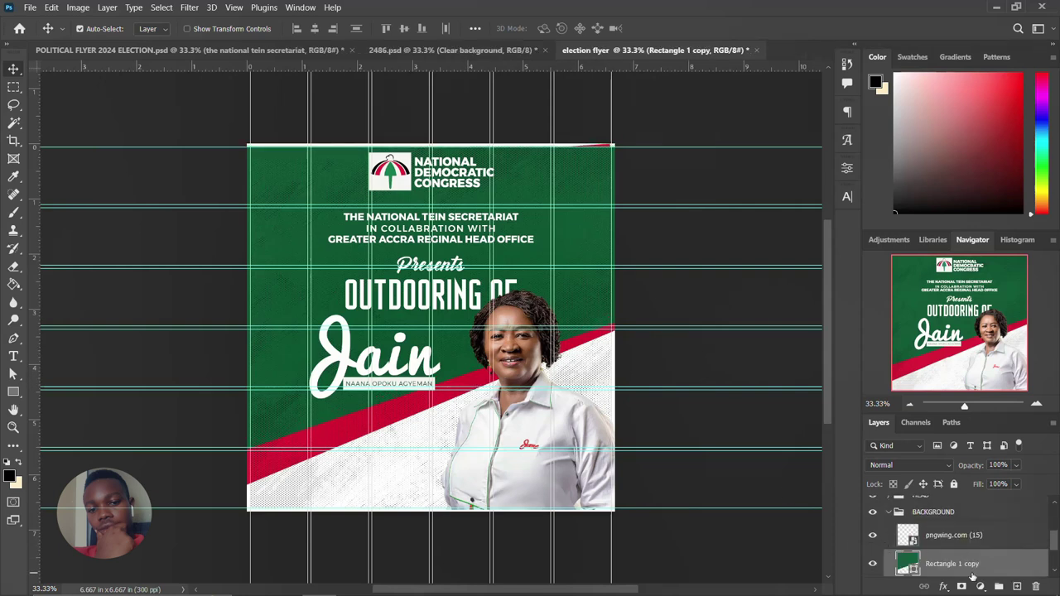
{"action": "key", "text": "Down"}
{"action": "key", "text": "Down"}
{"action": "key", "text": "Down"}
{"action": "key", "text": "Down"}
{"action": "key", "text": "Down"}
{"action": "key", "text": "Down"}
{"action": "key", "text": "Down"}
{"action": "key", "text": "Down"}
{"action": "key", "text": "Down"}
{"action": "key", "text": "Down"}
{"action": "key", "text": "Down"}
{"action": "key", "text": "Down"}
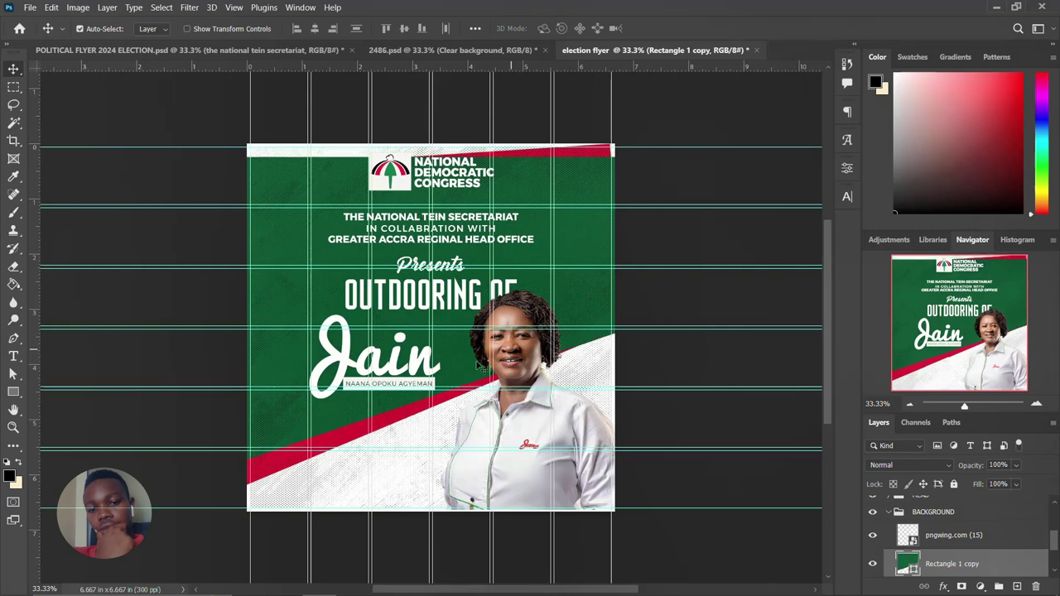
Select the script name and exit Free Transform without changing it
{"action": "left_click", "coordinate": [358, 318]}
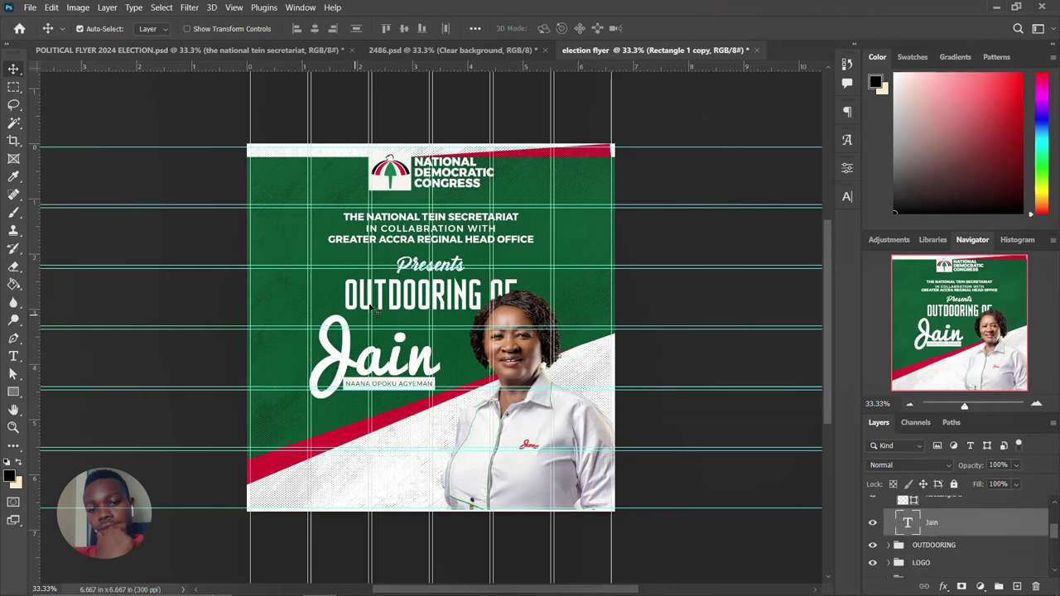
{"action": "key", "text": "ctrl+t"}
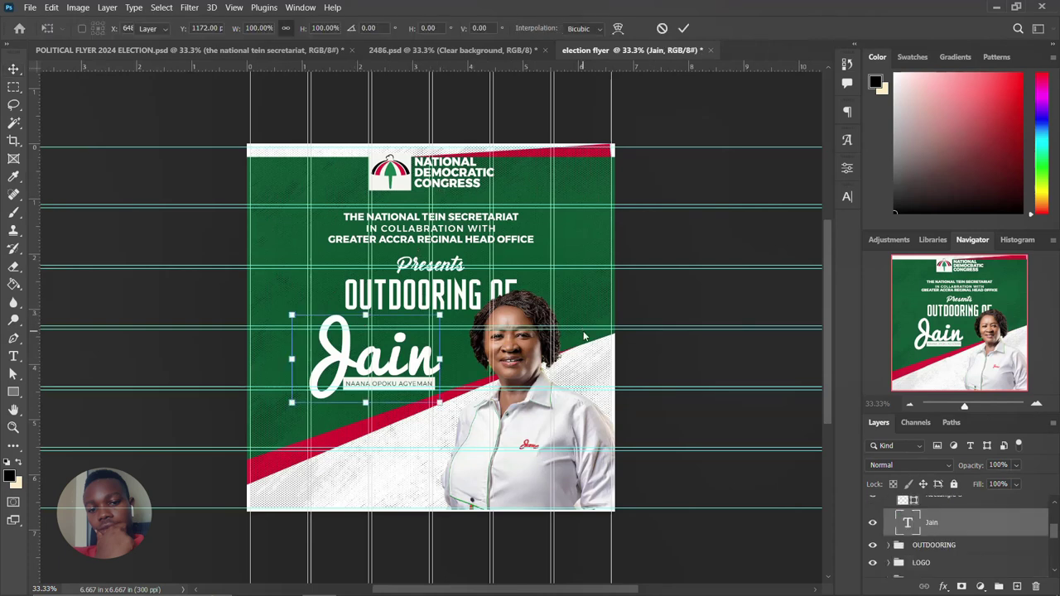
{"action": "key", "text": "Return"}
{"action": "scroll", "coordinate": [980, 540], "scroll_direction": "down", "scroll_amount": 5}
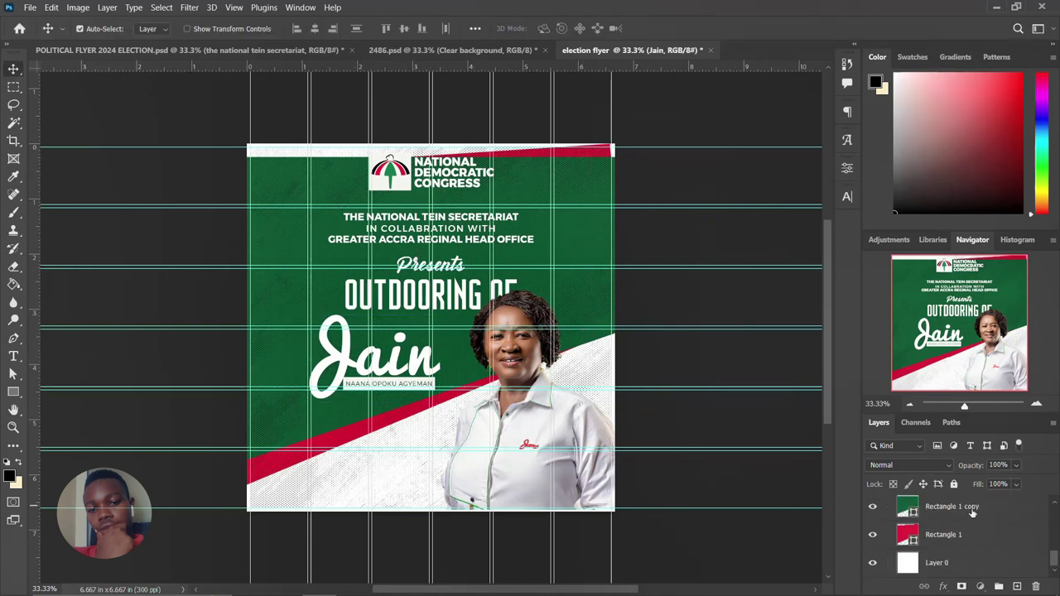
Stretch the green rectangle up to the flyer's top edge, then select the red Rectangle 1 layer
{"action": "left_click", "coordinate": [973, 511]}
{"action": "key", "text": "ctrl+t"}
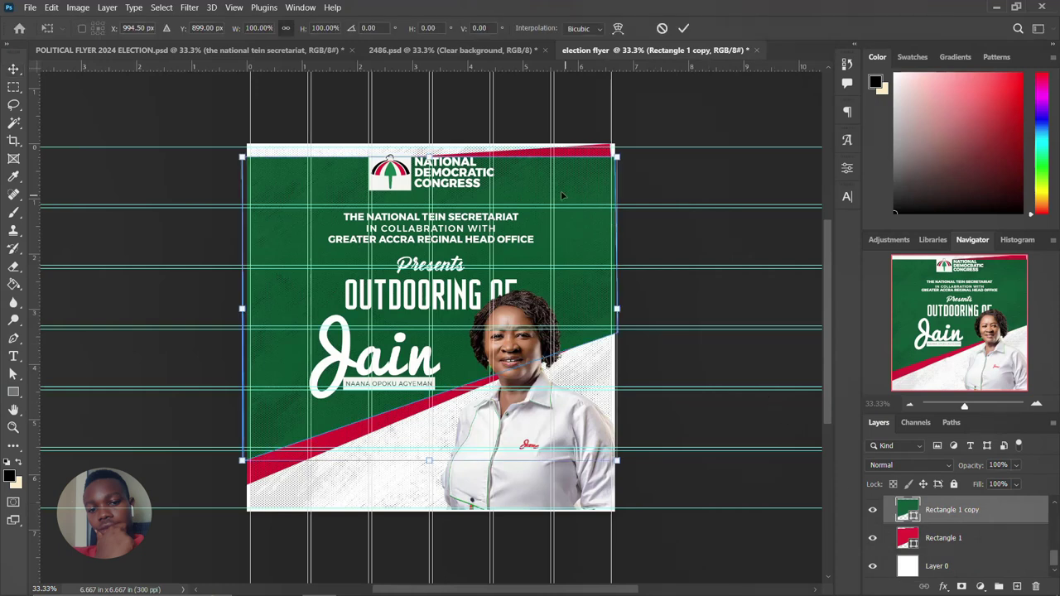
{"action": "left_click_drag", "start_coordinate": [430, 153], "coordinate": [440, 127]}
{"action": "key", "text": "Return"}
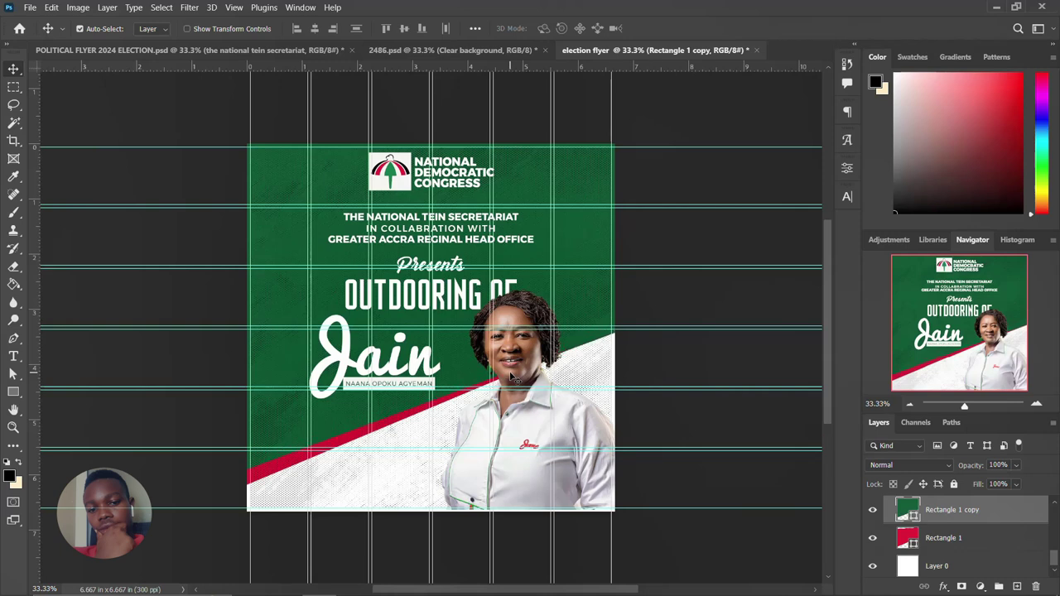
{"action": "left_click", "coordinate": [947, 536]}
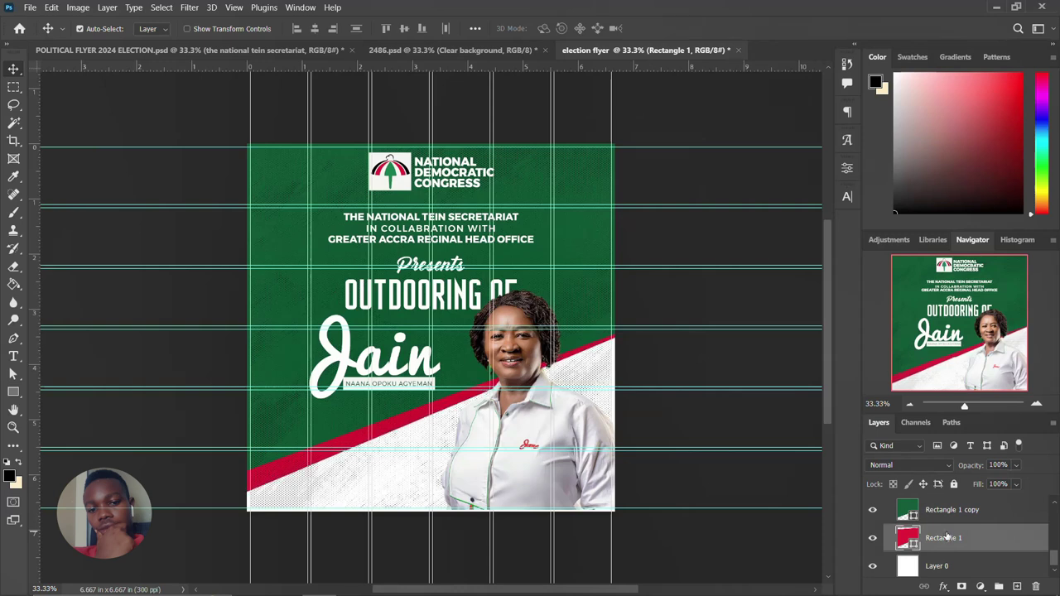
{"action": "scroll", "coordinate": [944, 538], "scroll_direction": "up", "scroll_amount": 3}
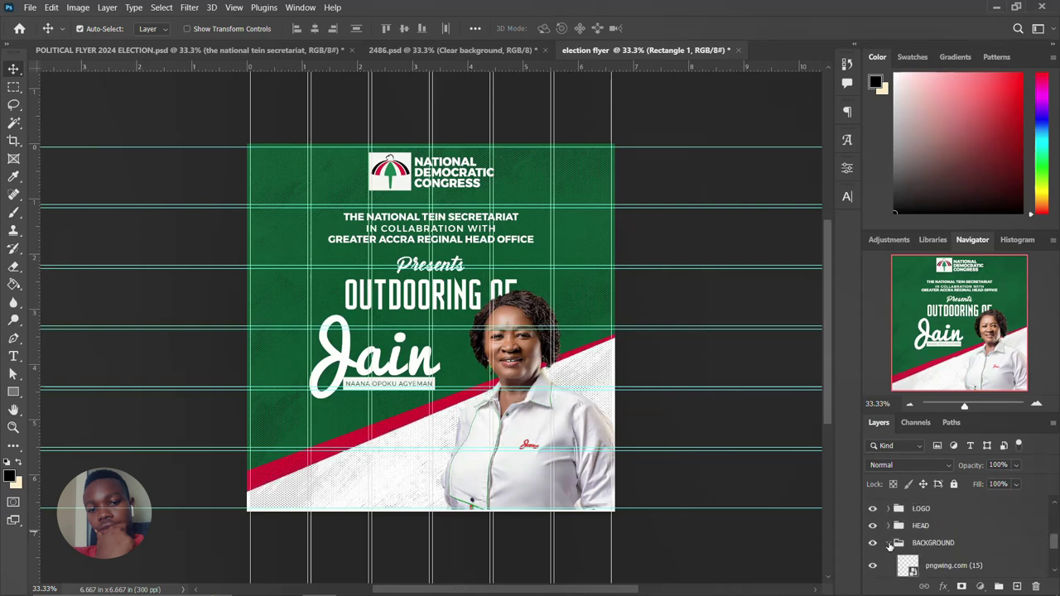
Collapse the BACKGROUND group in the Layers panel
{"action": "left_click", "coordinate": [889, 544]}
{"action": "scroll", "coordinate": [924, 528], "scroll_direction": "up", "scroll_amount": 1}
{"action": "scroll", "coordinate": [924, 528], "scroll_direction": "down", "scroll_amount": 1}
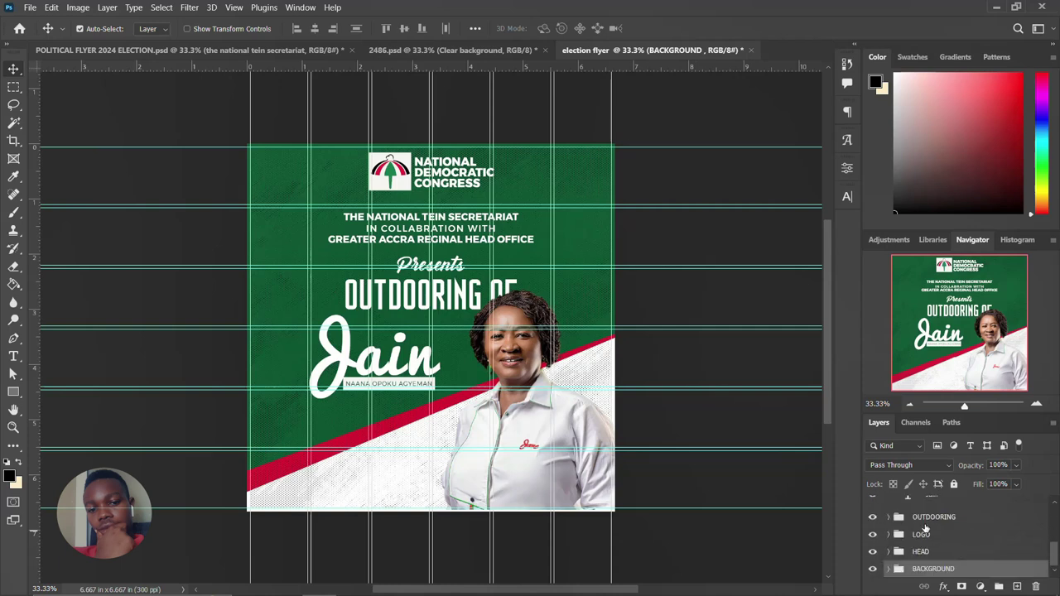
{"action": "scroll", "coordinate": [926, 531], "scroll_direction": "up", "scroll_amount": 1}
{"action": "scroll", "coordinate": [926, 532], "scroll_direction": "up", "scroll_amount": 1}
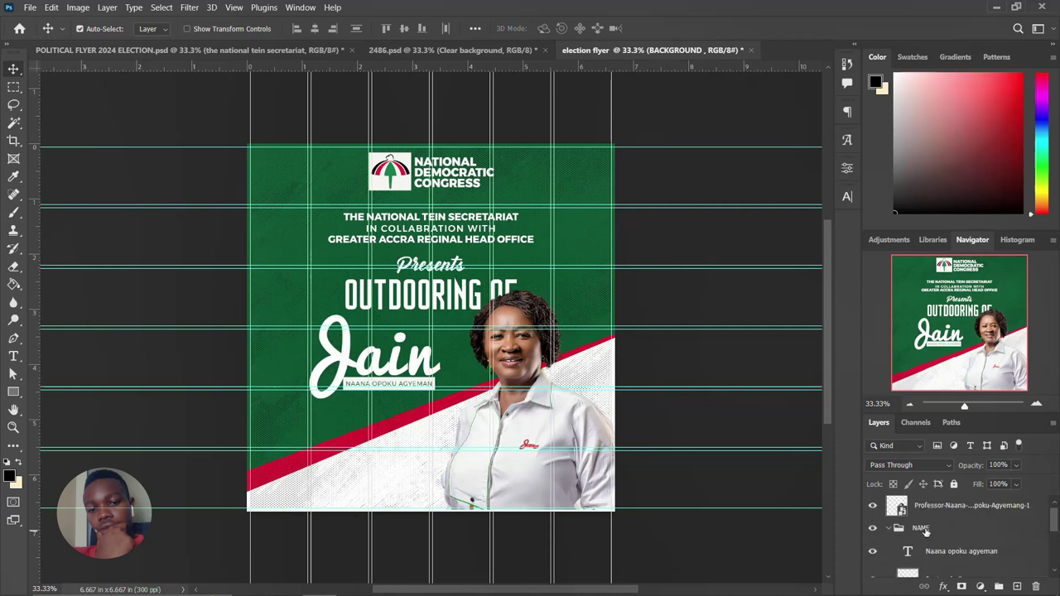
Collapse and select the NAME group, then nudge it right three Shift+Right steps
{"action": "left_click", "coordinate": [890, 527]}
{"action": "left_click", "coordinate": [921, 529]}
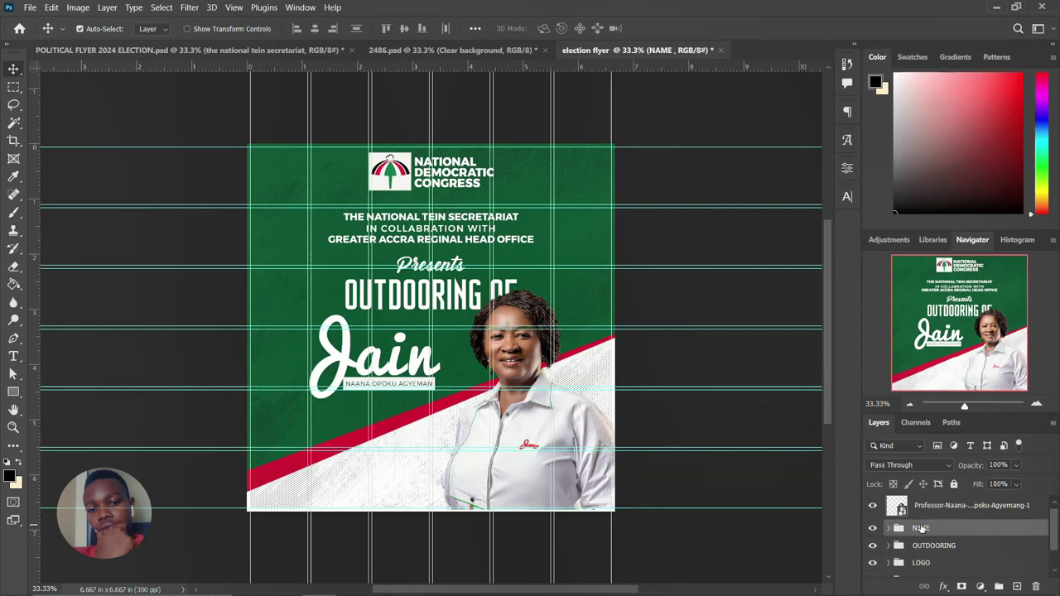
{"action": "key", "text": "shift+Right"}
{"action": "key", "text": "shift+Right"}
{"action": "key", "text": "shift+Right"}
{"action": "key", "text": "shift+Right"}
{"action": "key", "text": "shift+Right"}
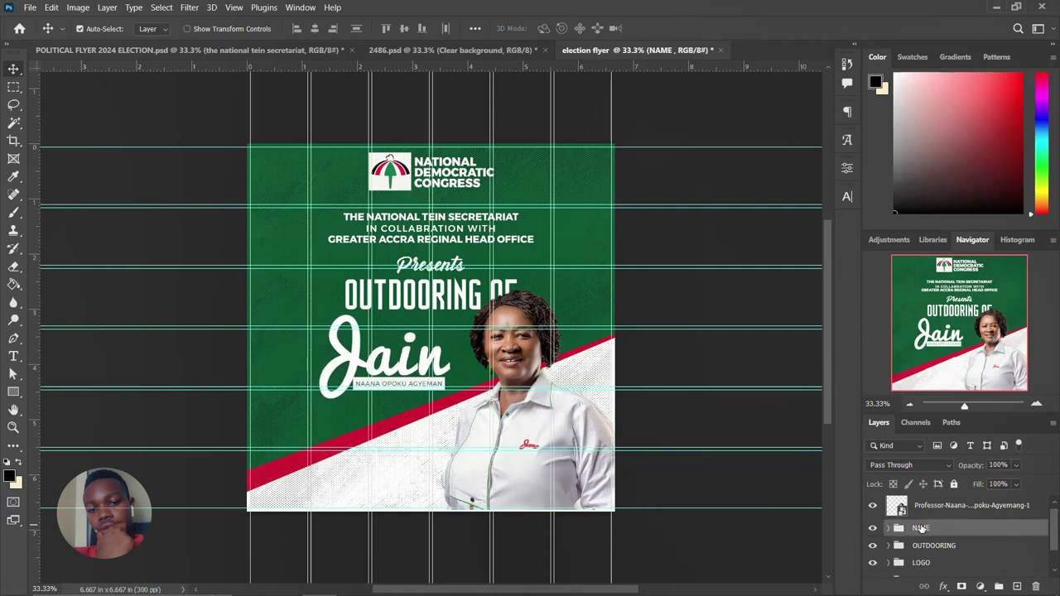
{"action": "key", "text": "shift+Right"}
{"action": "key", "text": "shift+Right"}
{"action": "key", "text": "shift+Right"}
{"action": "key", "text": "shift+Right"}
{"action": "key", "text": "shift+Right"}
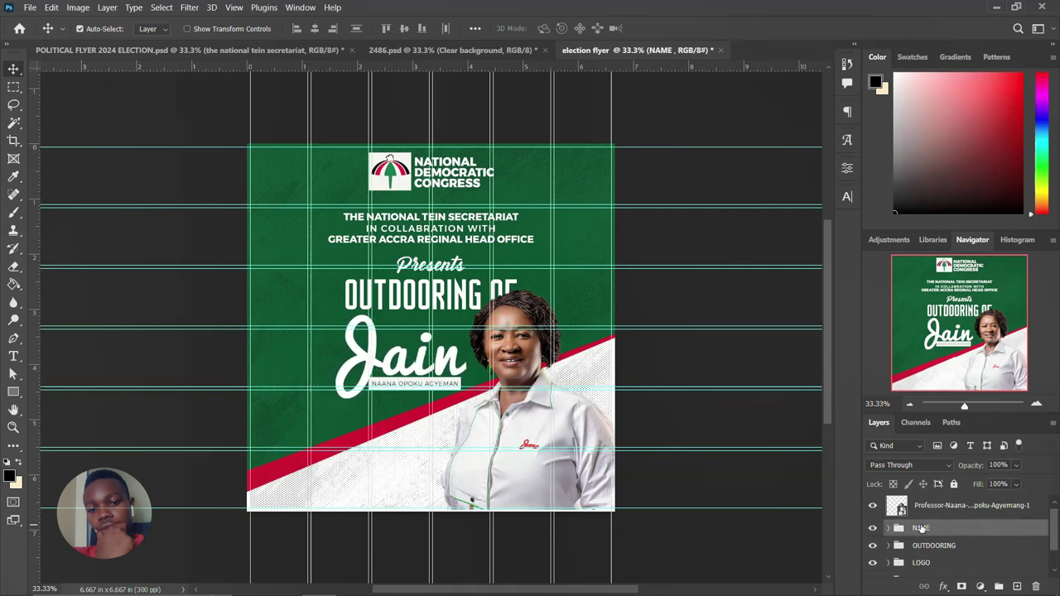
{"action": "key", "text": "shift+Right"}
{"action": "key", "text": "shift+Right"}
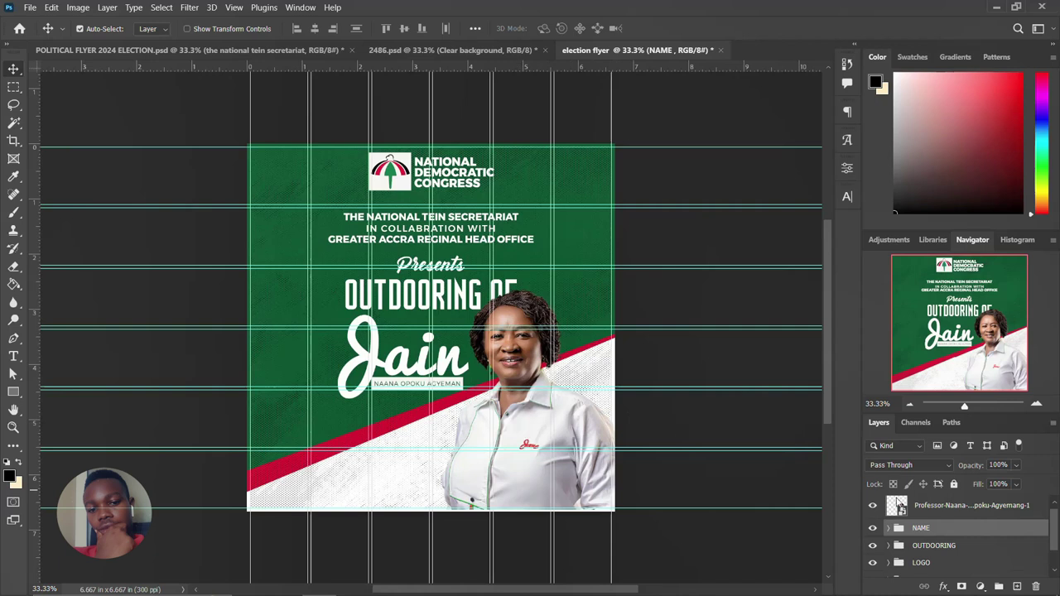
Group the candidate photo layer, name the group IMAGE, and toggle its visibility to check it
{"action": "left_click", "coordinate": [926, 508]}
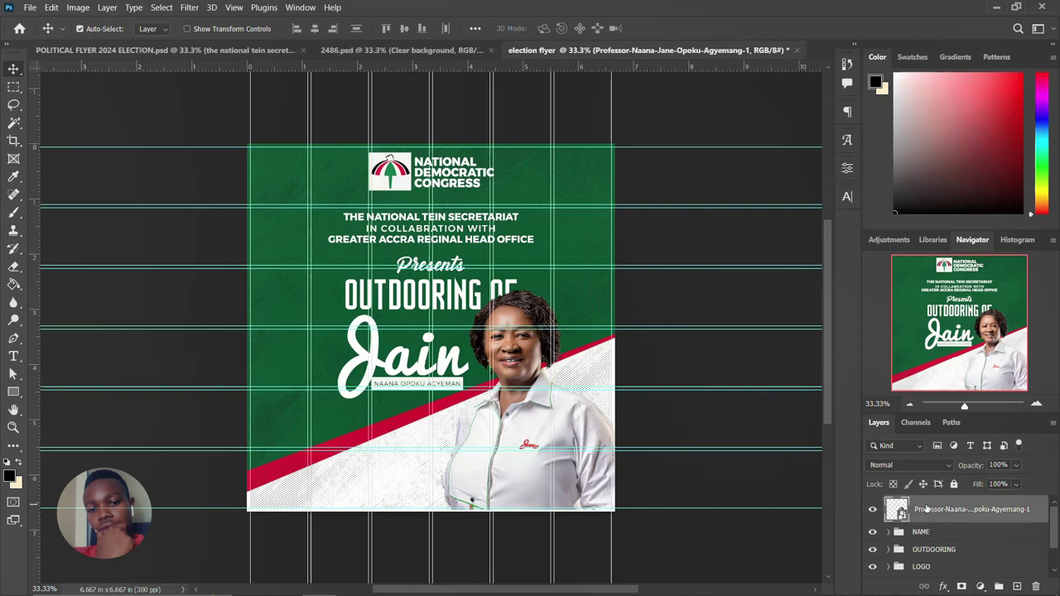
{"action": "key", "text": "ctrl+g"}
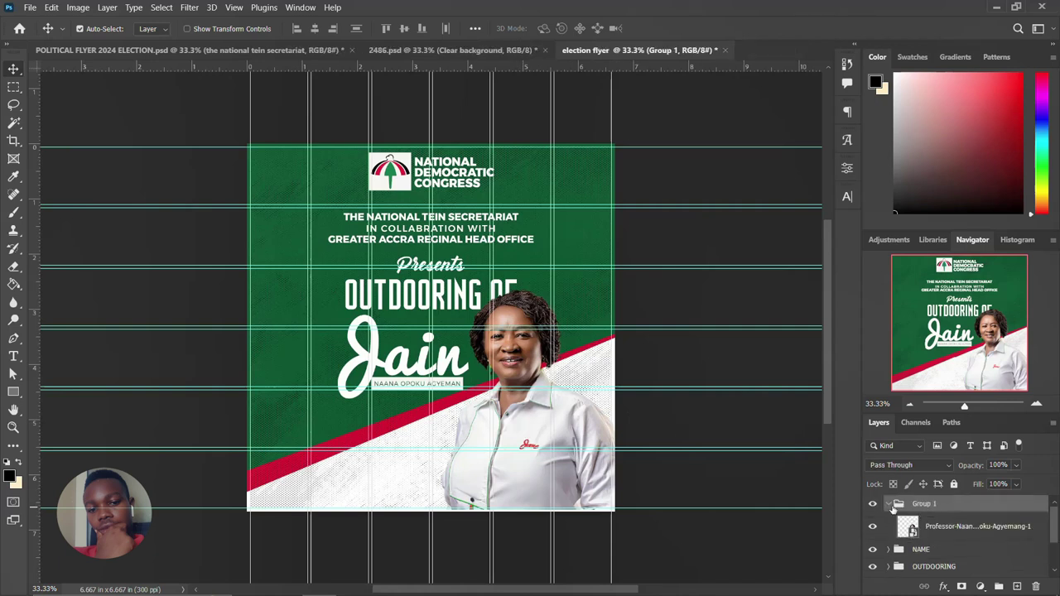
{"action": "left_click", "coordinate": [889, 503]}
{"action": "double_click", "coordinate": [922, 504]}
{"action": "type", "text": "P"}
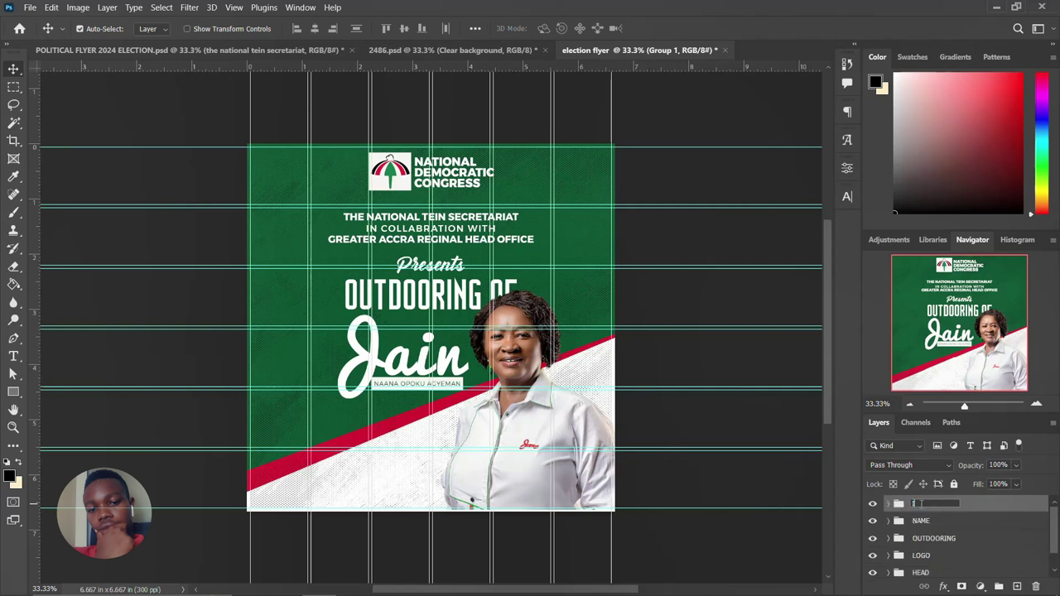
{"action": "type", "text": "MAGE"}
{"action": "key", "text": "Return"}
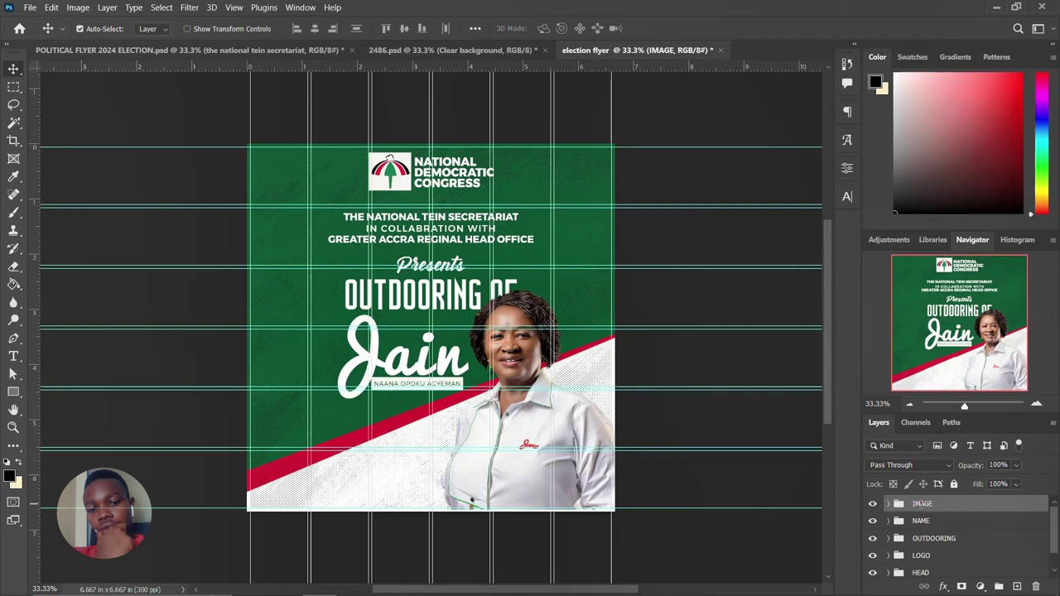
{"action": "left_click", "coordinate": [873, 504]}
{"action": "left_click", "coordinate": [872, 505]}
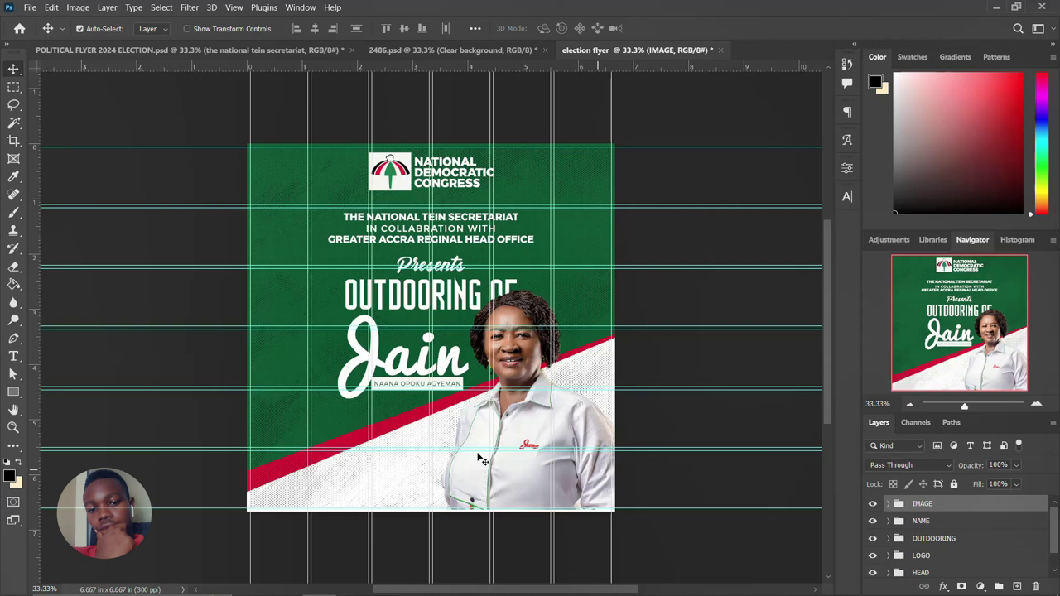
Draw a wide rectangle bar below the Jain title and fill it red
{"action": "key", "text": "ctrl+0"}
{"action": "left_click", "coordinate": [13, 392]}
{"action": "left_click", "coordinate": [79, 390]}
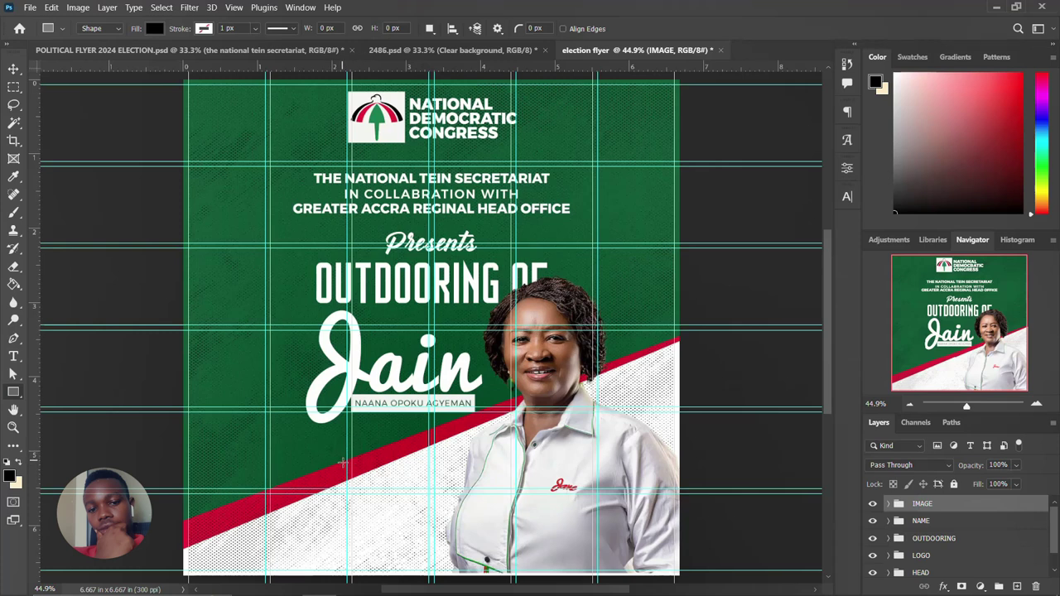
{"action": "left_click_drag", "start_coordinate": [342, 462], "coordinate": [485, 488]}
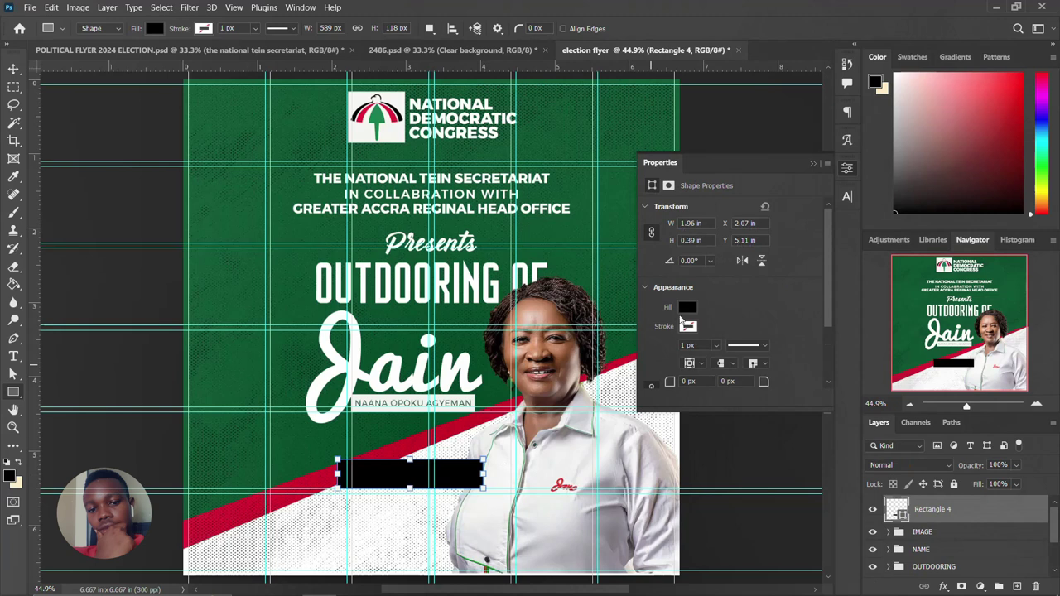
{"action": "left_click", "coordinate": [687, 308]}
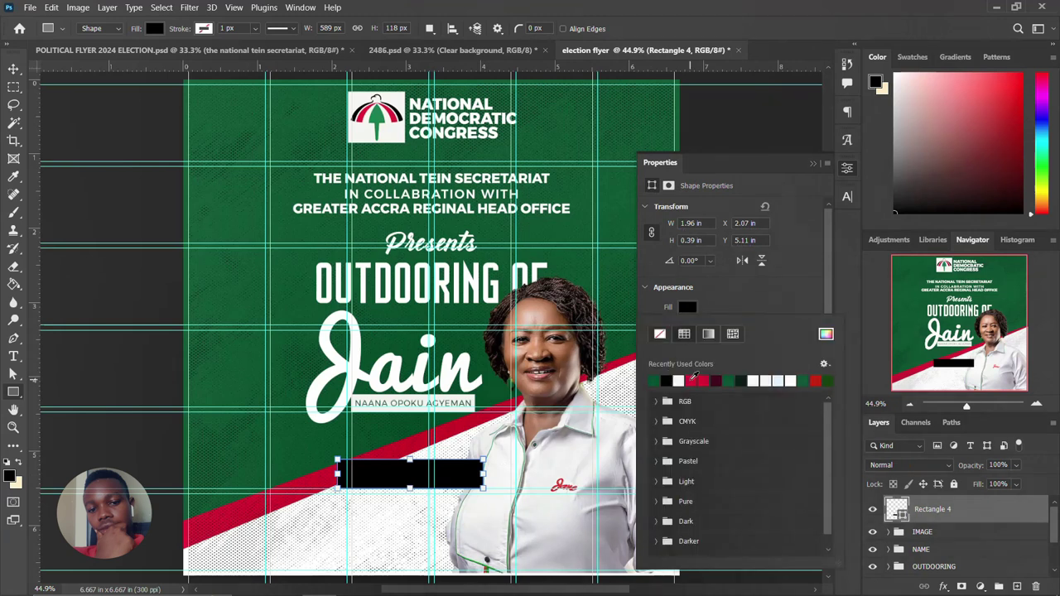
{"action": "left_click", "coordinate": [692, 380]}
{"action": "left_click", "coordinate": [847, 169]}
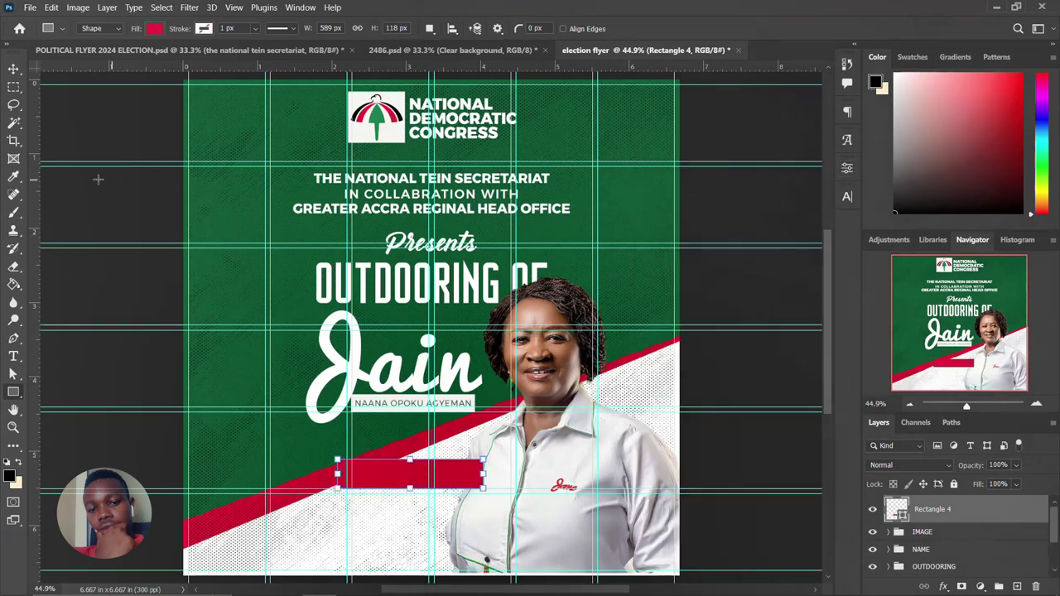
Send the red bar behind the IMAGE group, shift it lower, and set its opacity to 100%
{"action": "left_click", "coordinate": [15, 69]}
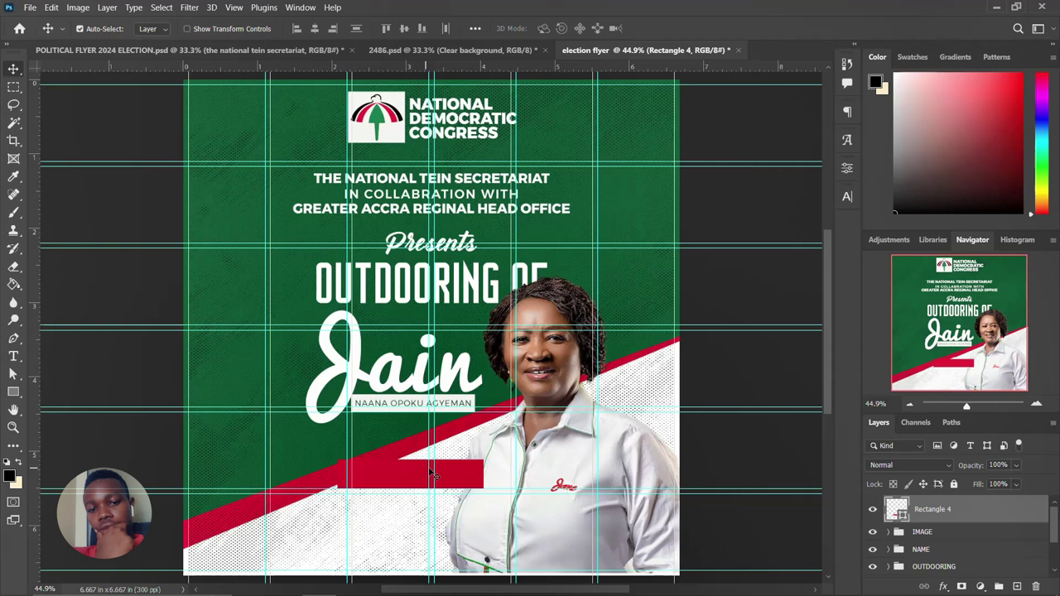
{"action": "key", "text": "ctrl+bracketleft"}
{"action": "left_click_drag", "start_coordinate": [457, 485], "coordinate": [455, 492]}
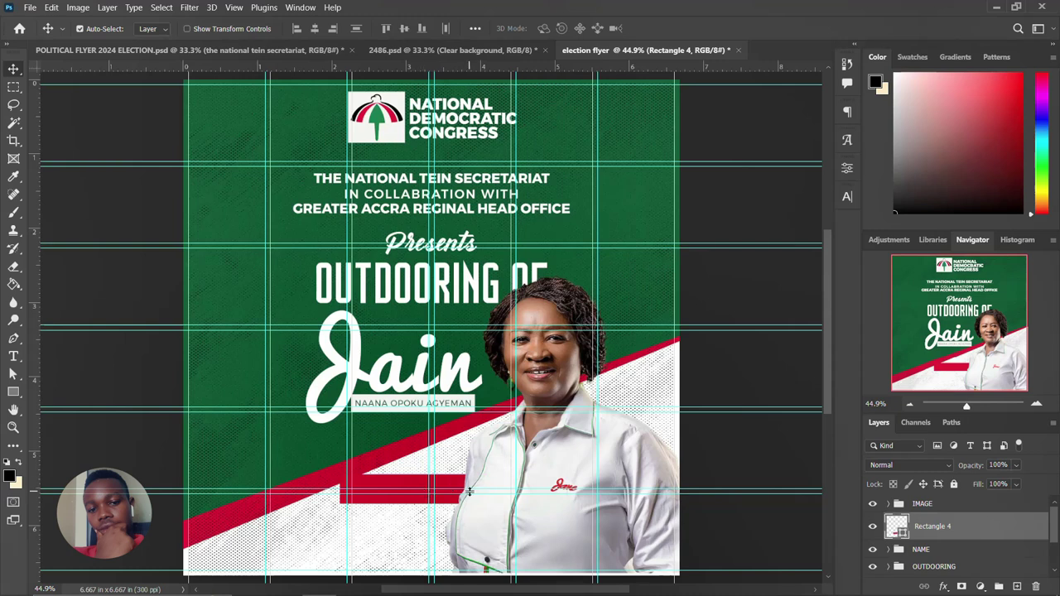
{"action": "key", "text": "1"}
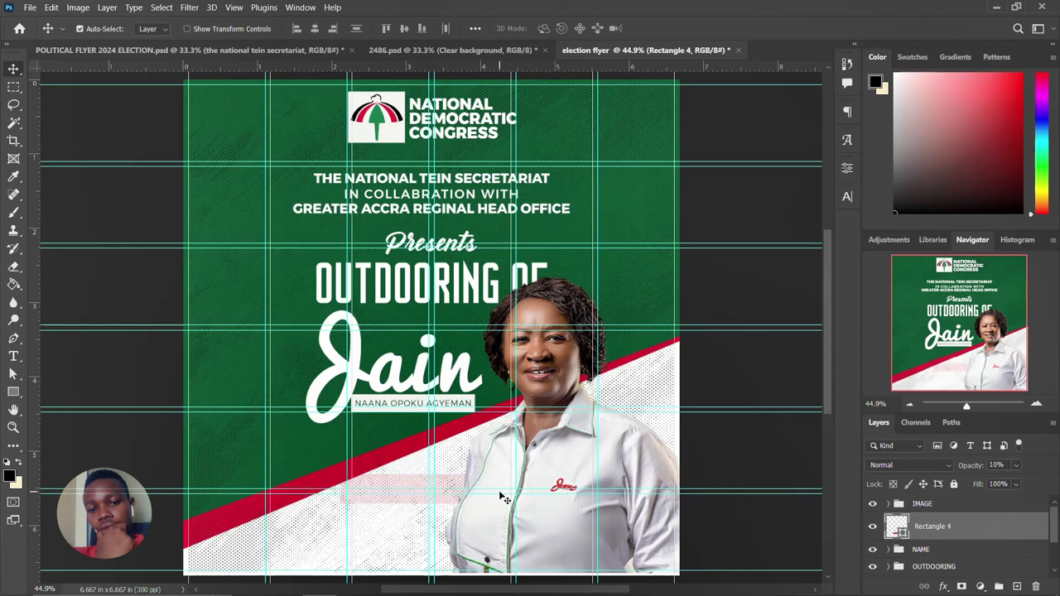
{"action": "key", "text": "h"}
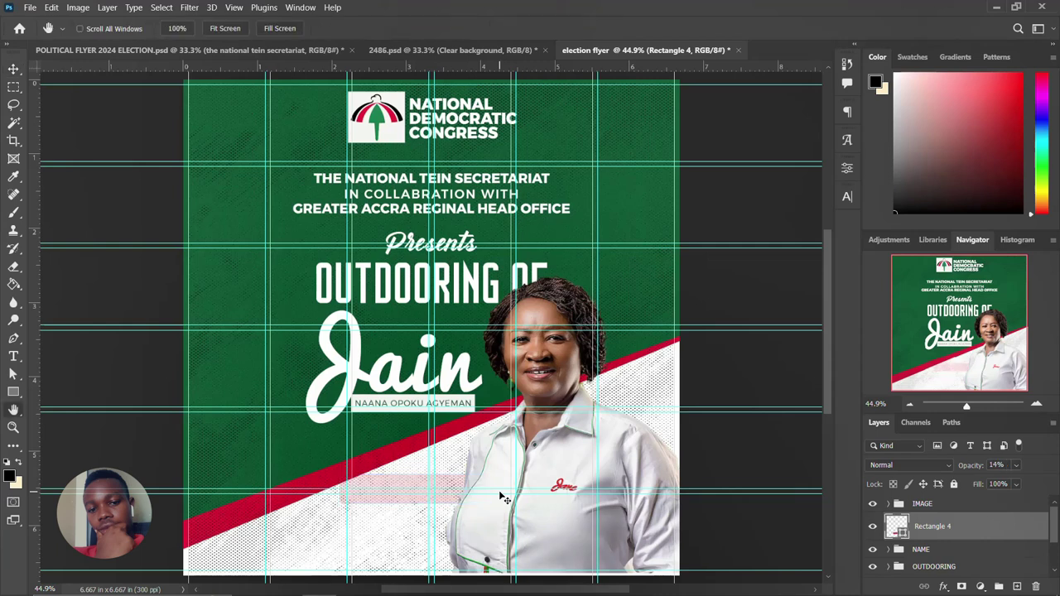
{"action": "left_click", "coordinate": [961, 465]}
{"action": "type", "text": "100"}
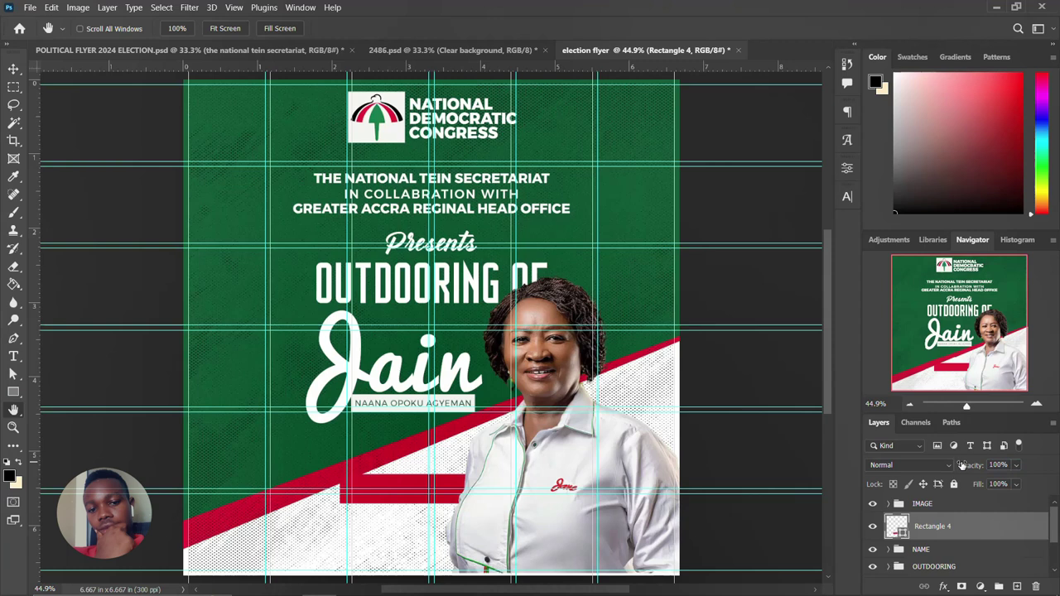
{"action": "left_click", "coordinate": [901, 525]}
{"action": "left_click", "coordinate": [910, 509]}
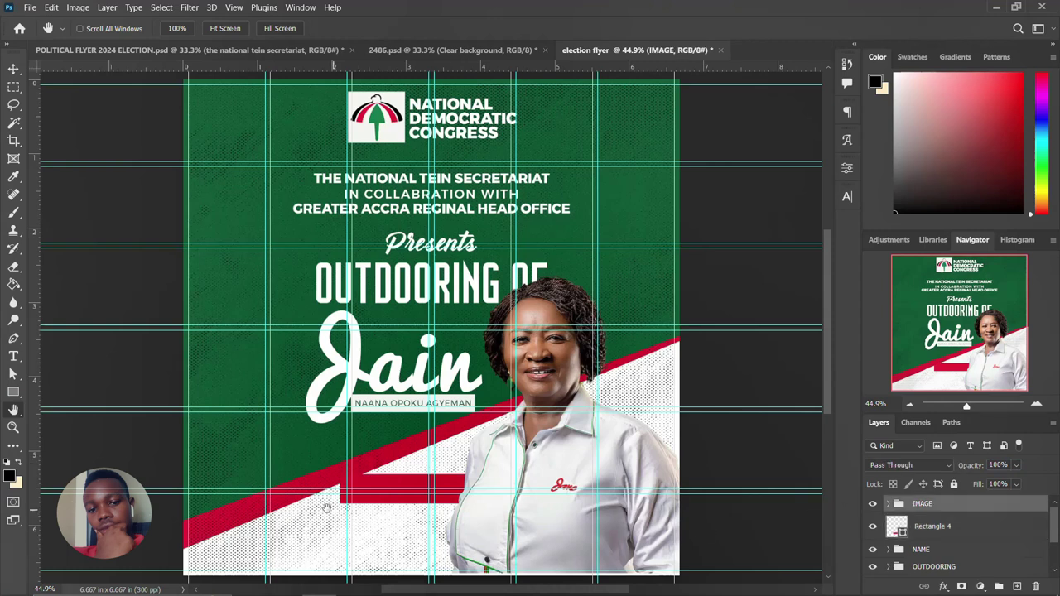
{"action": "left_click", "coordinate": [14, 357]}
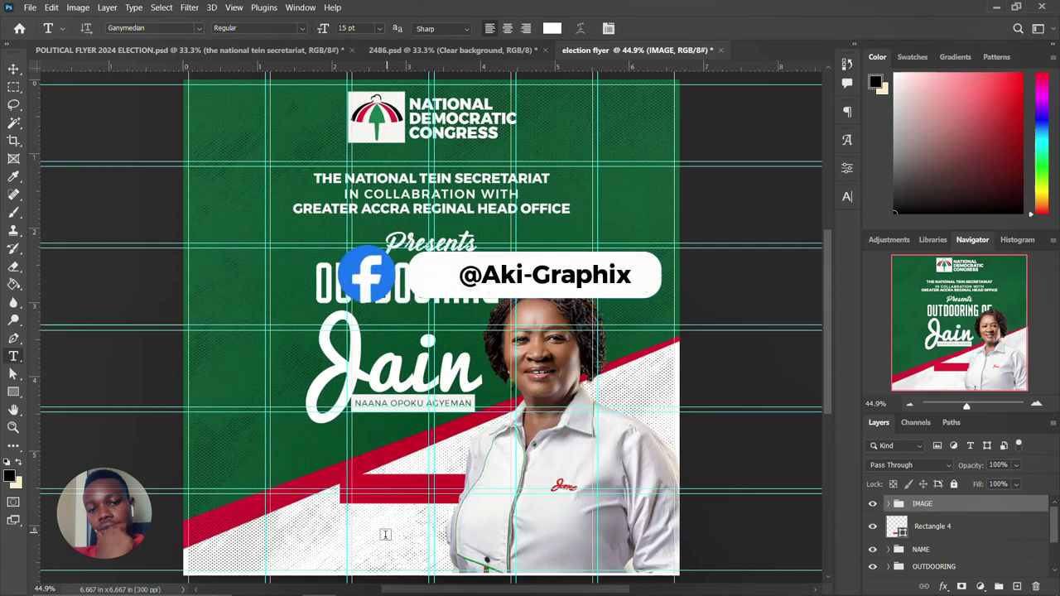
Type the date text on the red bar and centre it vertically on the rectangle
{"action": "left_click", "coordinate": [385, 535]}
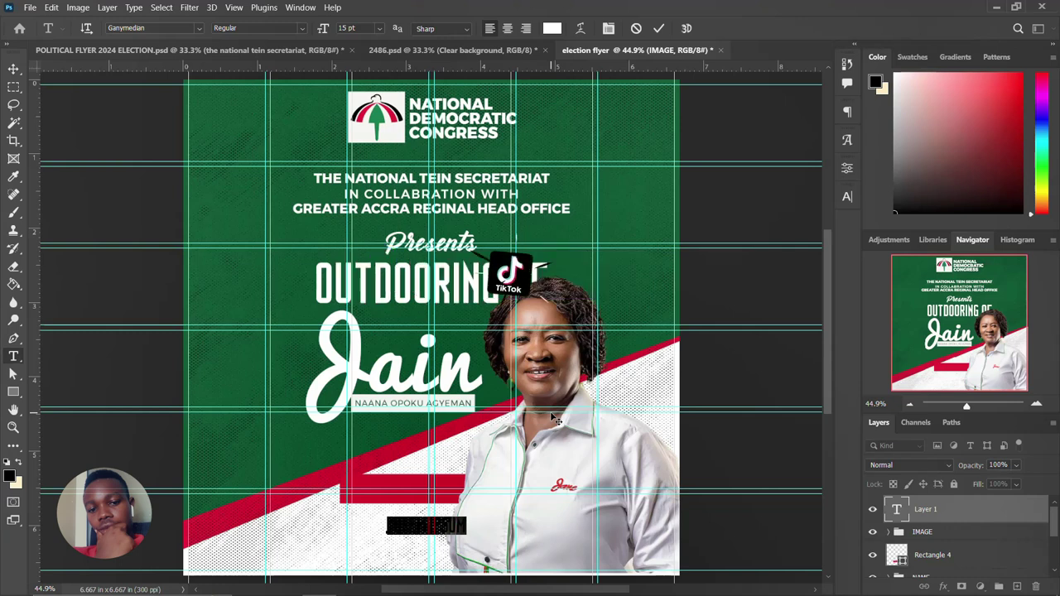
{"action": "key", "text": "BackSpace"}
{"action": "type", "text": "a"}
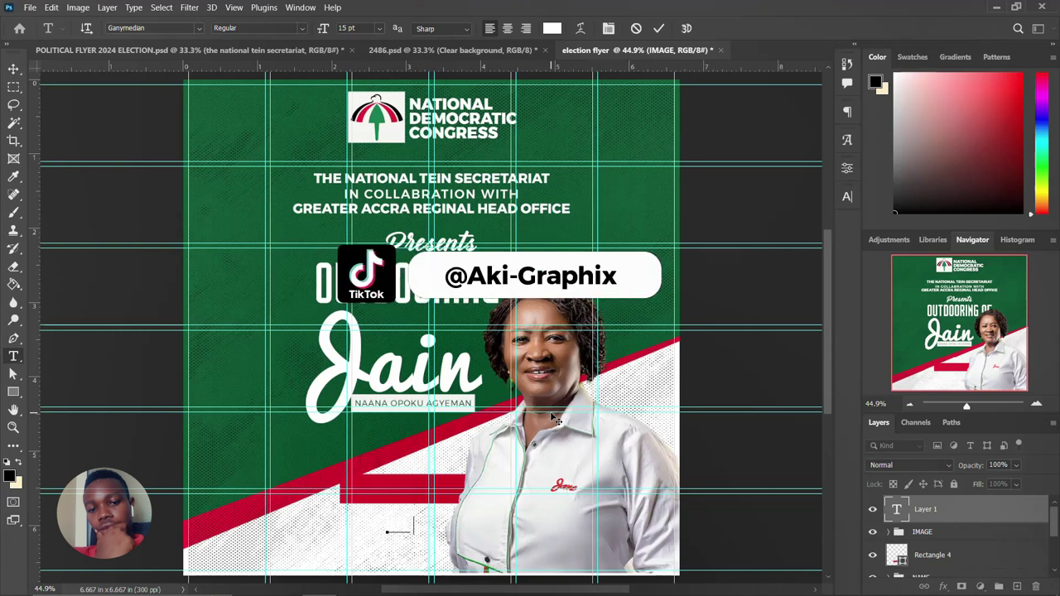
{"action": "type", "text": "aa"}
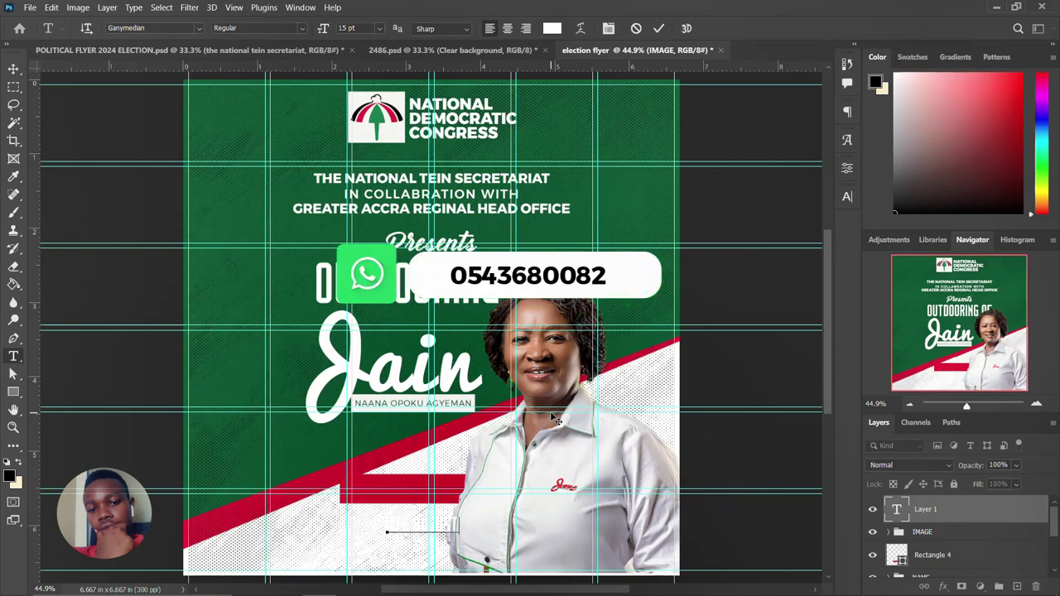
{"action": "key", "text": "ctrl+Return"}
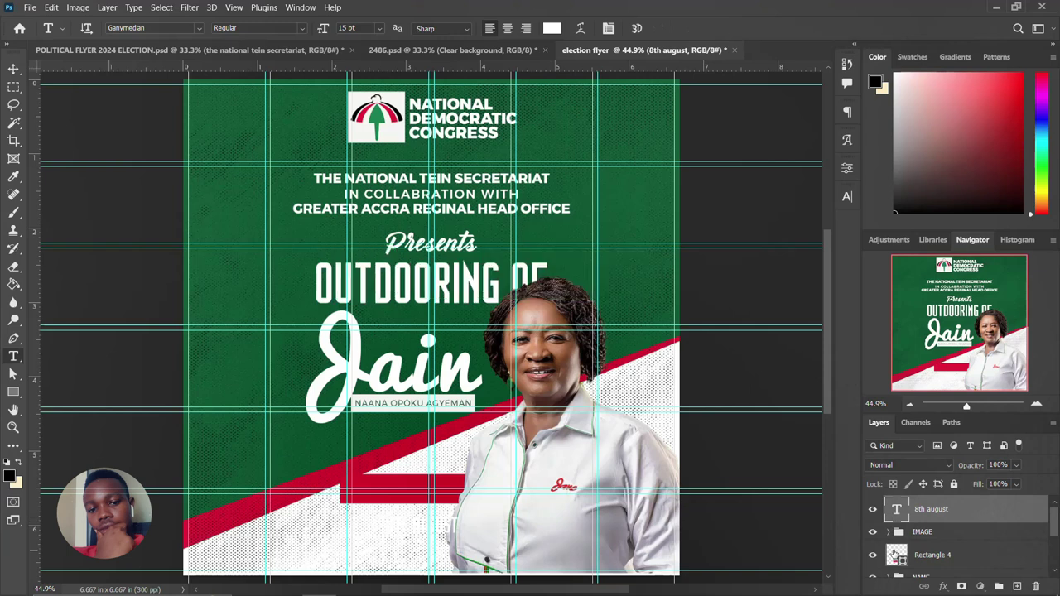
{"action": "left_click", "coordinate": [895, 555]}
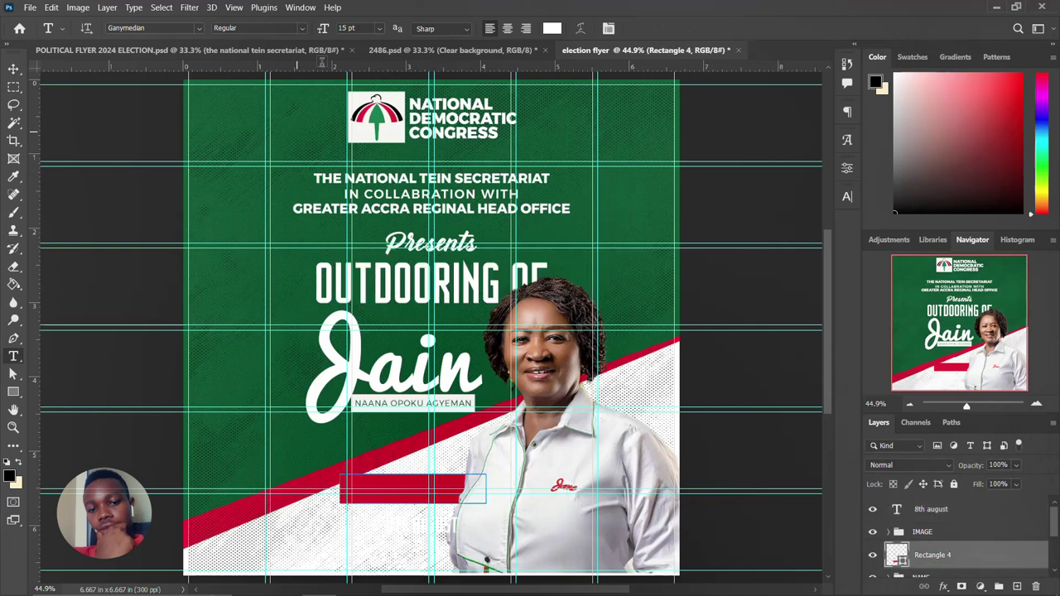
{"action": "key", "text": "v"}
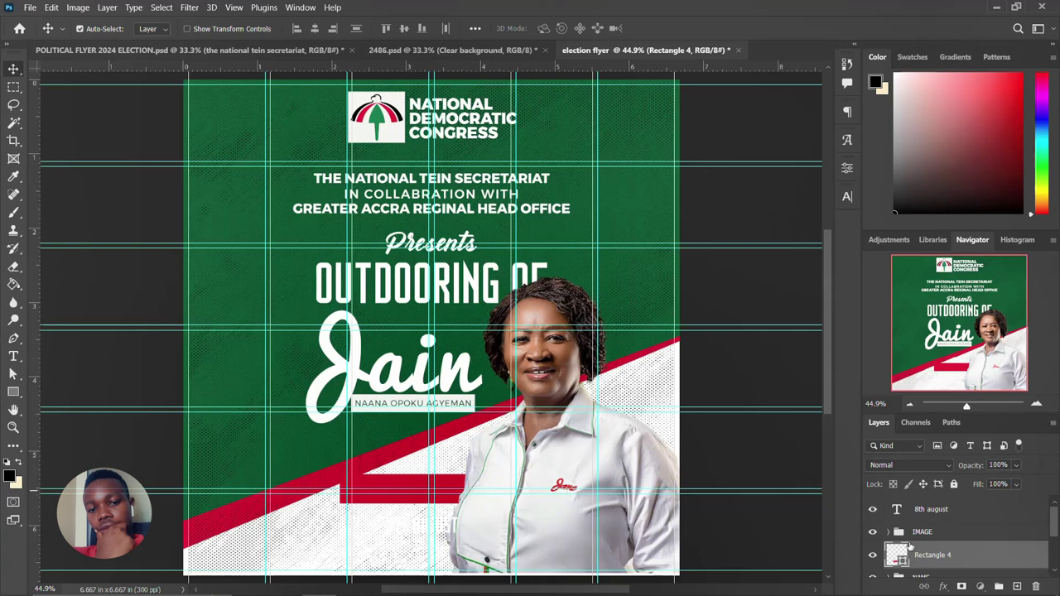
{"action": "left_click", "coordinate": [931, 509]}
{"action": "left_click", "coordinate": [896, 555], "text": "ctrl"}
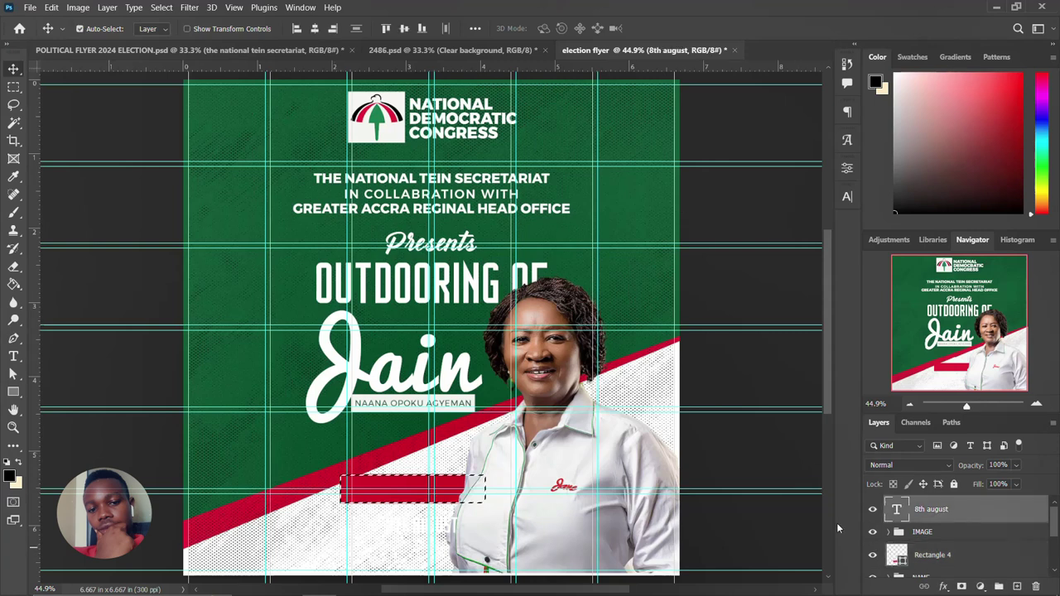
{"action": "left_click", "coordinate": [404, 29]}
{"action": "key", "text": "ctrl+d"}
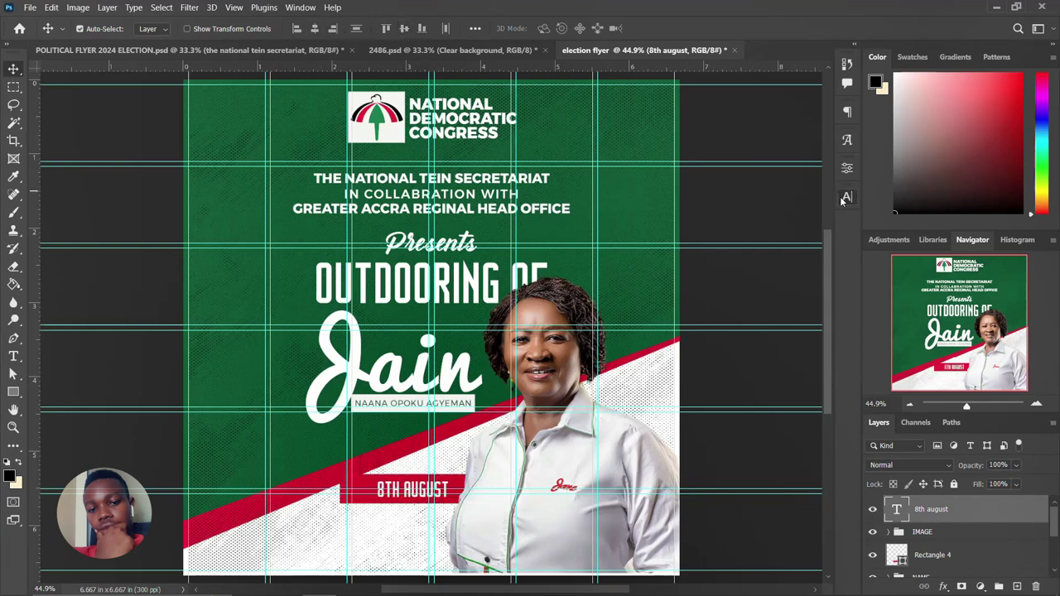
Set the date text font to Montserrat Bold
{"action": "left_click", "coordinate": [846, 197]}
{"action": "left_click", "coordinate": [764, 217]}
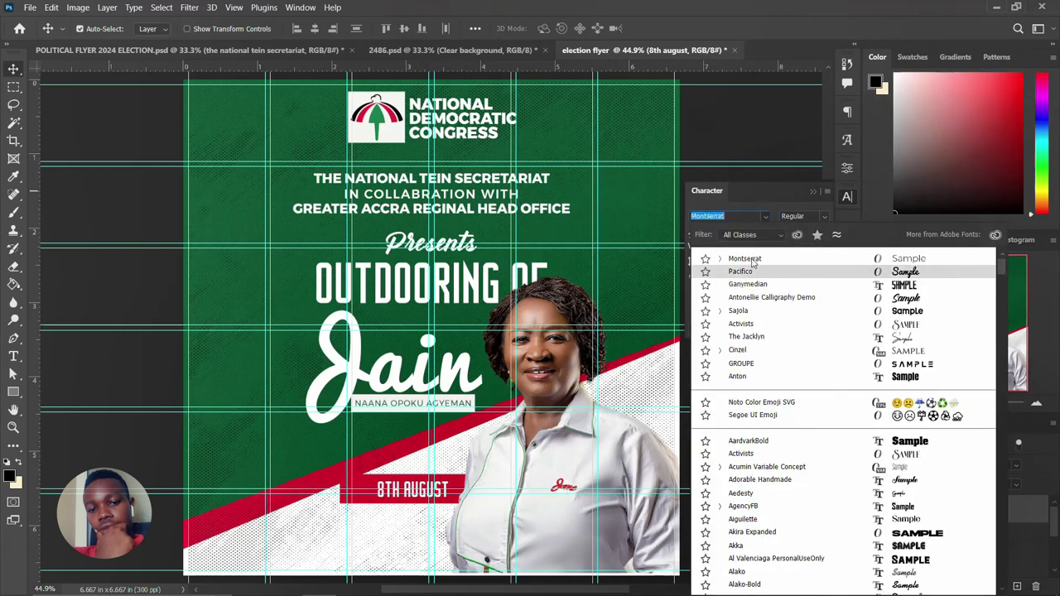
{"action": "left_click", "coordinate": [750, 259]}
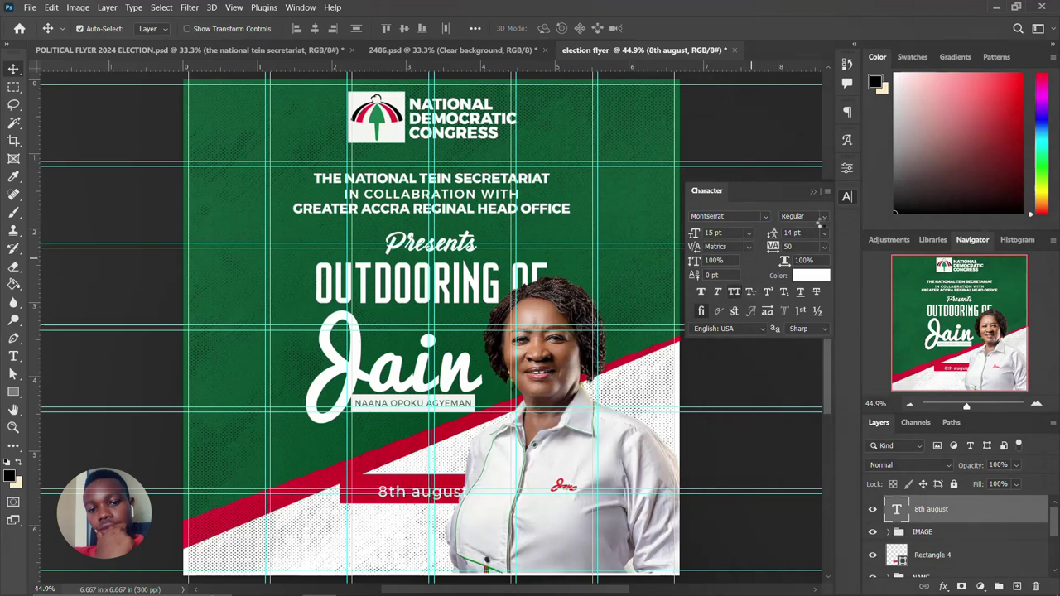
{"action": "left_click", "coordinate": [824, 220]}
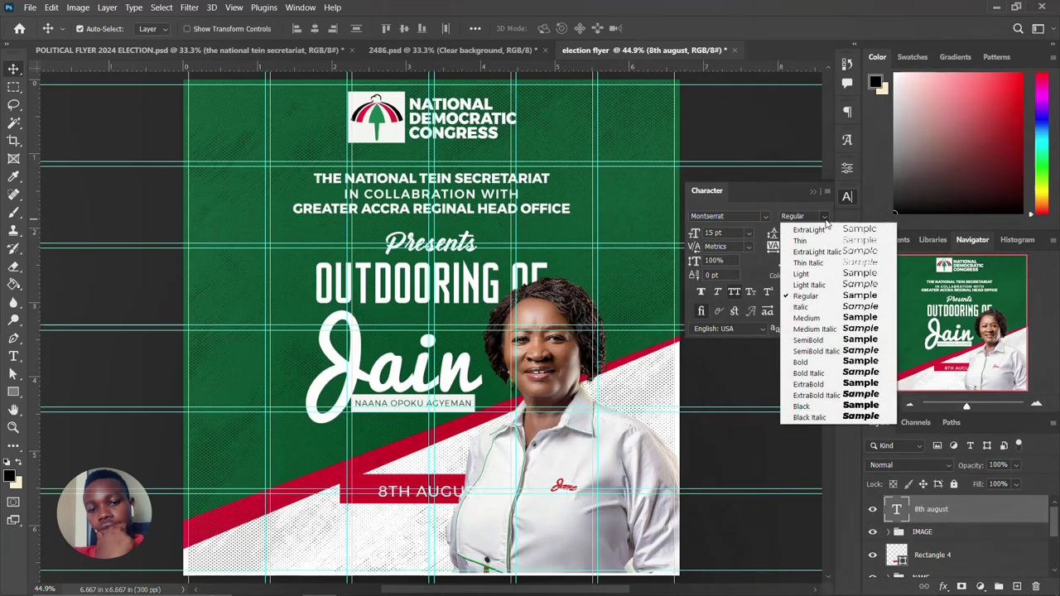
{"action": "left_click", "coordinate": [824, 365]}
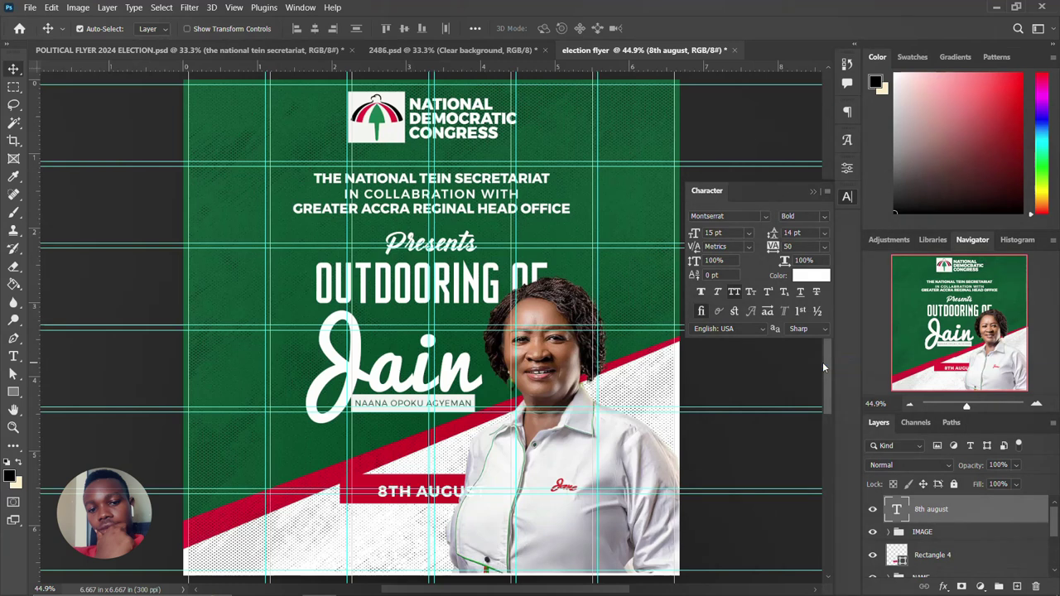
{"action": "left_click", "coordinate": [846, 198]}
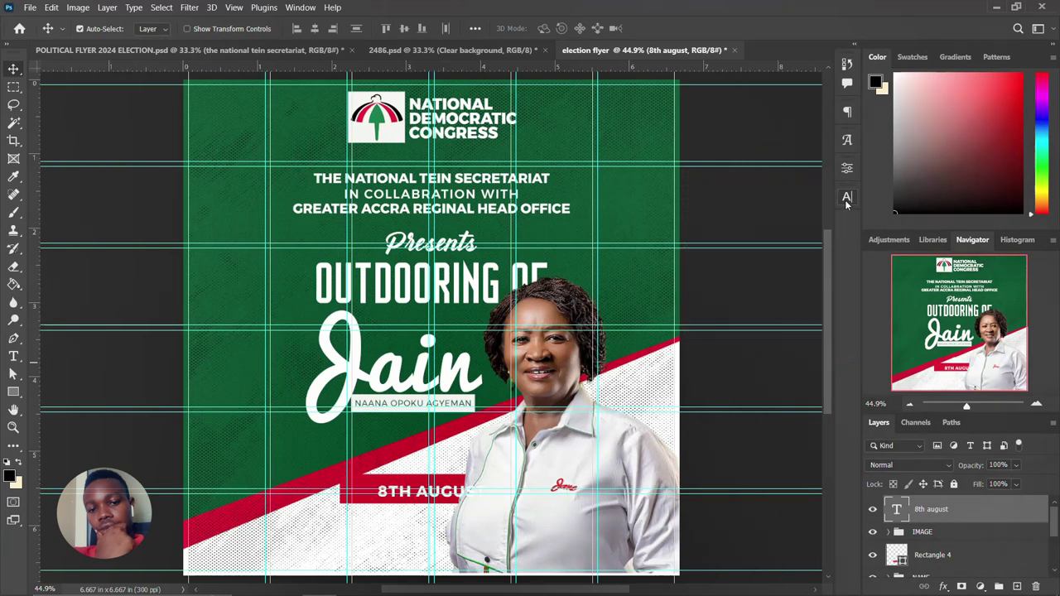
Nudge the date text left and up, and stack its layer just above the red bar
{"action": "key", "text": "Left"}
{"action": "key", "text": "Left"}
{"action": "key", "text": "Left"}
{"action": "key", "text": "Left"}
{"action": "key", "text": "Left"}
{"action": "key", "text": "Left"}
{"action": "key", "text": "Left"}
{"action": "key", "text": "Left"}
{"action": "key", "text": "Left"}
{"action": "key", "text": "Left"}
{"action": "key", "text": "Left"}
{"action": "key", "text": "Left"}
{"action": "key", "text": "Left"}
{"action": "key", "text": "Left"}
{"action": "key", "text": "Left"}
{"action": "key", "text": "Left"}
{"action": "key", "text": "Left"}
{"action": "key", "text": "Left"}
{"action": "key", "text": "Left"}
{"action": "key", "text": "Left"}
{"action": "key", "text": "Left"}
{"action": "key", "text": "Left"}
{"action": "key", "text": "Left"}
{"action": "key", "text": "Left"}
{"action": "key", "text": "Left"}
{"action": "key", "text": "Left"}
{"action": "key", "text": "Left"}
{"action": "key", "text": "Left"}
{"action": "key", "text": "Left"}
{"action": "key", "text": "Left"}
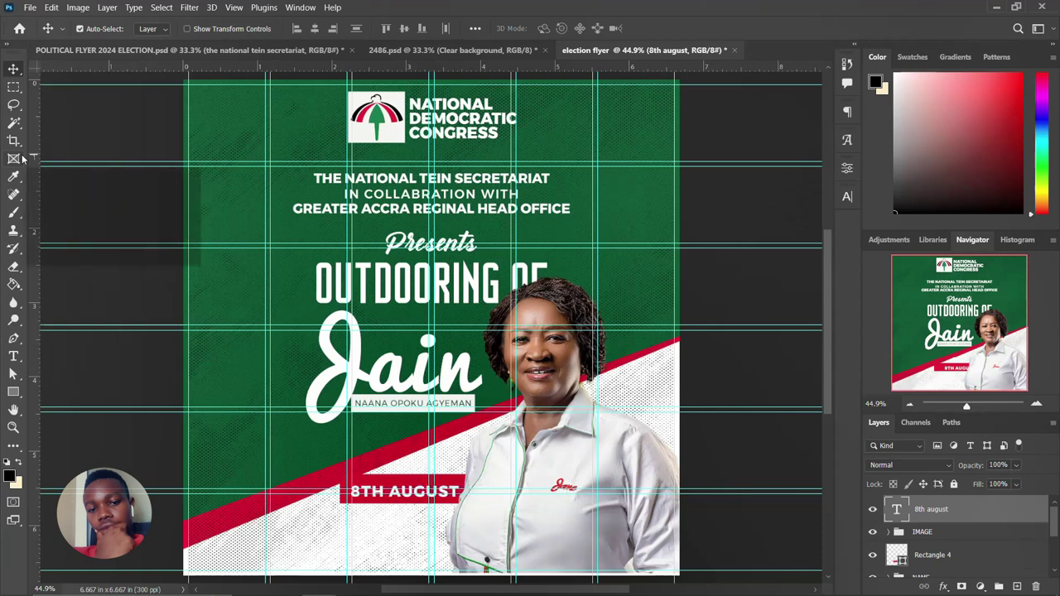
{"action": "key", "text": "Left"}
{"action": "key", "text": "Left"}
{"action": "key", "text": "Left"}
{"action": "key", "text": "Left"}
{"action": "key", "text": "Left"}
{"action": "key", "text": "Left"}
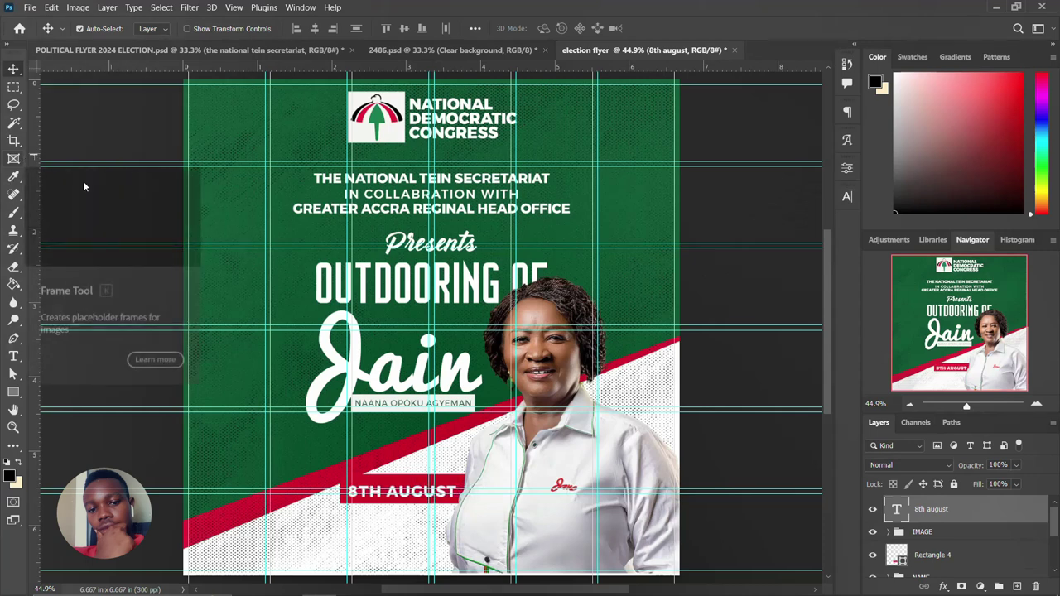
{"action": "key", "text": "Up"}
{"action": "key", "text": "Up"}
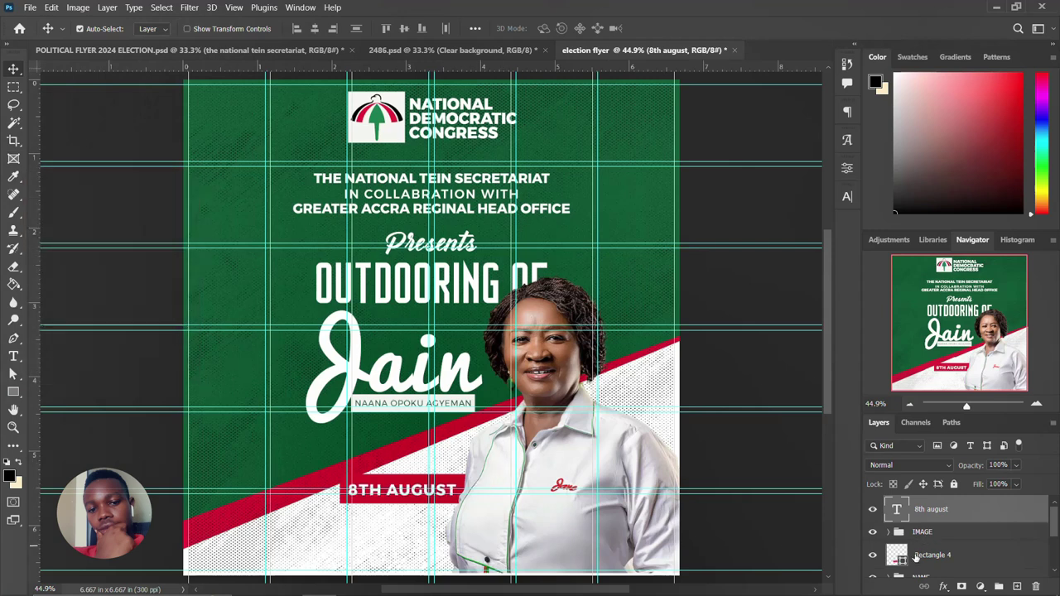
{"action": "left_click_drag", "start_coordinate": [930, 515], "coordinate": [932, 550]}
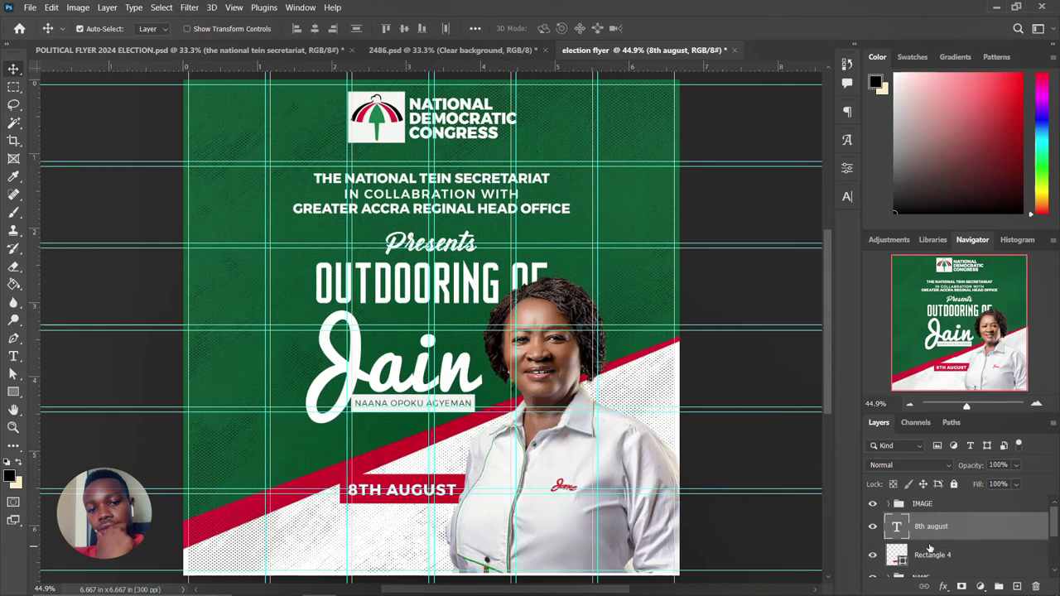
Group the date text and red bar as DATE, then duplicate the group
{"action": "left_click", "coordinate": [919, 563], "text": "shift"}
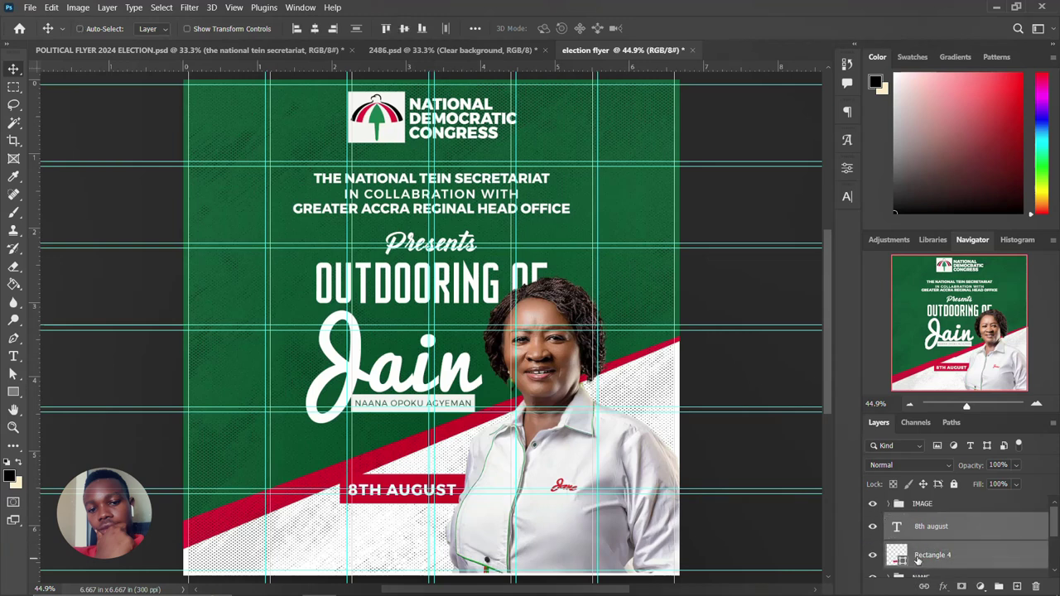
{"action": "key", "text": "ctrl+g"}
{"action": "double_click", "coordinate": [924, 520]}
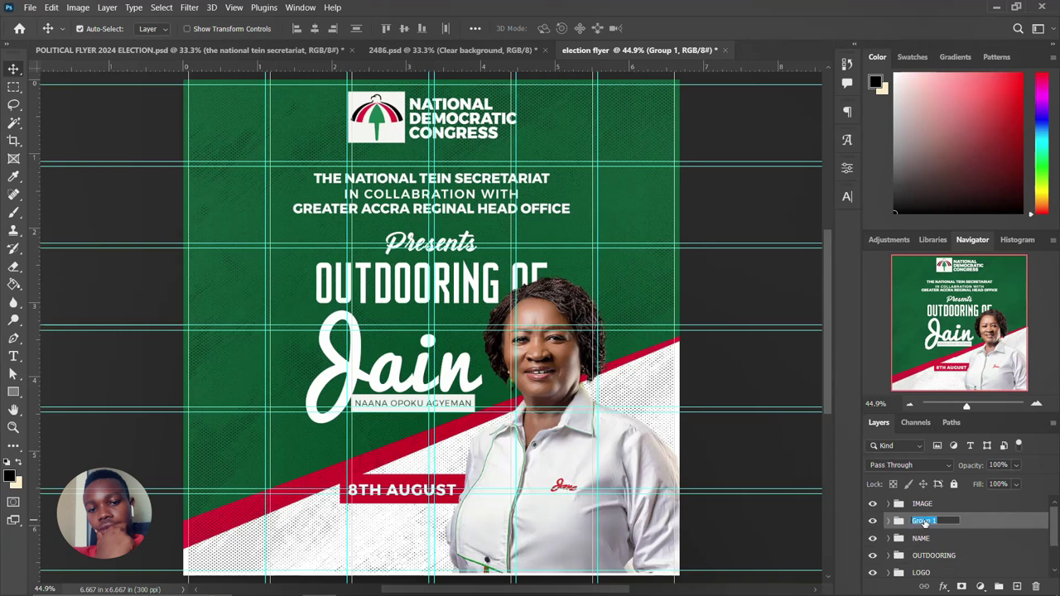
{"action": "type", "text": "DATE"}
{"action": "key", "text": "Return"}
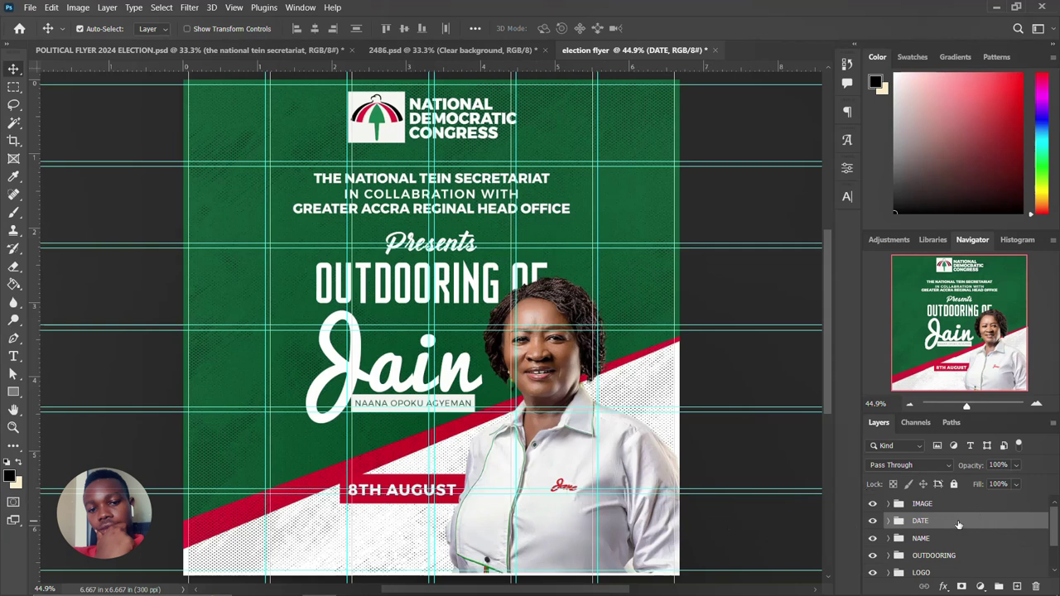
{"action": "key", "text": "ctrl+j"}
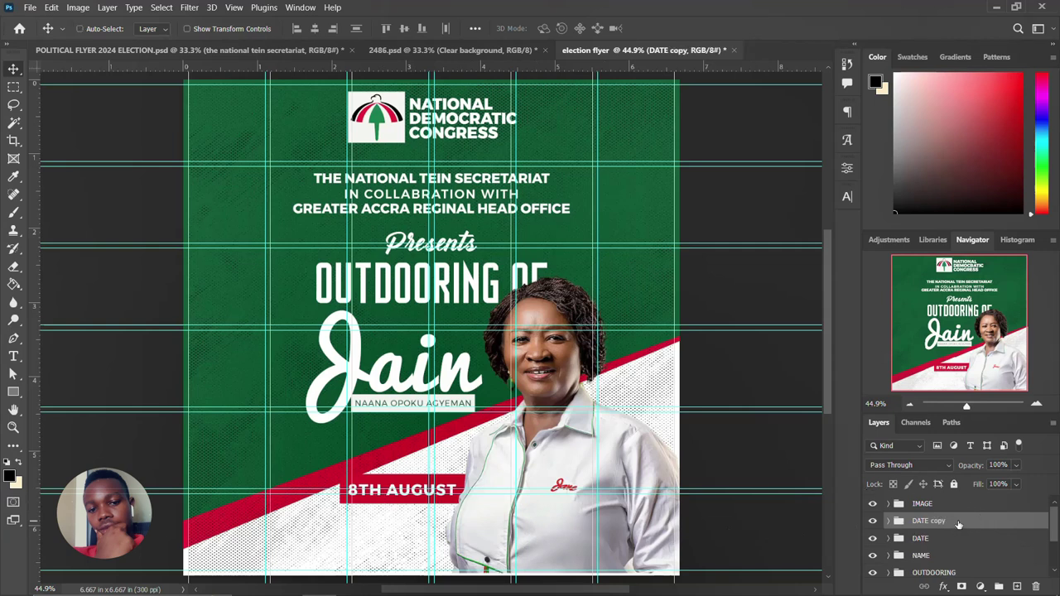
Move the DATE copy banner below the original and widen its red rectangle to the left
{"action": "key", "text": "ctrl+t"}
{"action": "left_click_drag", "start_coordinate": [412, 487], "coordinate": [376, 528]}
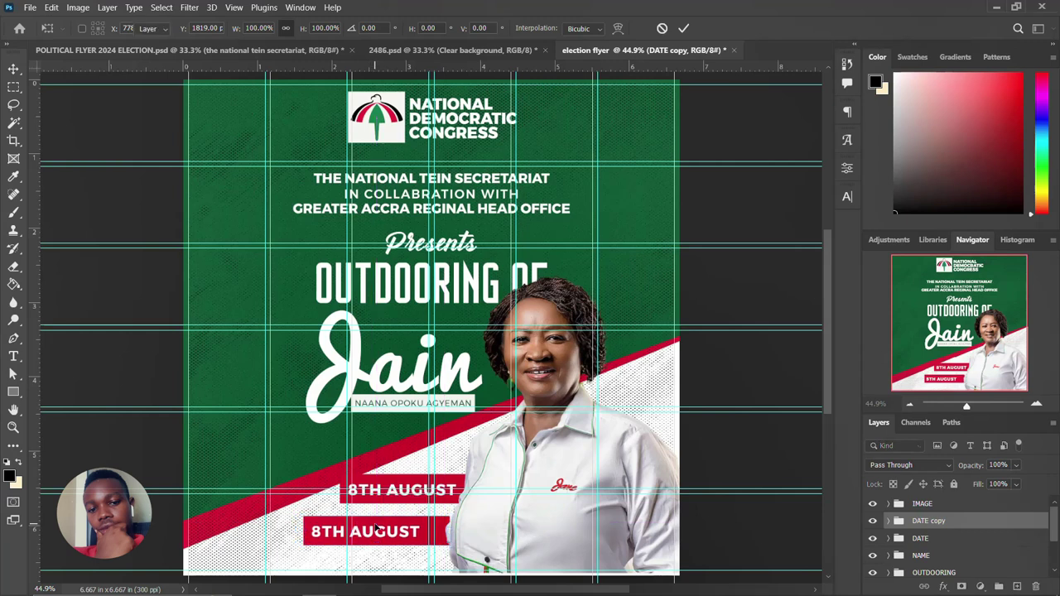
{"action": "key", "text": "Return"}
{"action": "left_click", "coordinate": [413, 529]}
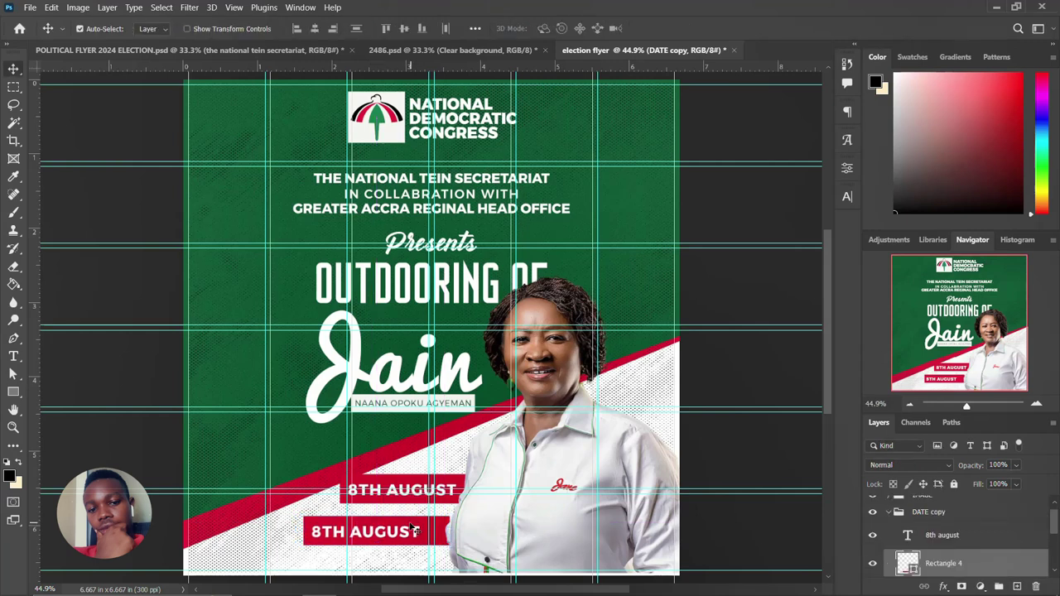
{"action": "key", "text": "ctrl+t"}
{"action": "left_click_drag", "start_coordinate": [301, 531], "coordinate": [272, 523]}
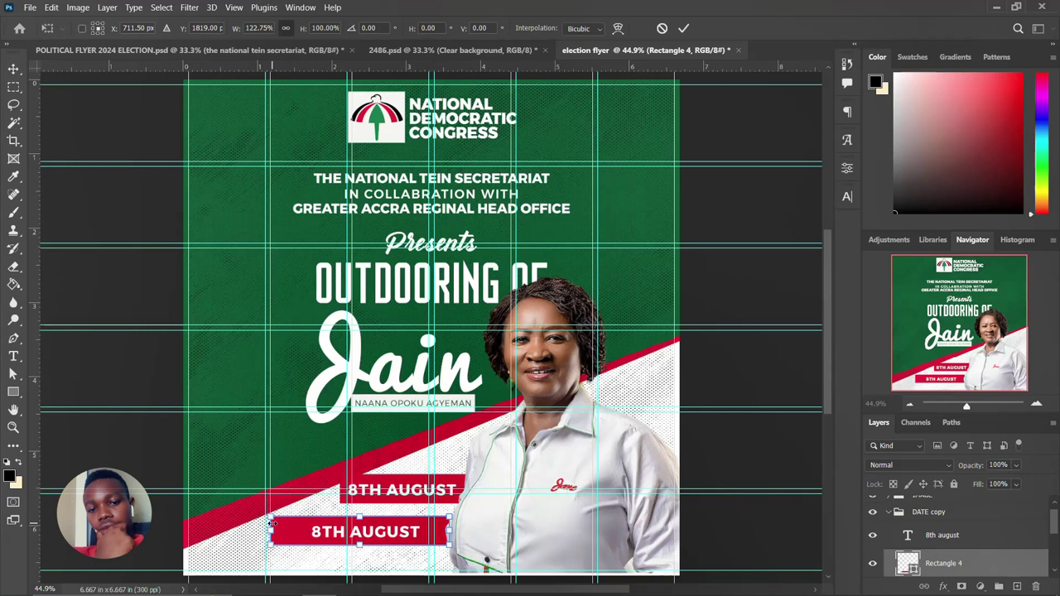
{"action": "key", "text": "Return"}
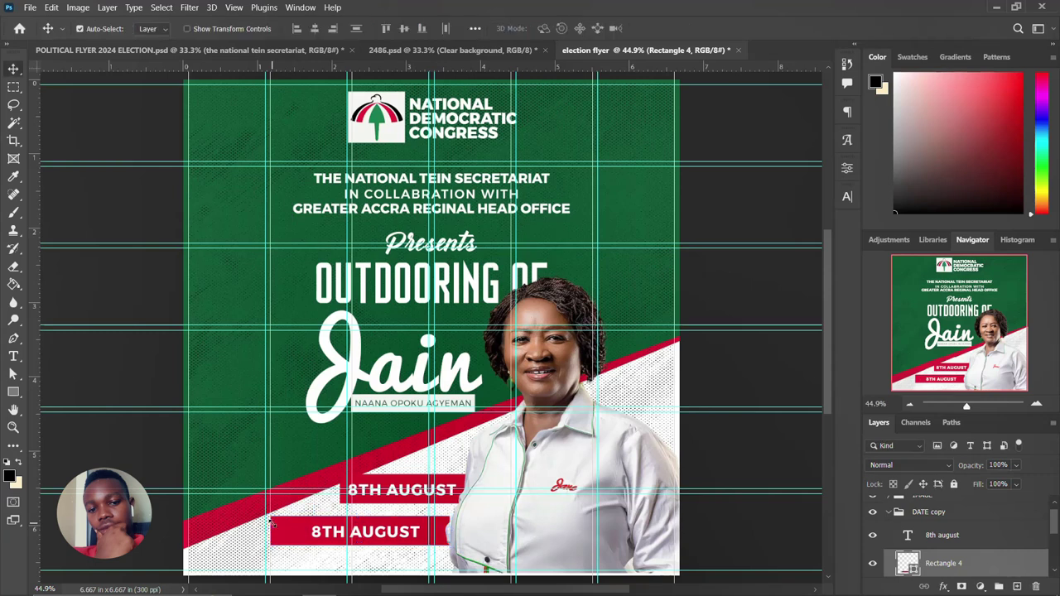
Change the copied text to UPSA AUDITORIUM and nudge it to sit centred in the bar
{"action": "left_click", "coordinate": [398, 536]}
{"action": "double_click", "coordinate": [398, 536]}
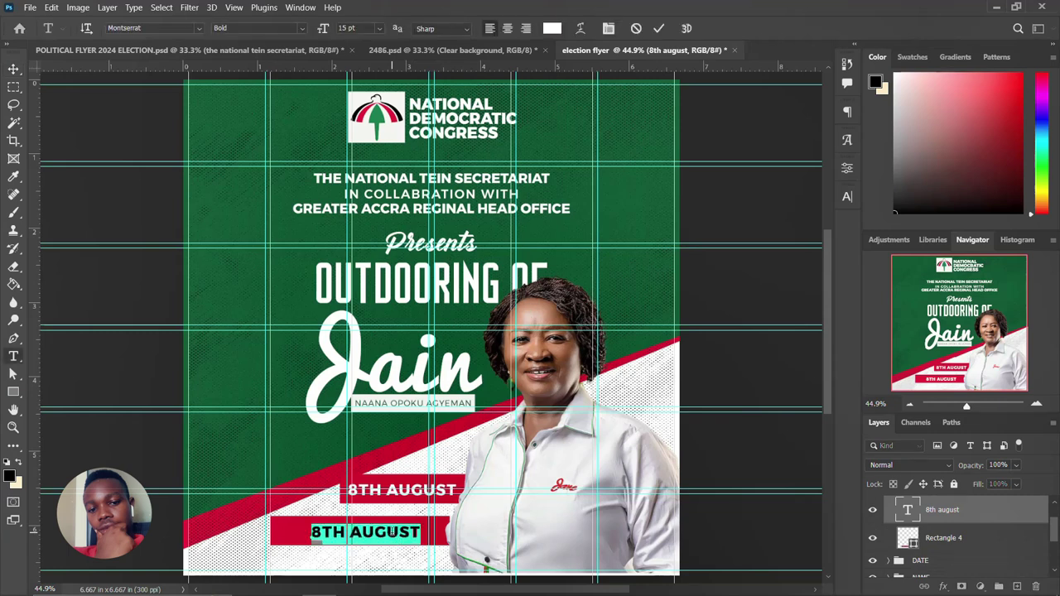
{"action": "type", "text": "UPSA"}
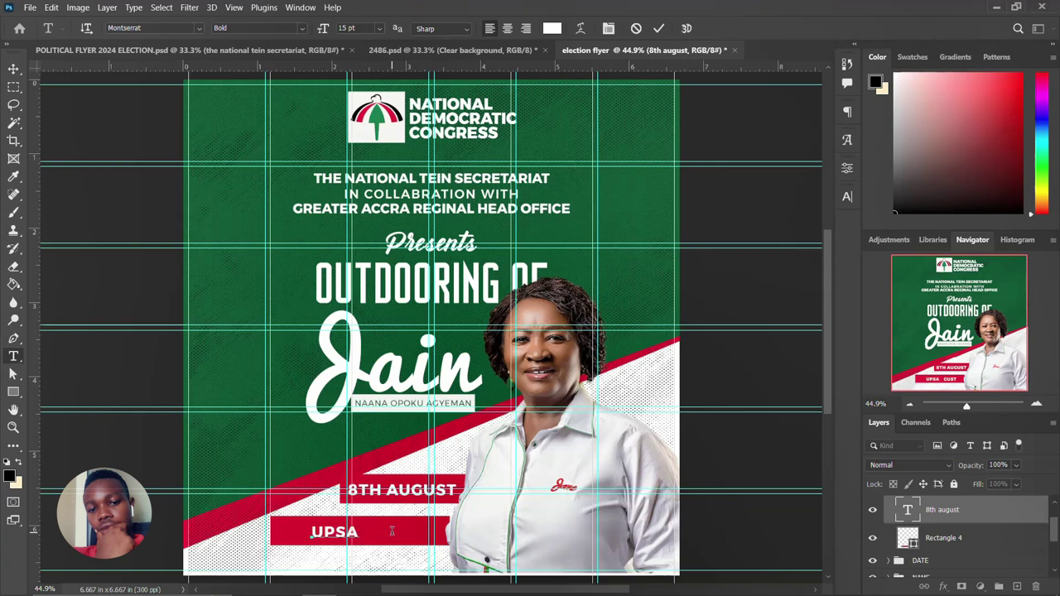
{"action": "type", "text": " AUDITORI"}
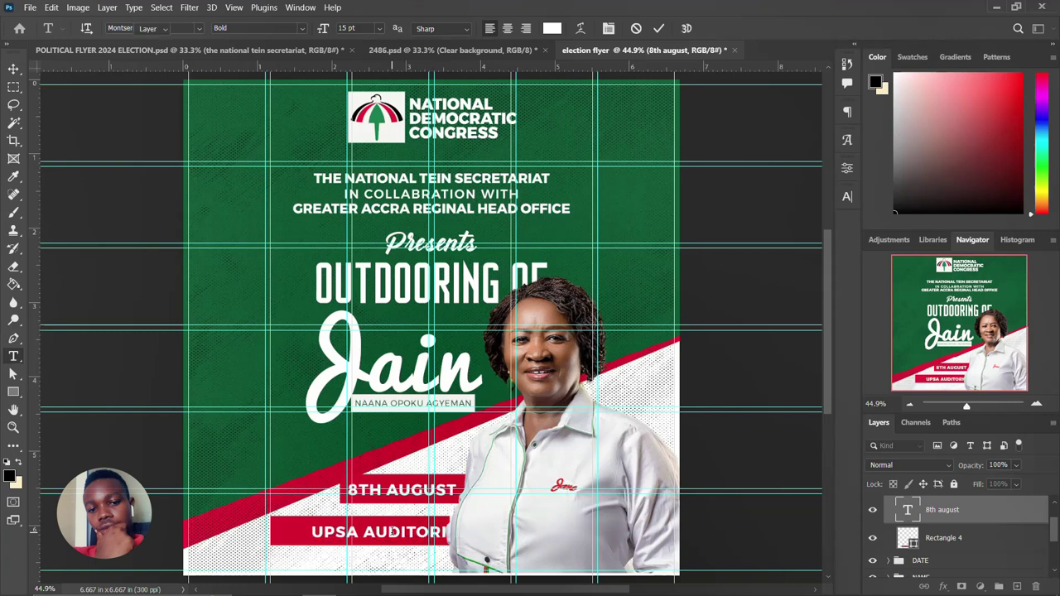
{"action": "key", "text": "ctrl+Return"}
{"action": "key", "text": "v"}
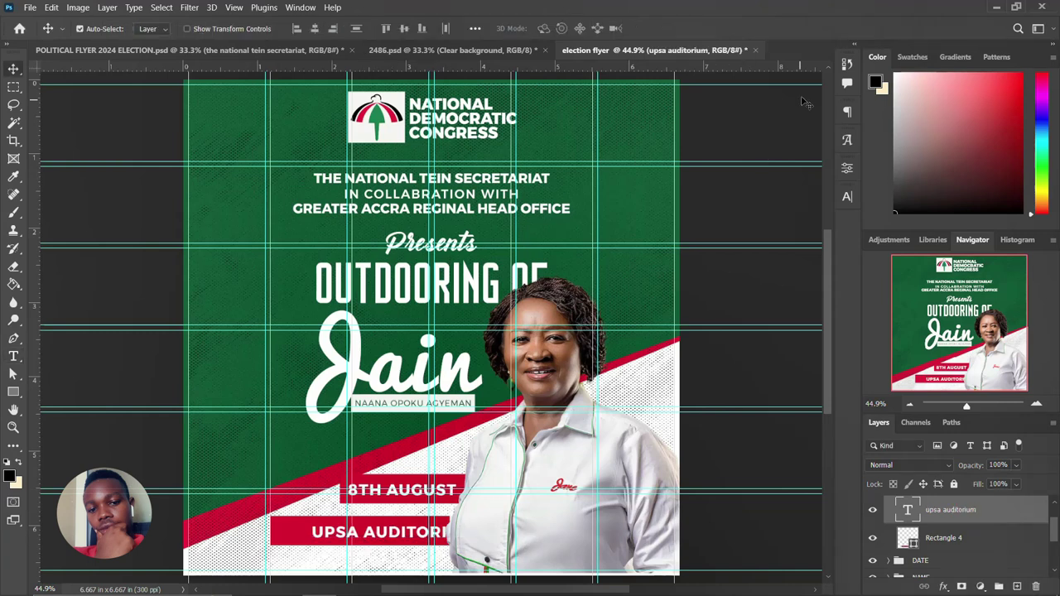
{"action": "left_click", "coordinate": [846, 198]}
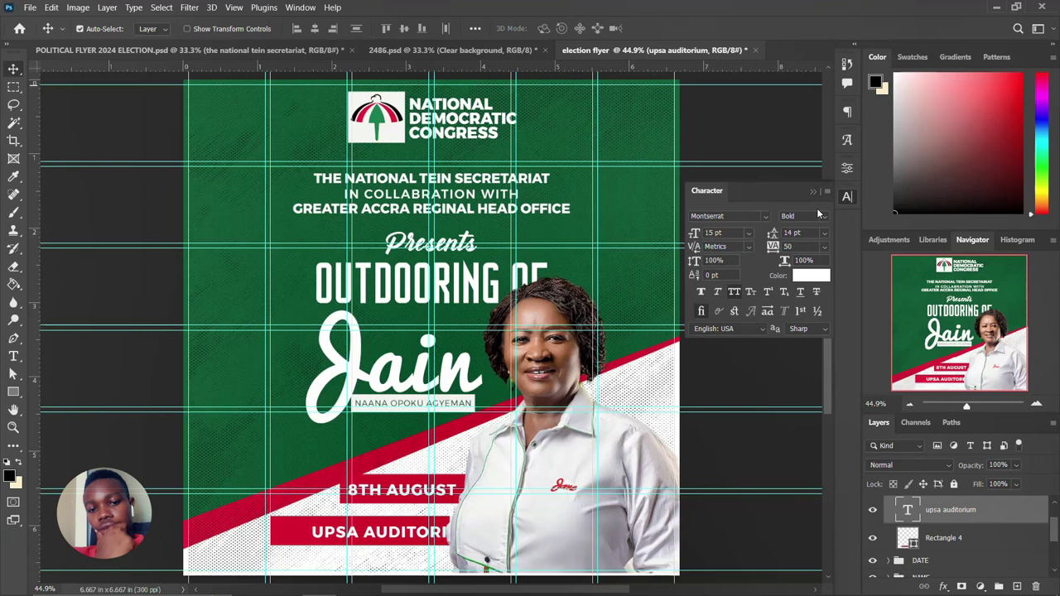
{"action": "left_click", "coordinate": [845, 197]}
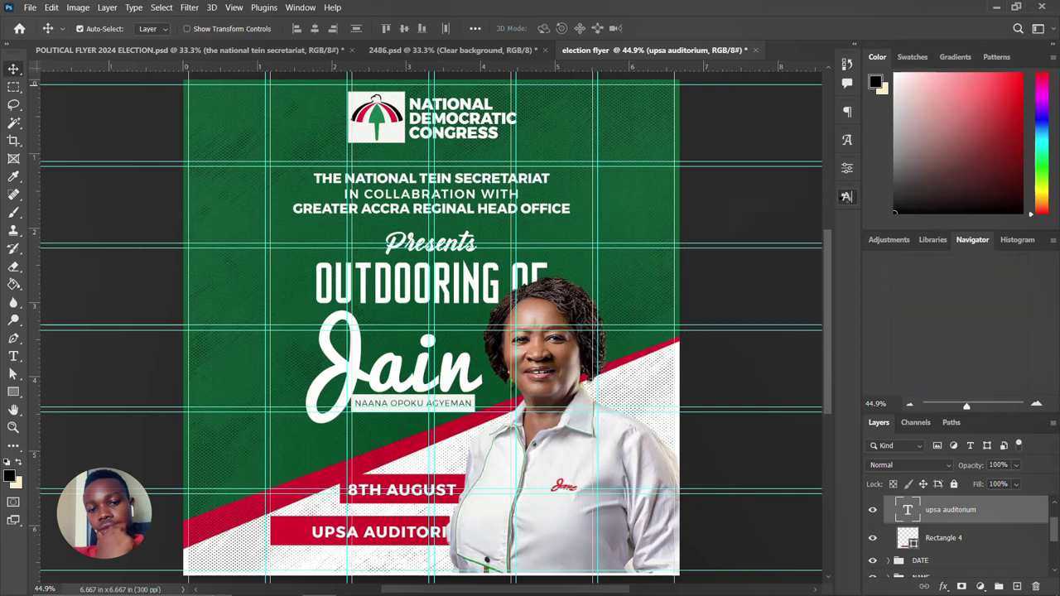
{"action": "key", "text": "shift+Left"}
{"action": "key", "text": "shift+Left"}
{"action": "key", "text": "shift+Left"}
{"action": "key", "text": "shift+Left"}
{"action": "key", "text": "shift+Left"}
{"action": "key", "text": "shift+Left"}
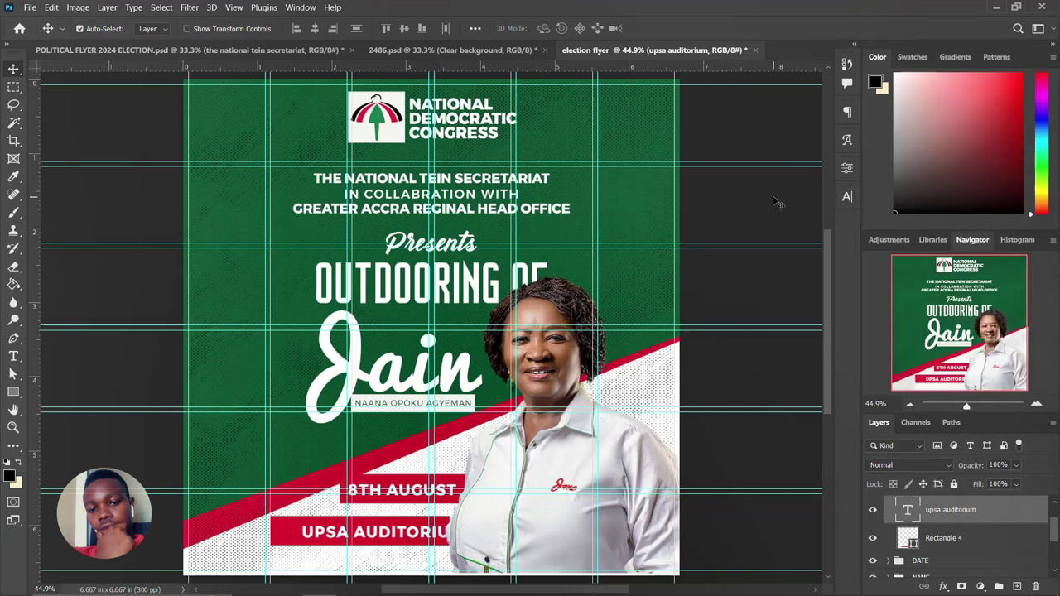
{"action": "key", "text": "shift+Left"}
{"action": "key", "text": "shift+Left"}
{"action": "key", "text": "shift+Left"}
{"action": "key", "text": "shift+Left"}
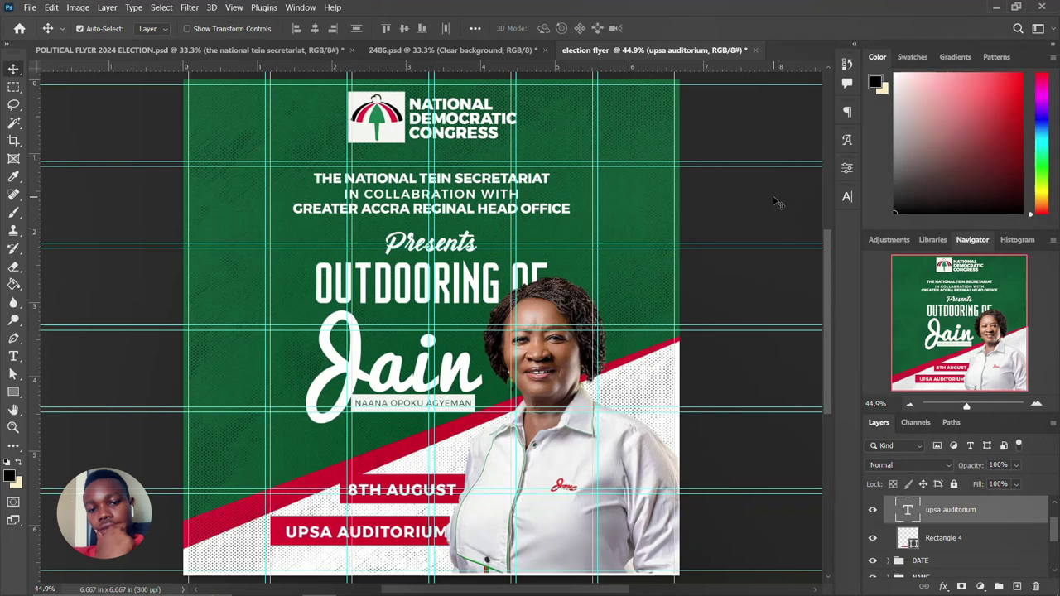
{"action": "key", "text": "Right"}
{"action": "key", "text": "Right"}
{"action": "key", "text": "Right"}
{"action": "key", "text": "Right"}
{"action": "key", "text": "Right"}
{"action": "key", "text": "Right"}
{"action": "key", "text": "Right"}
{"action": "key", "text": "Right"}
{"action": "key", "text": "Right"}
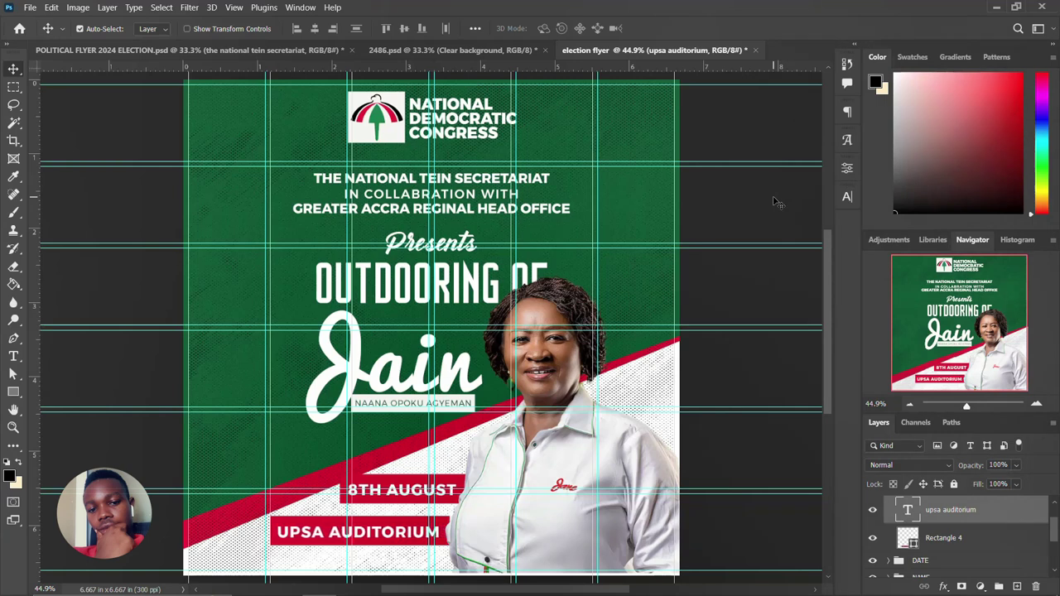
{"action": "key", "text": "Right"}
{"action": "key", "text": "Right"}
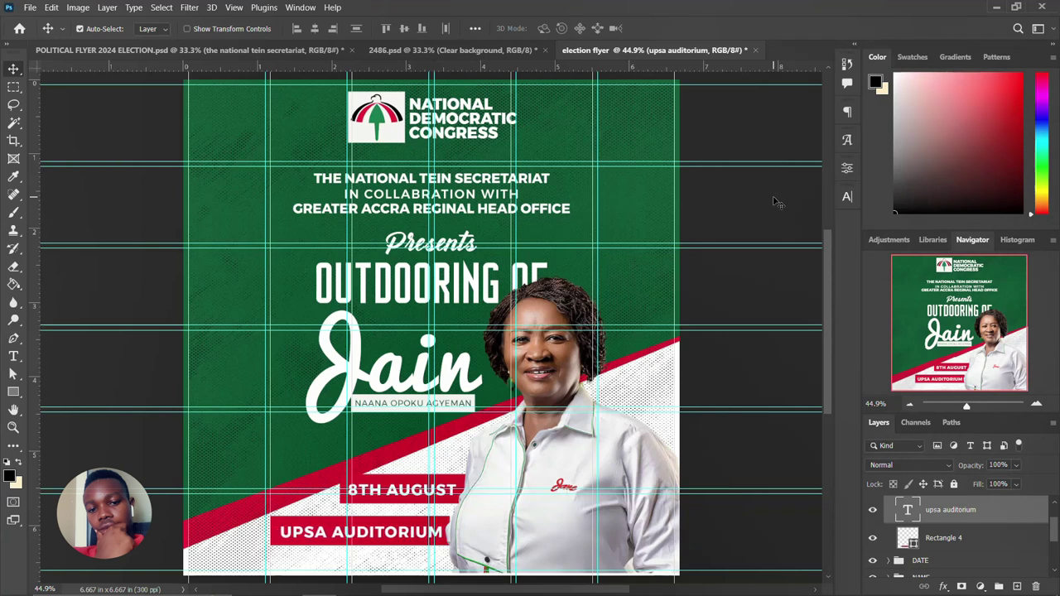
Place the 20210610_184113 pin image, shrink it, and move it beside the venue banner
{"action": "mouse_move", "coordinate": [358, 591]}
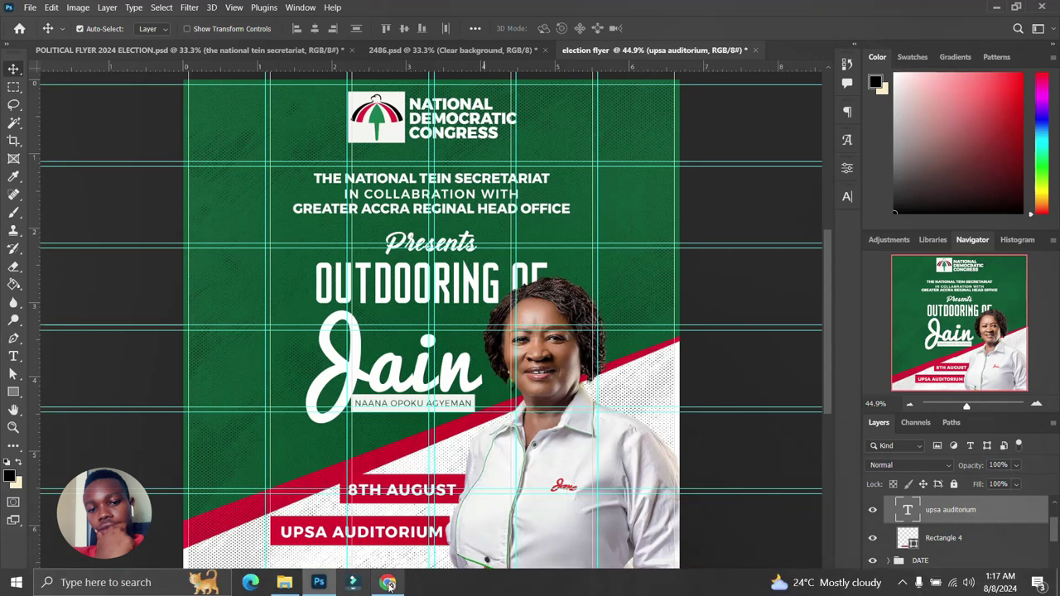
{"action": "left_click", "coordinate": [284, 583]}
{"action": "left_click_drag", "start_coordinate": [871, 292], "coordinate": [351, 447]}
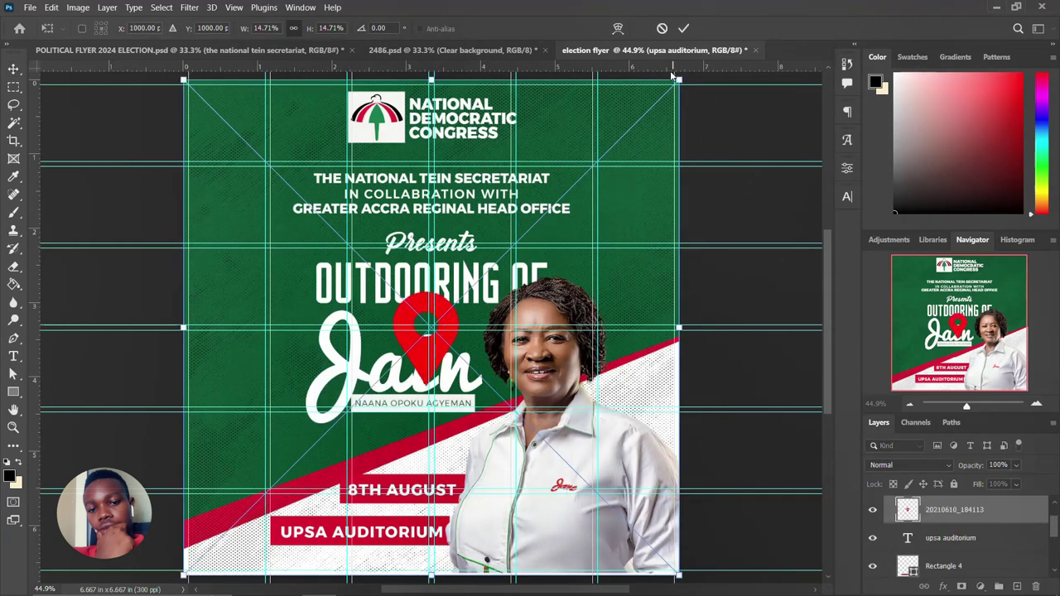
{"action": "left_click_drag", "start_coordinate": [678, 79], "coordinate": [291, 495]}
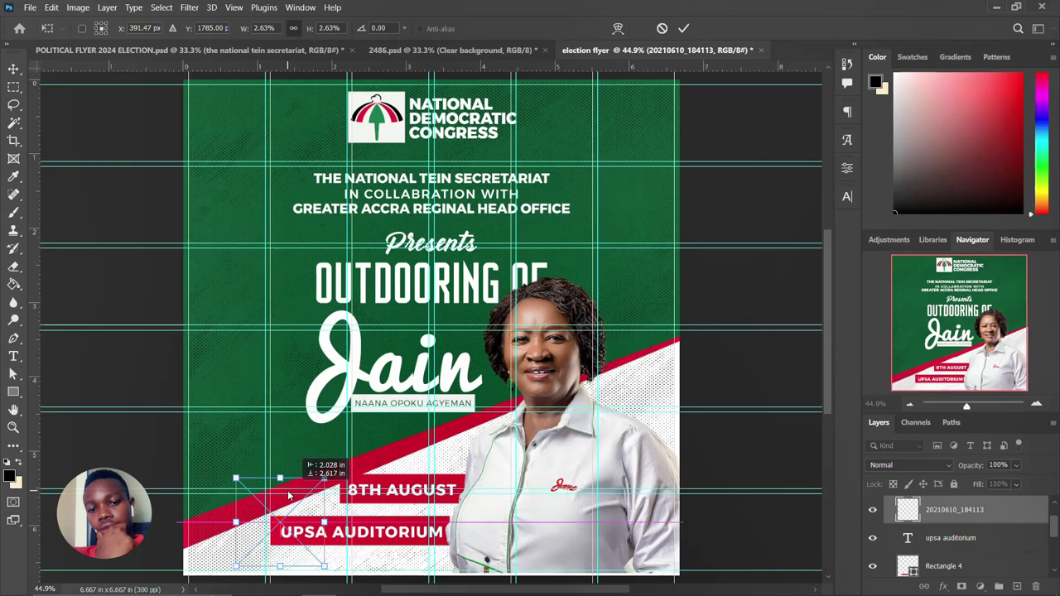
{"action": "left_click_drag", "start_coordinate": [289, 495], "coordinate": [319, 479]}
{"action": "key", "text": "Return"}
Shrink the pin image further to a very small final size
{"action": "key", "text": "ctrl+plus"}
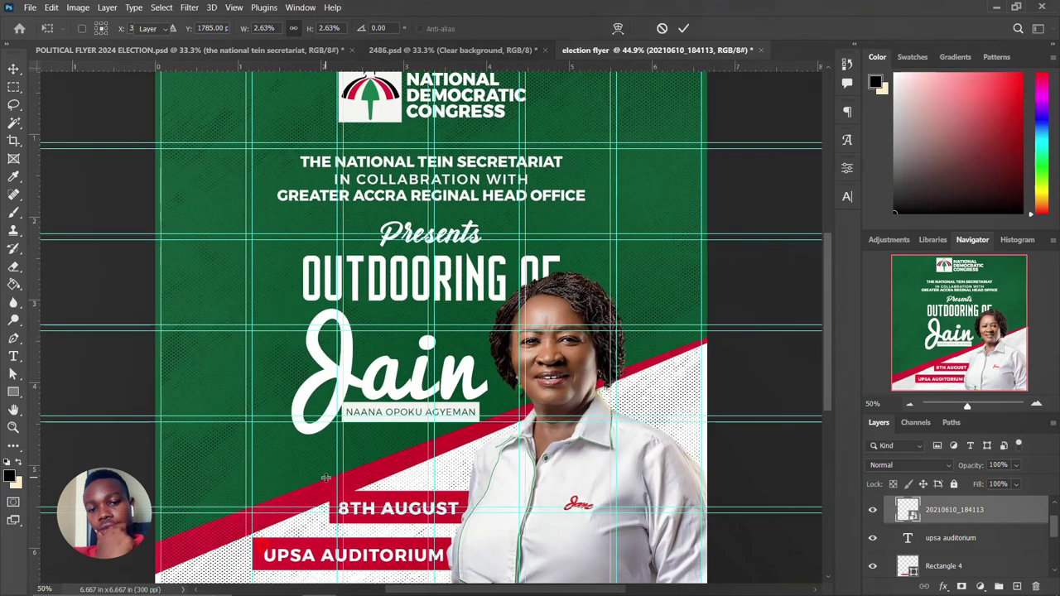
{"action": "scroll", "coordinate": [489, 539], "scroll_direction": "down", "scroll_amount": 3}
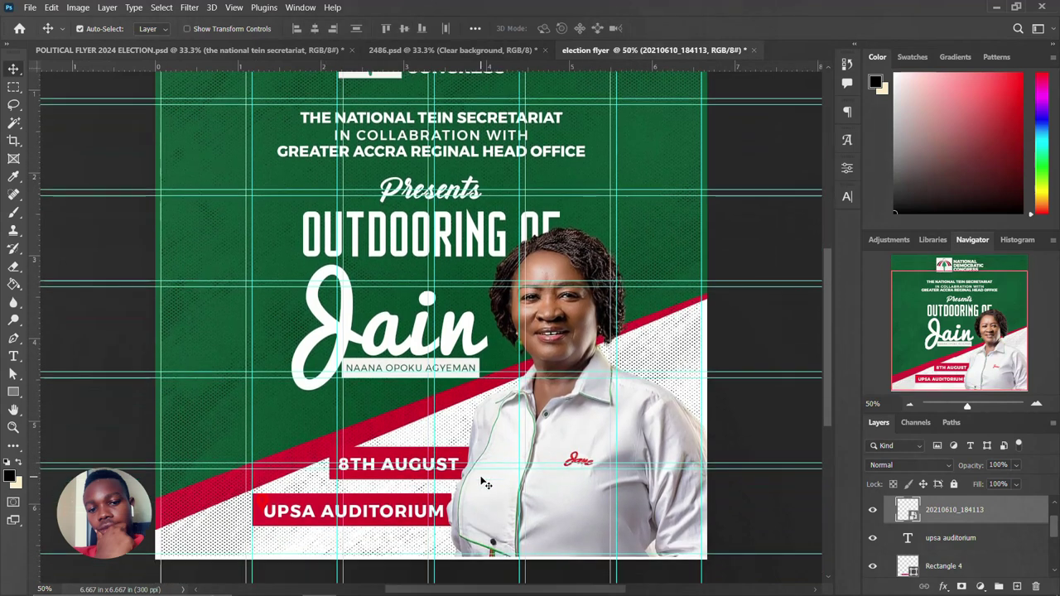
{"action": "key", "text": "ctrl+t"}
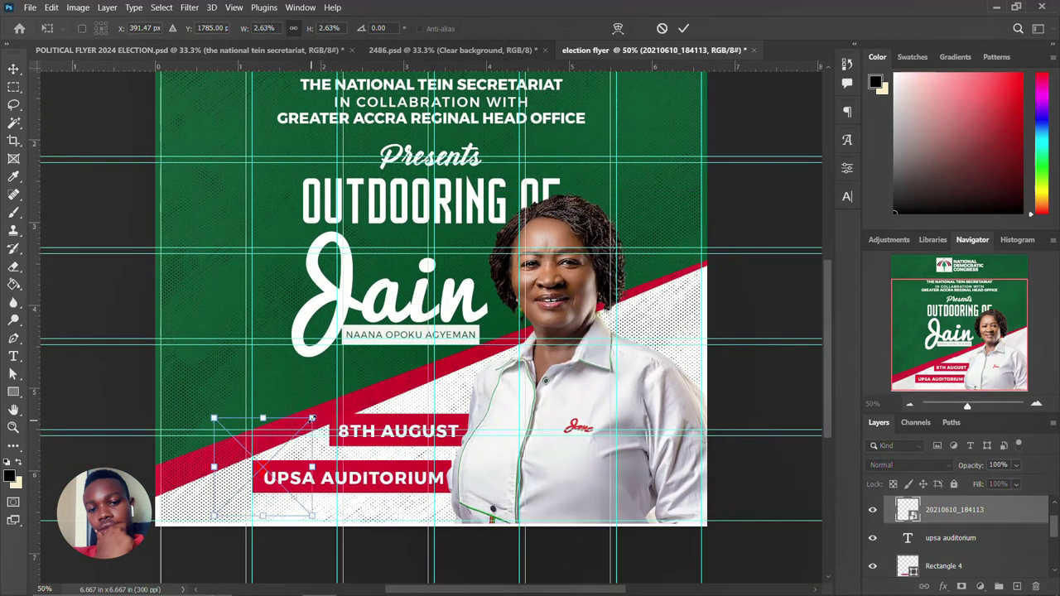
{"action": "left_click_drag", "start_coordinate": [312, 416], "coordinate": [307, 422]}
{"action": "left_click_drag", "start_coordinate": [300, 426], "coordinate": [290, 443]}
{"action": "key", "text": "Return"}
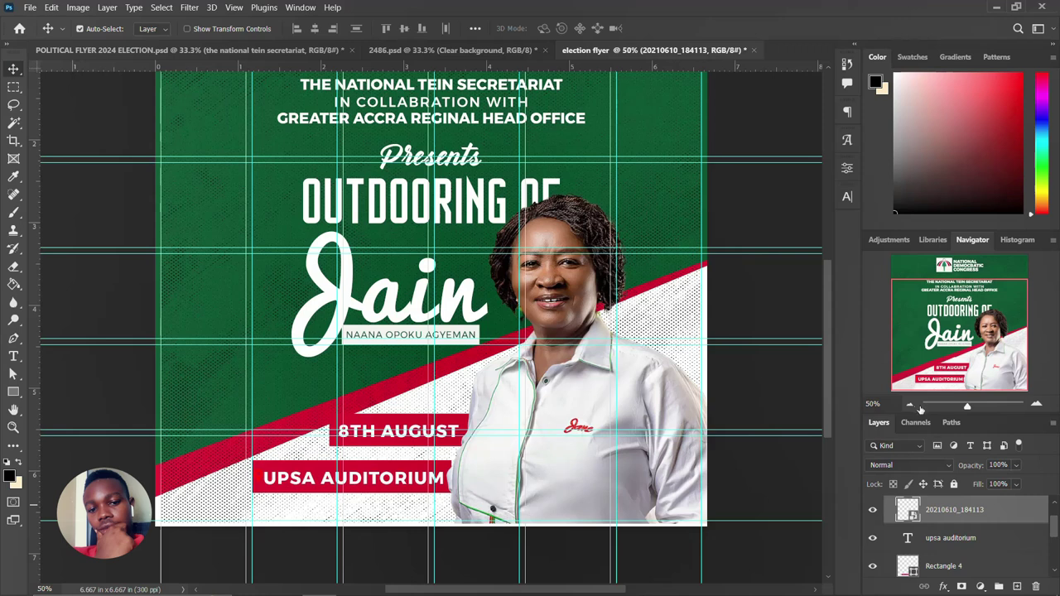
Give the pin image a white Color Overlay layer style
{"action": "double_click", "coordinate": [1018, 510]}
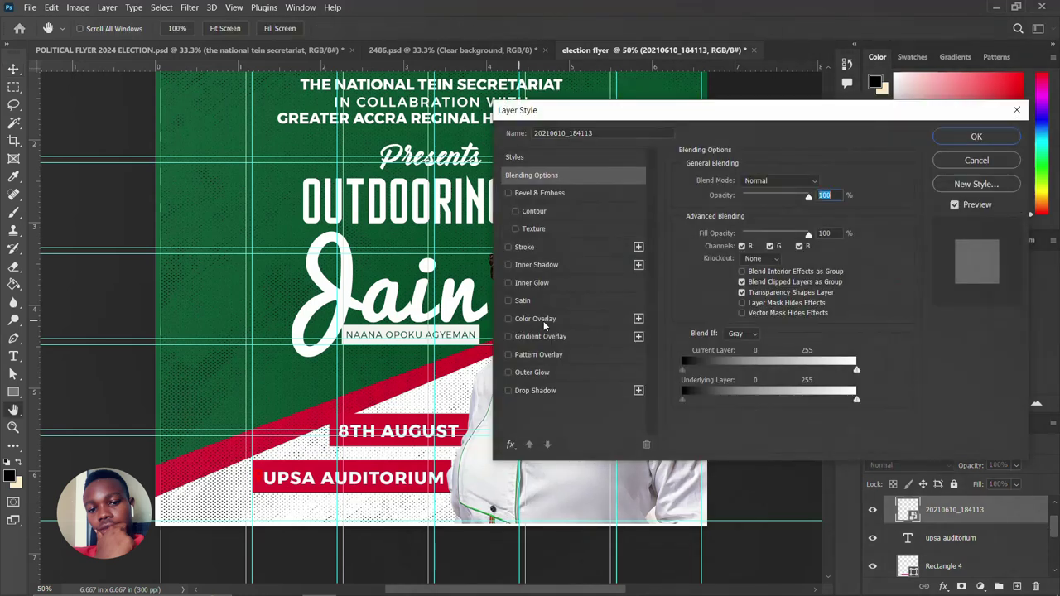
{"action": "left_click", "coordinate": [543, 321]}
{"action": "left_click", "coordinate": [971, 136]}
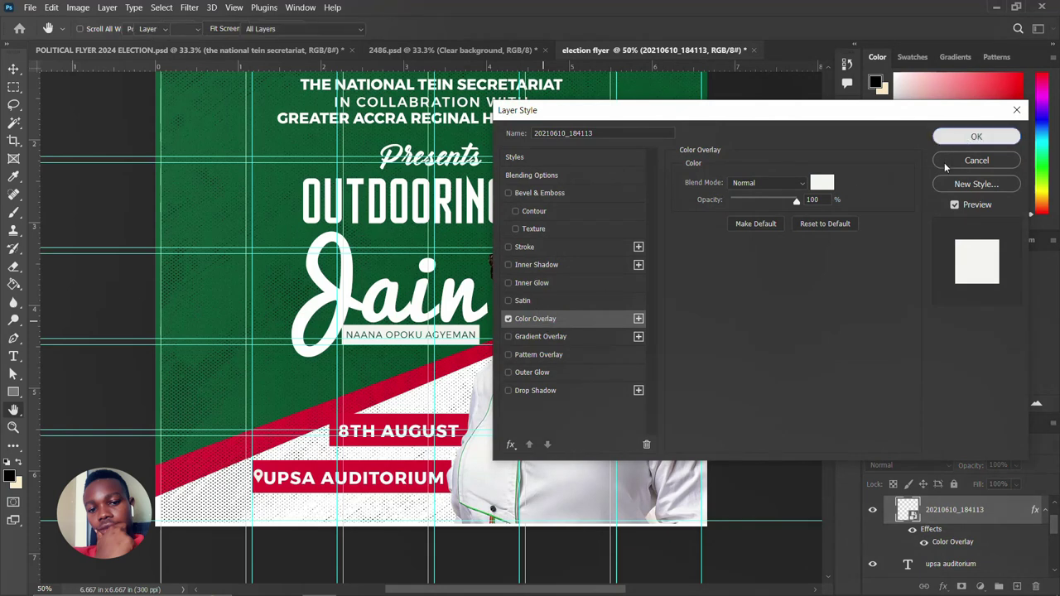
{"action": "left_click", "coordinate": [1046, 510]}
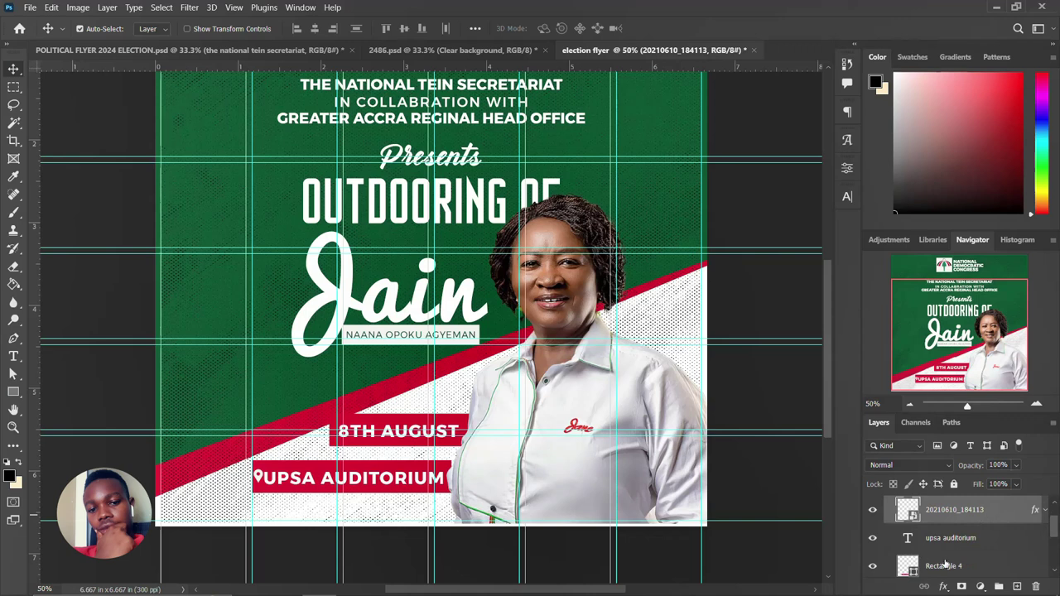
Check the DATE copy group's contents, collapsing it and toggling its visibility
{"action": "left_click", "coordinate": [946, 564]}
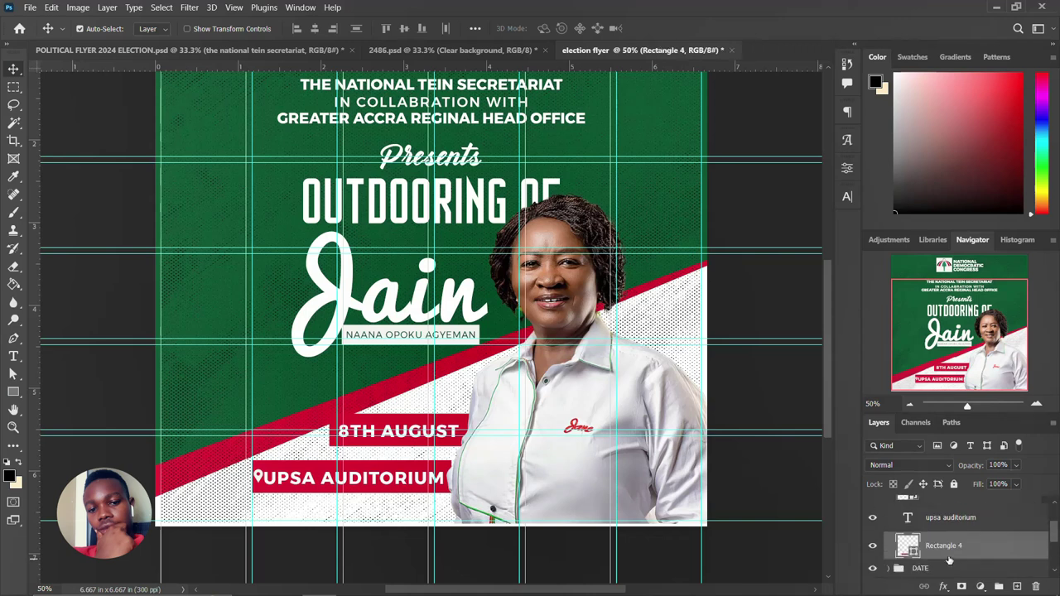
{"action": "scroll", "coordinate": [949, 562], "scroll_direction": "up", "scroll_amount": 2}
{"action": "left_click", "coordinate": [952, 555]}
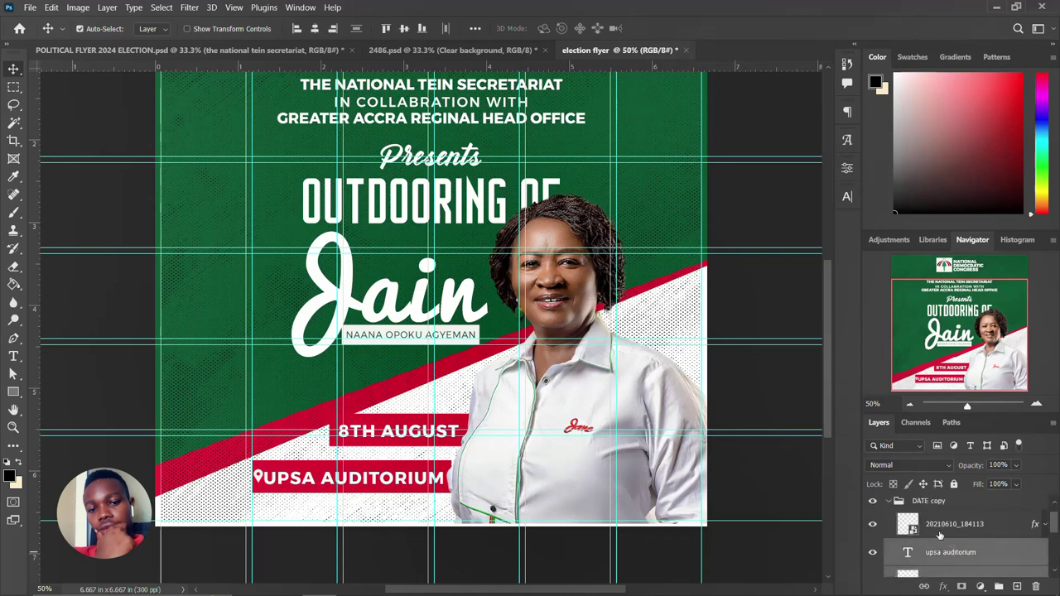
{"action": "left_click", "coordinate": [889, 503]}
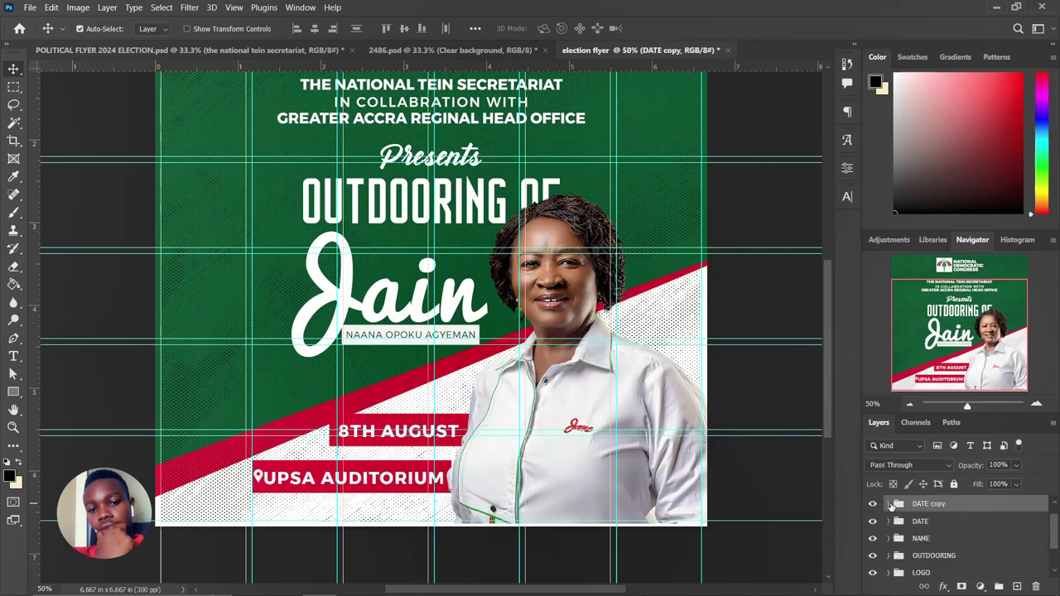
{"action": "left_click", "coordinate": [874, 505]}
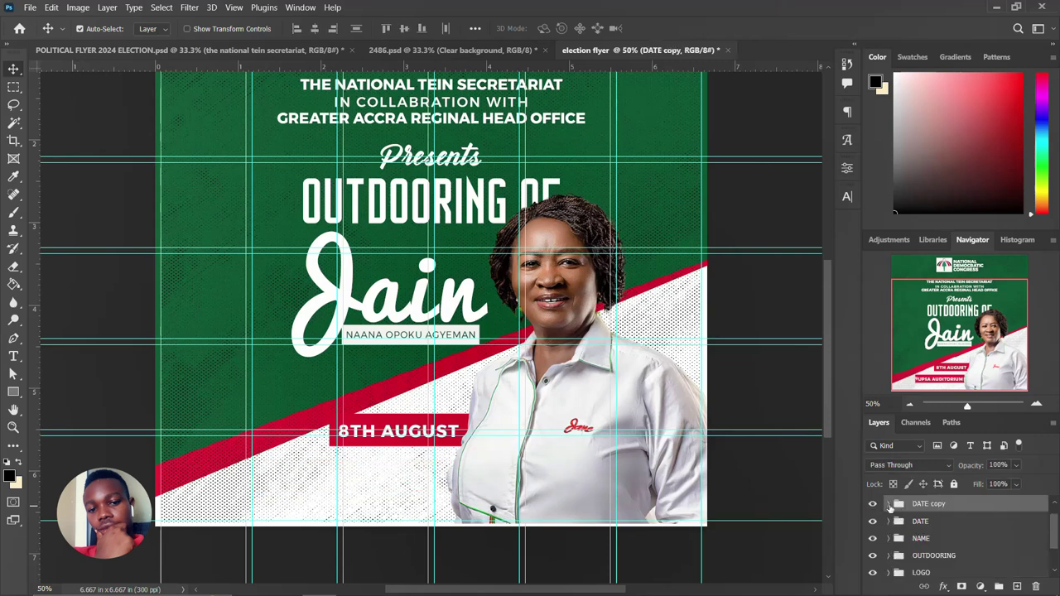
{"action": "left_click", "coordinate": [873, 506]}
Rename the DATE copy group to LOCATION and zoom out to the whole flyer
{"action": "double_click", "coordinate": [921, 504]}
{"action": "key", "text": "BackSpace"}
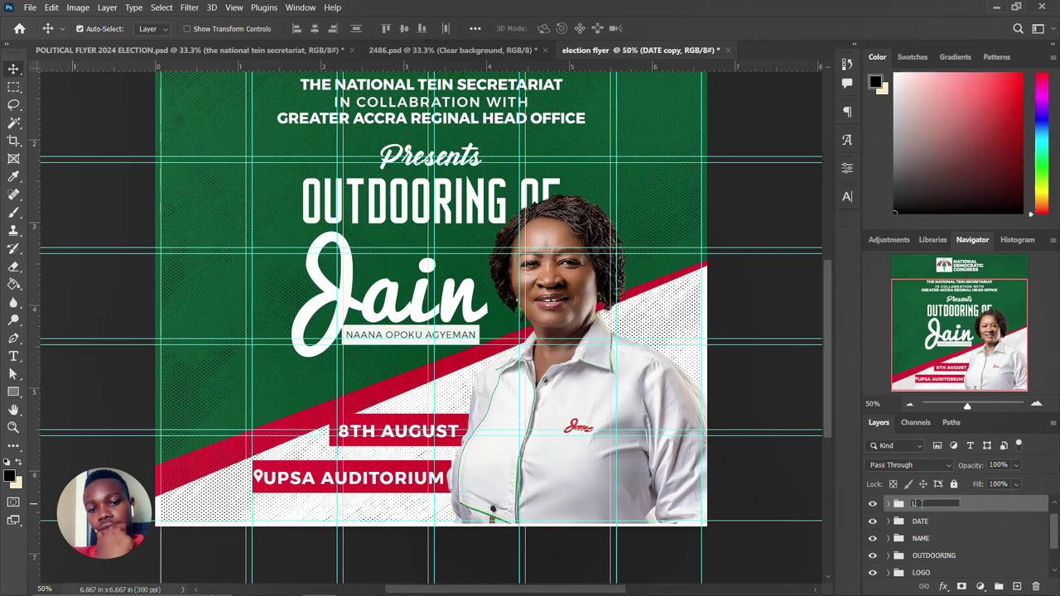
{"action": "type", "text": "LOCATIO"}
{"action": "key", "text": "Return"}
{"action": "key", "text": "ctrl+minus"}
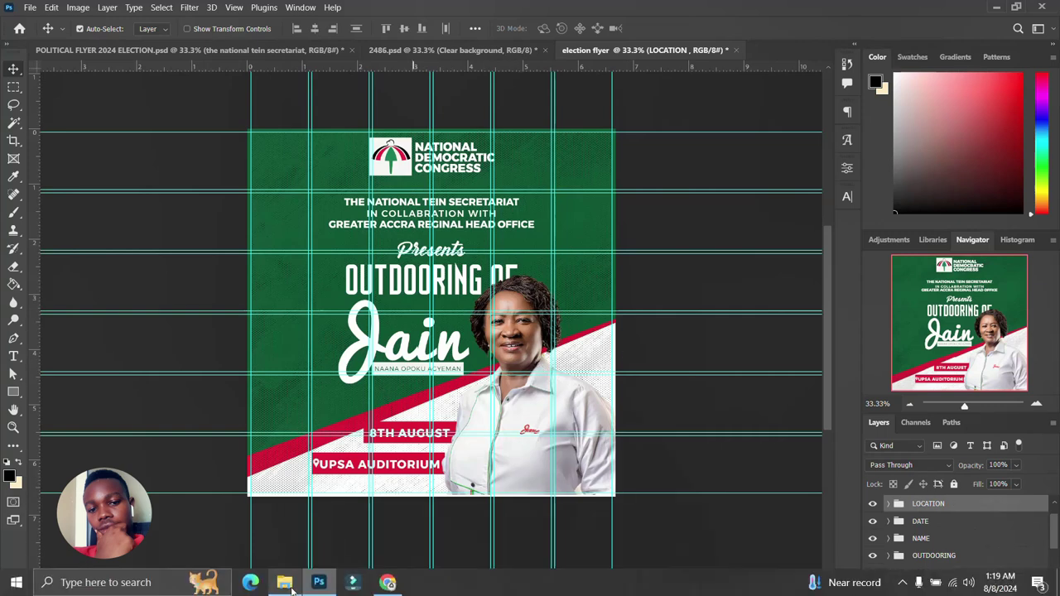
Expand the BACKGROUND group and select its Rectangle 1 copy layer
{"action": "left_click", "coordinate": [285, 582]}
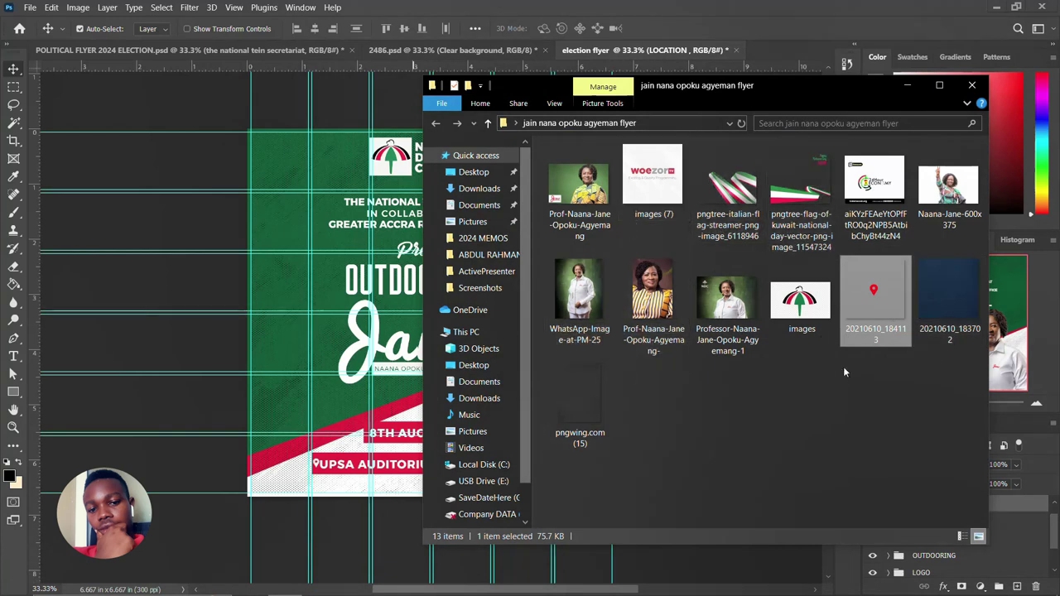
{"action": "left_click", "coordinate": [470, 67]}
{"action": "scroll", "coordinate": [981, 549], "scroll_direction": "down", "scroll_amount": 2}
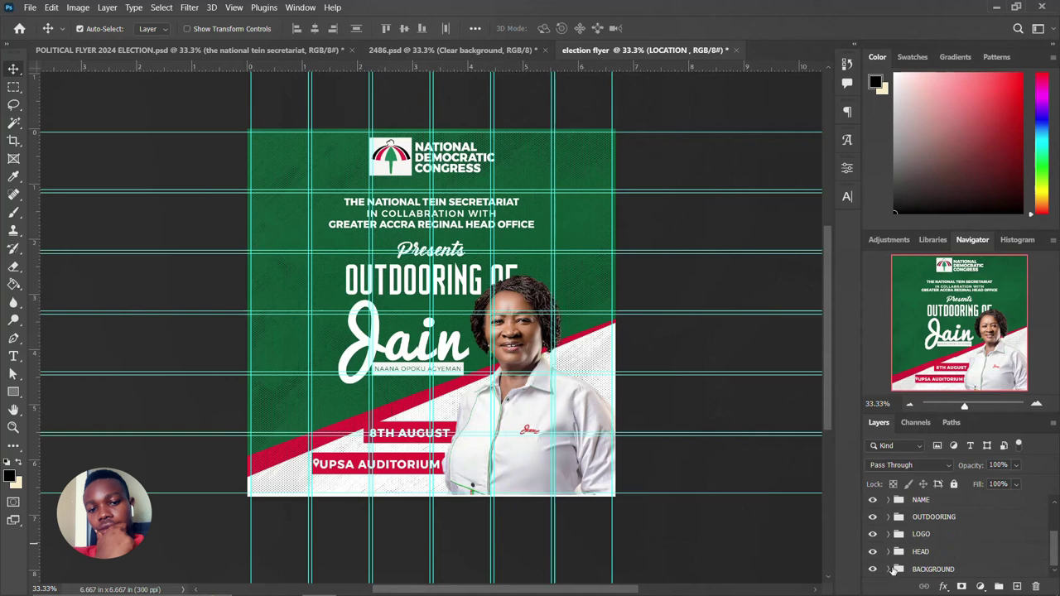
{"action": "left_click", "coordinate": [889, 569]}
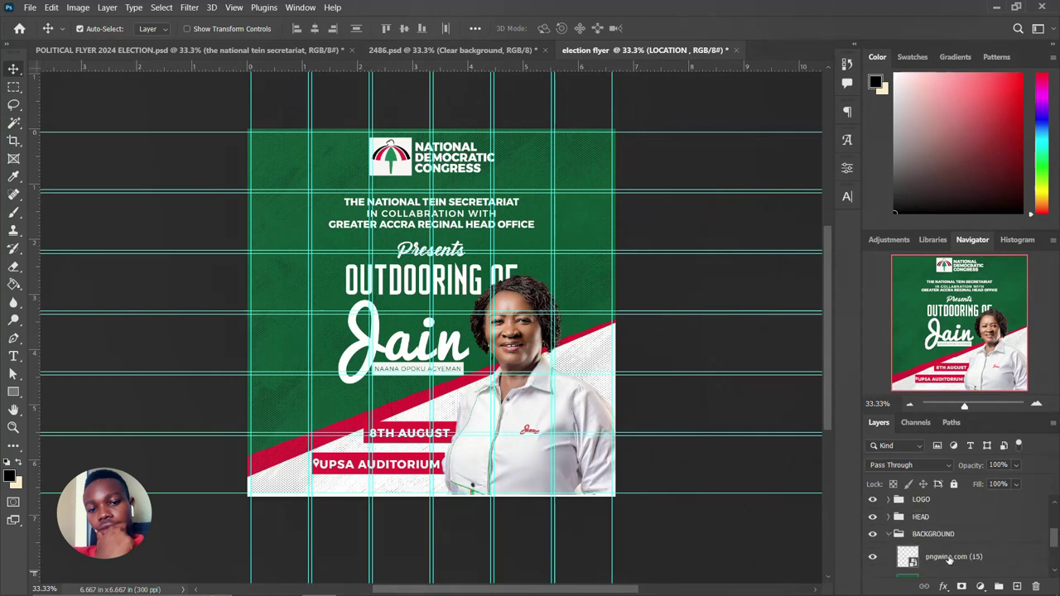
{"action": "scroll", "coordinate": [950, 559], "scroll_direction": "down", "scroll_amount": 2}
{"action": "left_click", "coordinate": [947, 547]}
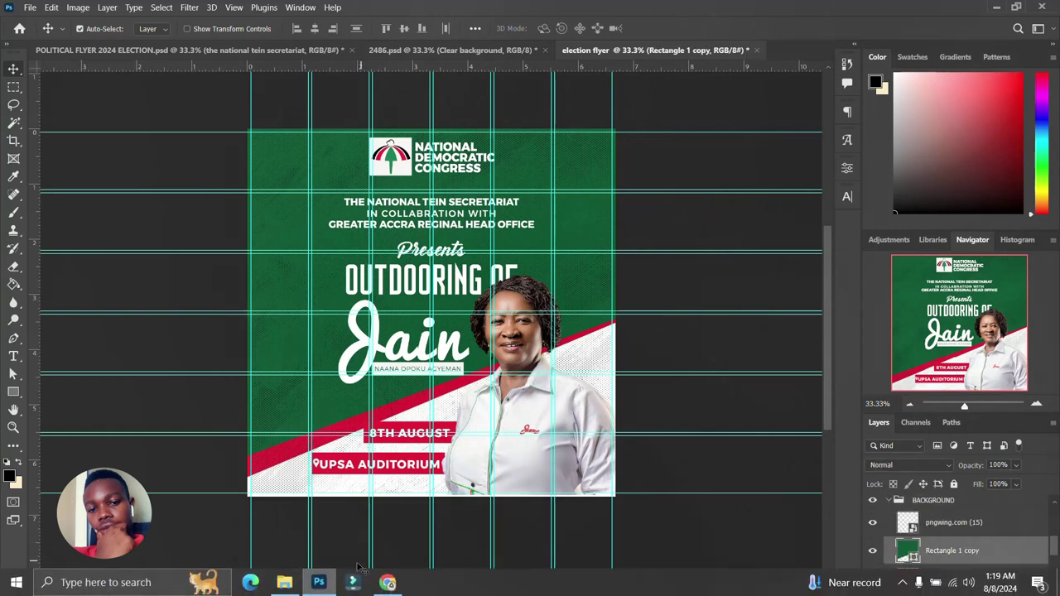
Place the Prof-Naana-Jane-Opoku-Agyemang photo, enlarge it to about 57%, and shift it left
{"action": "left_click", "coordinate": [285, 582]}
{"action": "left_click_drag", "start_coordinate": [583, 189], "coordinate": [369, 377]}
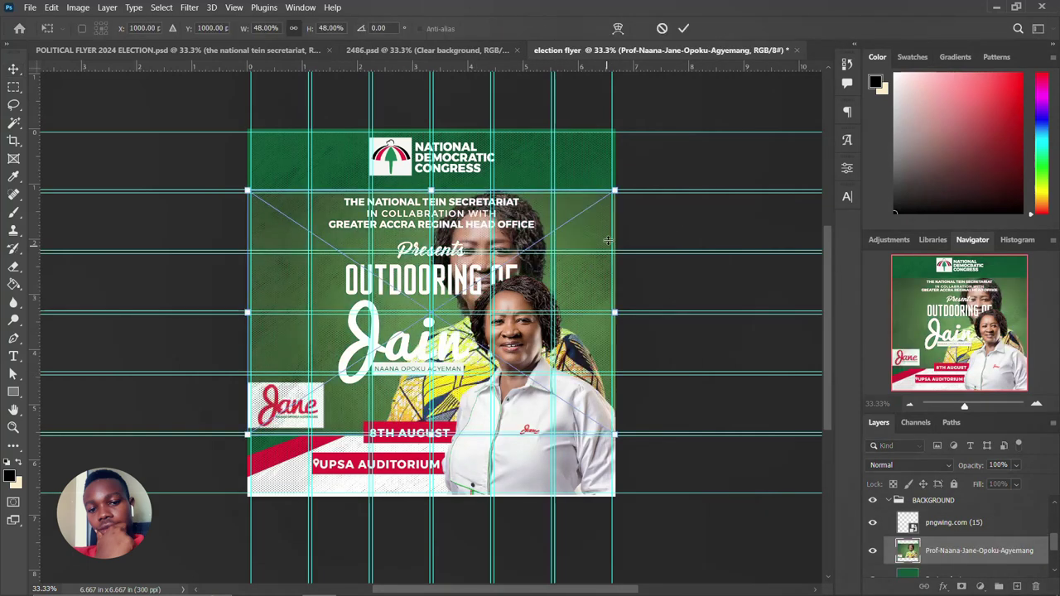
{"action": "left_click_drag", "start_coordinate": [613, 191], "coordinate": [649, 167]}
{"action": "left_click_drag", "start_coordinate": [526, 291], "coordinate": [472, 288]}
Rasterize the placed candidate photo, set its blend mode to Exclusion, and add a layer mask
{"action": "key", "text": "Return"}
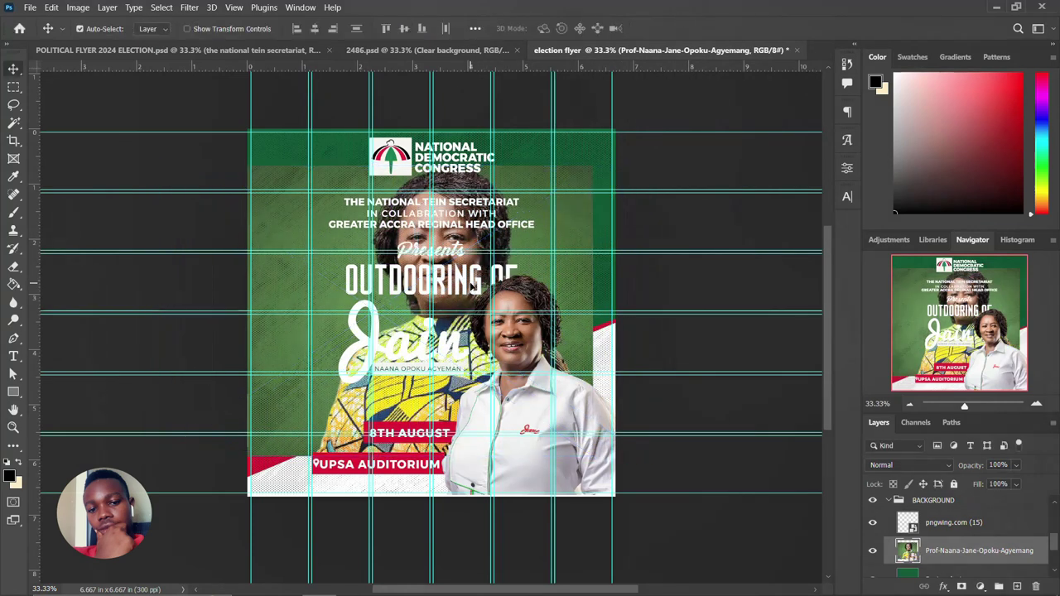
{"action": "right_click", "coordinate": [993, 553]}
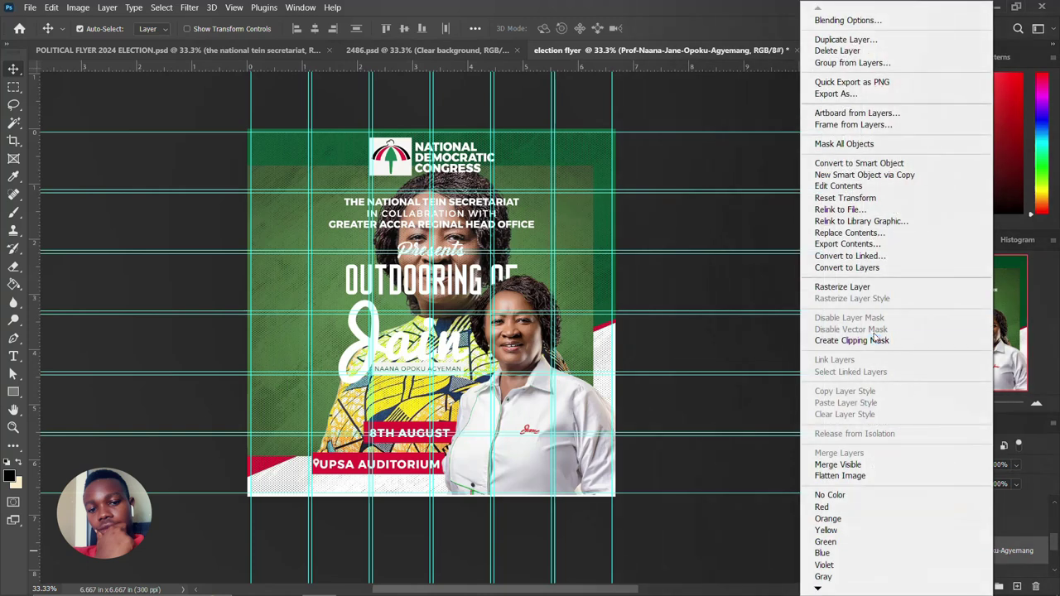
{"action": "left_click", "coordinate": [862, 288]}
{"action": "left_click", "coordinate": [847, 167]}
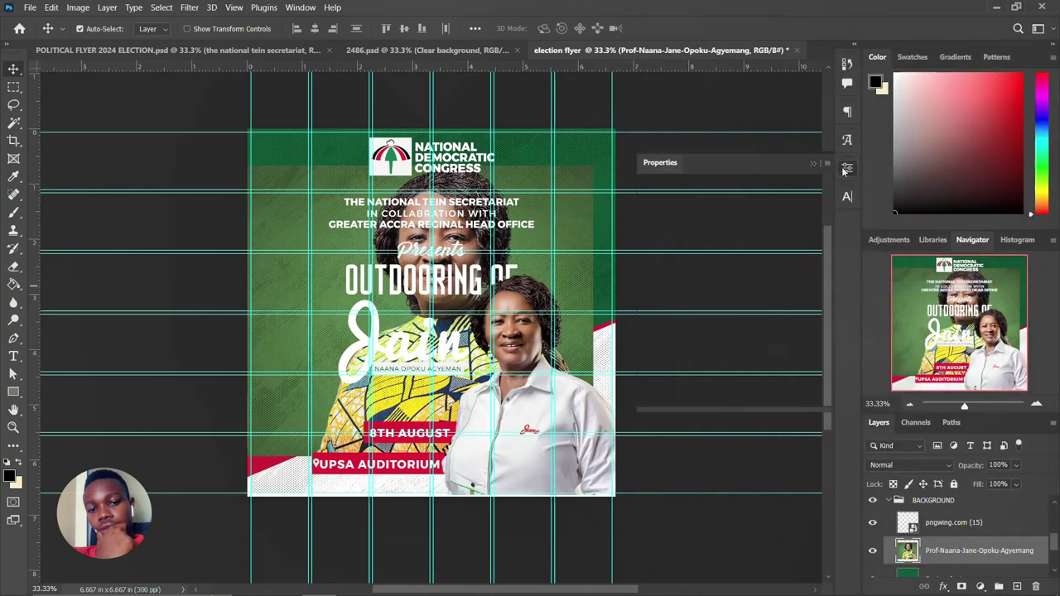
{"action": "scroll", "coordinate": [717, 339], "scroll_direction": "down", "scroll_amount": 1}
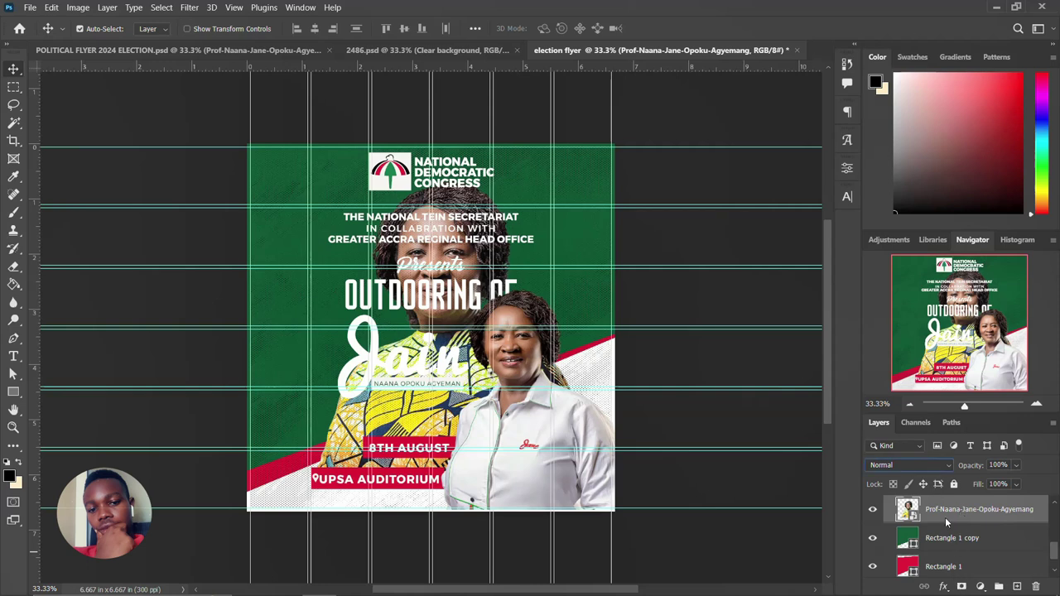
{"action": "key", "text": "alt+shift+x"}
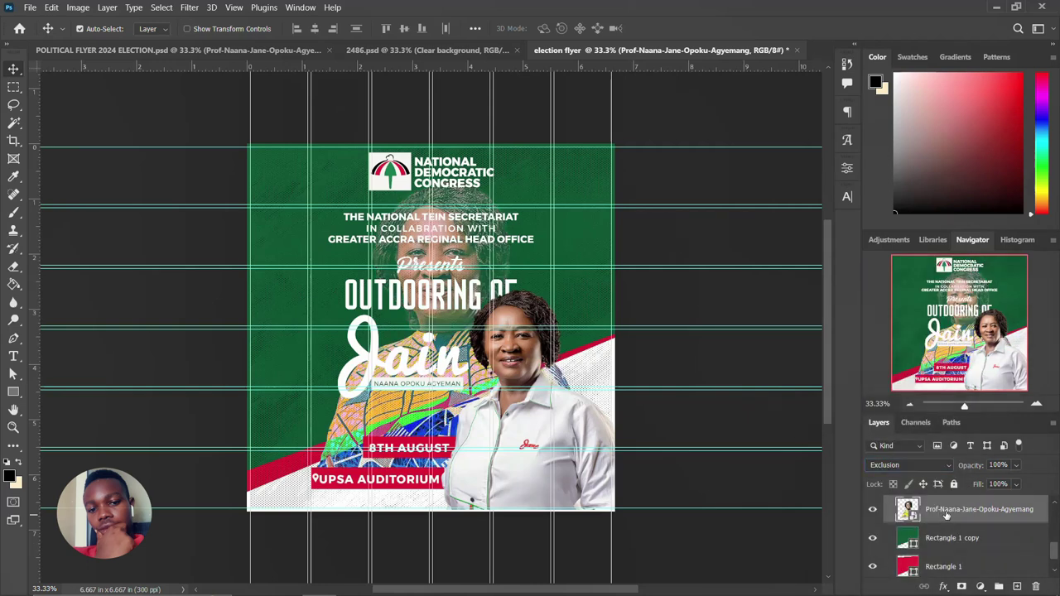
{"action": "left_click", "coordinate": [962, 586]}
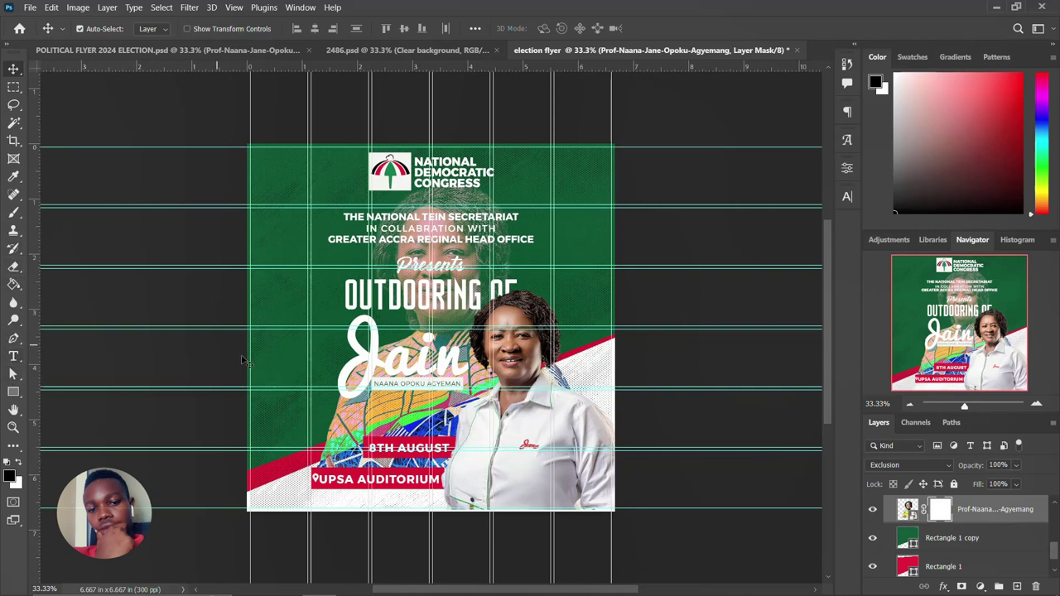
Paint black on the photo's mask to hide it behind the Jain and date area
{"action": "key", "text": "b"}
{"action": "left_click", "coordinate": [939, 513]}
{"action": "key", "text": "b"}
{"action": "mouse_move", "coordinate": [290, 443]}
{"action": "left_mouse_down"}
{"action": "mouse_move", "coordinate": [348, 455]}
{"action": "mouse_move", "coordinate": [319, 434]}
{"action": "mouse_move", "coordinate": [453, 477]}
{"action": "mouse_move", "coordinate": [591, 391]}
{"action": "mouse_move", "coordinate": [312, 482]}
{"action": "mouse_move", "coordinate": [285, 456]}
{"action": "mouse_move", "coordinate": [336, 433]}
{"action": "left_mouse_up"}
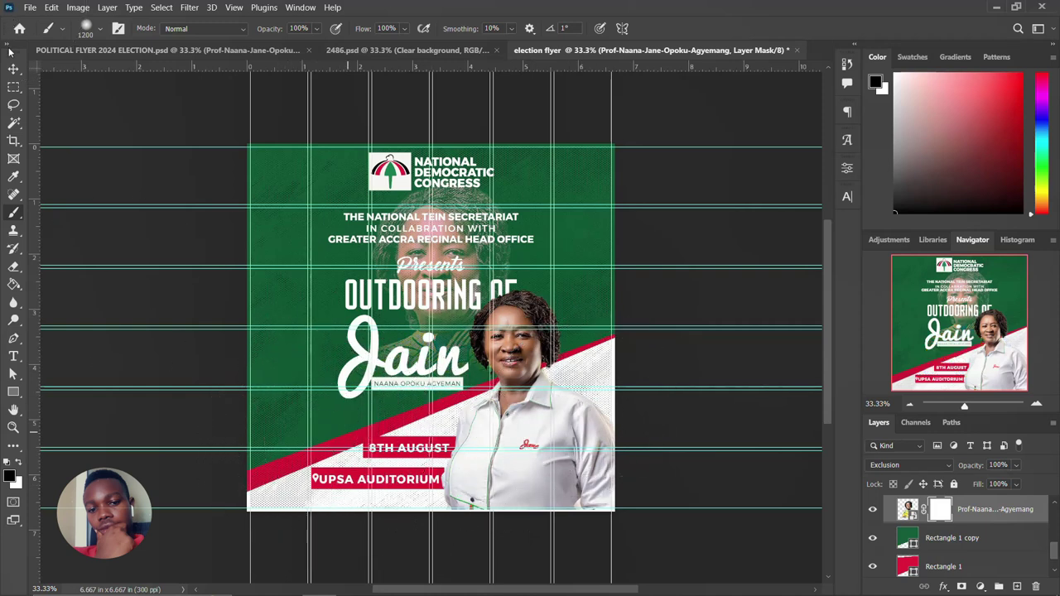
Set the photo layer to Color Dodge blend mode at 20% opacity
{"action": "left_click", "coordinate": [16, 67]}
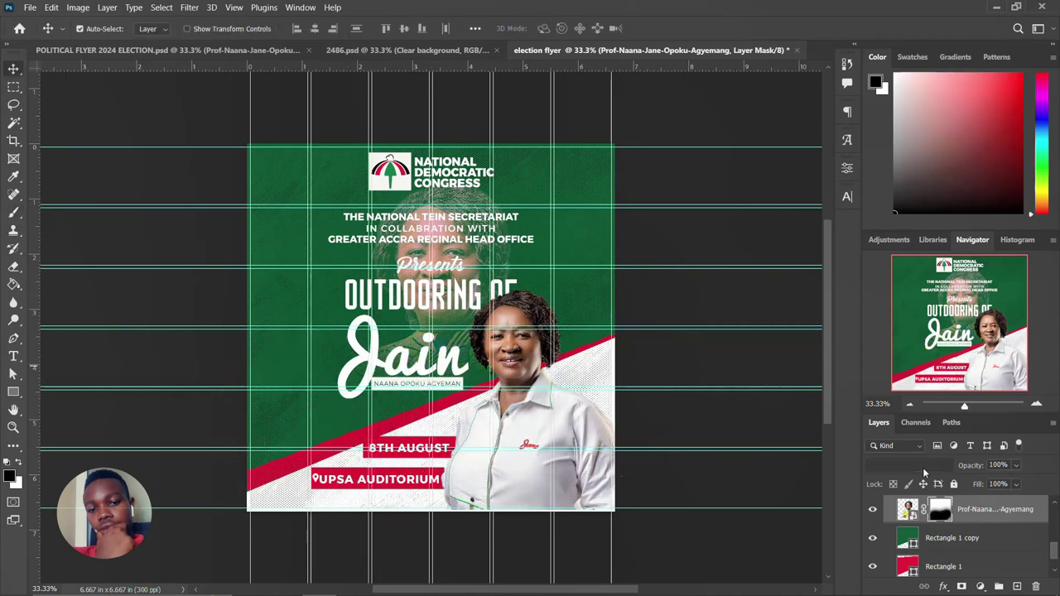
{"action": "left_click", "coordinate": [922, 467]}
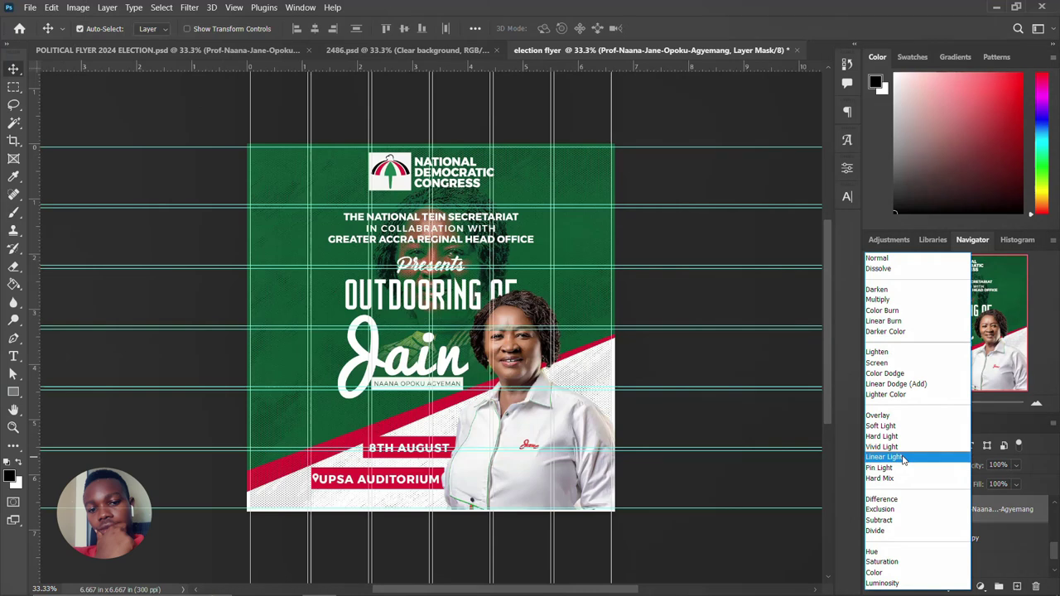
{"action": "left_click", "coordinate": [911, 375]}
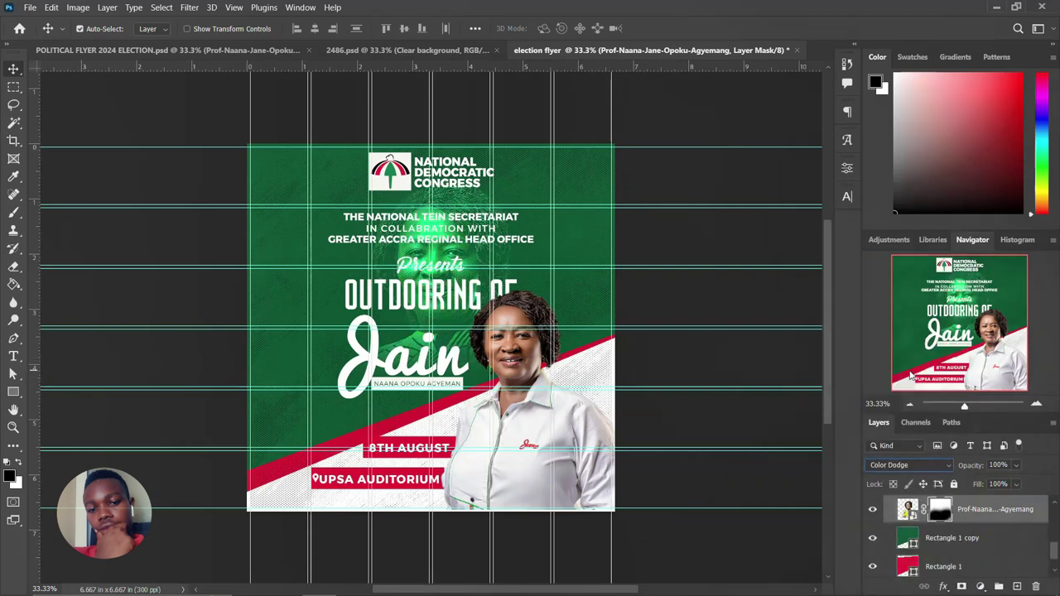
{"action": "left_click", "coordinate": [968, 469]}
{"action": "type", "text": "20"}
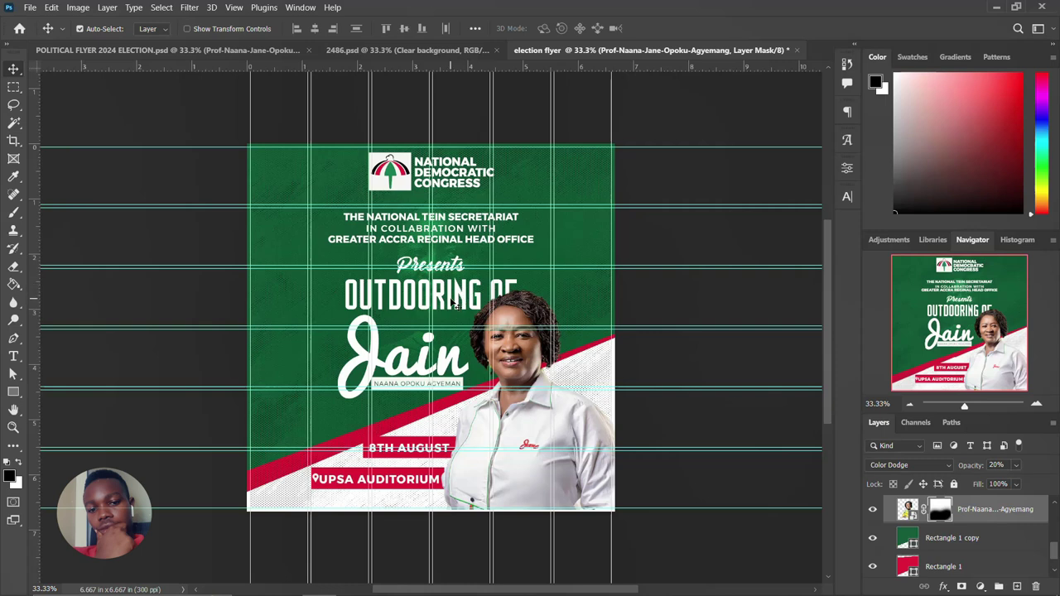
Collapse the BACKGROUND group, select the IMAGE group, and bring the flyer images folder forward
{"action": "scroll", "coordinate": [951, 519], "scroll_direction": "up", "scroll_amount": 3}
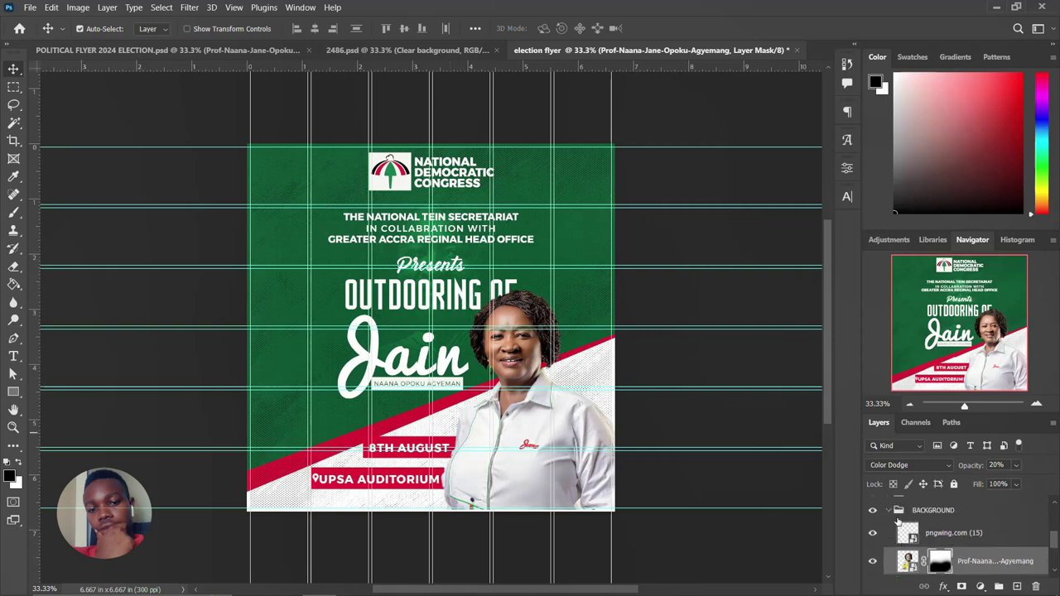
{"action": "left_click", "coordinate": [890, 531]}
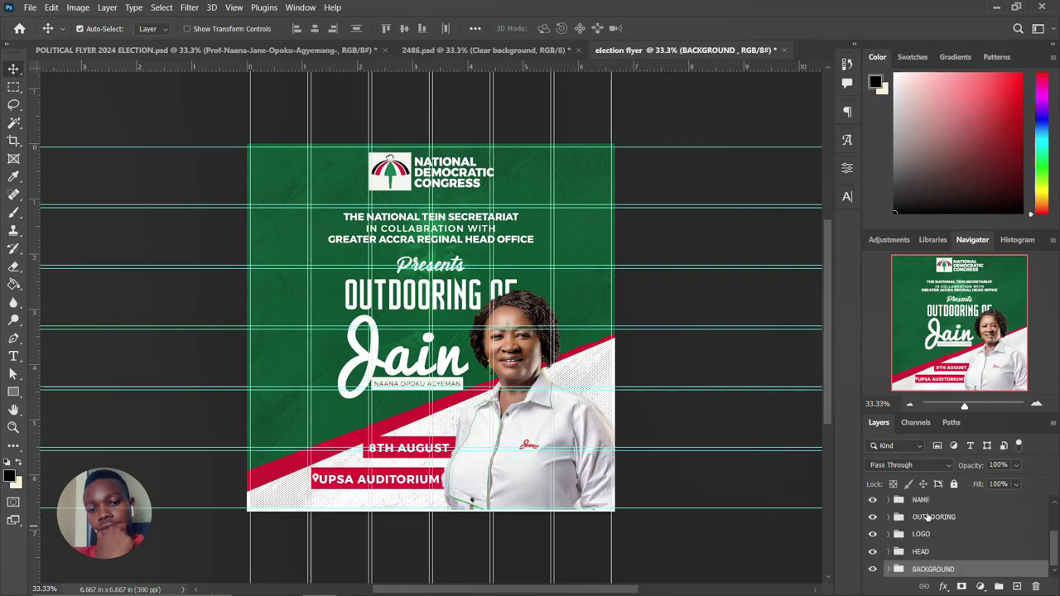
{"action": "scroll", "coordinate": [928, 518], "scroll_direction": "up", "scroll_amount": 2}
{"action": "left_click", "coordinate": [921, 503]}
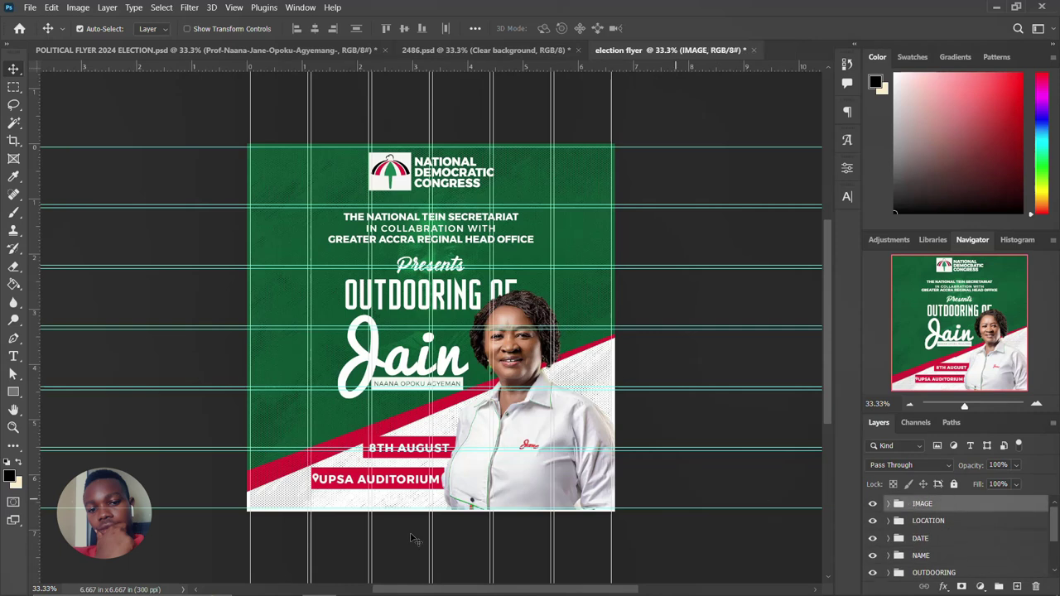
{"action": "left_click", "coordinate": [274, 583]}
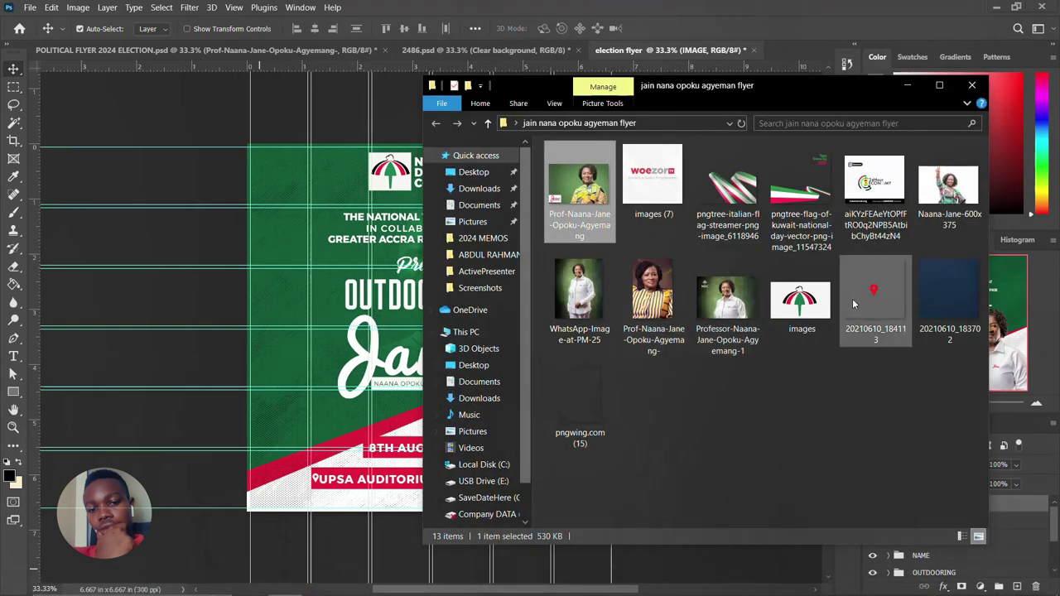
Place the 20210610_183702 texture as the top layer covering the whole flyer
{"action": "left_click_drag", "start_coordinate": [953, 307], "coordinate": [313, 355]}
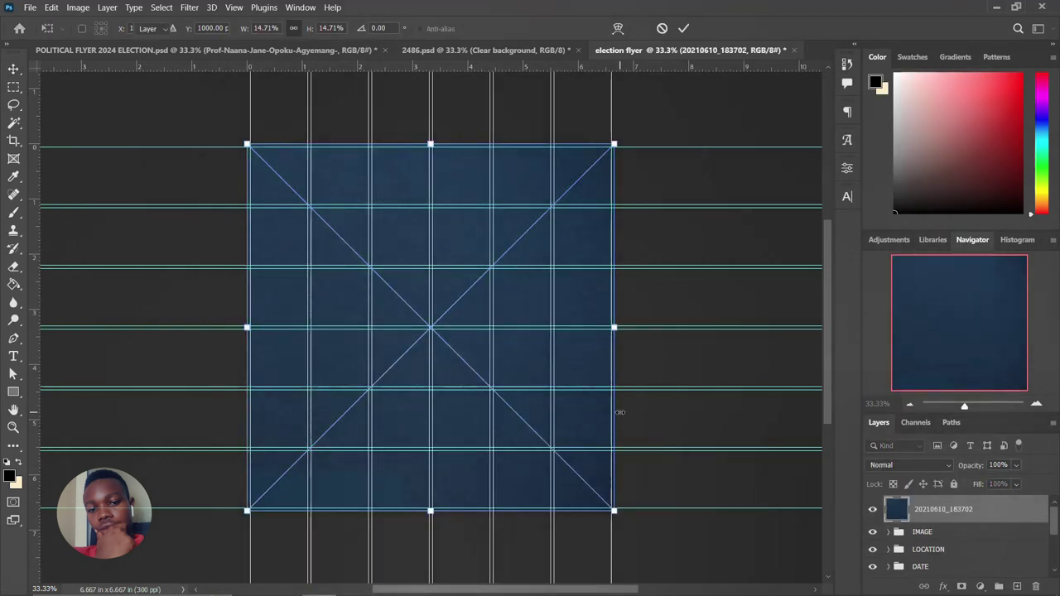
{"action": "key", "text": "Return"}
{"action": "left_click", "coordinate": [919, 465]}
{"action": "scroll", "coordinate": [931, 472], "scroll_direction": "down", "scroll_amount": 5}
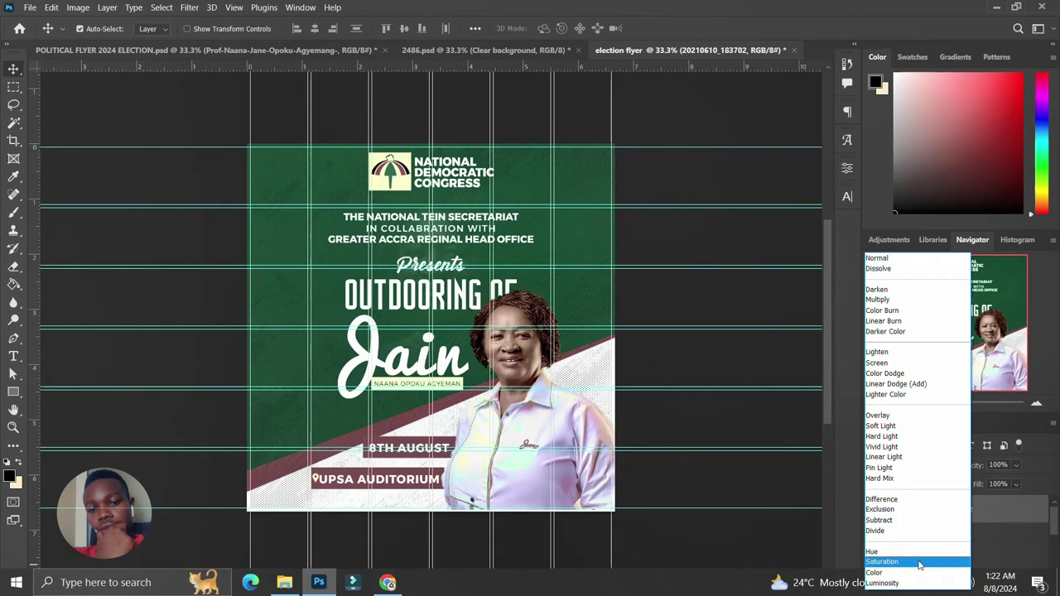
Blend the 20210610_183702 texture layer with Soft Light at 100% and add a layer mask
{"action": "left_click", "coordinate": [929, 481]}
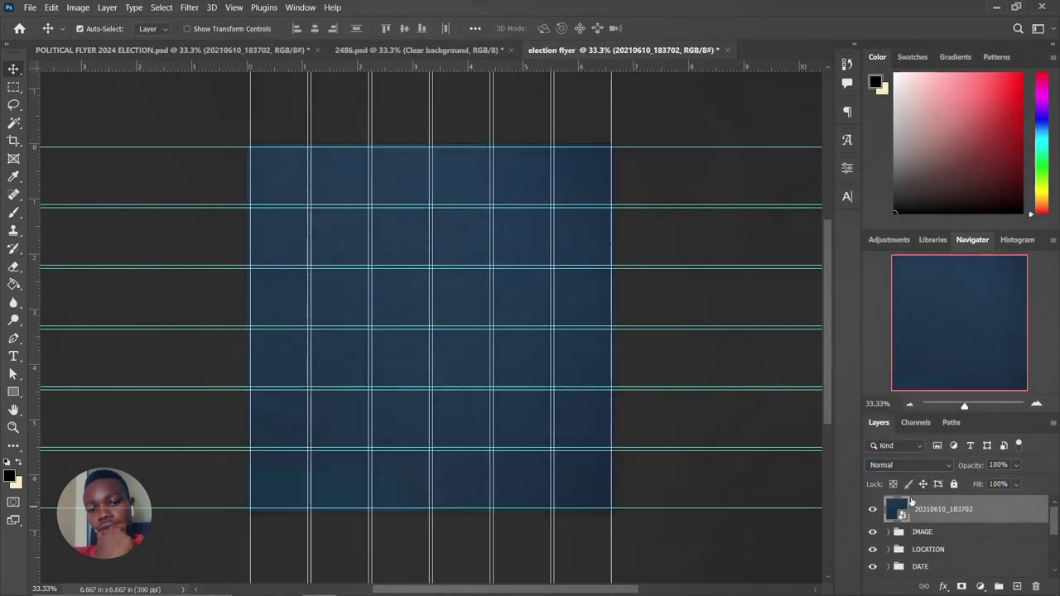
{"action": "left_click", "coordinate": [913, 467]}
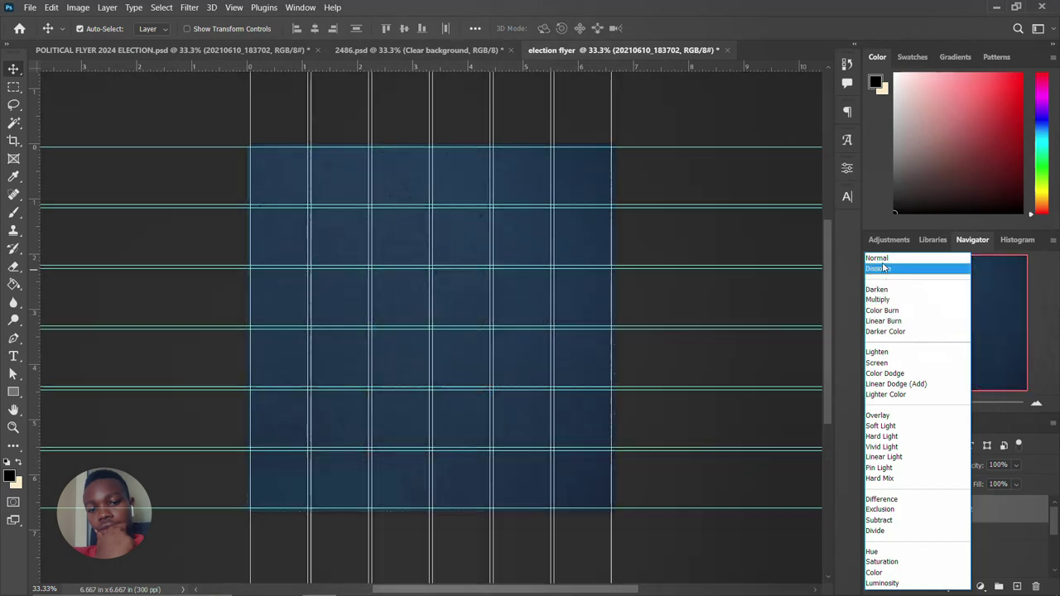
{"action": "key", "text": "Escape"}
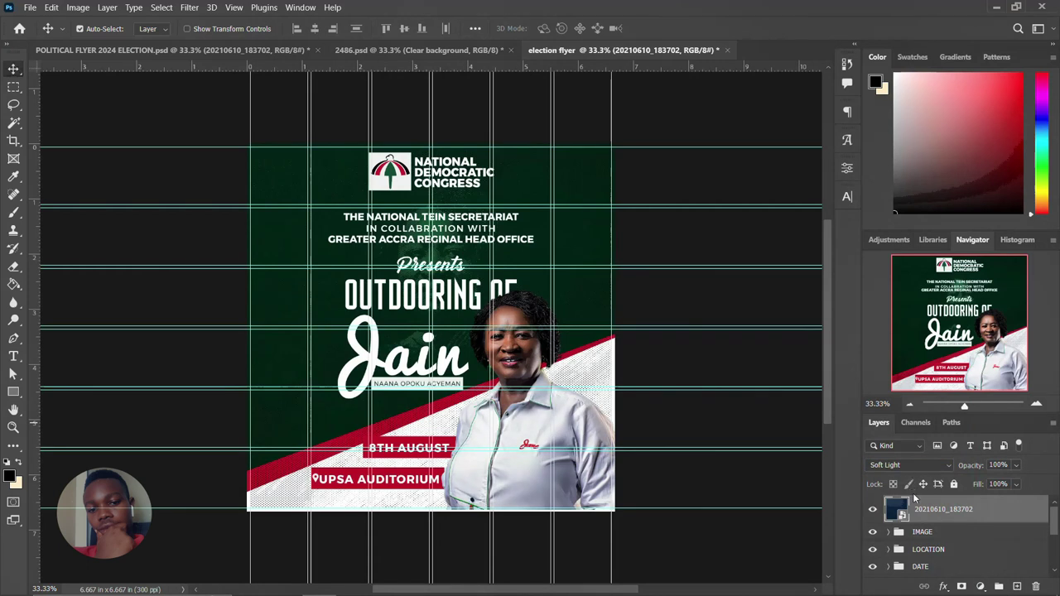
{"action": "left_click", "coordinate": [961, 586]}
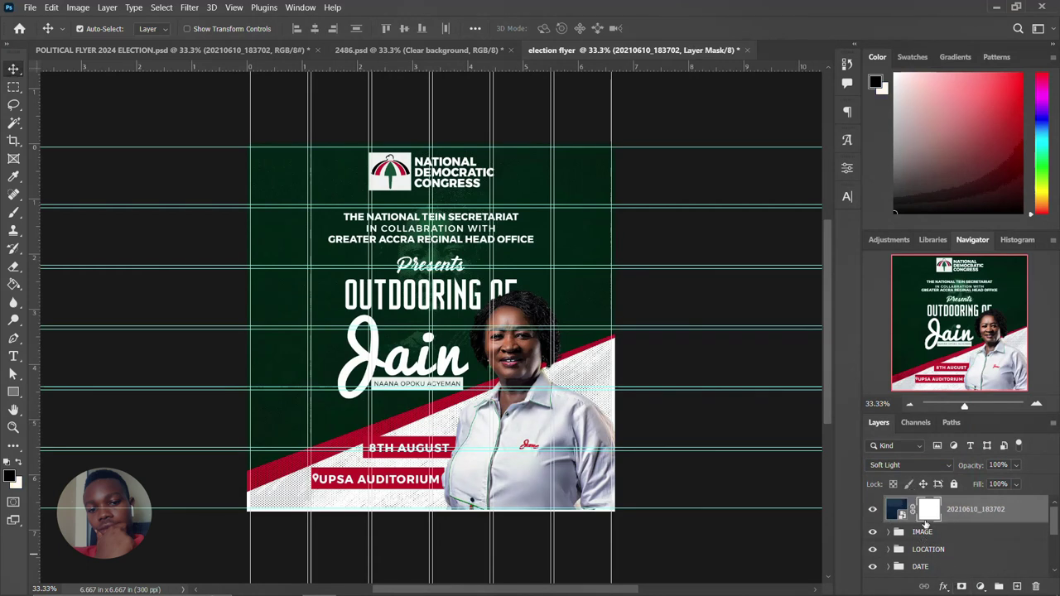
Paint the texture's mask with a large black brush over the portrait, lower flyer and face area
{"action": "key", "text": "b"}
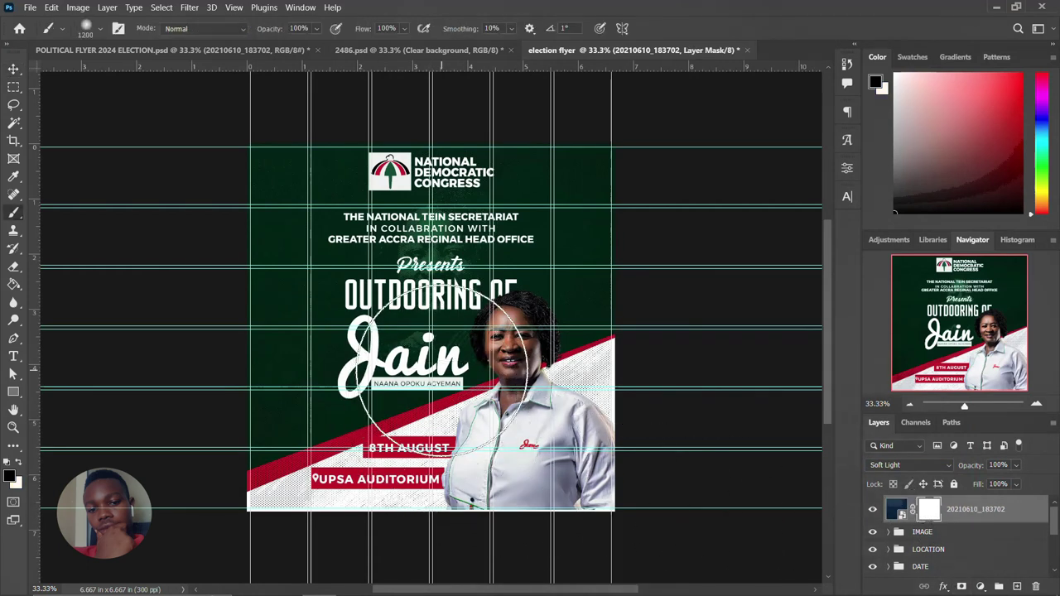
{"action": "key", "text": "bracketright"}
{"action": "key", "text": "bracketright"}
{"action": "key", "text": "bracketright"}
{"action": "key", "text": "bracketright"}
{"action": "key", "text": "bracketright"}
{"action": "key", "text": "bracketright"}
{"action": "key", "text": "bracketright"}
{"action": "key", "text": "bracketright"}
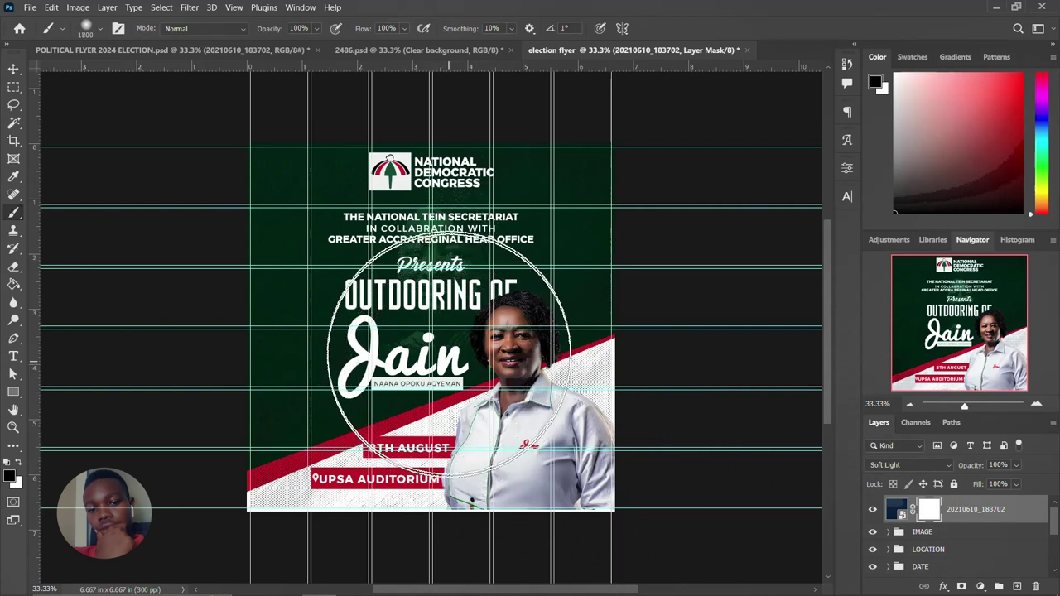
{"action": "key", "text": "bracketright"}
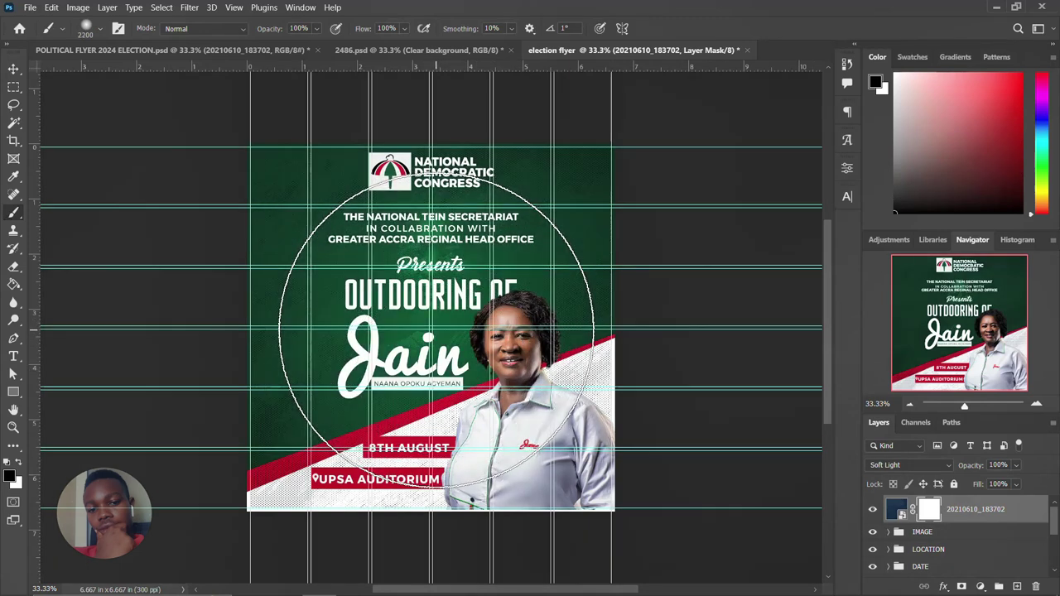
{"action": "left_click", "coordinate": [436, 335]}
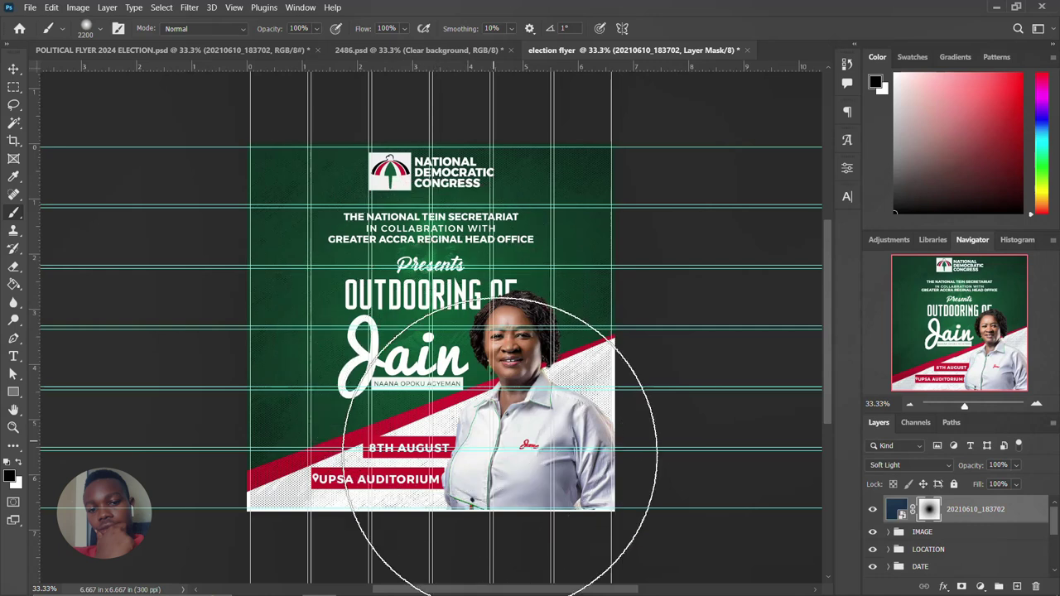
{"action": "left_click", "coordinate": [537, 517]}
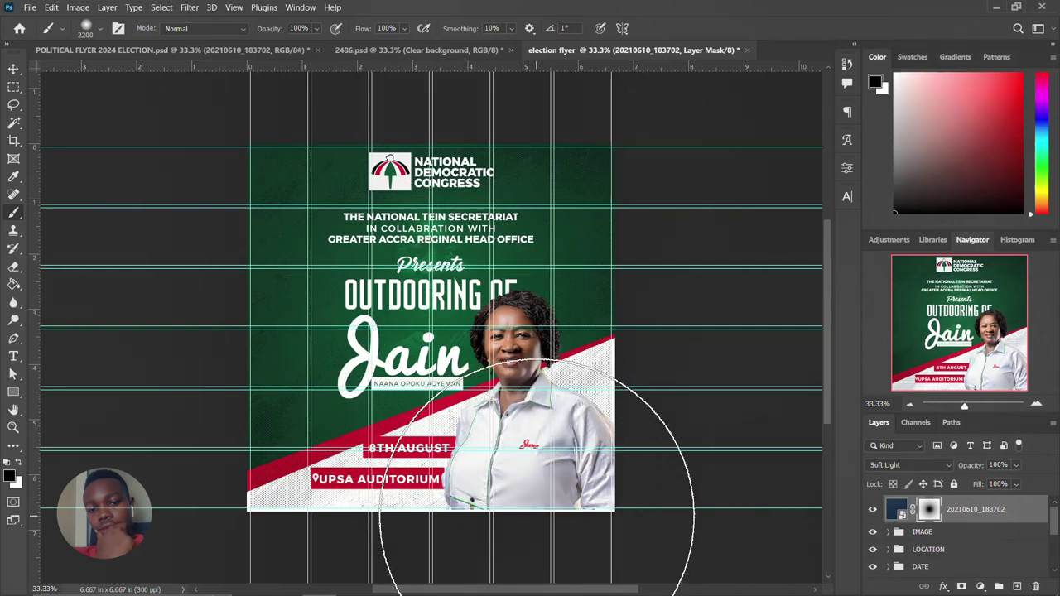
{"action": "key", "text": "bracketleft"}
{"action": "key", "text": "bracketleft"}
{"action": "key", "text": "bracketleft"}
{"action": "key", "text": "bracketleft"}
{"action": "key", "text": "bracketleft"}
{"action": "key", "text": "bracketleft"}
{"action": "key", "text": "bracketleft"}
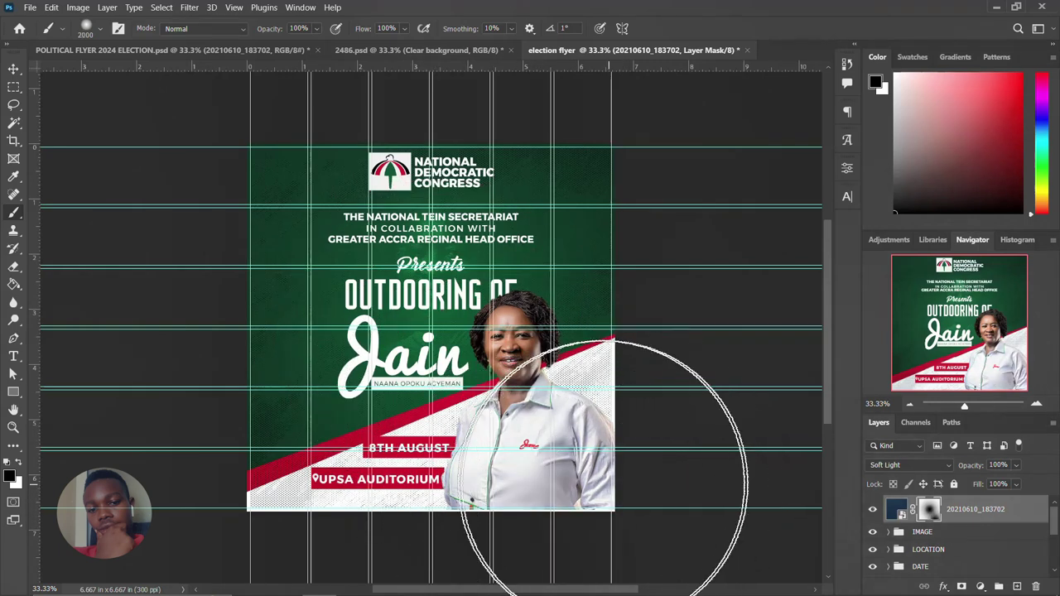
{"action": "mouse_move", "coordinate": [551, 464]}
{"action": "left_mouse_down"}
{"action": "mouse_move", "coordinate": [508, 451]}
{"action": "mouse_move", "coordinate": [514, 464]}
{"action": "mouse_move", "coordinate": [550, 438]}
{"action": "left_mouse_up"}
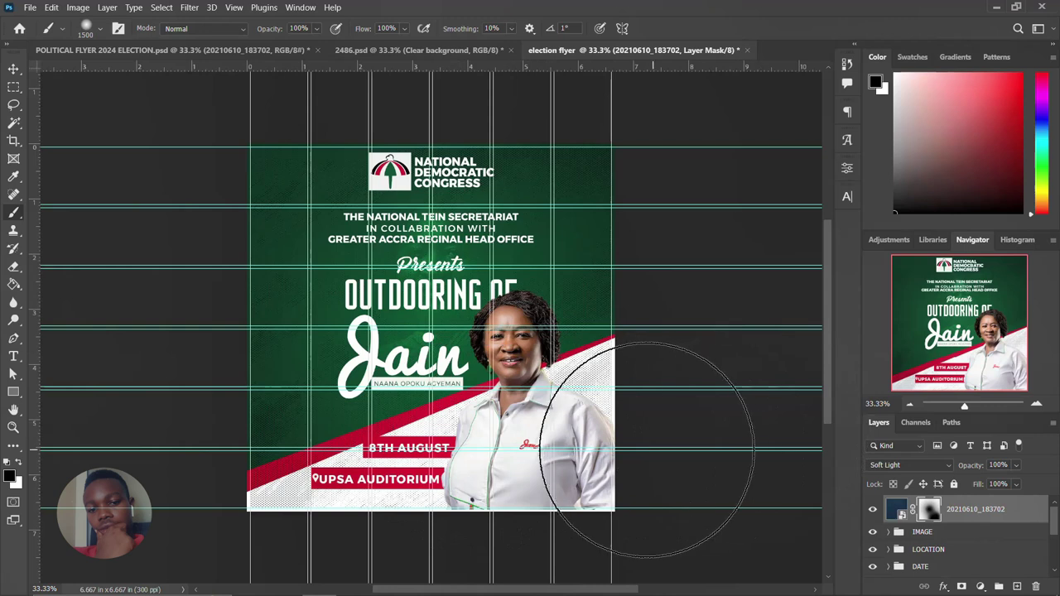
{"action": "left_click", "coordinate": [14, 70]}
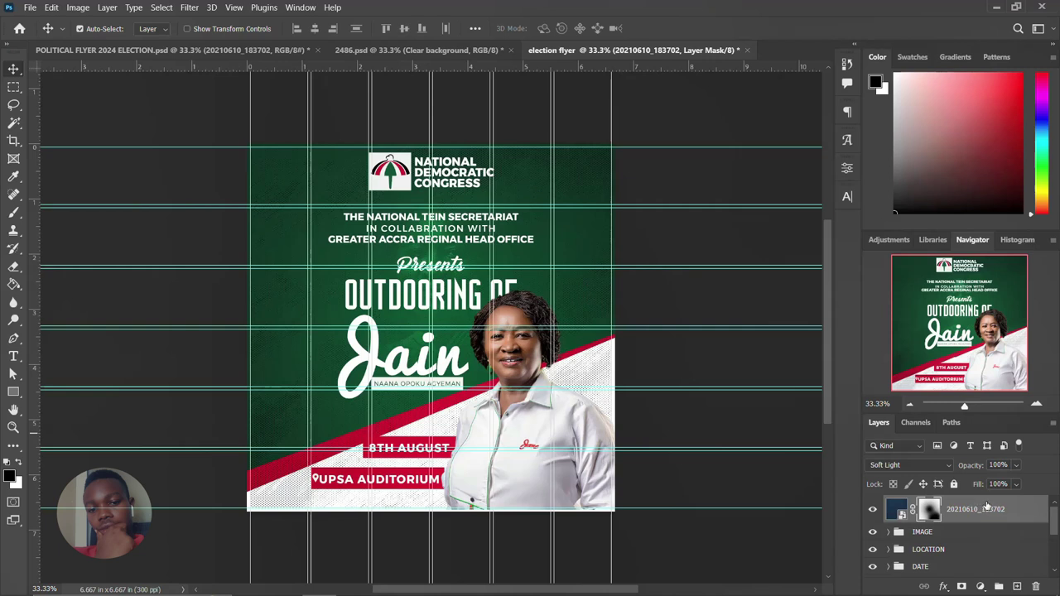
{"action": "key", "text": "ctrl"}
Stamp all visible layers into a new Layer 1 and convert it to a smart object
{"action": "key", "text": "ctrl+shift+alt+n"}
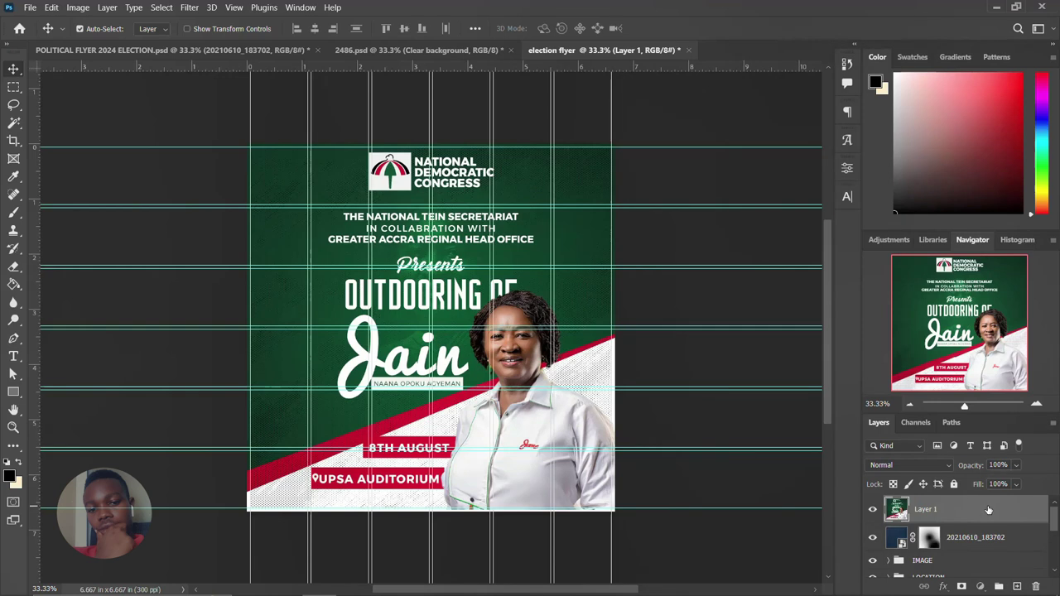
{"action": "right_click", "coordinate": [988, 509]}
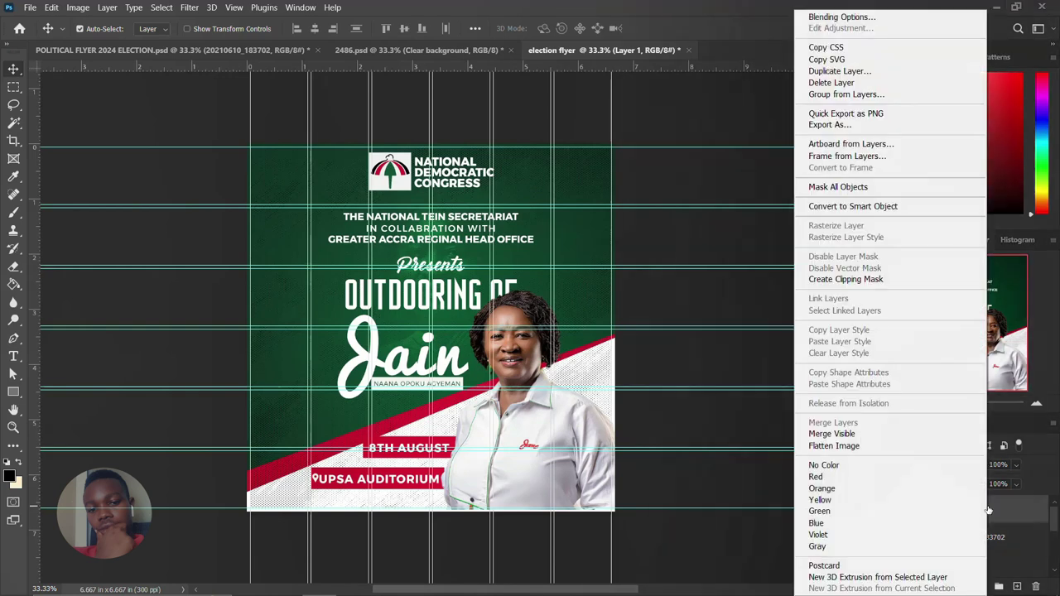
{"action": "left_click", "coordinate": [867, 207]}
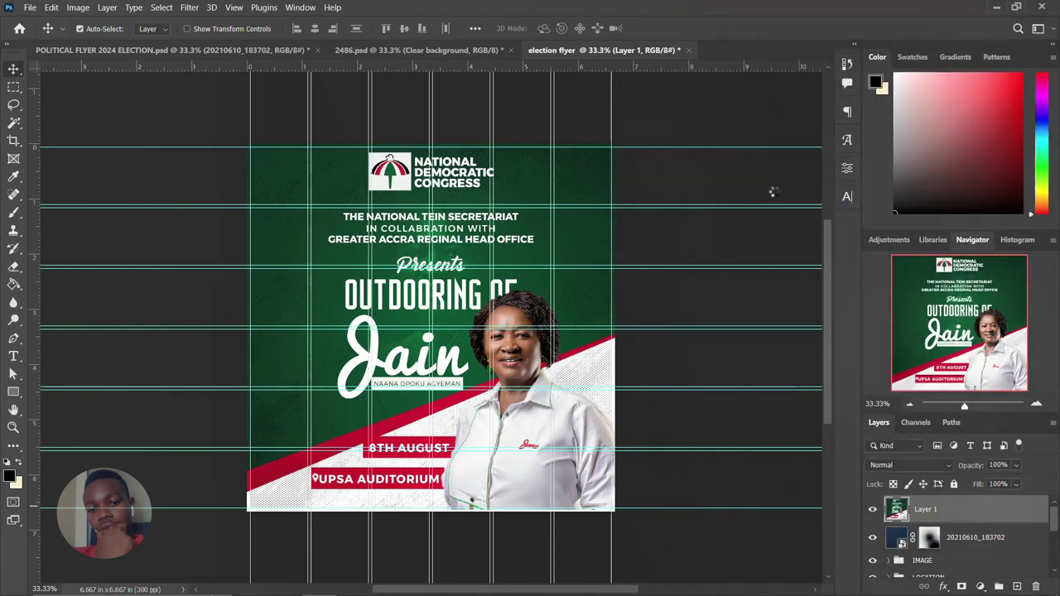
{"action": "left_click", "coordinate": [211, 8]}
{"action": "mouse_move", "coordinate": [190, 7]}
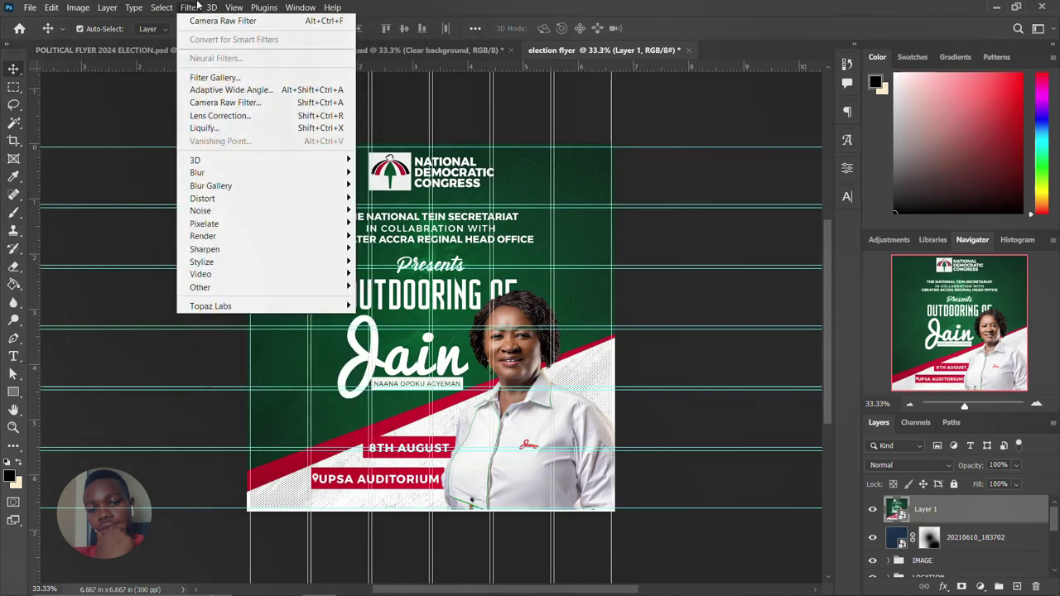
{"action": "key", "text": "Escape"}
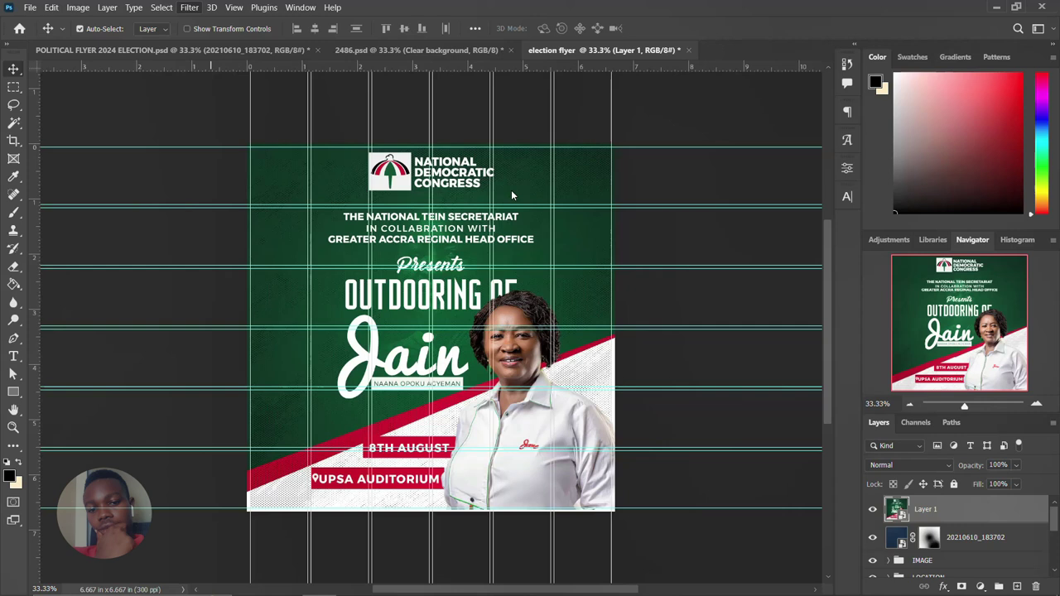
In Camera Raw, set Temperature -17, Tint +9, Contrast +23, Highlights -15, Shadows -9, Blacks +23
{"action": "key", "text": "shift+ctrl+a"}
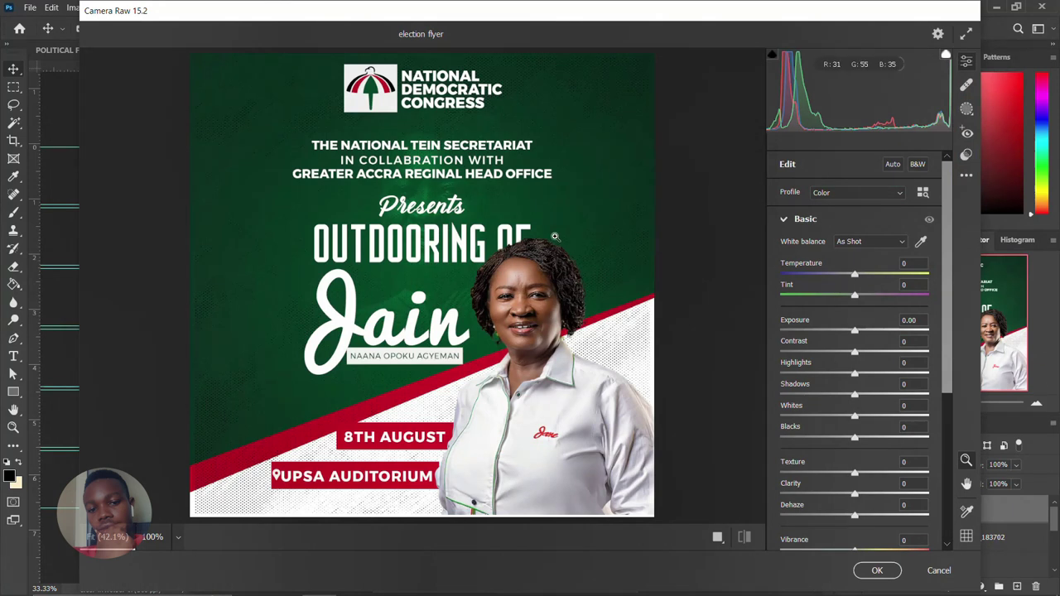
{"action": "left_click_drag", "start_coordinate": [856, 279], "coordinate": [848, 275]}
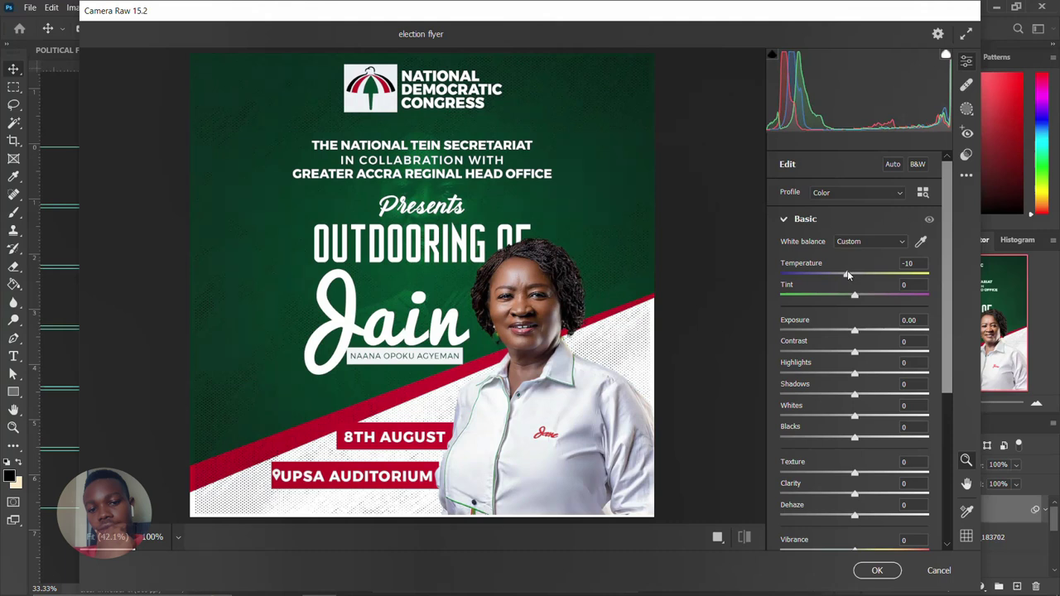
{"action": "left_click_drag", "start_coordinate": [847, 270], "coordinate": [859, 298]}
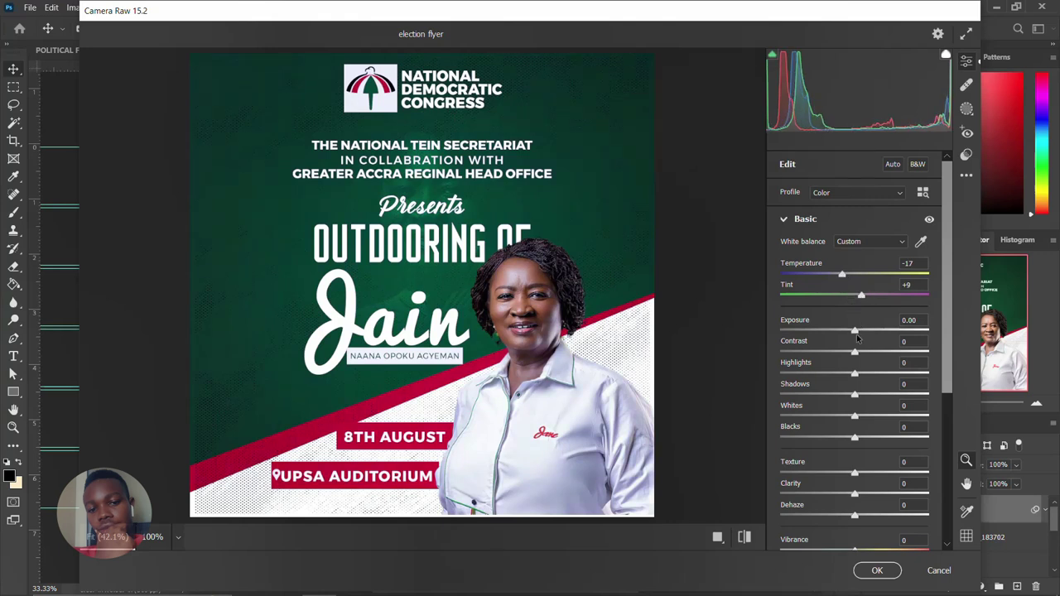
{"action": "left_click_drag", "start_coordinate": [856, 353], "coordinate": [873, 354]}
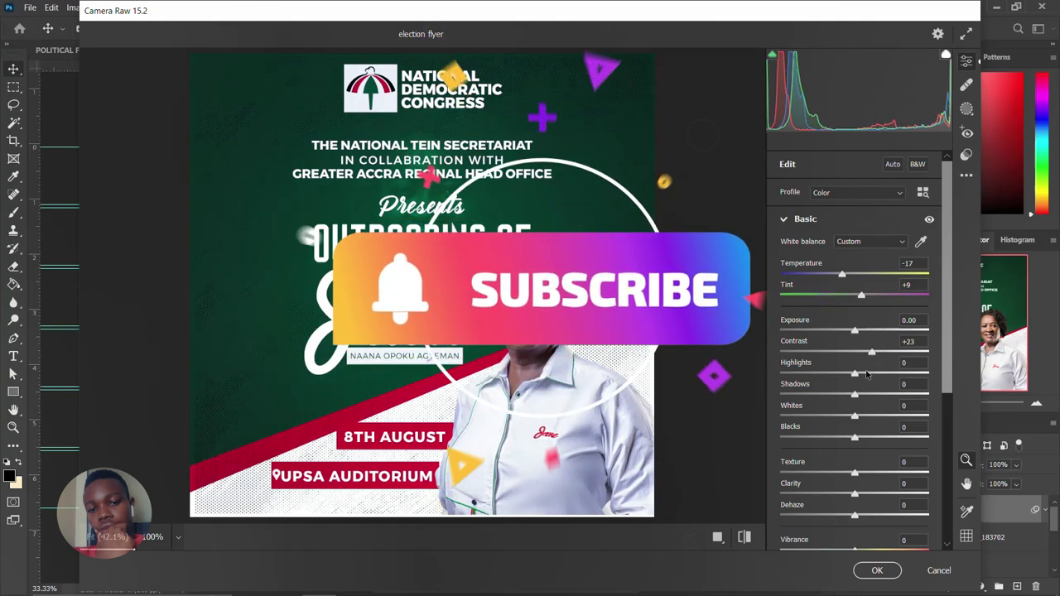
{"action": "left_click_drag", "start_coordinate": [855, 373], "coordinate": [849, 395]}
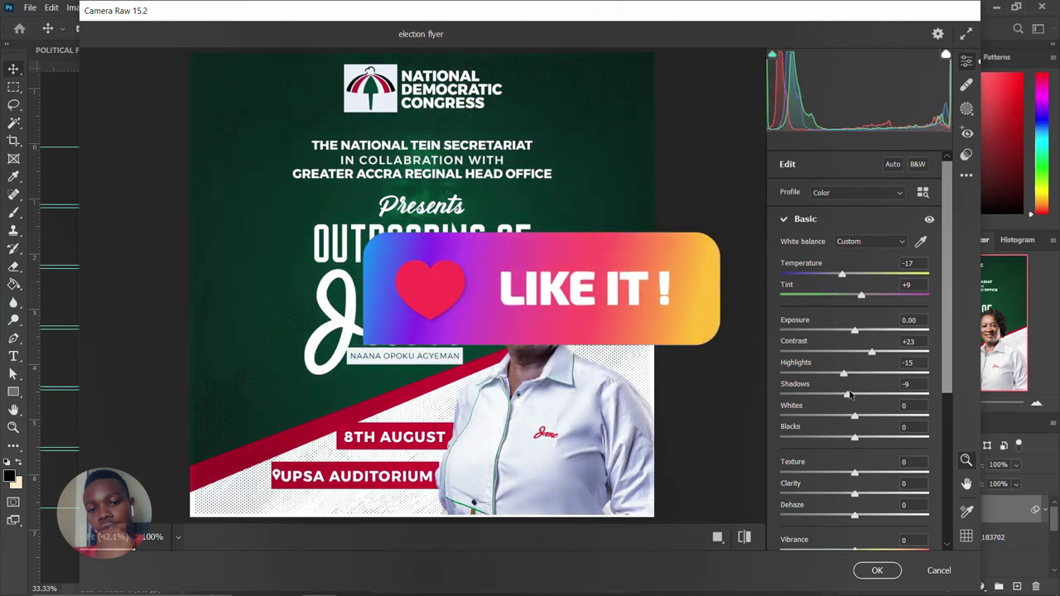
{"action": "left_click_drag", "start_coordinate": [854, 436], "coordinate": [871, 439]}
Set Texture +5, Clarity +20, Dehaze +15 and Vibrance -16, compare before/after, and apply
{"action": "left_click_drag", "start_coordinate": [855, 474], "coordinate": [867, 474]}
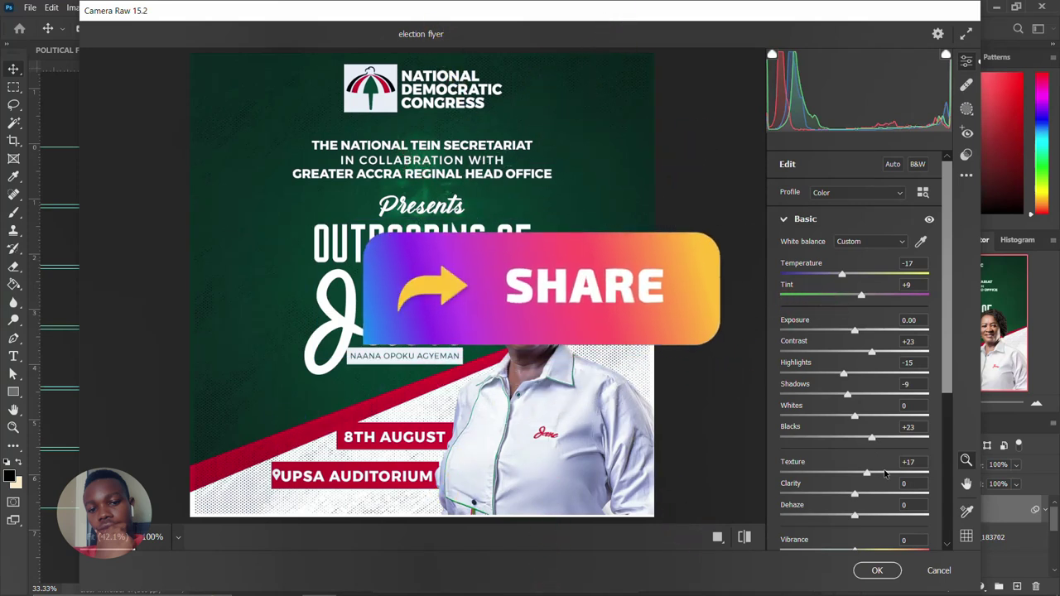
{"action": "mouse_move", "coordinate": [868, 474]}
{"action": "left_mouse_down"}
{"action": "mouse_move", "coordinate": [810, 473]}
{"action": "mouse_move", "coordinate": [858, 471]}
{"action": "left_mouse_up"}
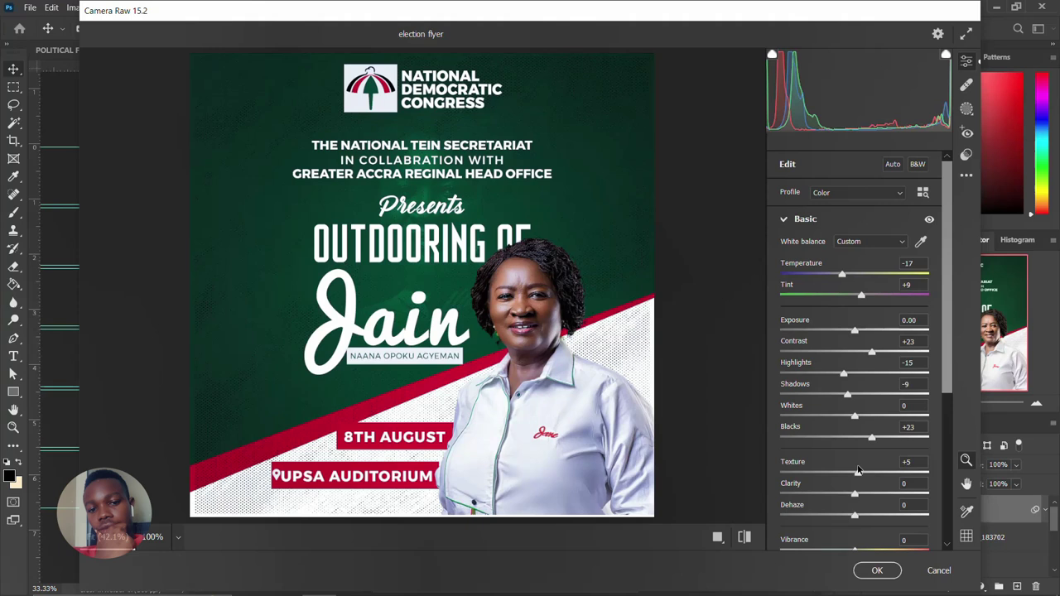
{"action": "left_click_drag", "start_coordinate": [855, 492], "coordinate": [868, 488]}
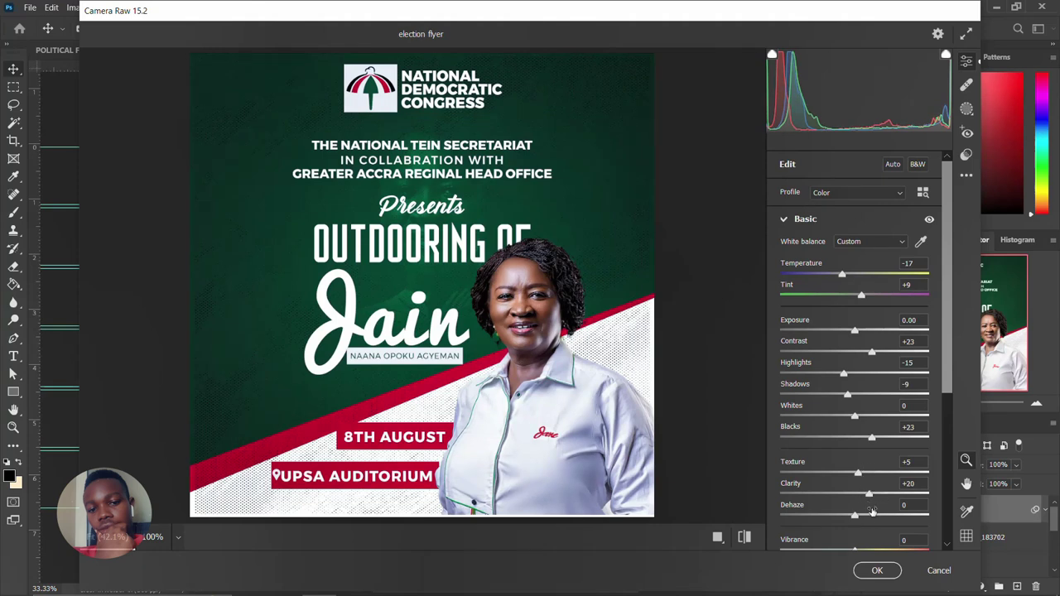
{"action": "left_click_drag", "start_coordinate": [855, 519], "coordinate": [867, 518]}
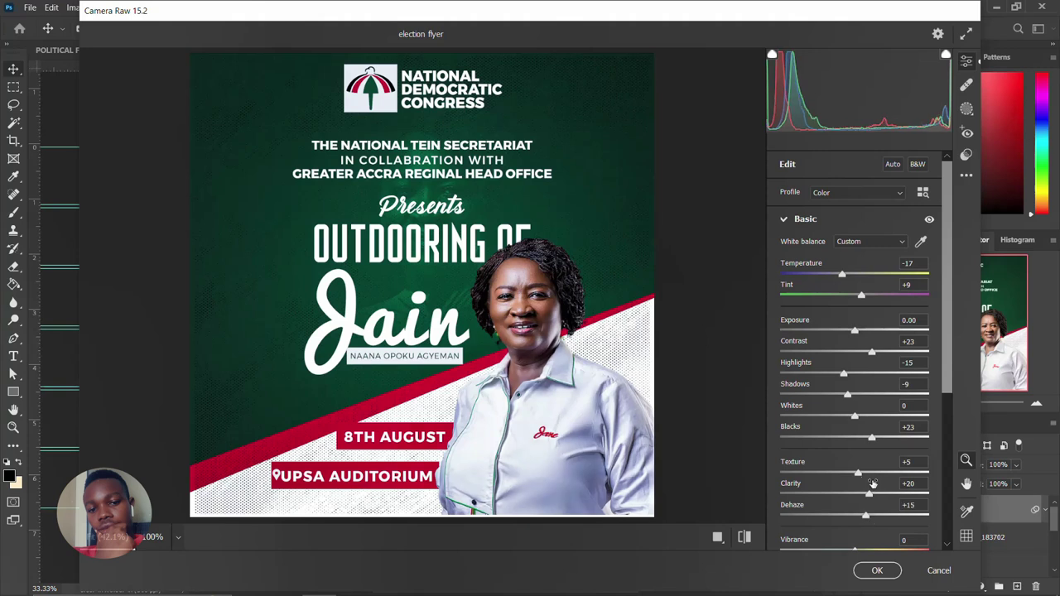
{"action": "scroll", "coordinate": [848, 458], "scroll_direction": "down", "scroll_amount": 2}
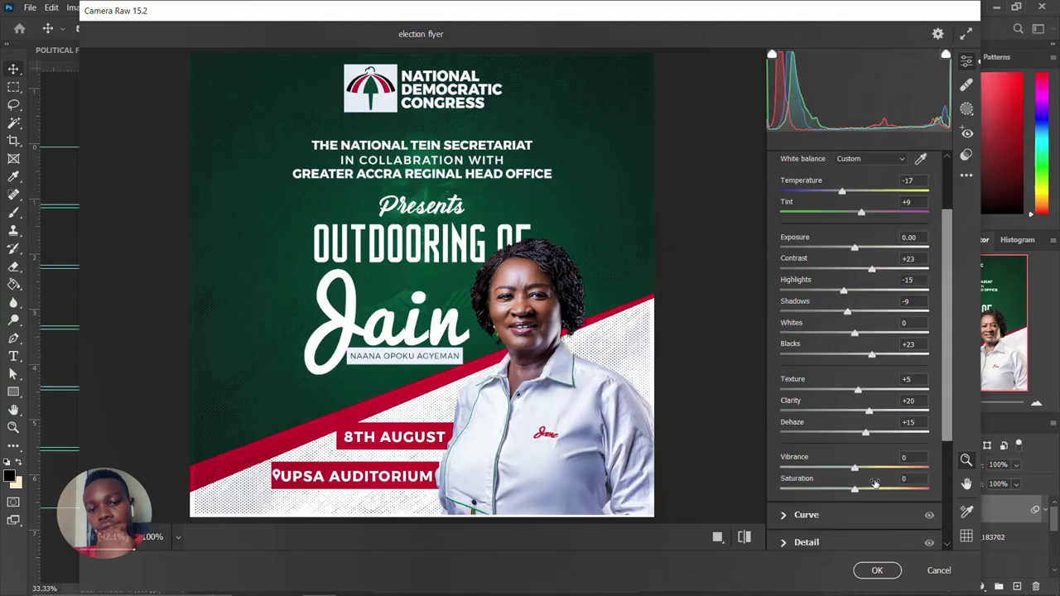
{"action": "mouse_move", "coordinate": [855, 469]}
{"action": "left_mouse_down"}
{"action": "mouse_move", "coordinate": [866, 470]}
{"action": "mouse_move", "coordinate": [842, 465]}
{"action": "left_mouse_up"}
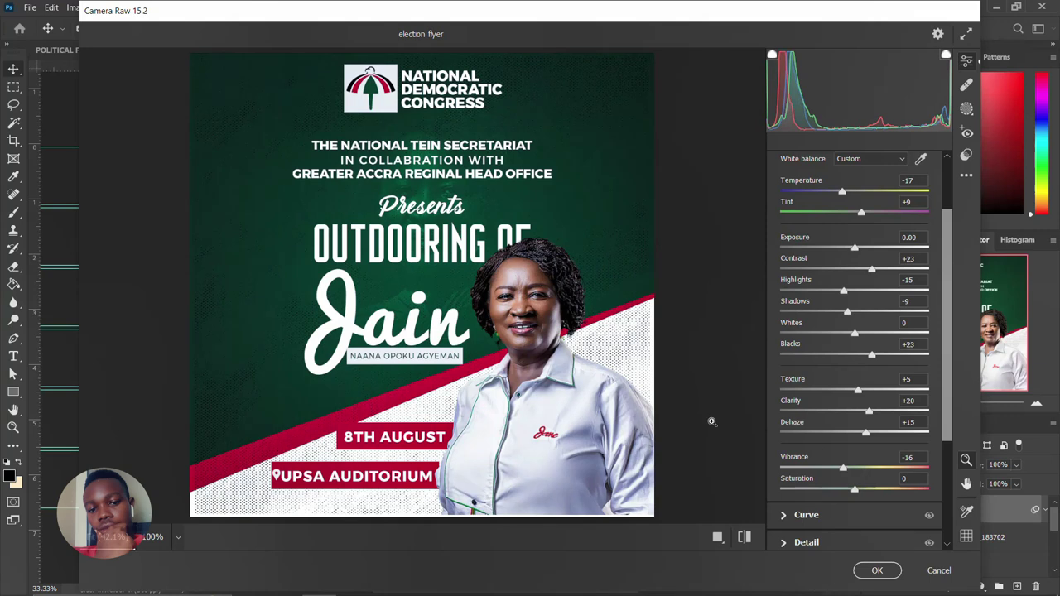
{"action": "left_click", "coordinate": [717, 538]}
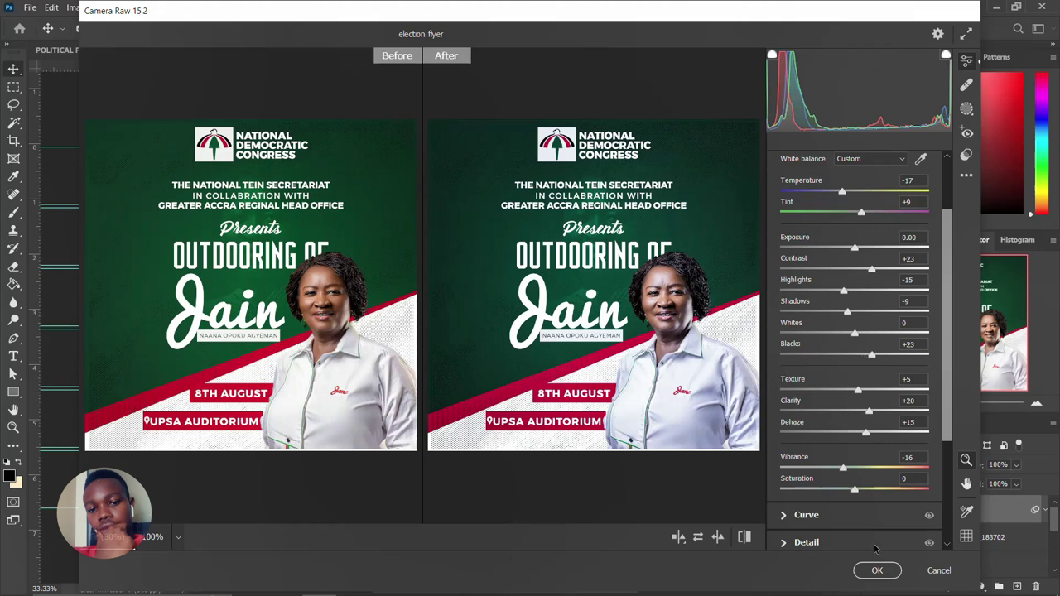
{"action": "left_click", "coordinate": [877, 572]}
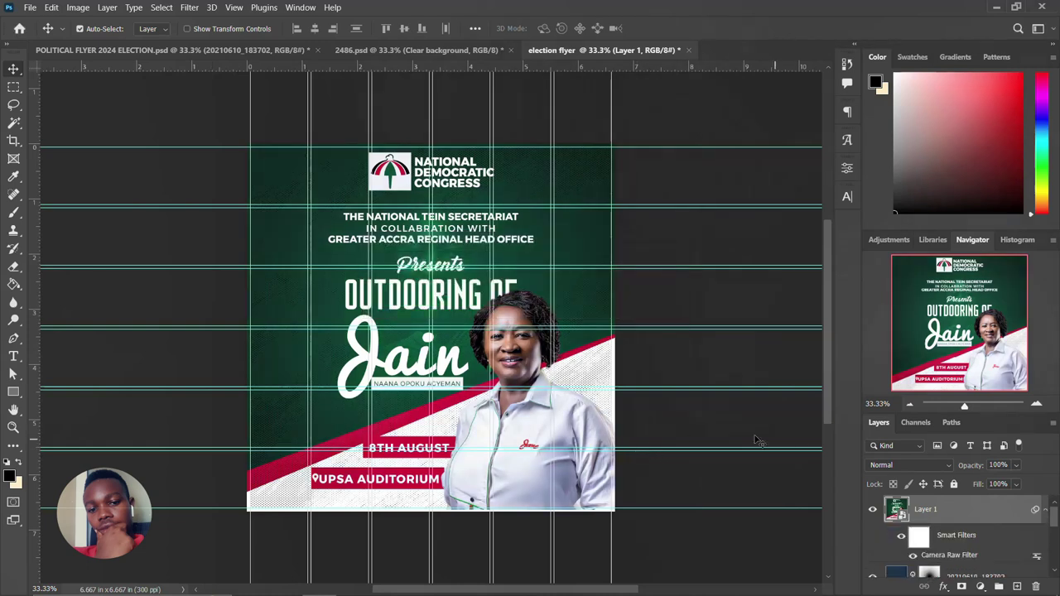
{"action": "left_click", "coordinate": [1046, 510]}
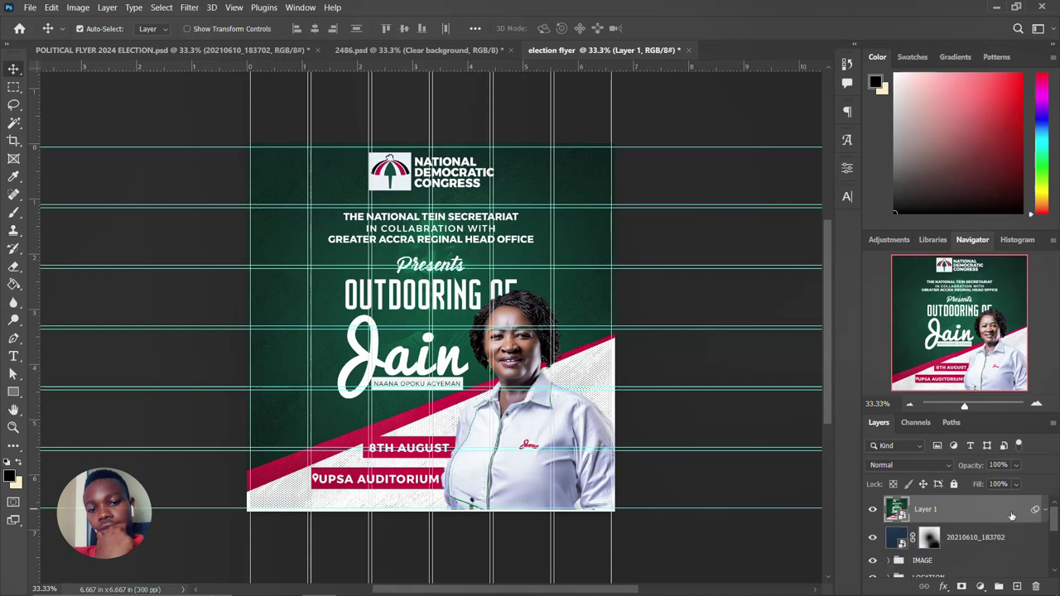
{"action": "left_click", "coordinate": [872, 511]}
{"action": "left_click", "coordinate": [872, 511]}
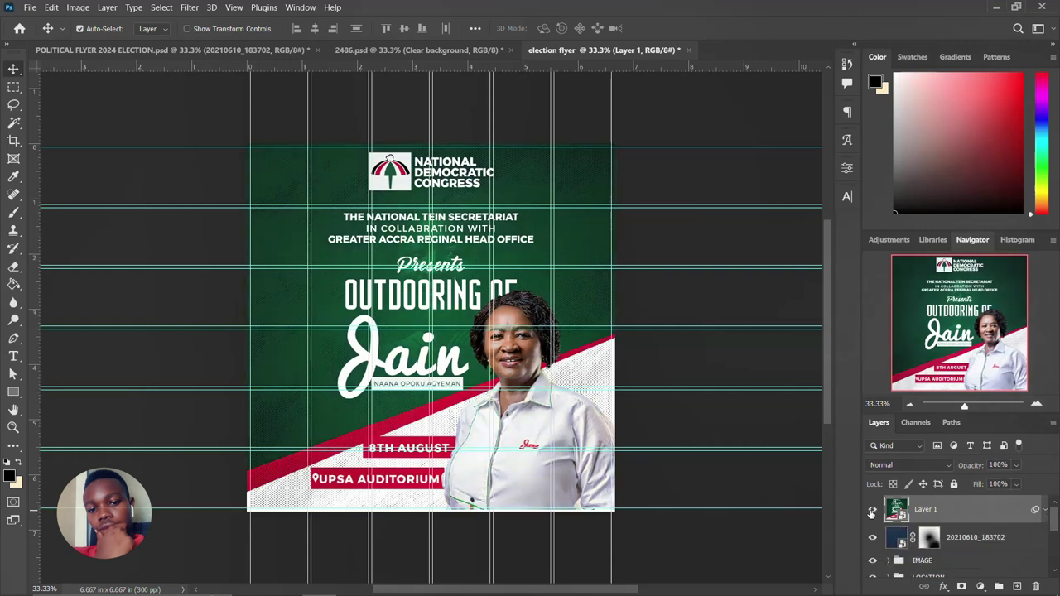